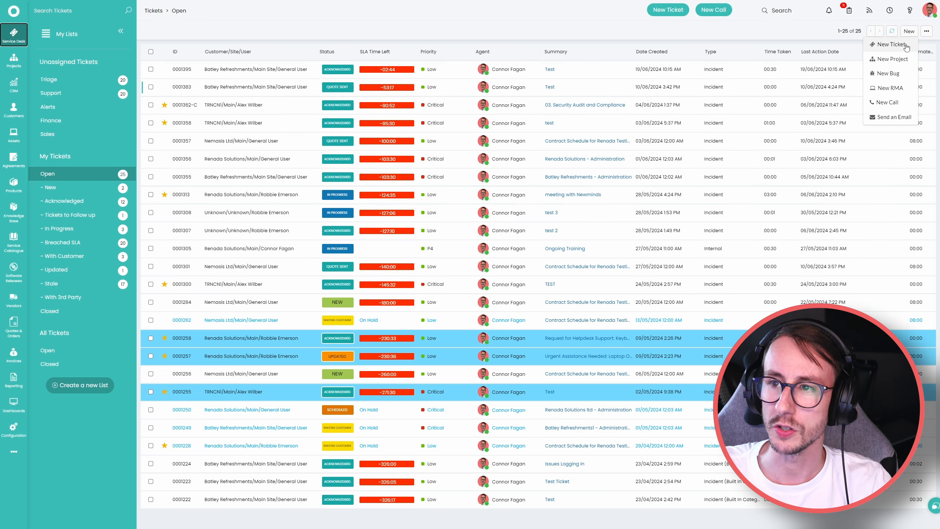
Log a ticket 'Test' for General User with Printer Support work type and Business Applications category, then triage it.
click(906, 45)
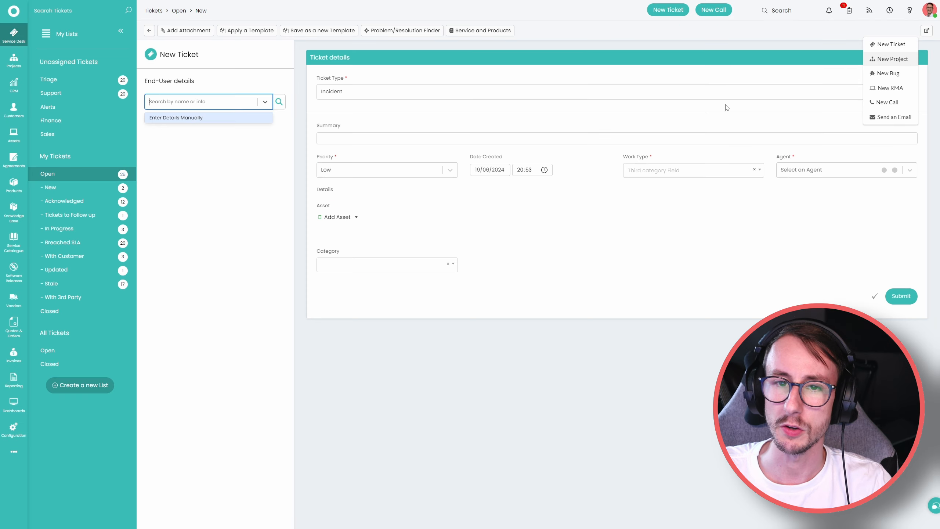
text(gen)
click(239, 137)
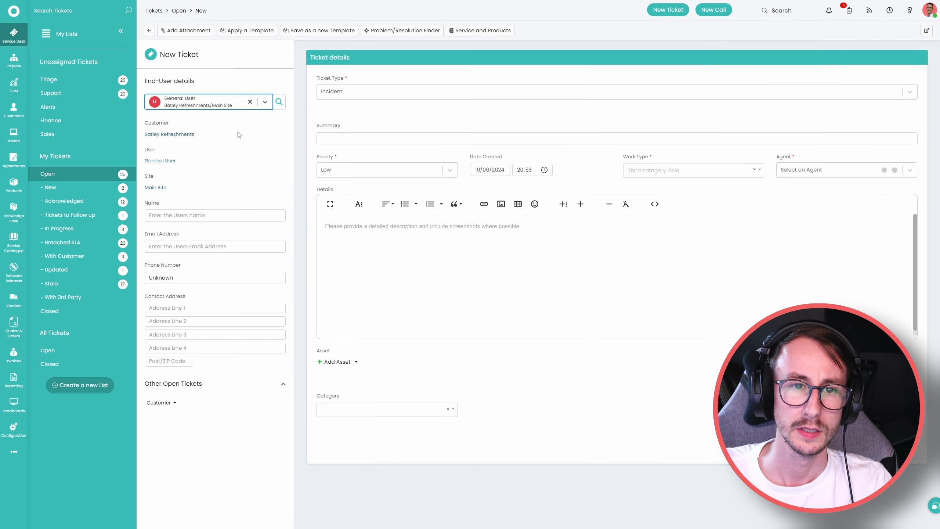
click(356, 138)
text(Test)
click(615, 232)
click(692, 170)
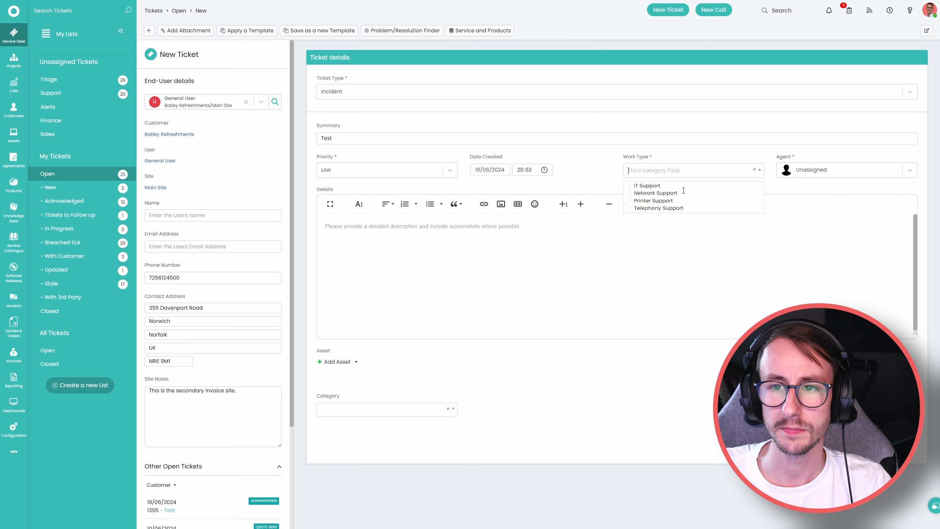
click(648, 202)
click(385, 410)
click(367, 441)
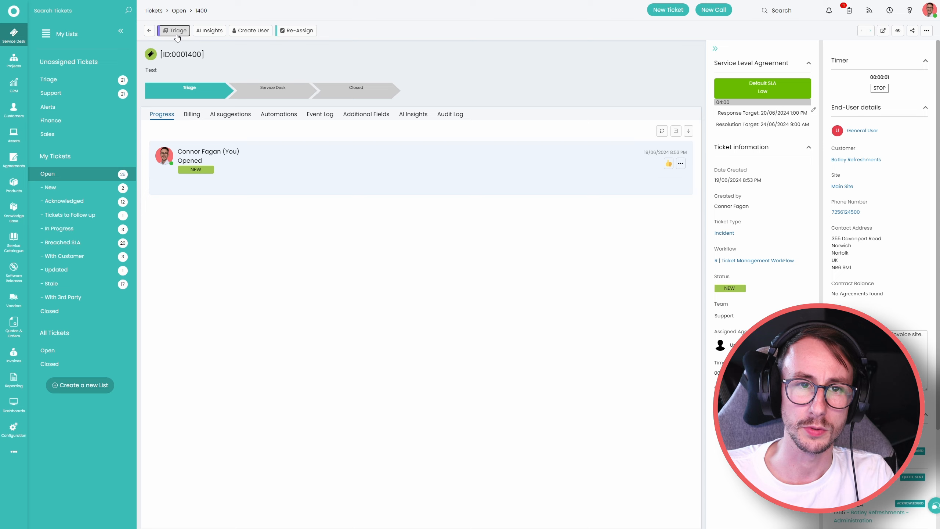
click(176, 34)
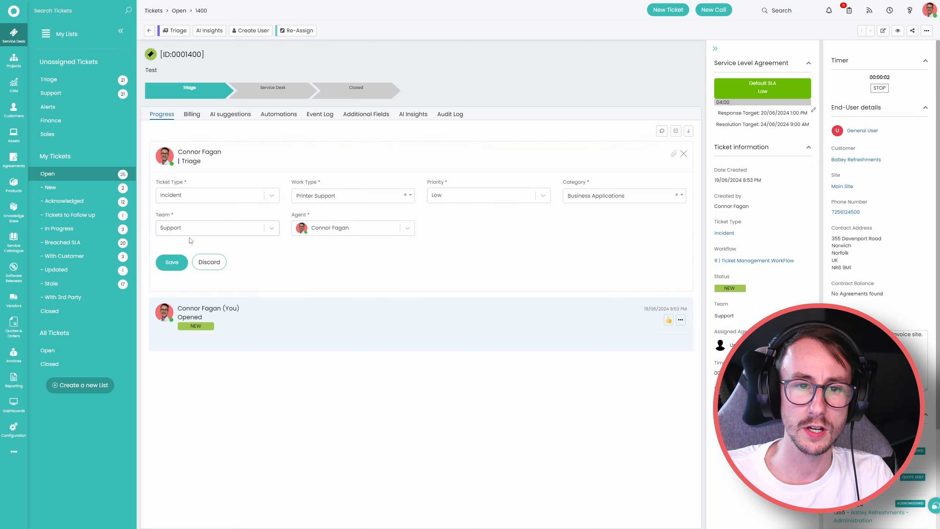
click(170, 263)
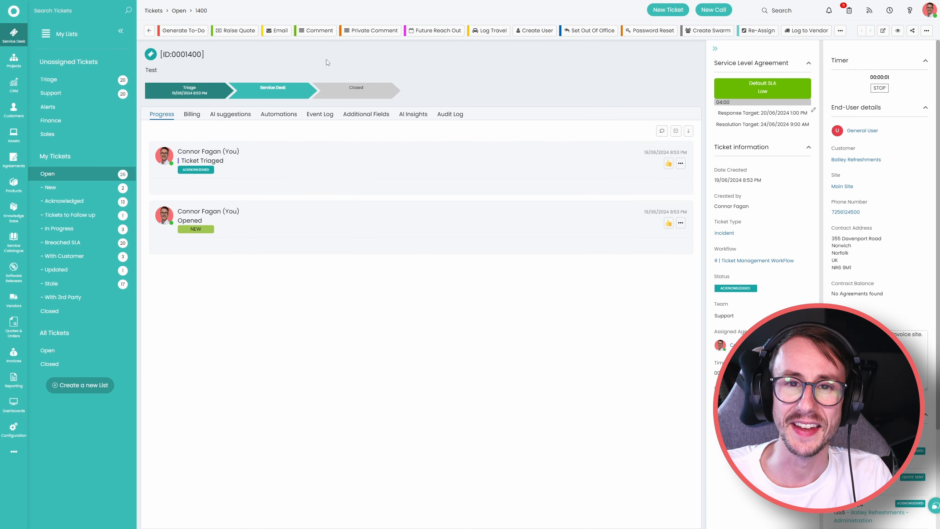
Add a comment with 30 minutes of Remote Support time, attaching asset 5.
click(316, 31)
click(351, 271)
click(334, 300)
click(441, 273)
text(3)
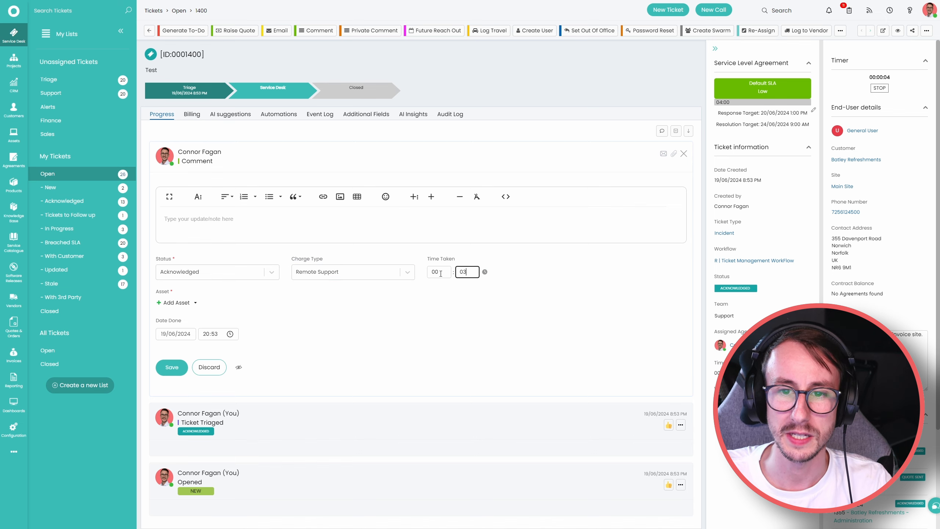
text(0)
click(172, 367)
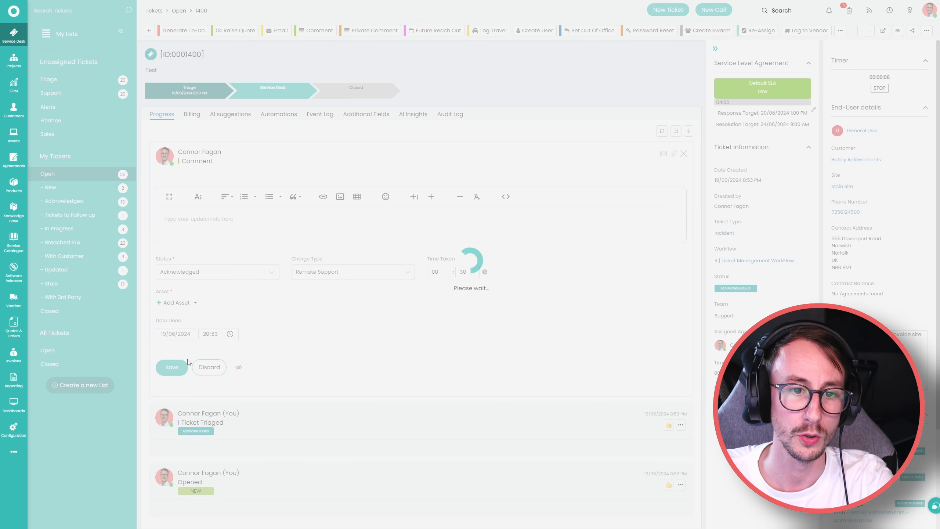
click(470, 220)
click(176, 303)
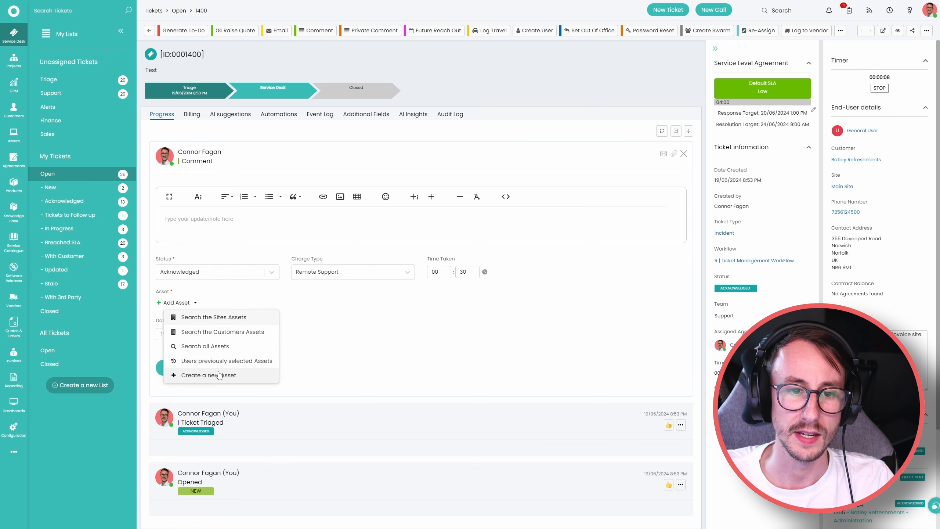
click(222, 356)
click(275, 107)
click(861, 147)
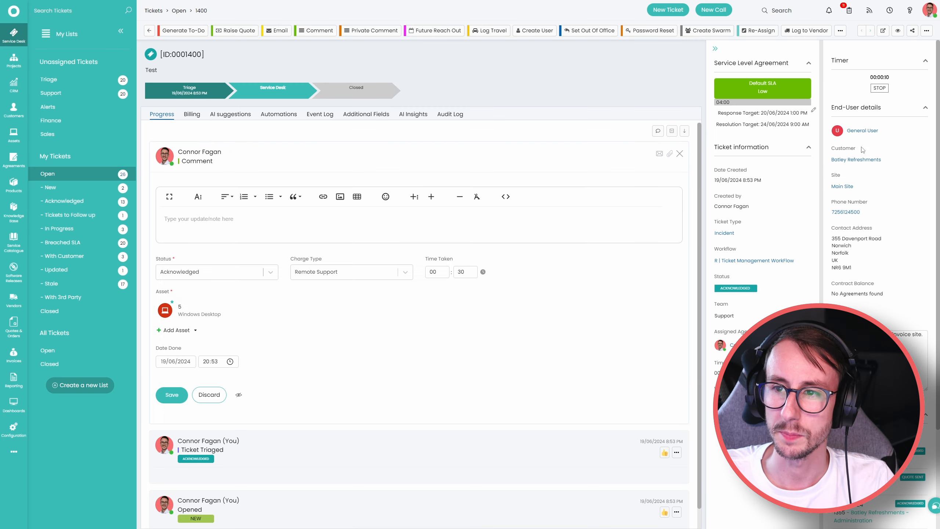
click(178, 394)
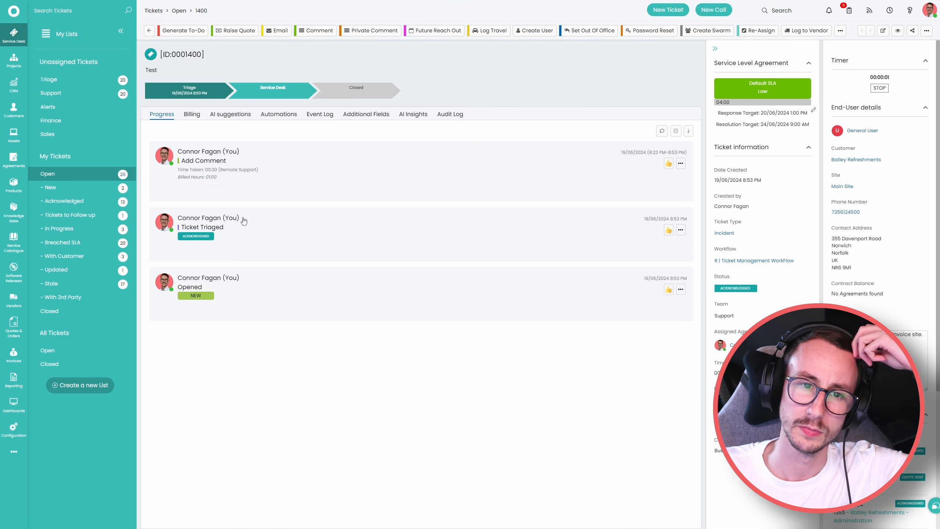
click(680, 164)
click(655, 177)
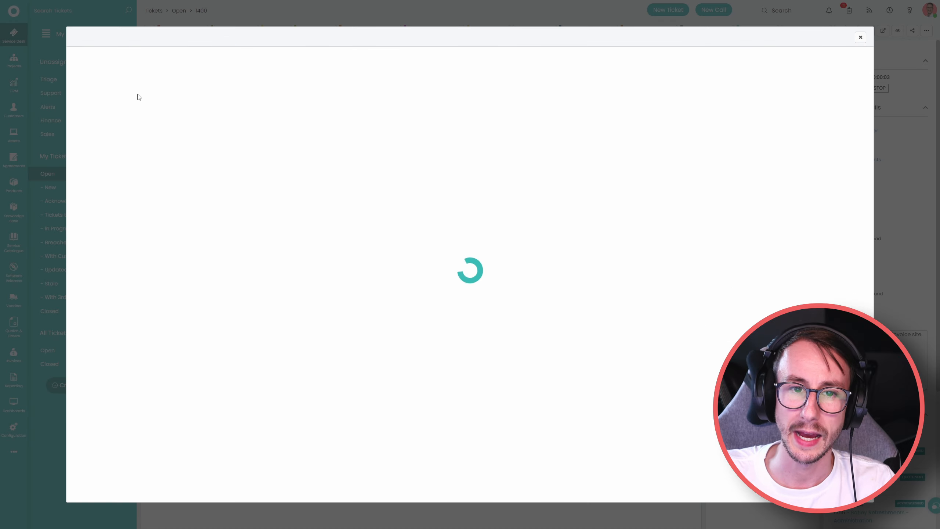
click(90, 44)
click(147, 95)
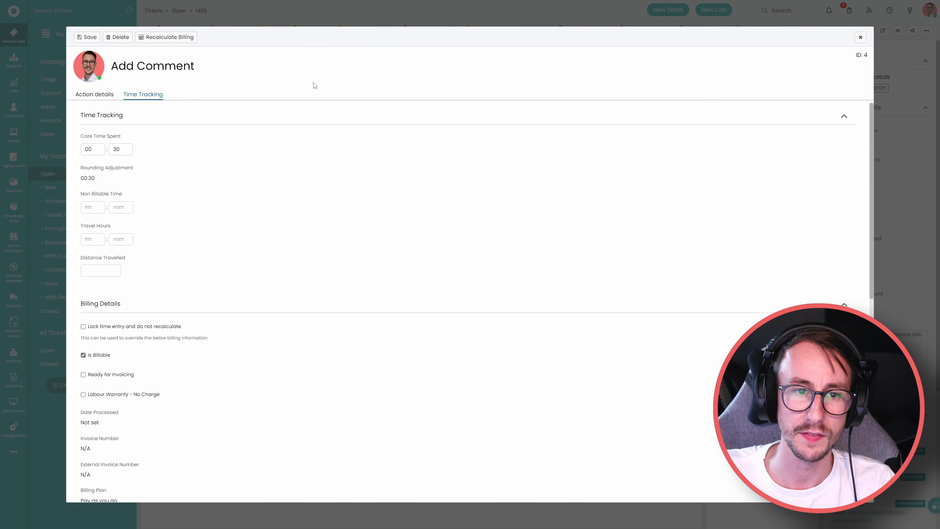
click(861, 38)
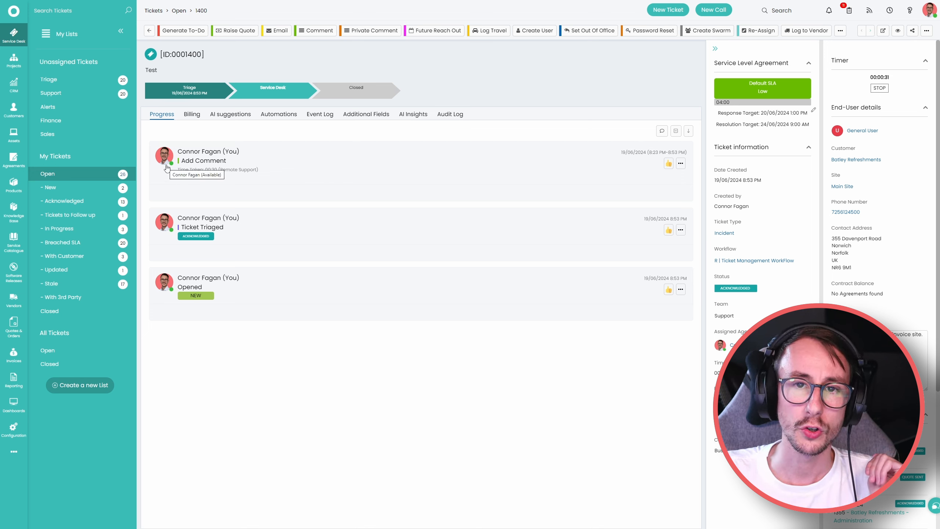
Open an agent from Configuration > Teams & Agents > Agents in edit mode, in its Cost per hour field.
click(22, 430)
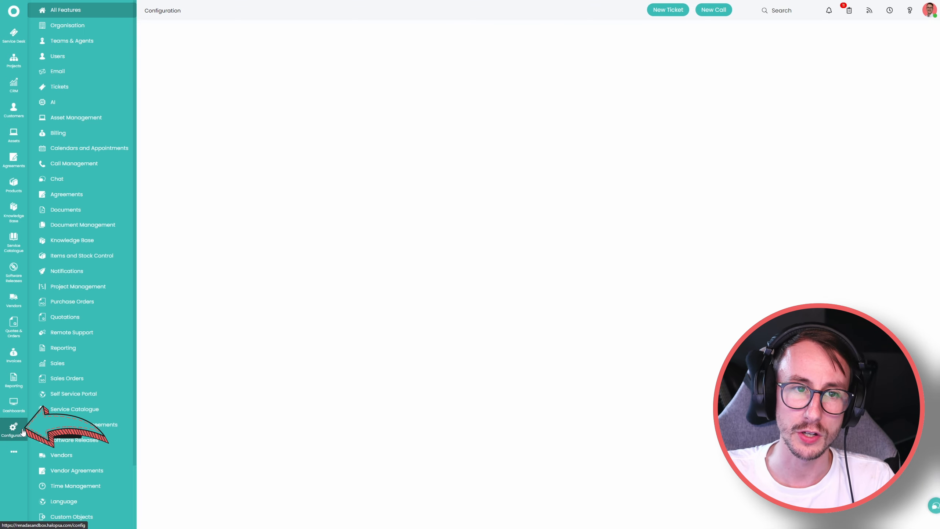
click(80, 41)
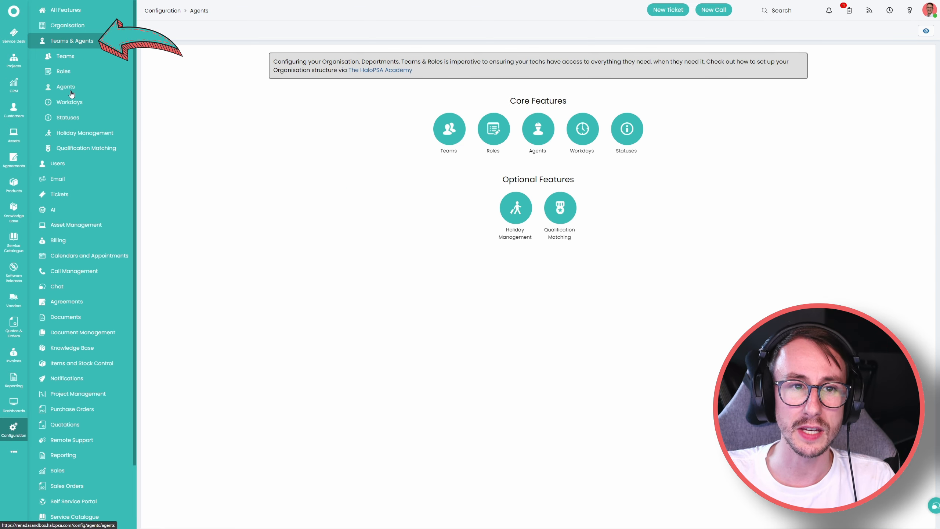
click(70, 92)
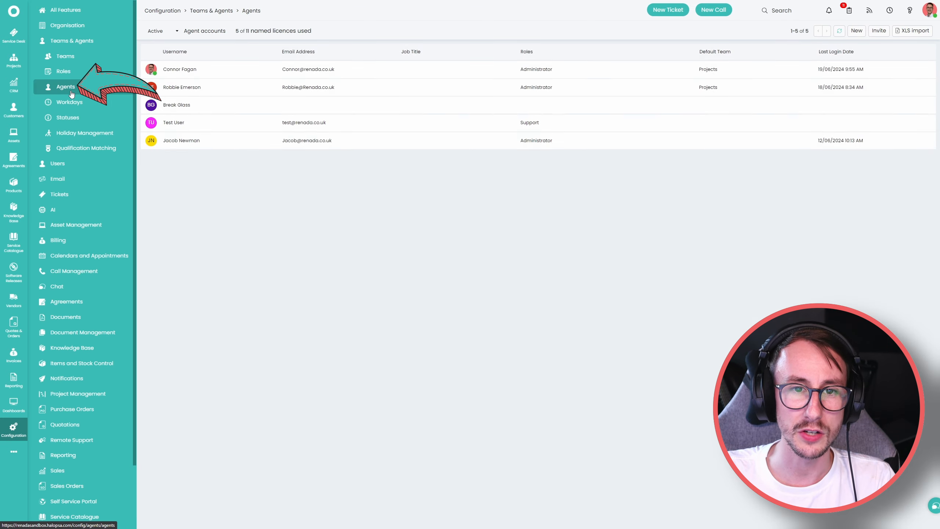
click(194, 142)
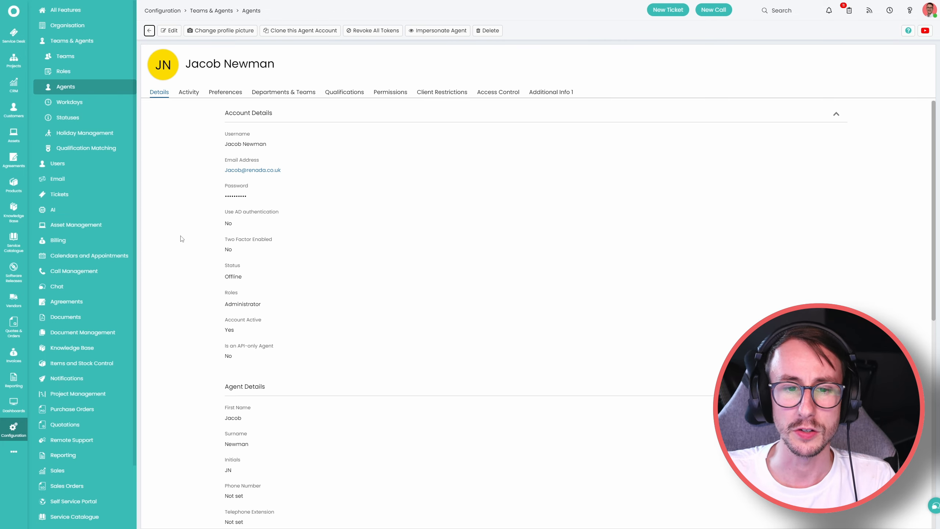
click(170, 31)
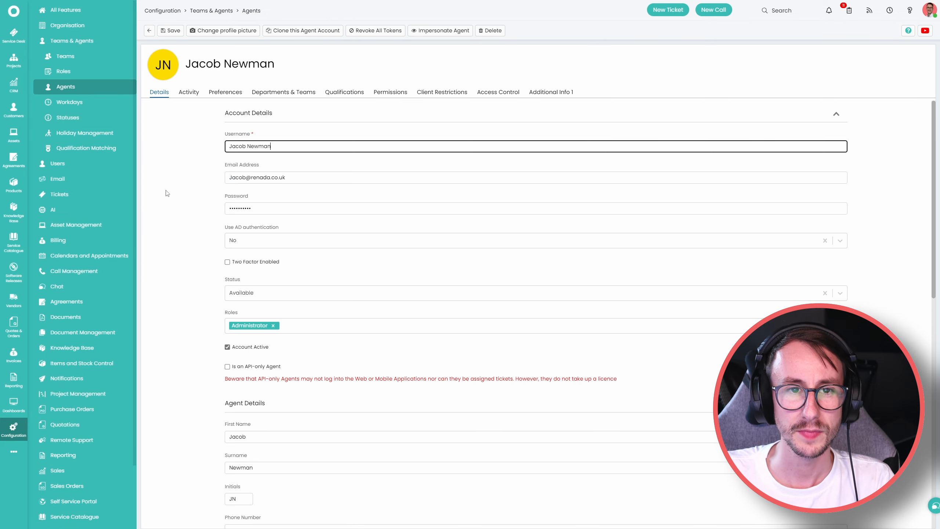
scroll(168, 263, down, 5)
scroll(170, 264, down, 6)
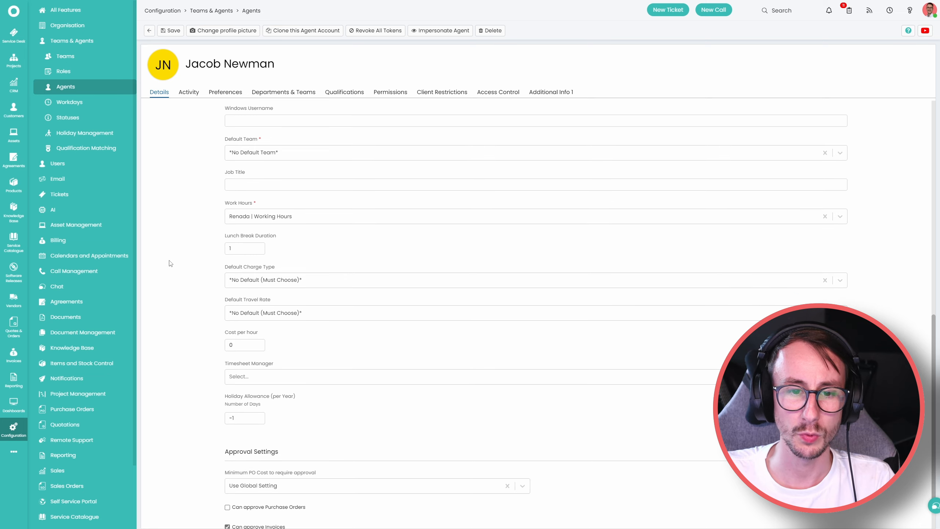
drag(222, 296, 266, 299)
key(Tab)
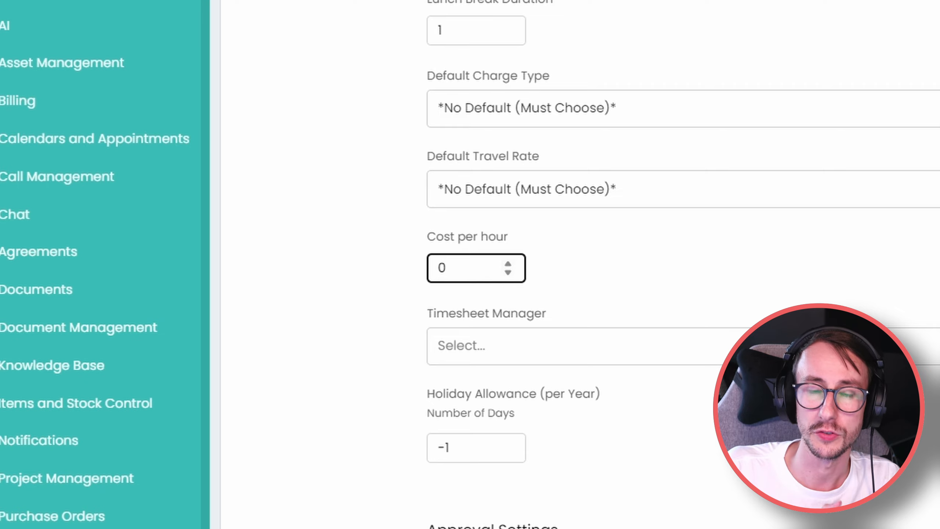
Change the agent's Cost per hour from 0 to 20, try 25, then settle back on 20.
key(BackSpace)
text(20)
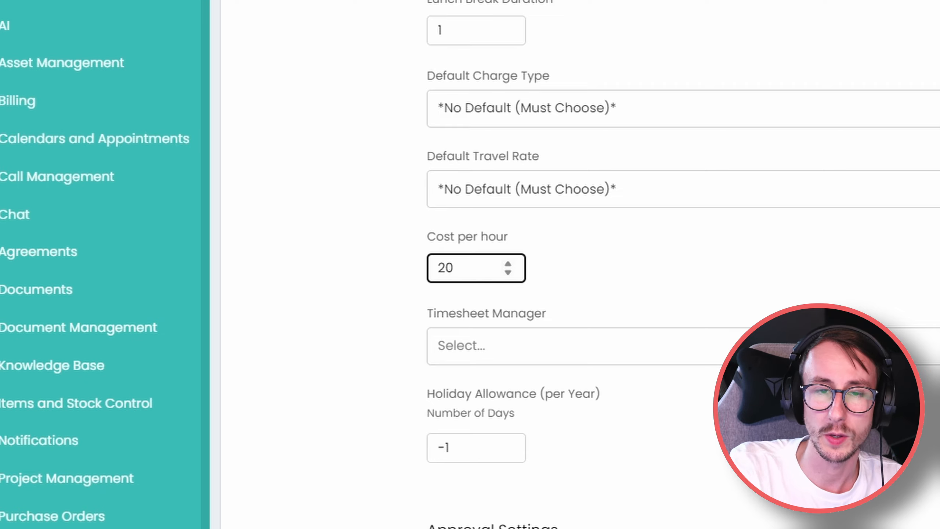
key(Tab)
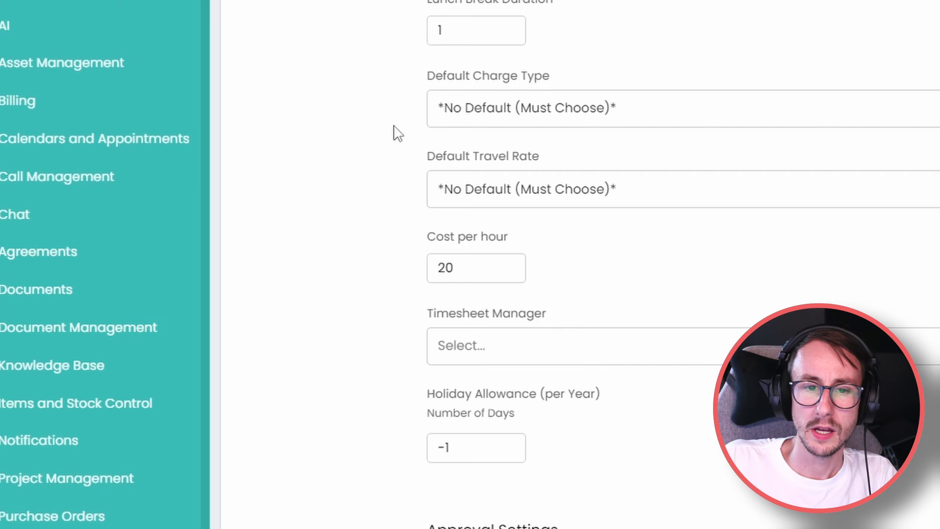
drag(448, 264, 460, 266)
text(5)
click(341, 218)
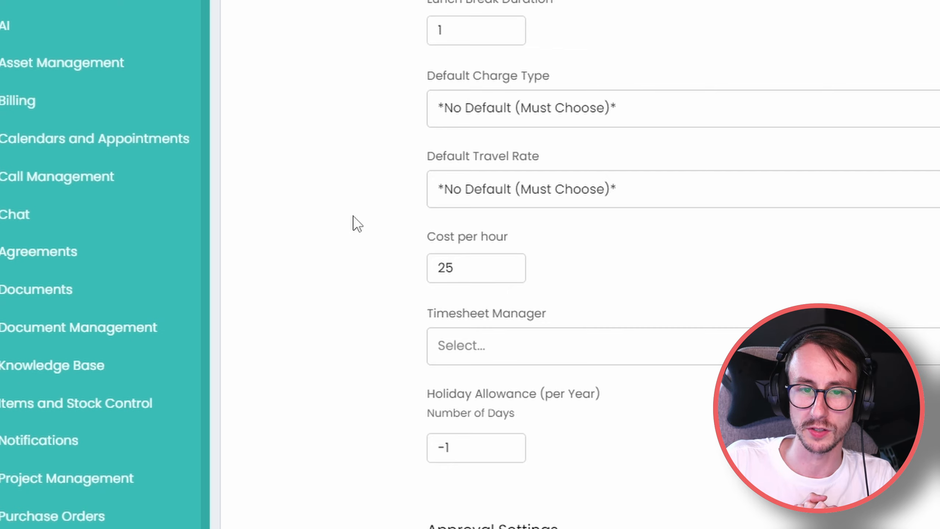
click(449, 267)
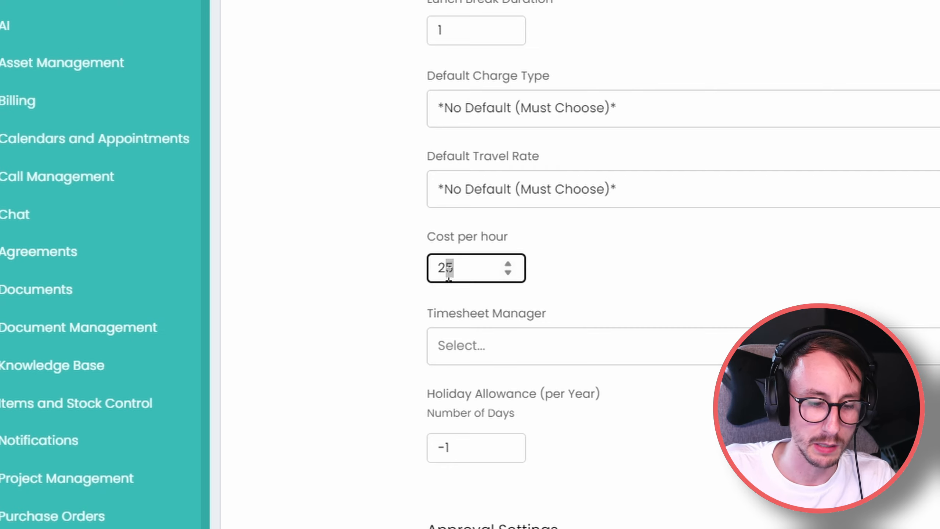
text(0)
click(317, 260)
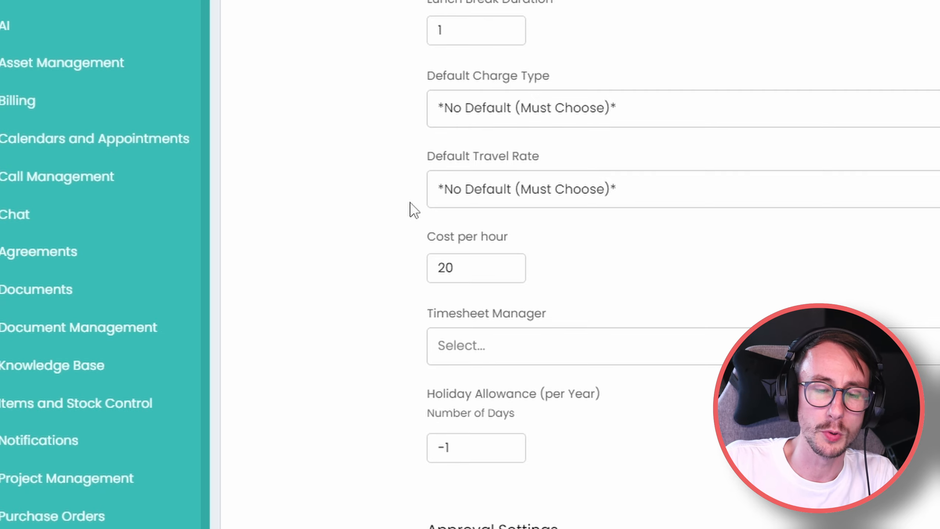
drag(424, 241, 508, 237)
Go back to the agents list, open a second agent, and set its Cost per hour to 50.
click(777, 269)
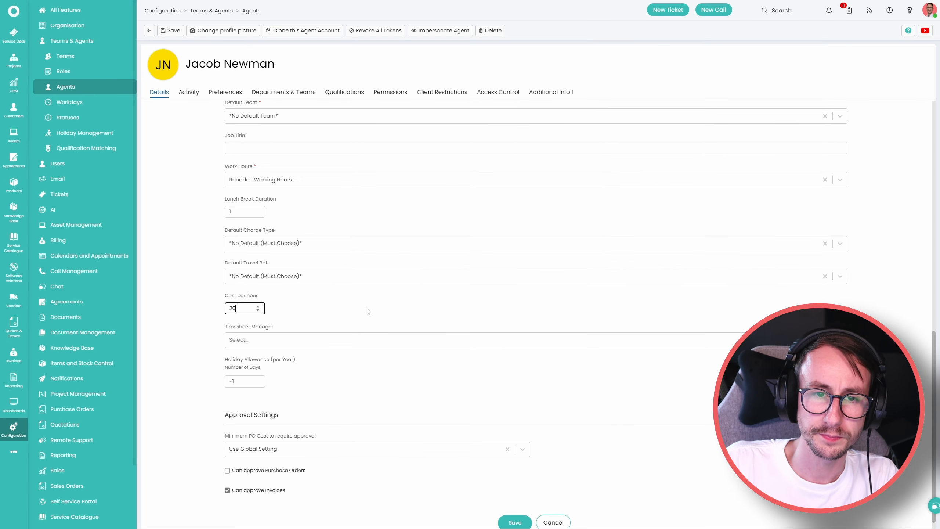
click(146, 32)
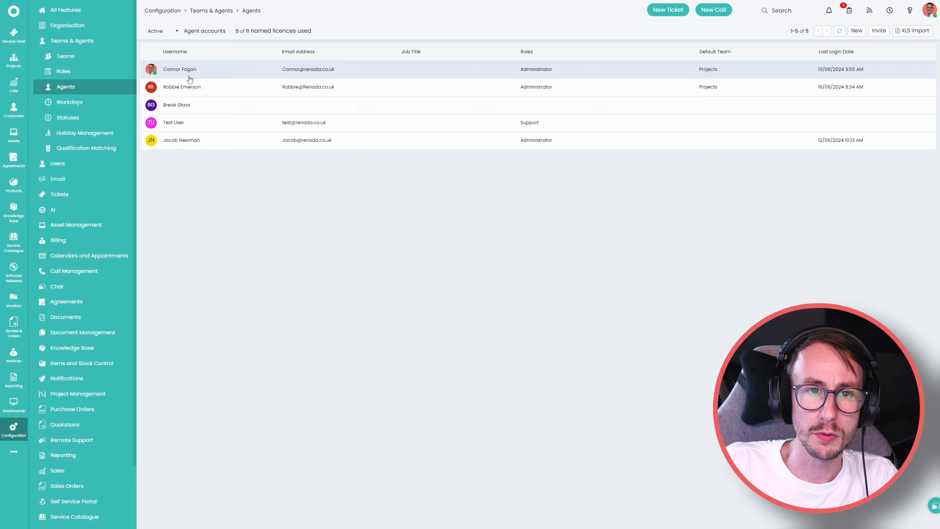
click(190, 79)
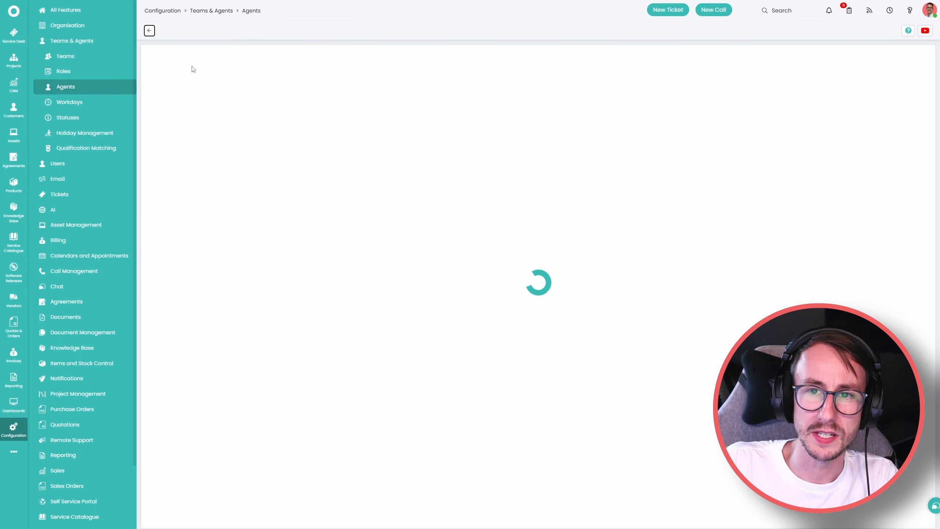
scroll(185, 214, down, 3)
scroll(186, 214, down, 5)
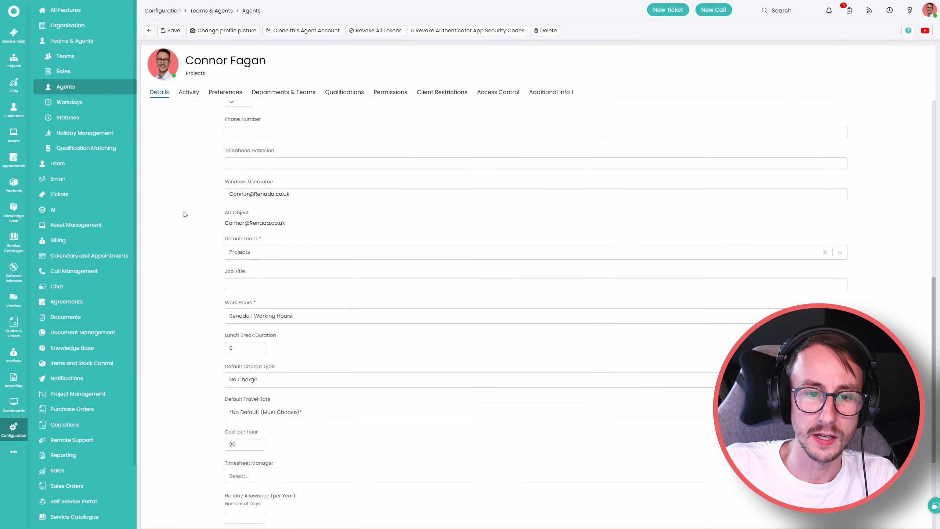
scroll(185, 214, down, 2)
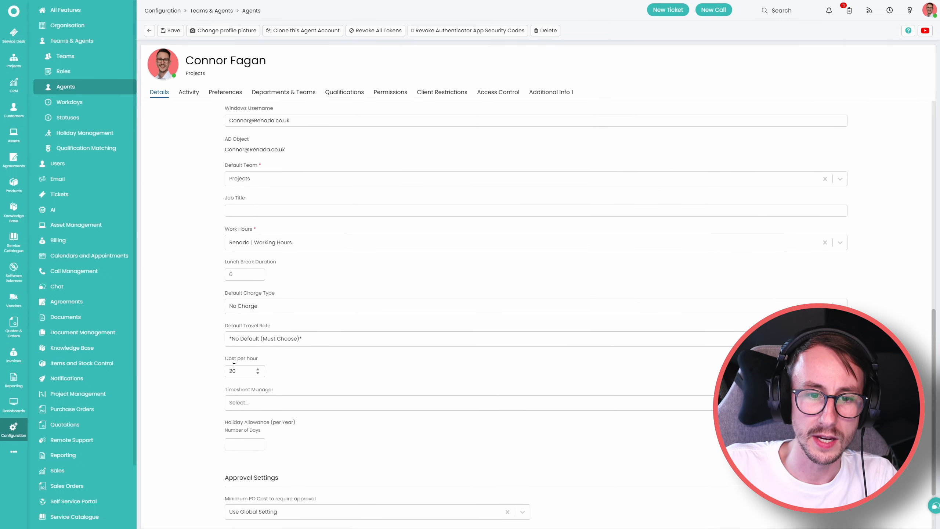
drag(236, 370, 199, 361)
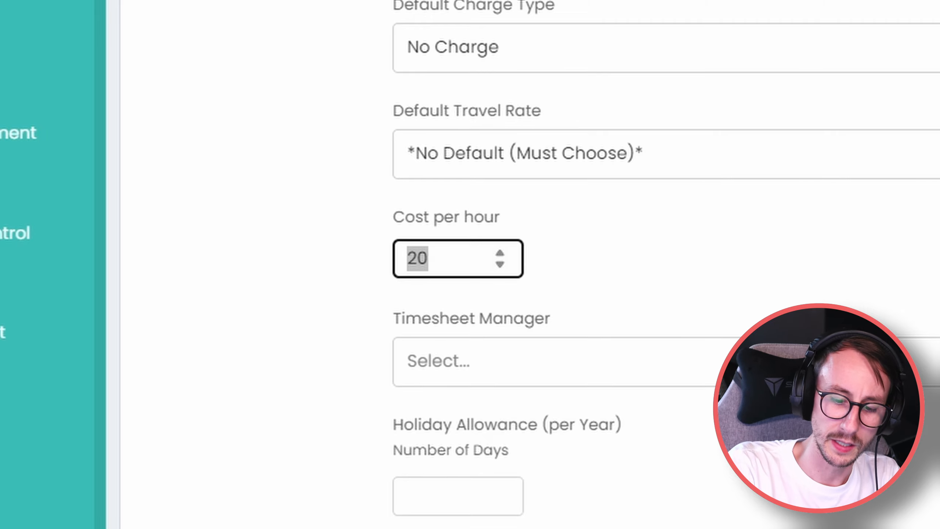
text(50)
key(Tab)
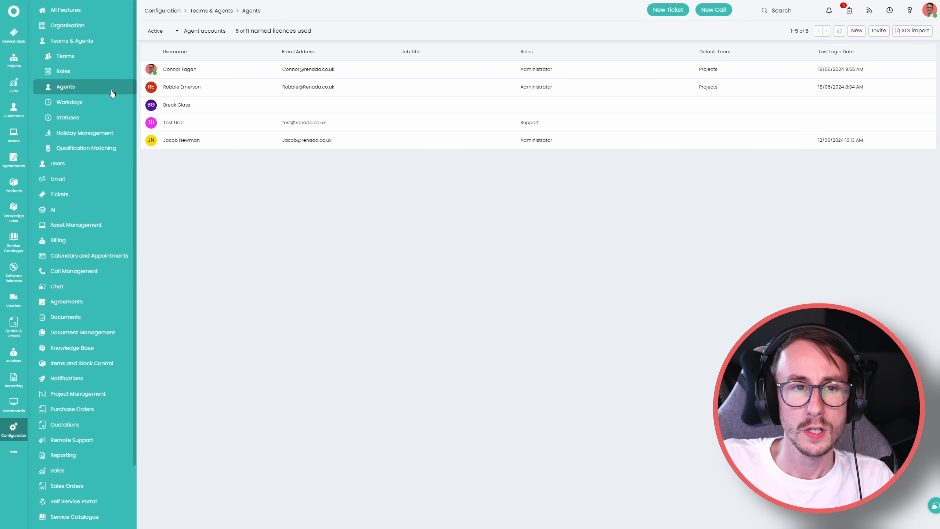
Open ticket 1400 from the Service Desk list and point out its Time Taken and Billed Hours.
click(22, 41)
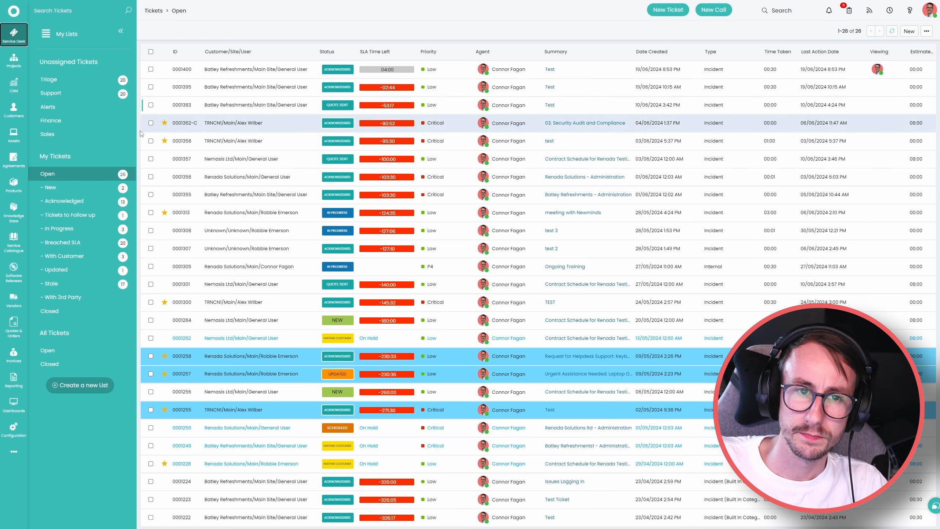
click(583, 70)
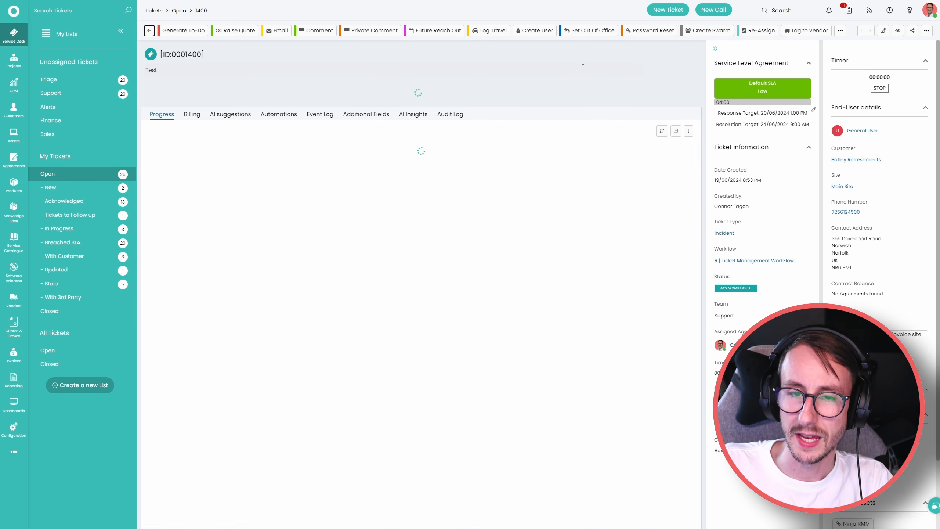
drag(204, 171, 242, 188)
click(241, 188)
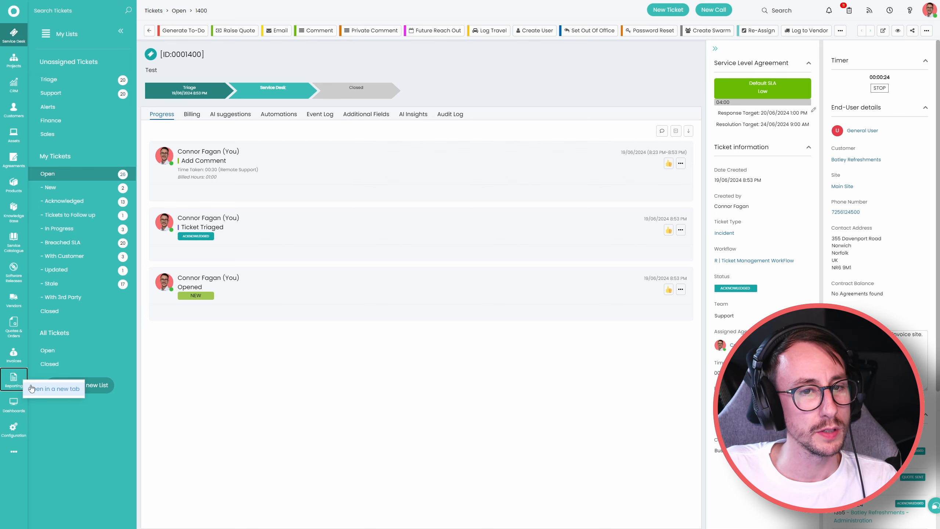
Create a new TEST-group report titled 'Youtube Cost Report' with a custom SQL query data source.
click(23, 383)
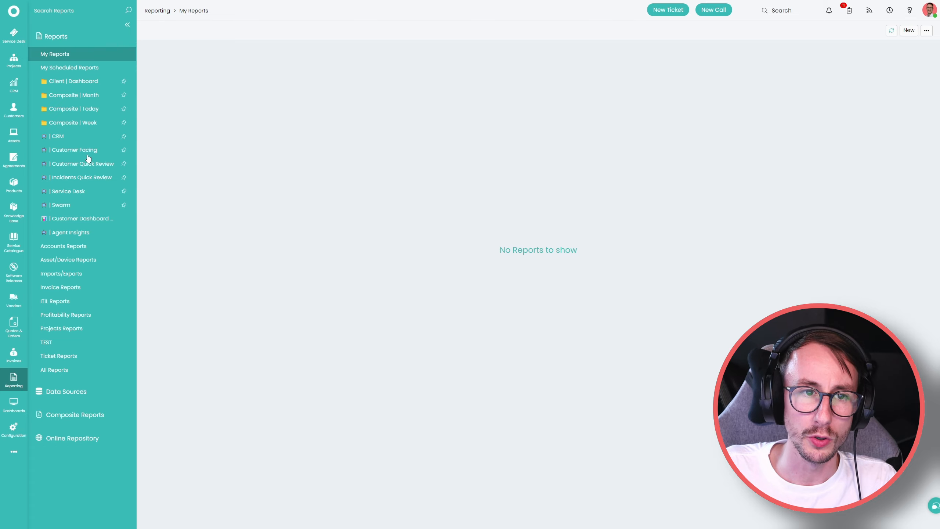
click(70, 344)
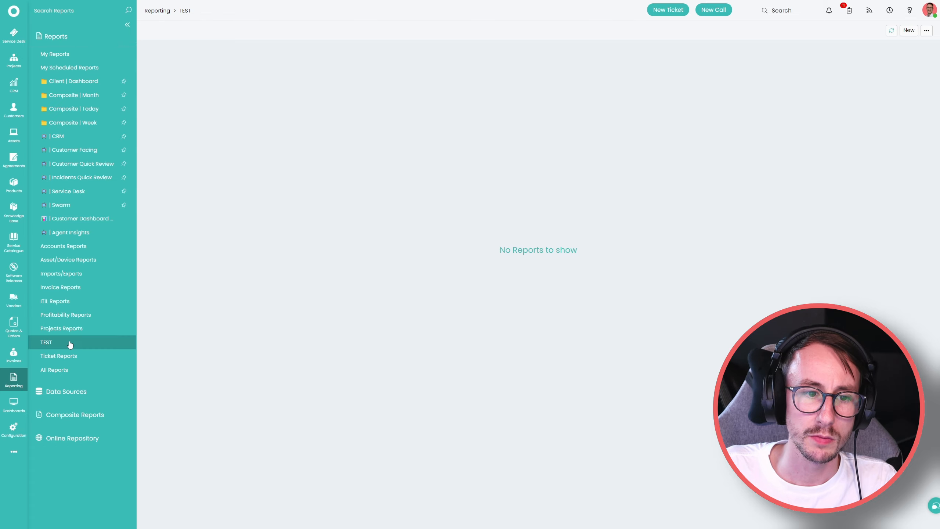
click(909, 30)
click(392, 70)
text(Youtube )
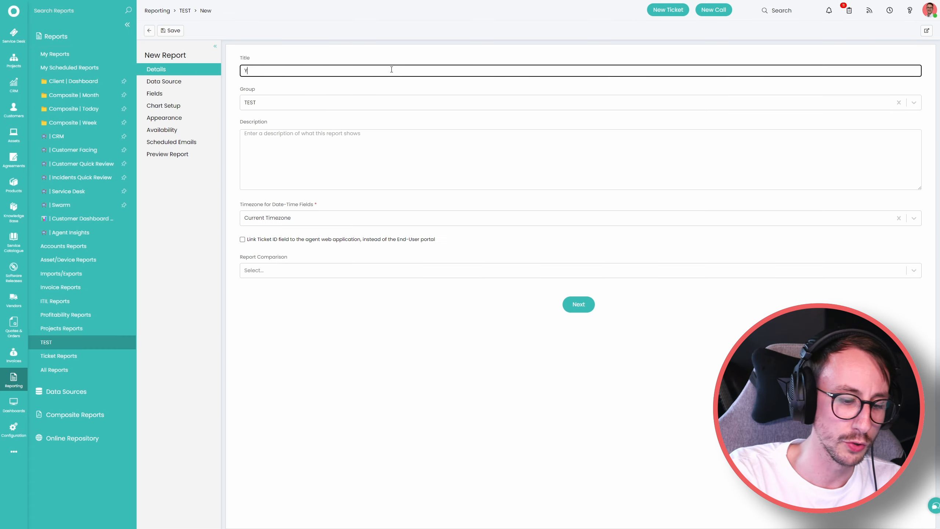
text(Cost Report)
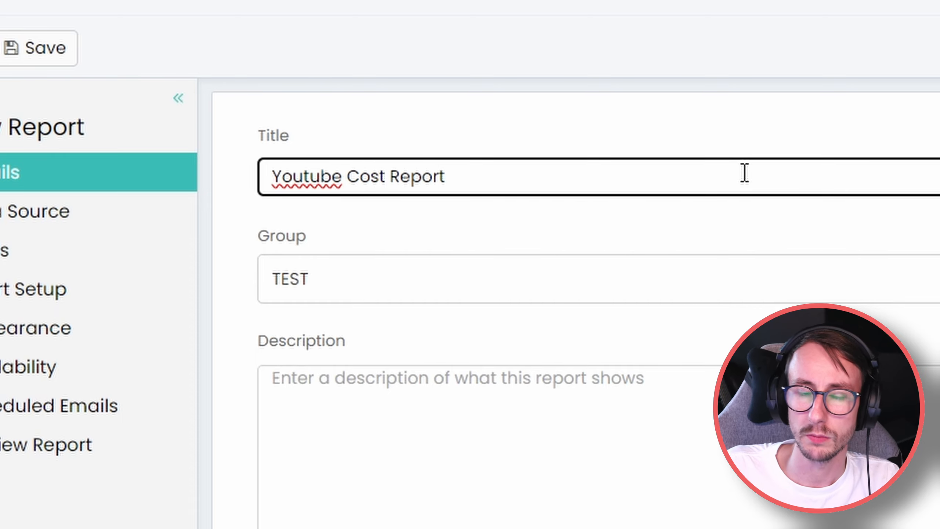
click(111, 219)
click(383, 181)
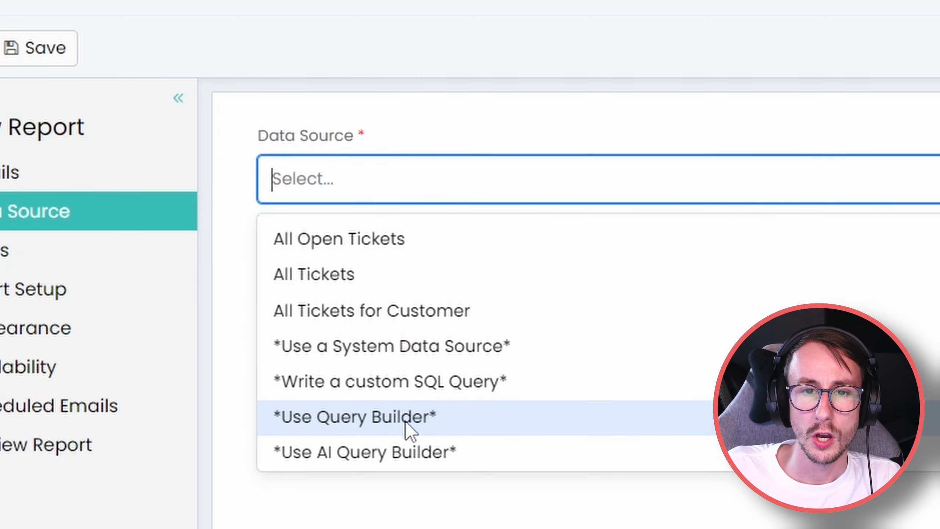
click(453, 387)
Type 'select' followed by TicketID, Customer, Agent, Agent Cost, Time Taken and Ticket Type, each on its own line.
scroll(511, 243, down, 3)
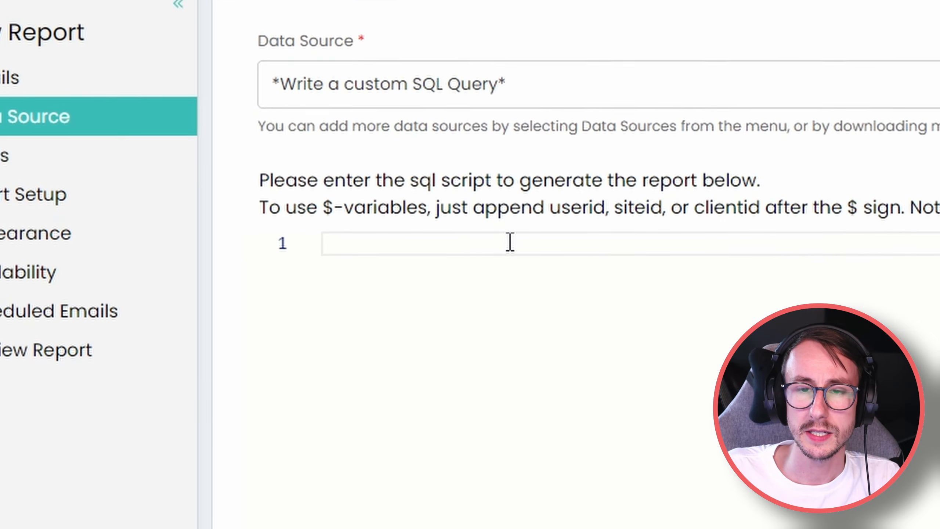
click(510, 243)
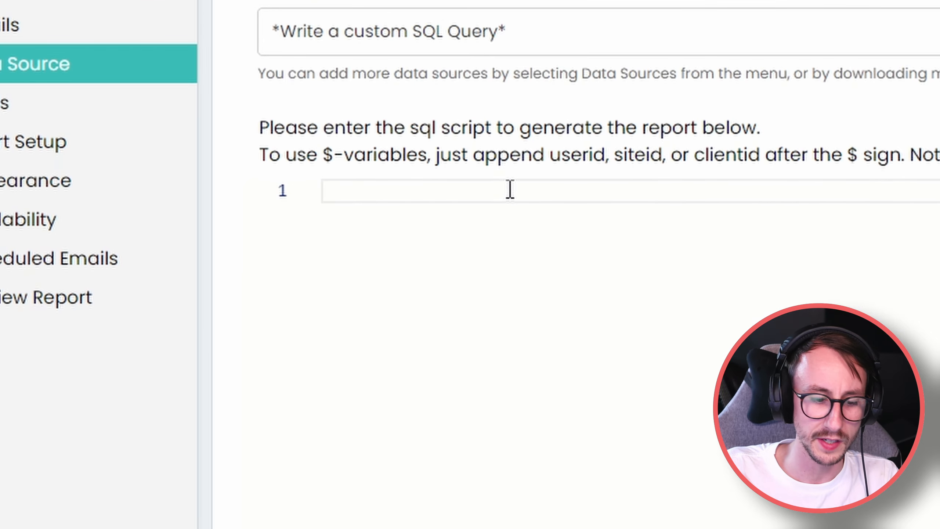
text(select)
key(Return)
key(Return)
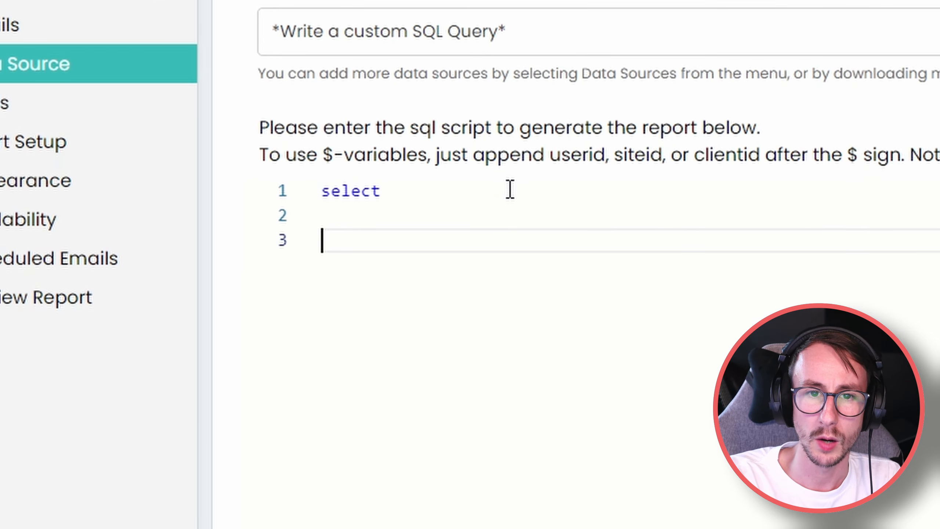
text(TicketID)
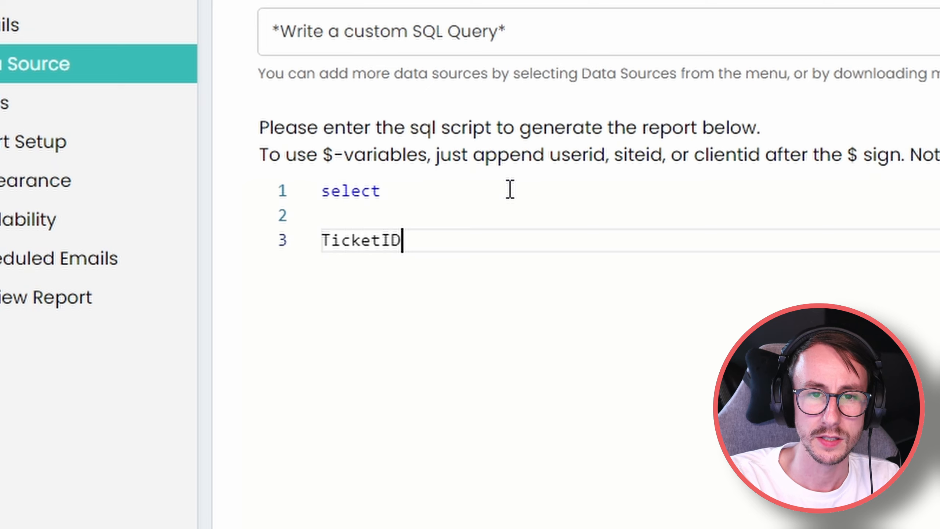
key(Return)
text(Customer)
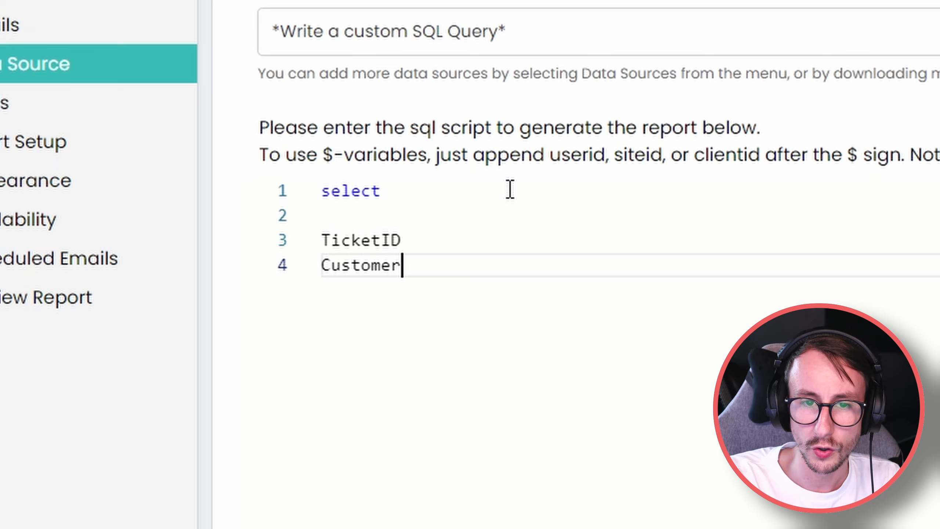
key(Return)
text(Agent)
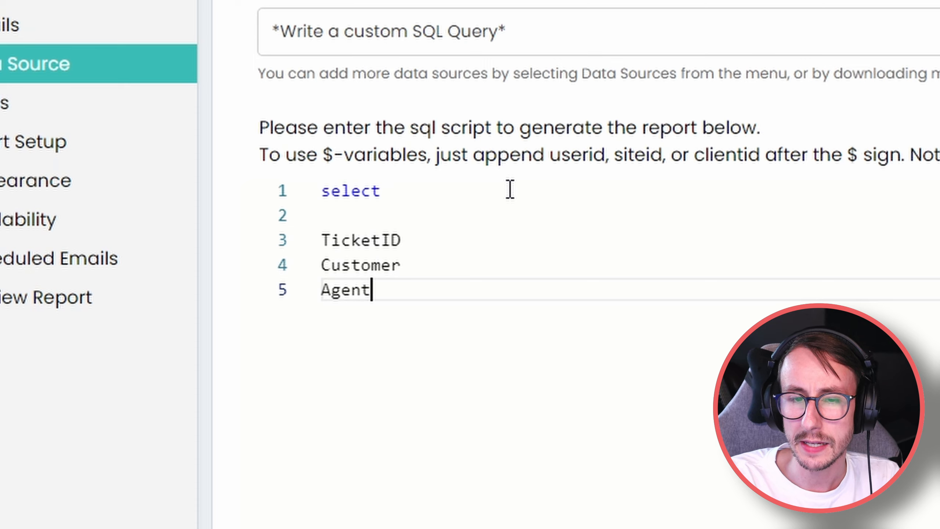
key(Return)
text(Agent Cost)
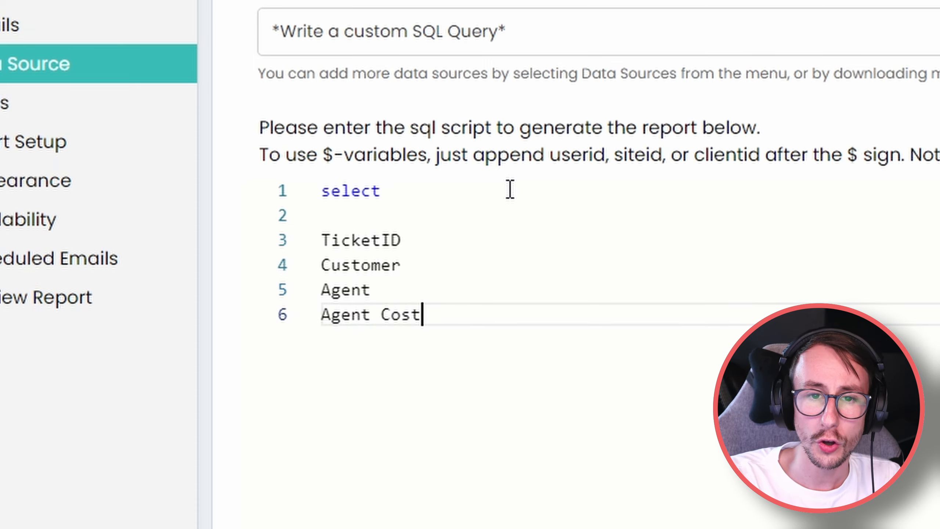
key(Return)
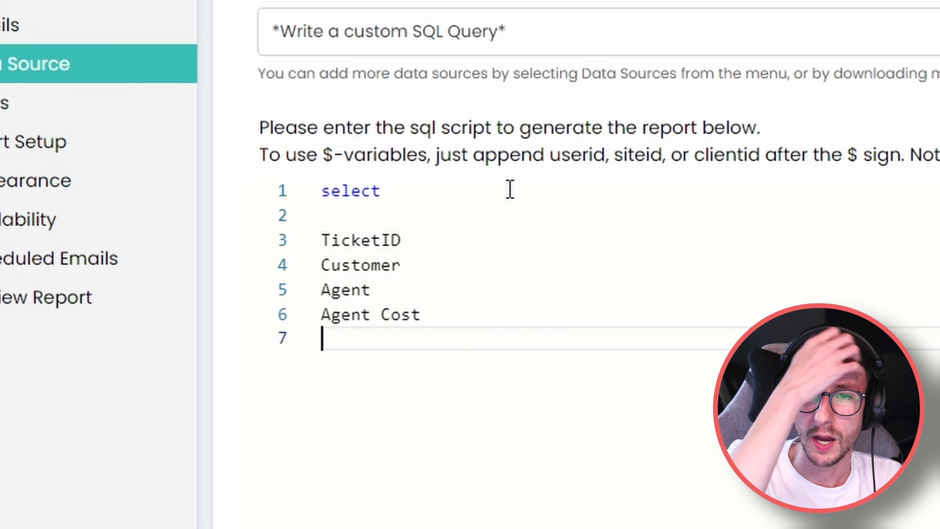
text(Time Taken)
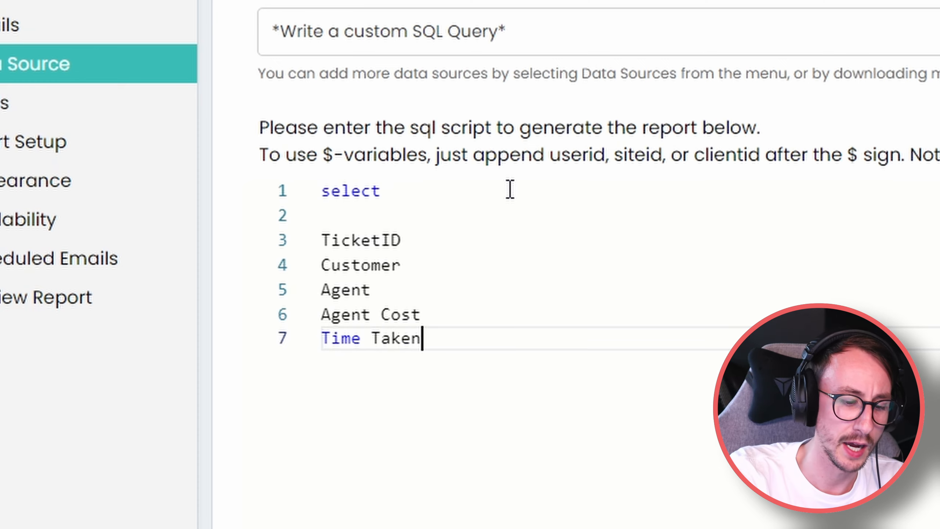
key(Return)
text(Ticket Type)
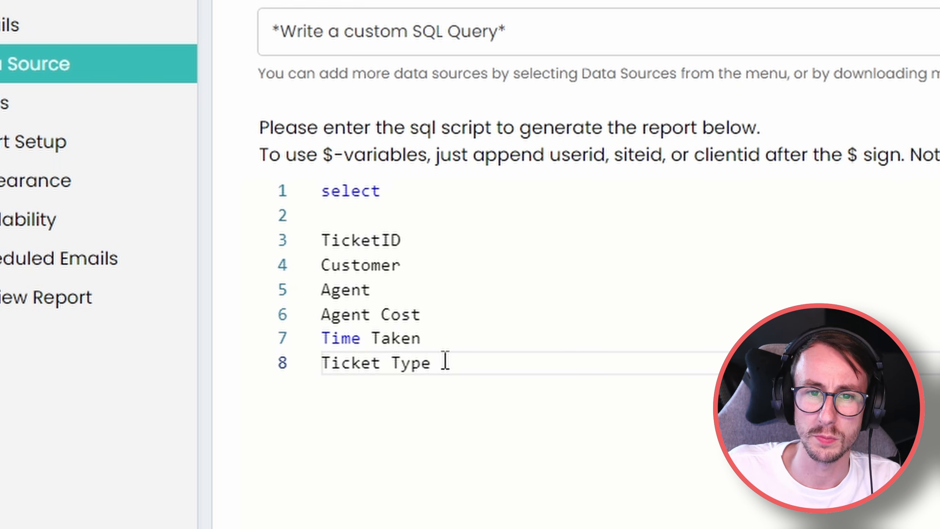
text(])
Wrap each of the six column names in square brackets and check every line.
click(321, 378)
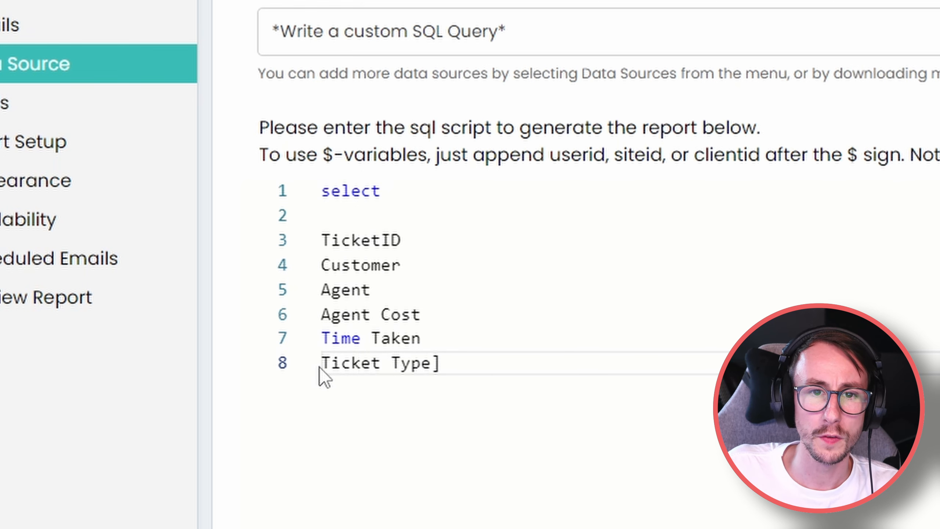
text([)
click(319, 346)
text([)
click(441, 339)
text(])
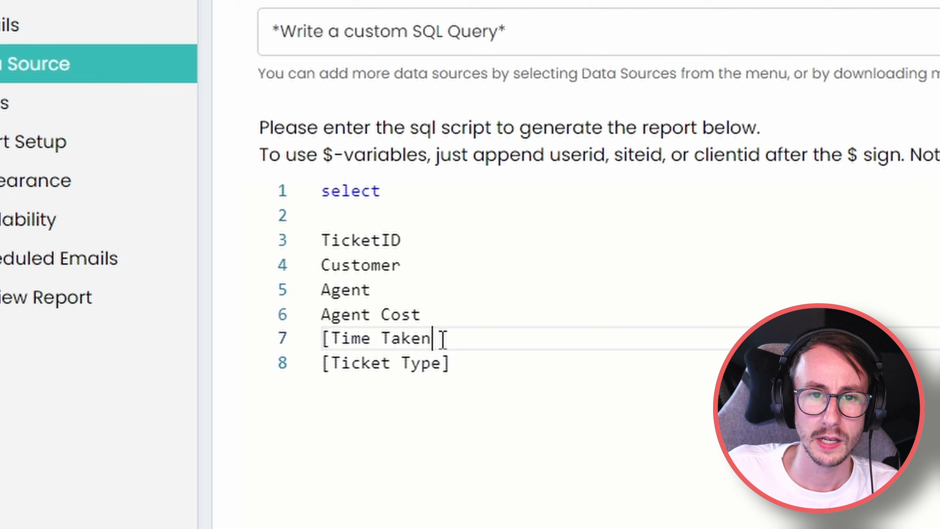
click(434, 314)
text(])
click(404, 294)
text(])
click(408, 265)
text(])
click(417, 241)
text(])
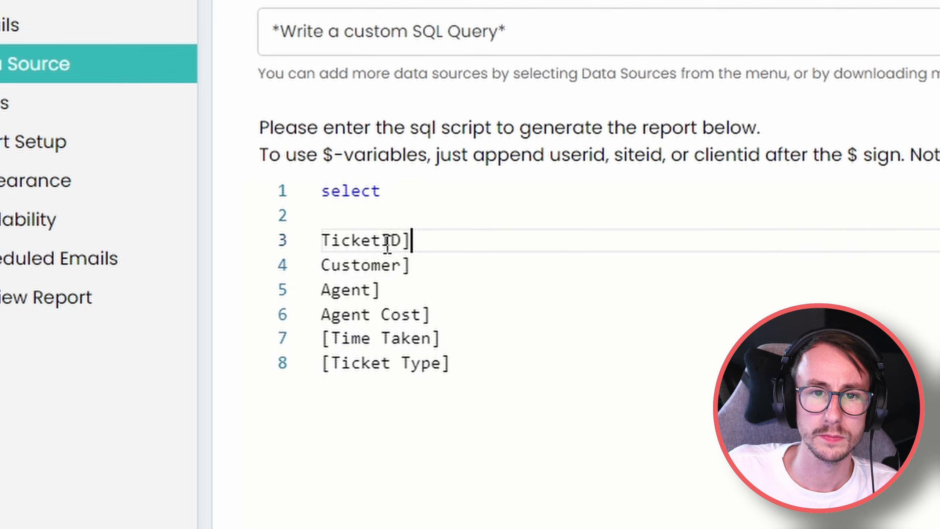
click(324, 240)
text([)
click(322, 264)
double_click(330, 263)
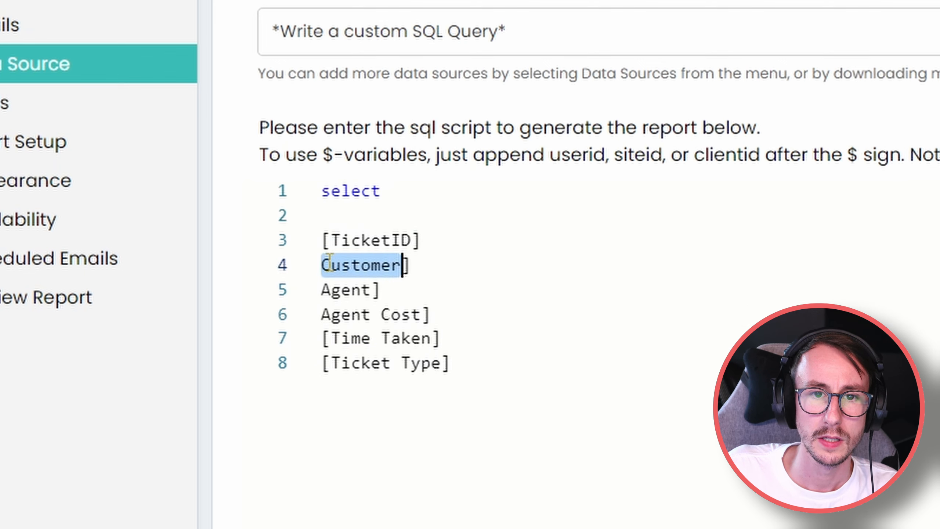
key(Left)
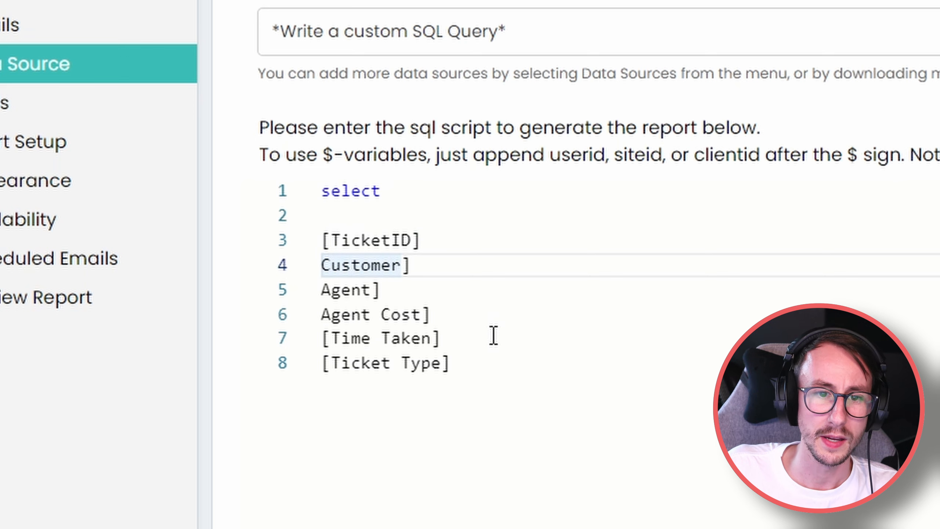
text([)
key(Down)
key(Left)
text([)
key(Down)
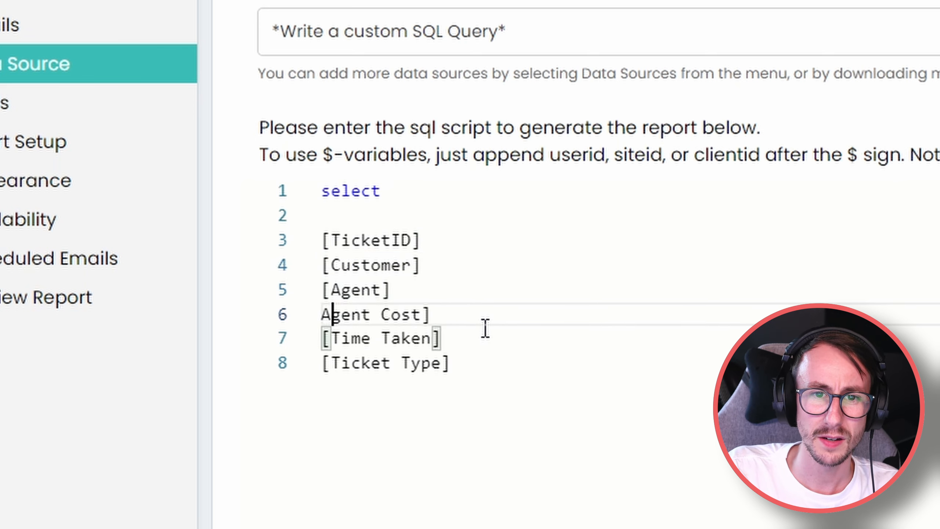
key(Left)
text([)
key(End)
key(Down)
key(Down)
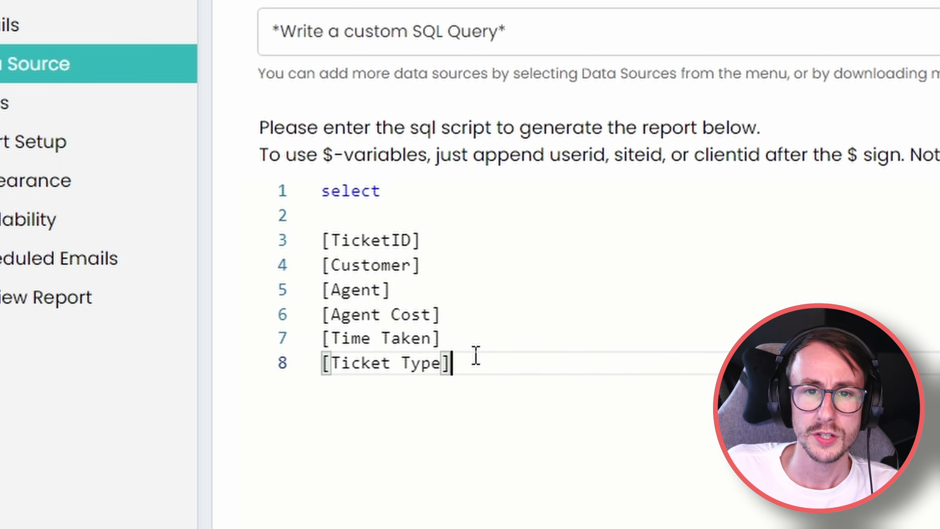
key(Up)
key(Up)
key(Up)
key(Up)
key(Up)
key(Down)
key(Down)
key(Down)
key(Down)
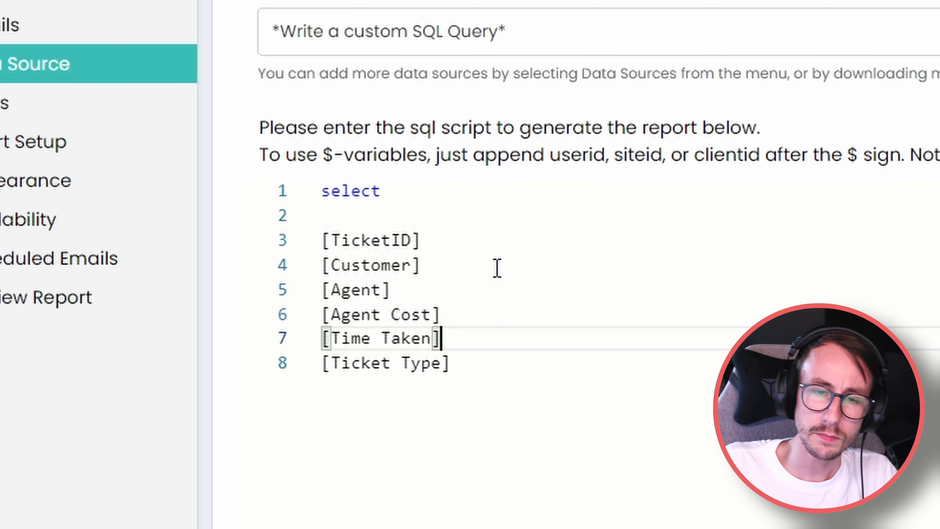
click(470, 362)
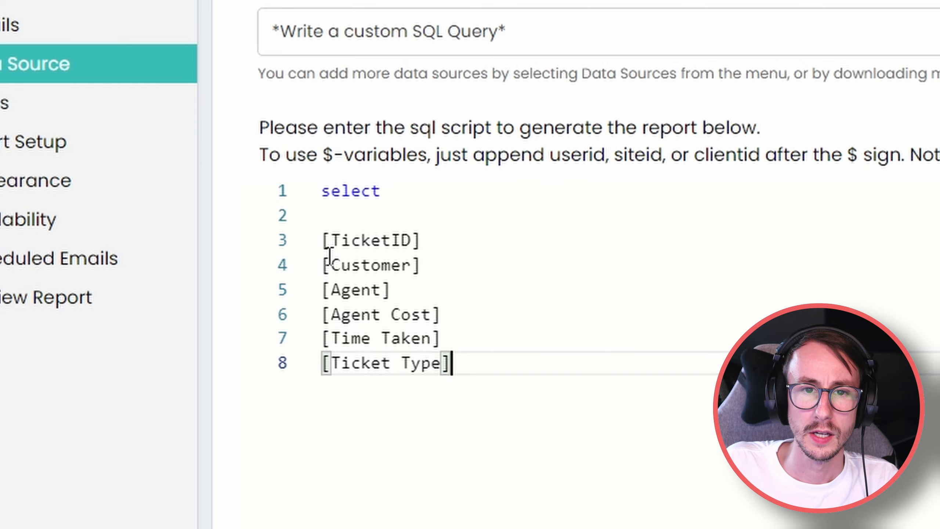
Copy the six bracketed column lines into a new Notepad note, then move Notepad aside.
drag(461, 363, 323, 265)
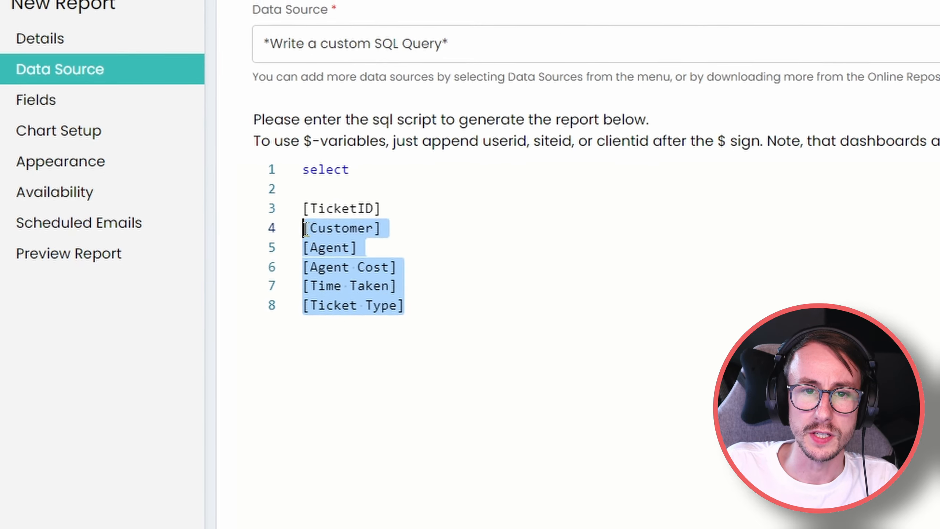
drag(307, 230, 304, 209)
key(ctrl+c)
key(super)
text(n)
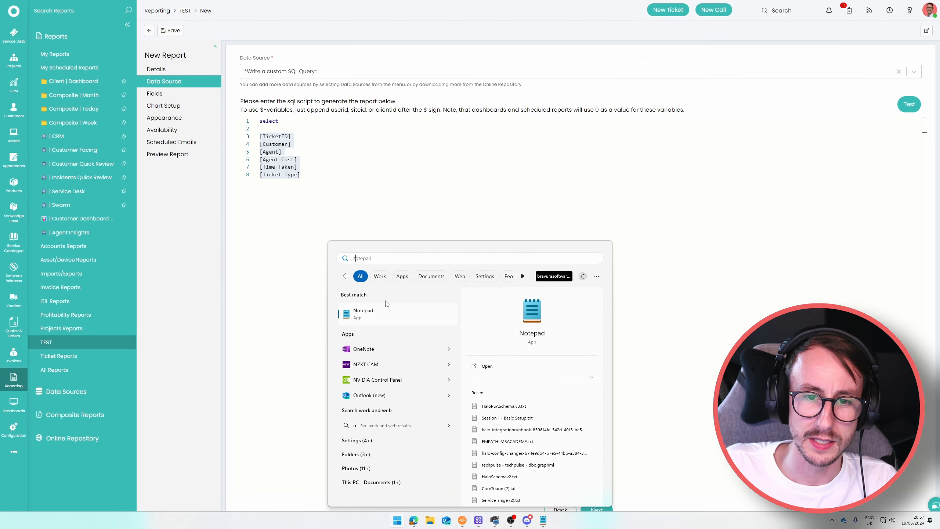
click(390, 315)
key(ctrl+v)
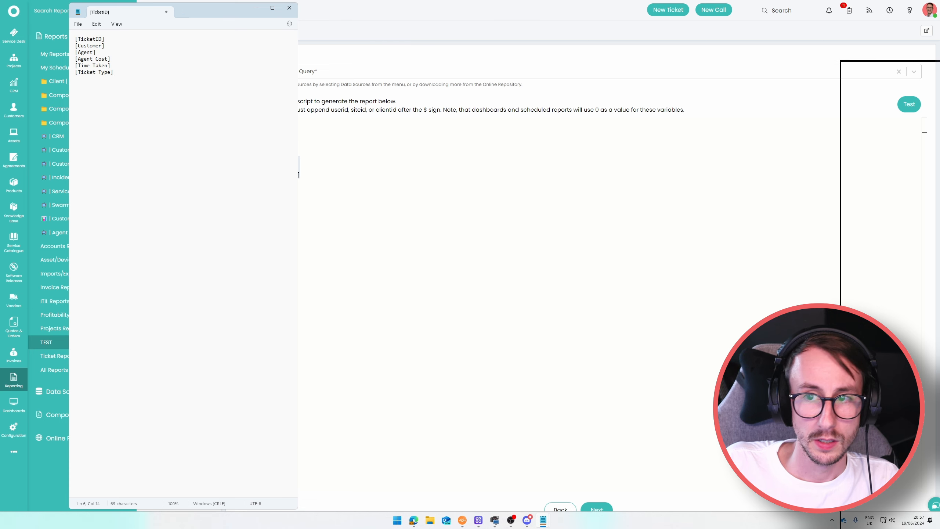
key(shift+super+Left)
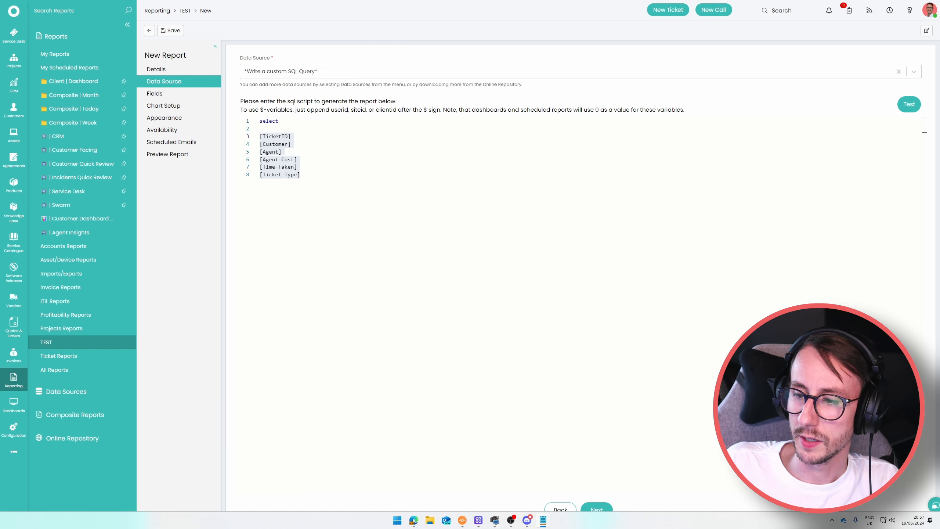
Open ticket 1400 in a separate tab, then return to the report and select the six column lines.
click(329, 176)
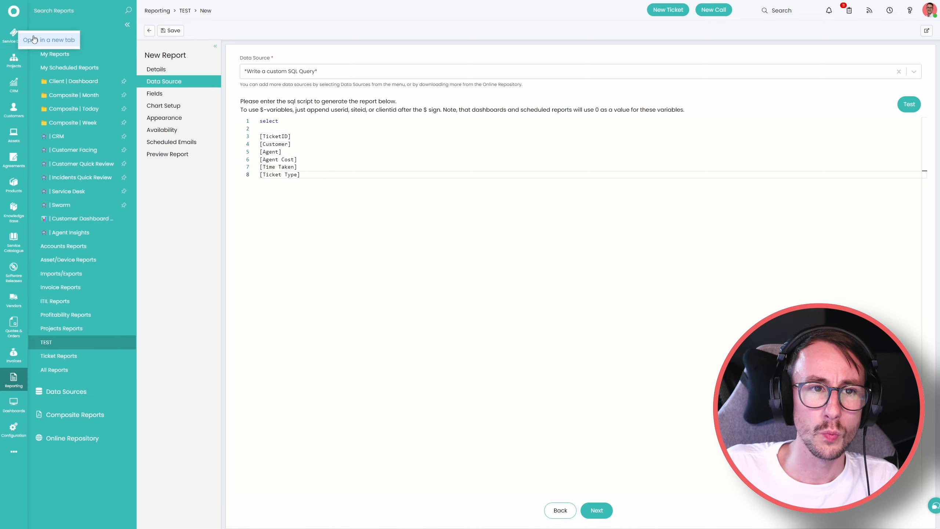
click(34, 40)
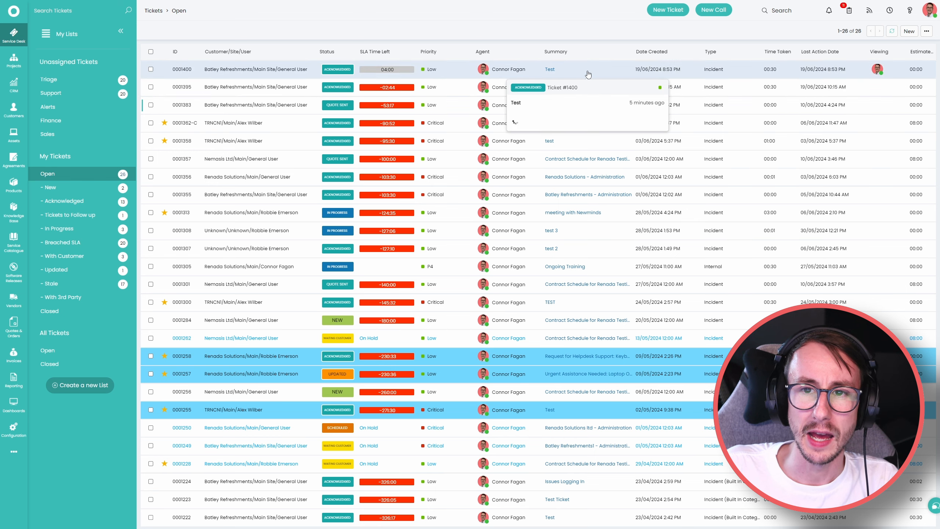
click(588, 74)
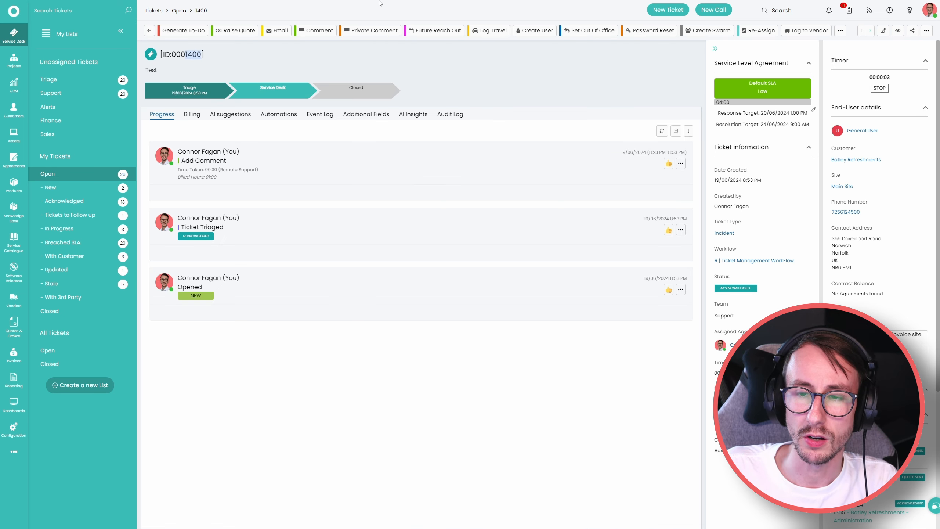
mouse_move(381, 6)
click(290, 9)
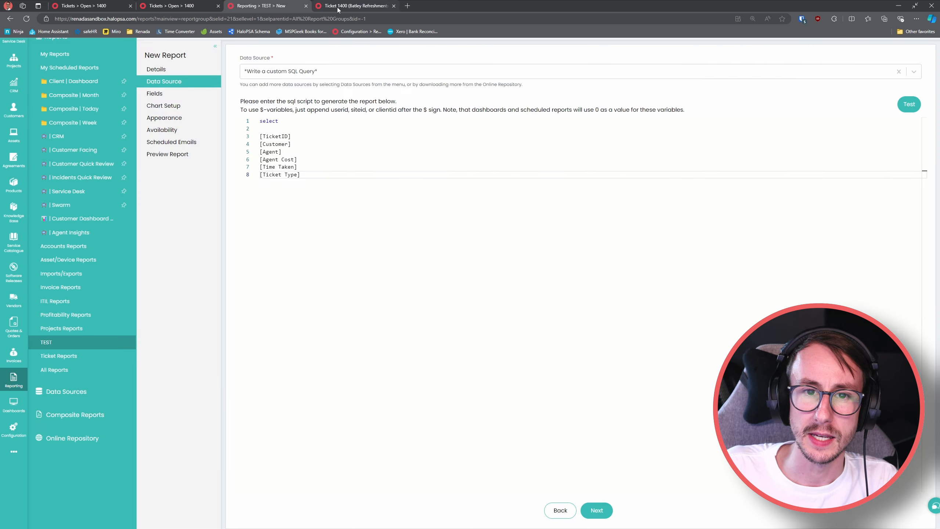
click(342, 8)
click(290, 9)
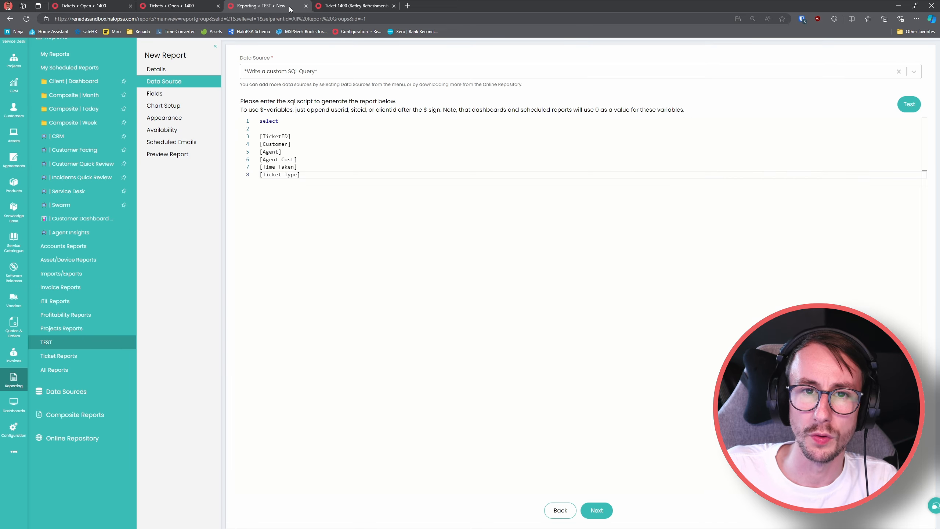
drag(305, 175, 259, 137)
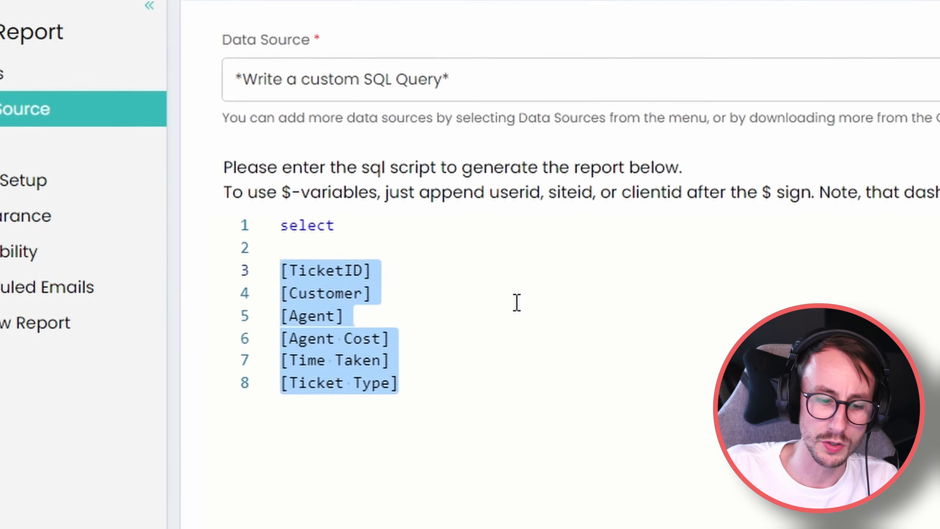
Rewrite the query as 'select top 1 * from faults', dropping the trial 'where faultid=1400' filter.
key(BackSpace)
key(BackSpace)
key(BackSpace)
text(*)
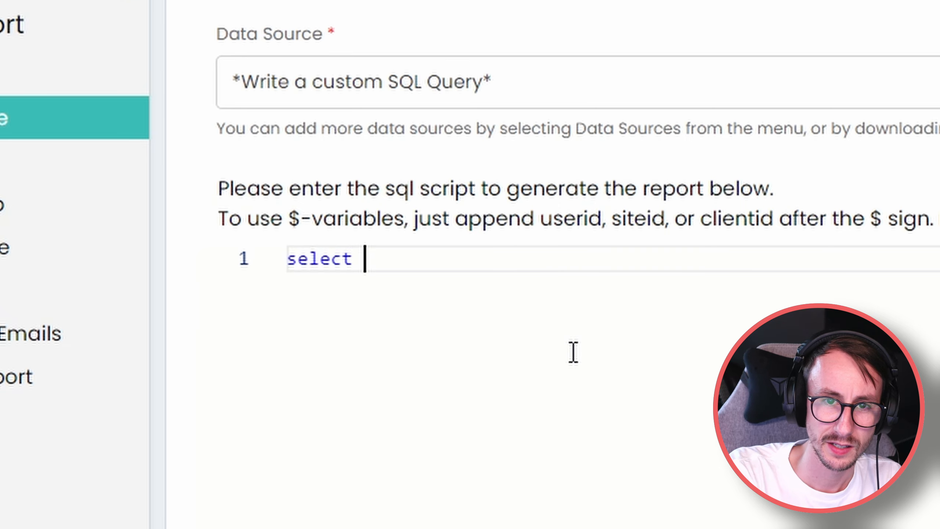
text( from faults)
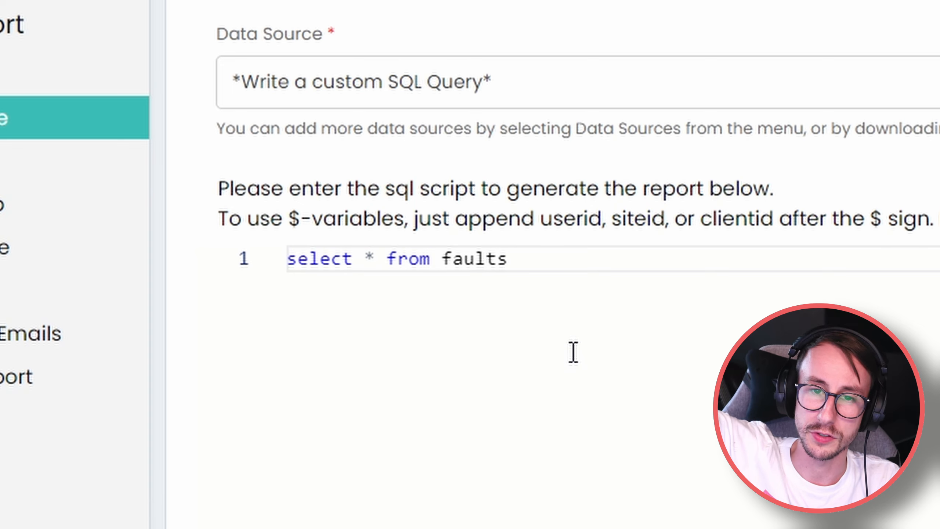
text(where )
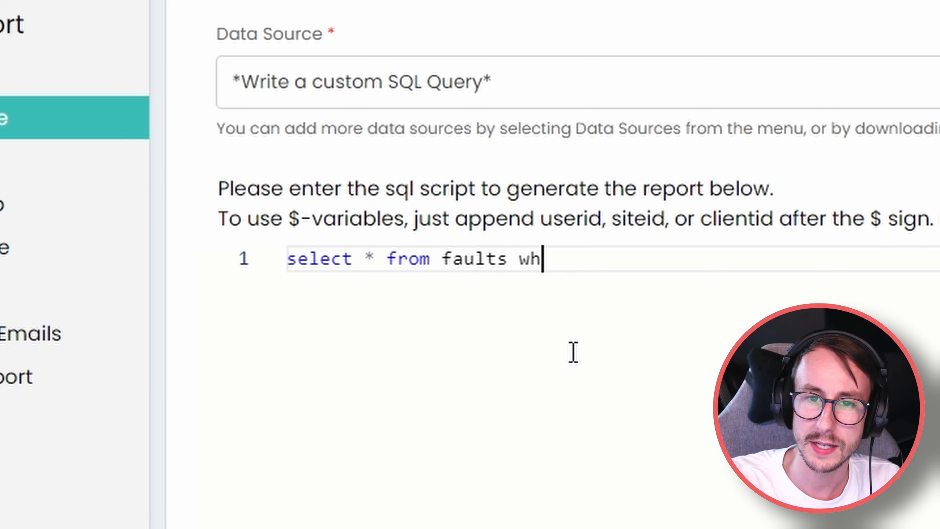
text(faultid=1400)
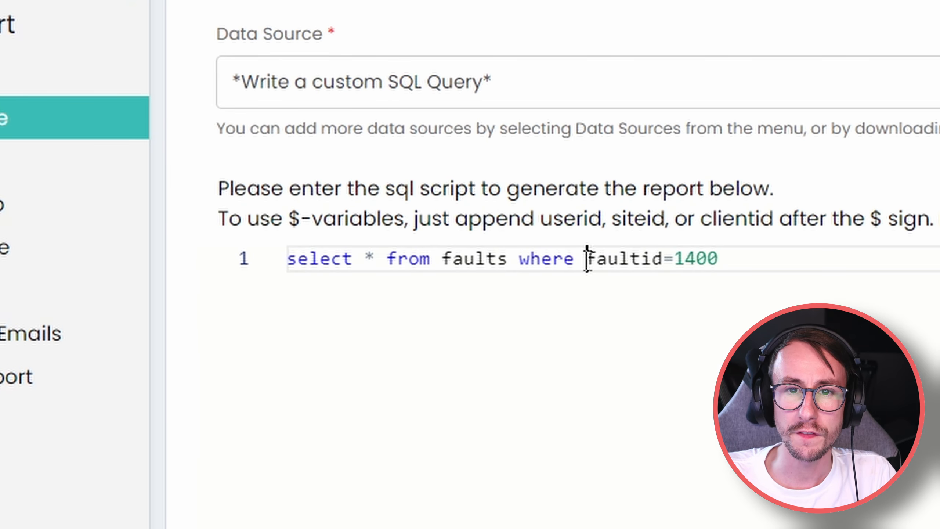
drag(587, 259, 522, 259)
key(ctrl+c)
click(738, 259)
key(BackSpace)
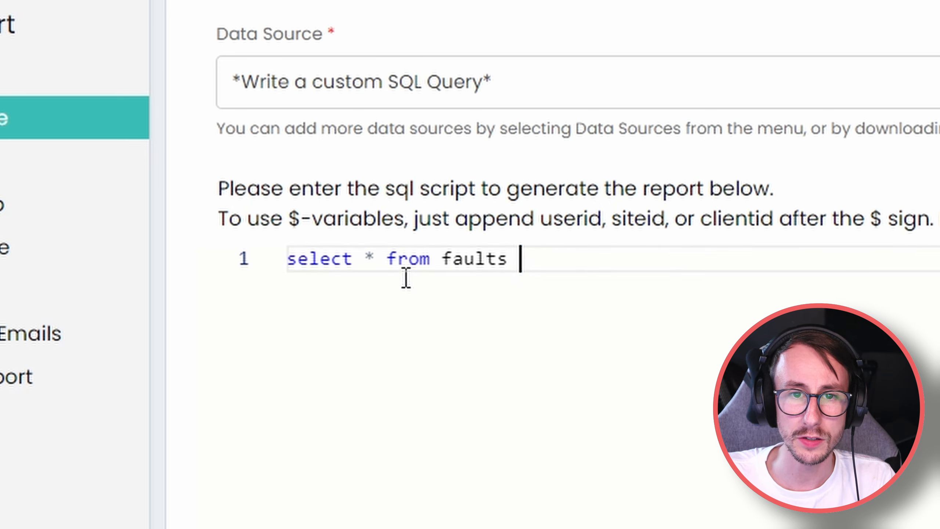
click(370, 260)
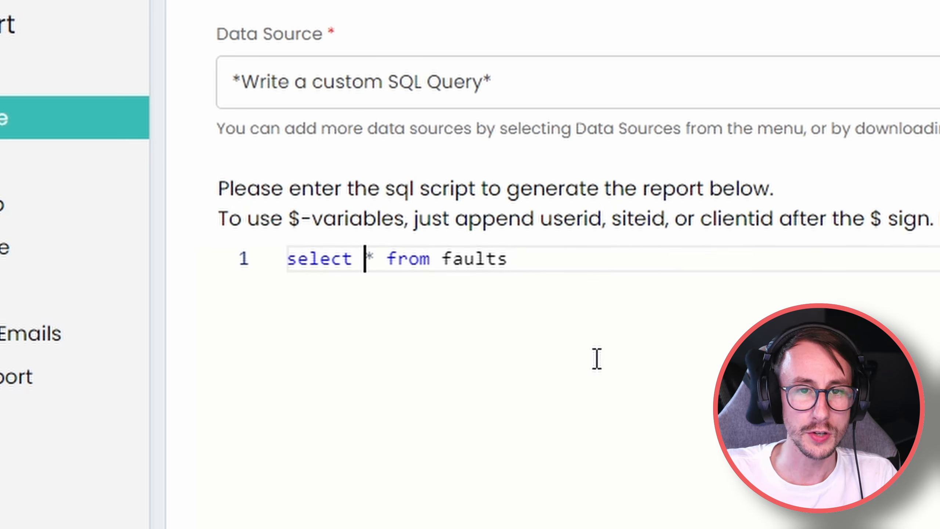
text(top 1)
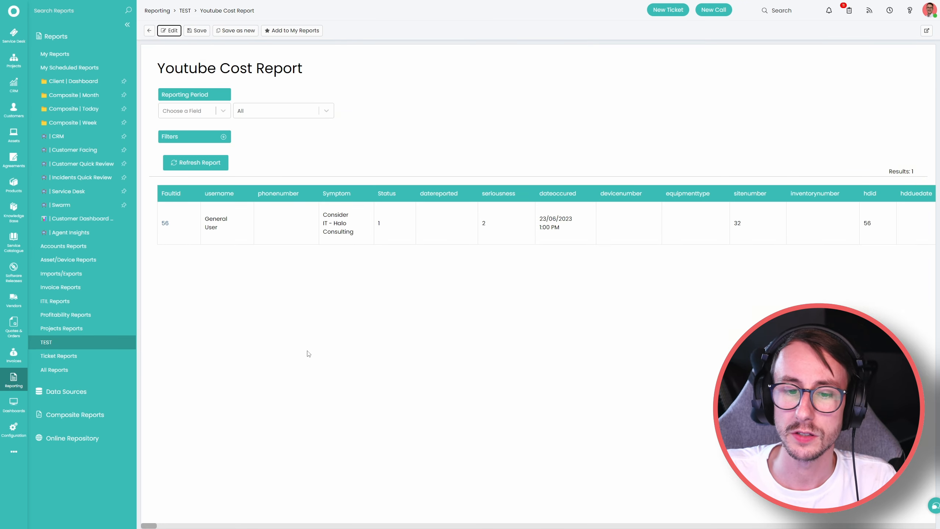
Scroll across the one-row faults result, then go back to the report's Data Source query editor.
mouse_move(150, 525)
mouse_down()
mouse_move(300, 525)
mouse_move(149, 525)
mouse_up()
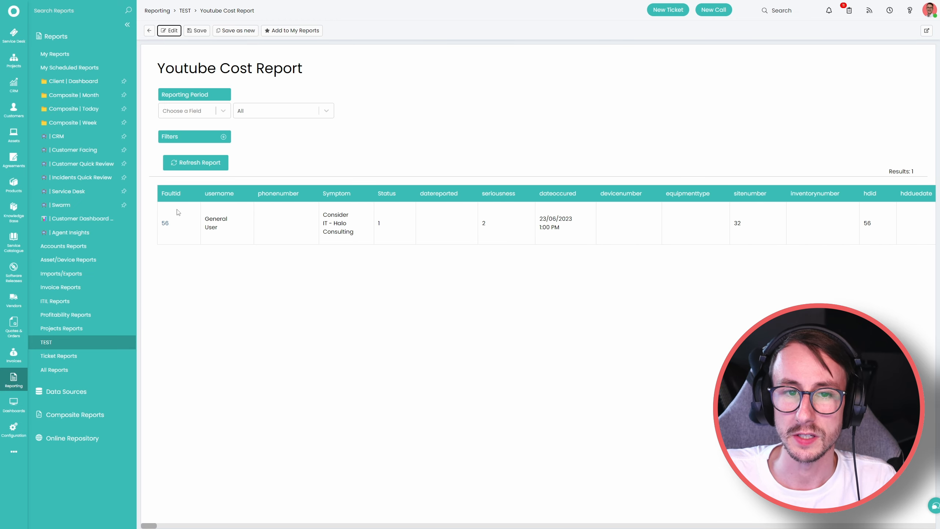
click(171, 30)
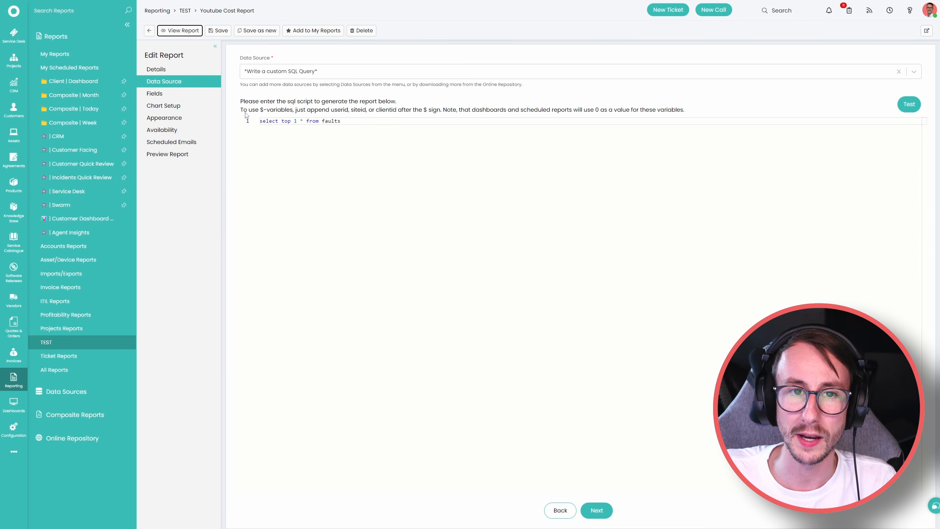
Change the query to 'select * from faults where faultid=1400' and view the report.
drag(307, 122, 281, 122)
key(BackSpace)
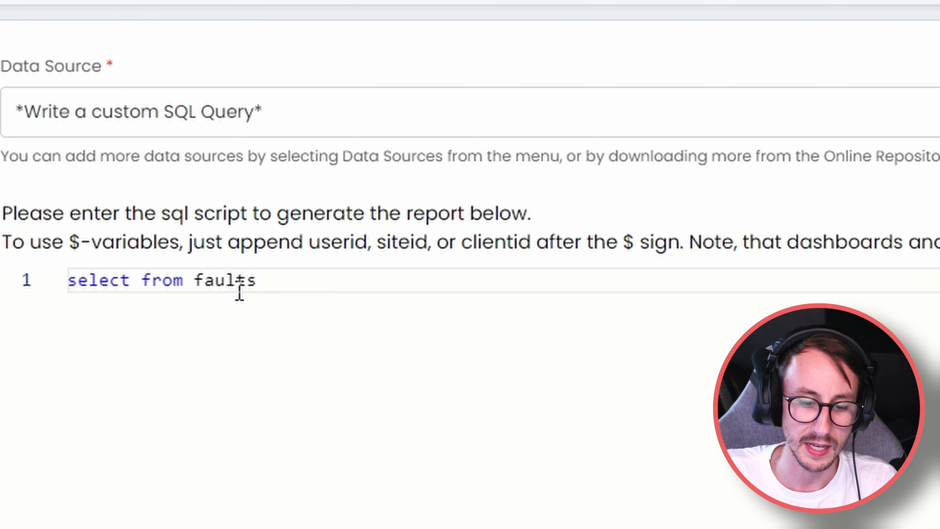
text(*)
click(352, 297)
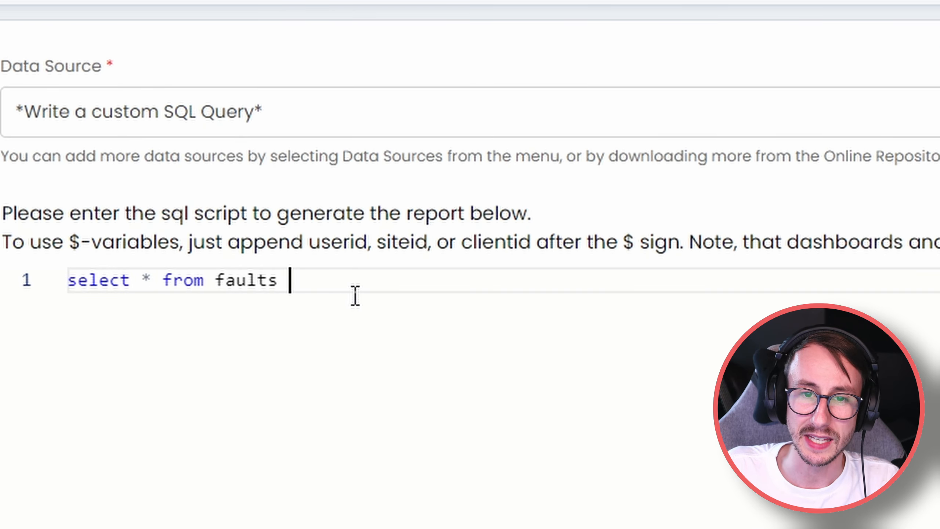
text(wherte)
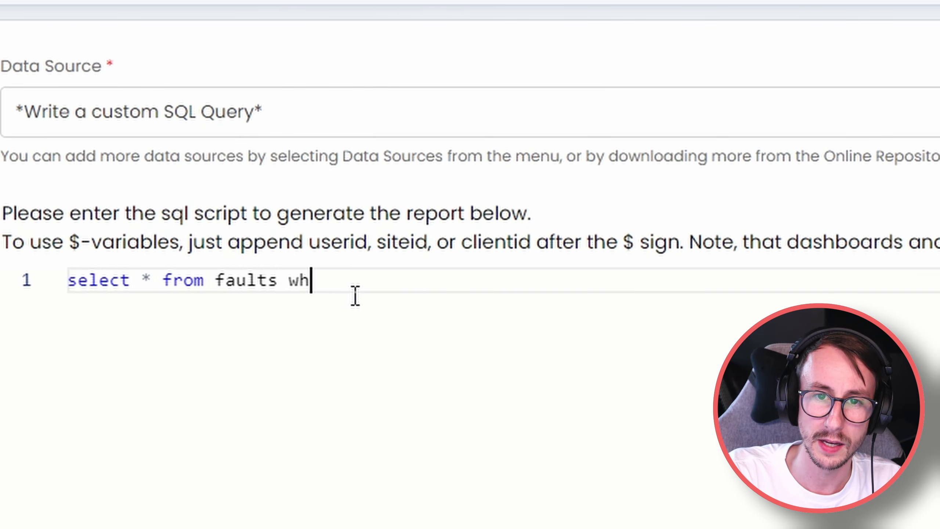
key(BackSpace)
key(BackSpace)
text(e faultid=)
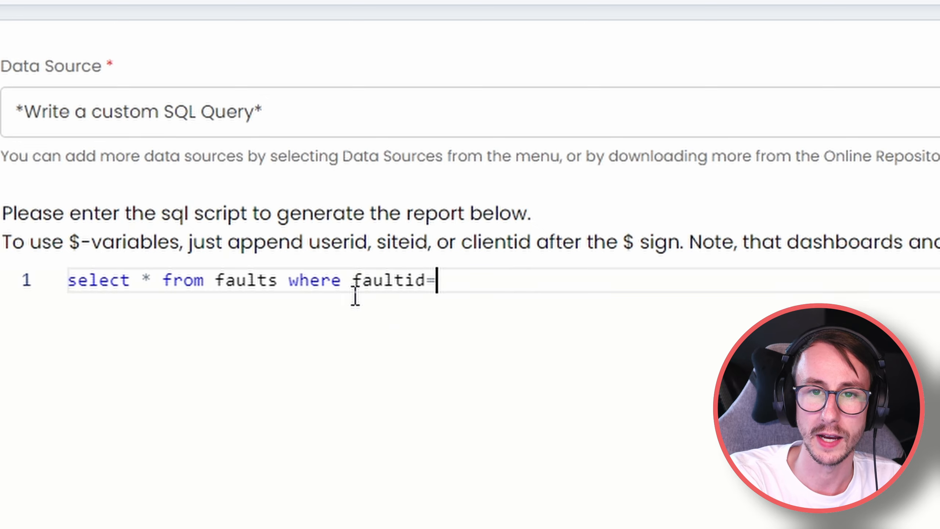
key(ctrl+v)
key(BackSpace)
key(BackSpace)
key(BackSpace)
key(BackSpace)
key(BackSpace)
key(BackSpace)
key(BackSpace)
key(BackSpace)
key(BackSpace)
key(BackSpace)
key(BackSpace)
key(BackSpace)
key(BackSpace)
key(BackSpace)
key(BackSpace)
key(BackSpace)
key(BackSpace)
key(BackSpace)
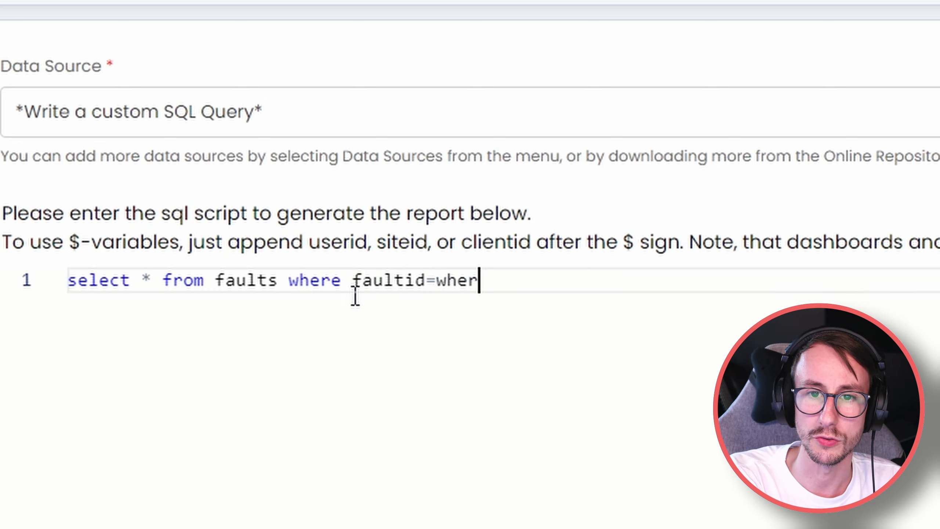
text(1400)
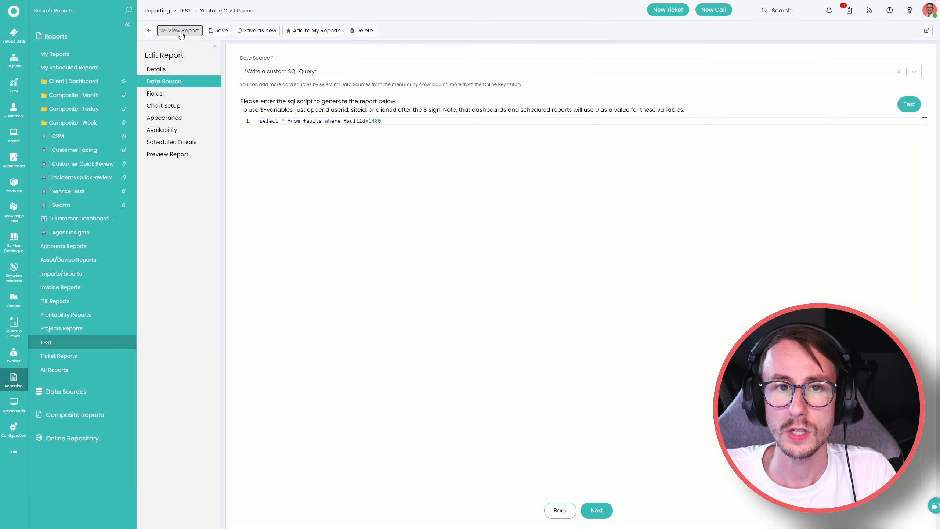
click(182, 31)
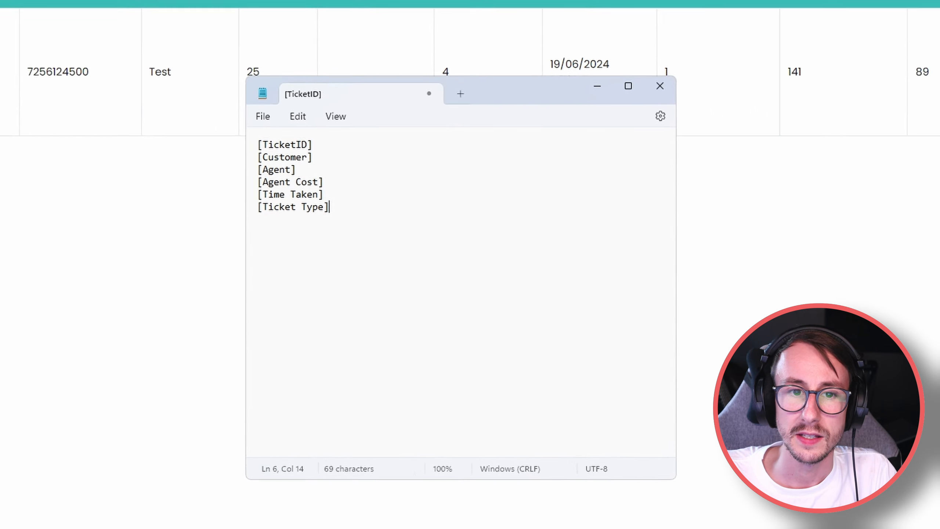
Make the first Notepad line read 'faultid as [TicketID],' and move Notepad to the other monitor.
drag(224, 108, 217, 120)
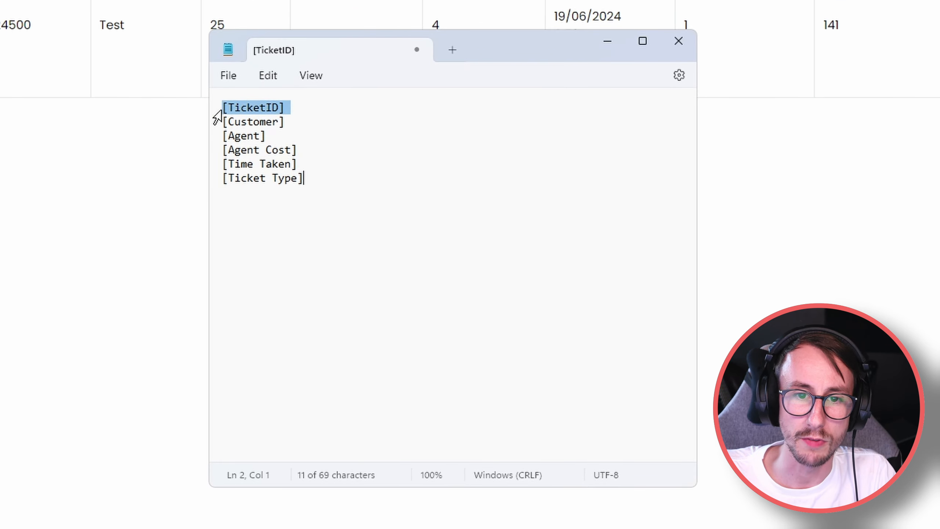
click(227, 108)
key(Left)
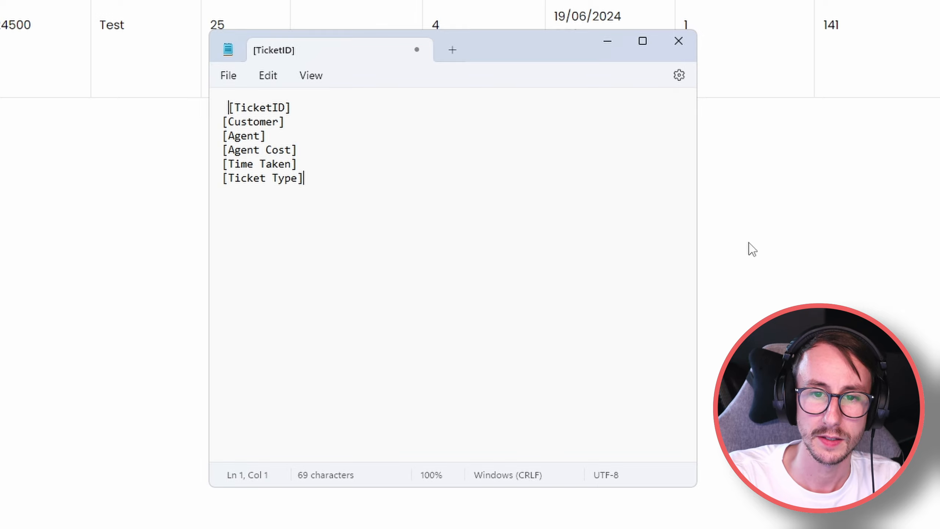
text(faul)
key(BackSpace)
key(BackSpace)
key(BackSpace)
key(BackSpace)
key(BackSpace)
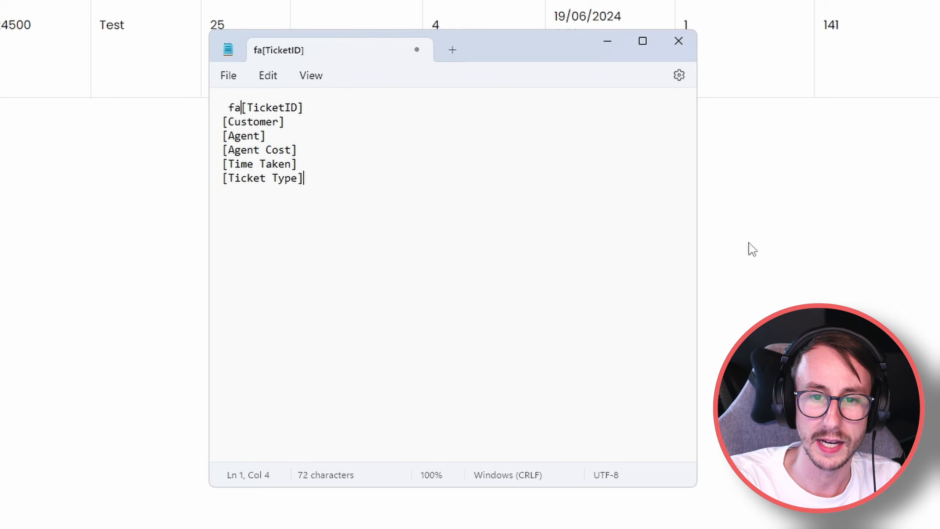
text(faultid as)
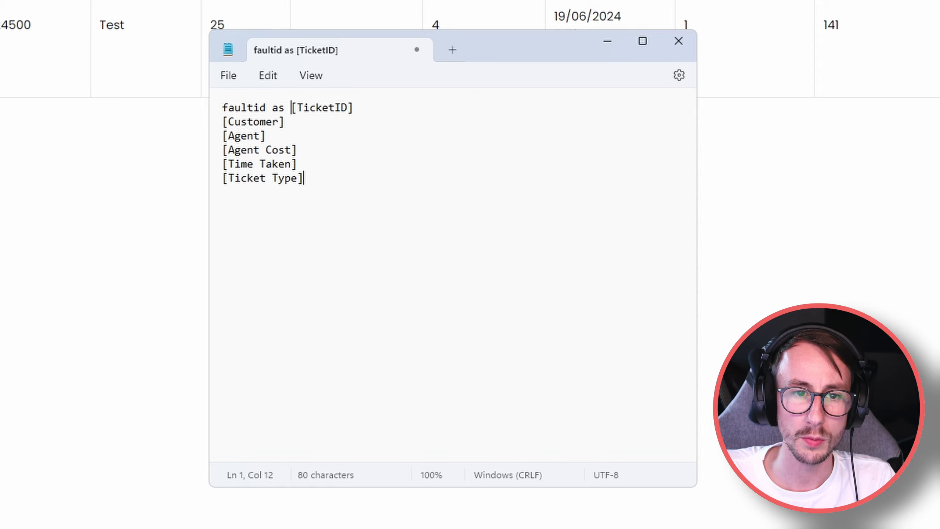
click(385, 111)
text(,)
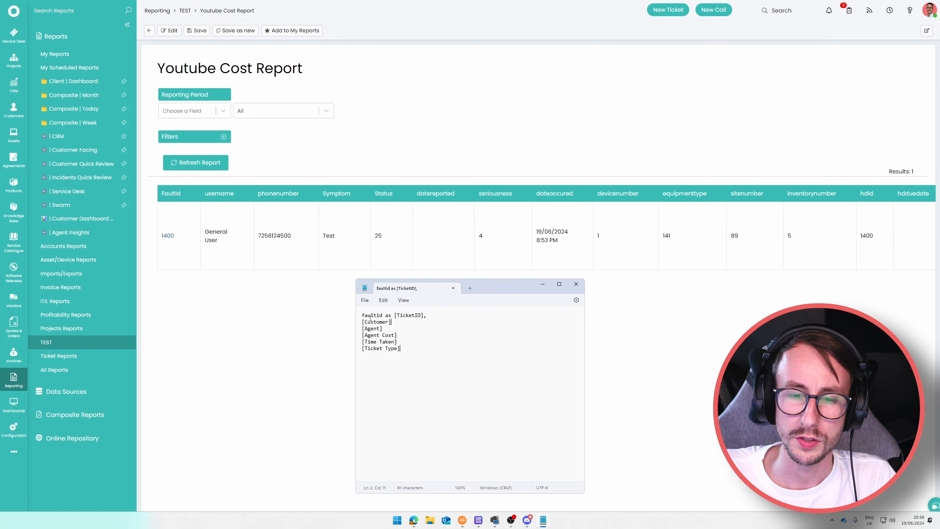
drag(491, 288, 939, 237)
Search the report columns for 'customer', stepping through matches up to CustomerRef and CFIsNewCustomer.
key(ctrl+f)
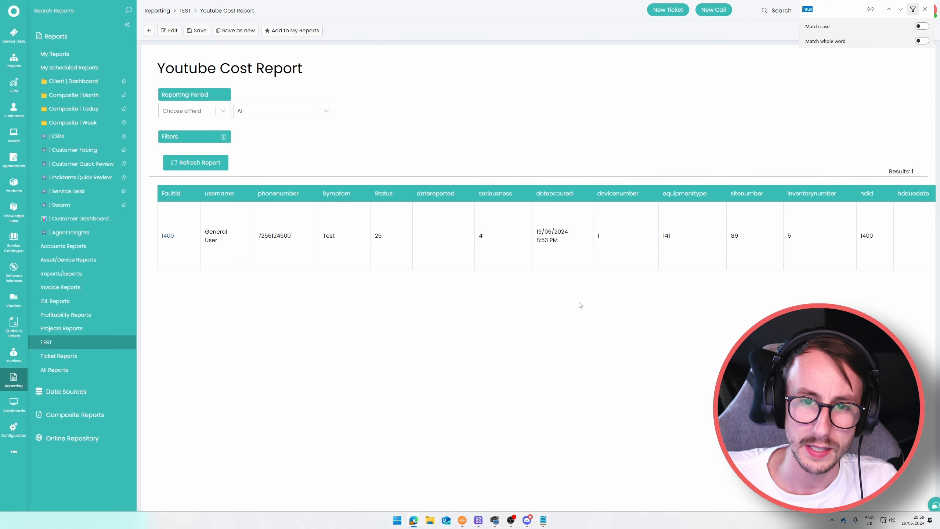
text(customer)
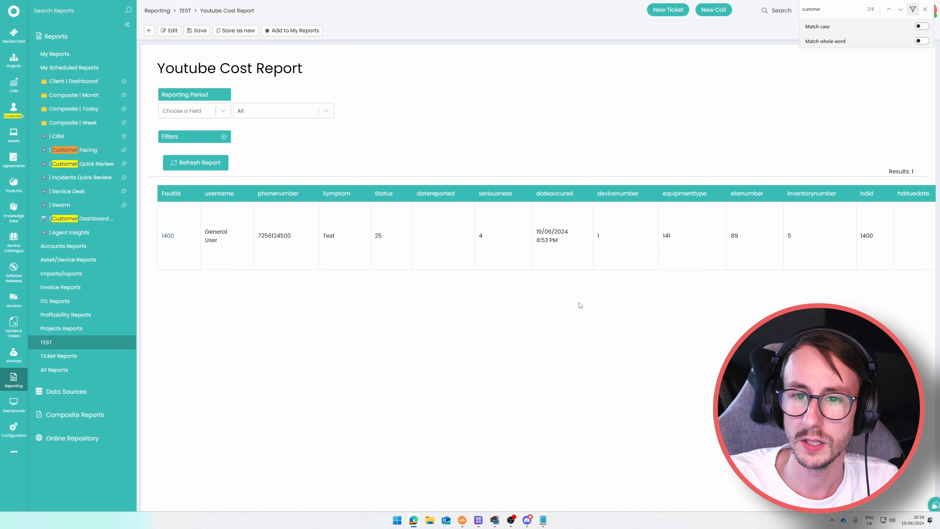
key(Return)
key(Return)
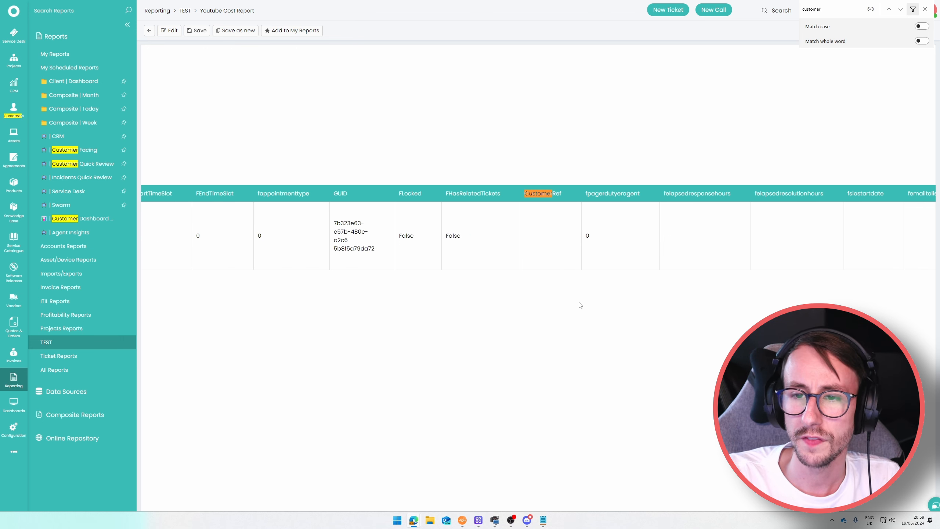
key(Return)
key(Return)
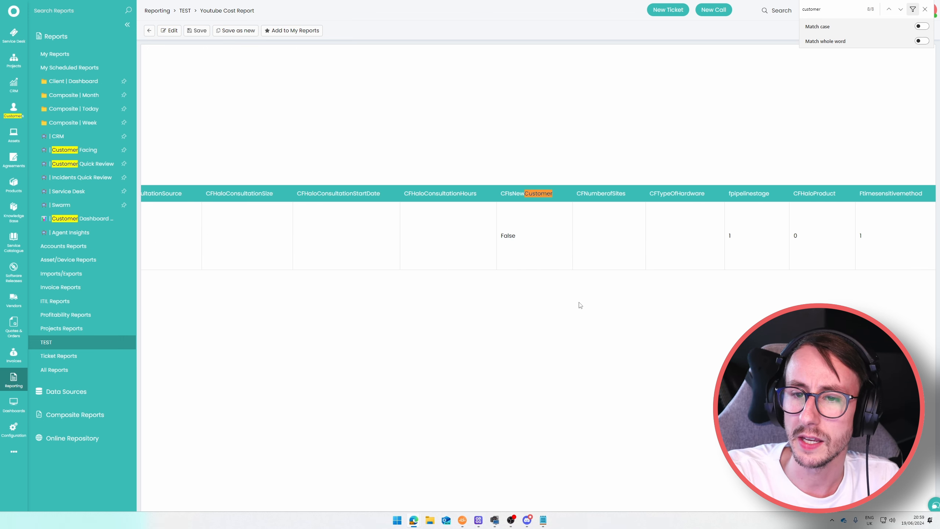
key(Return)
key(Return)
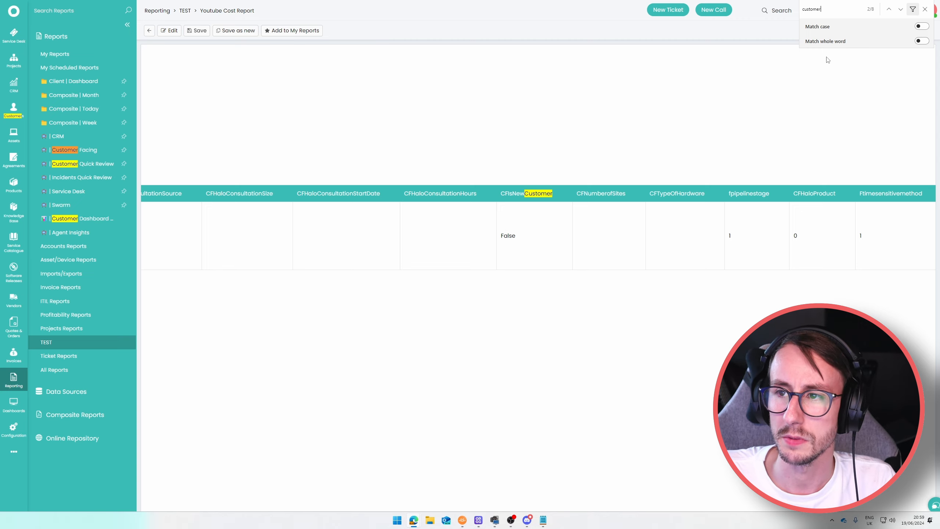
click(925, 9)
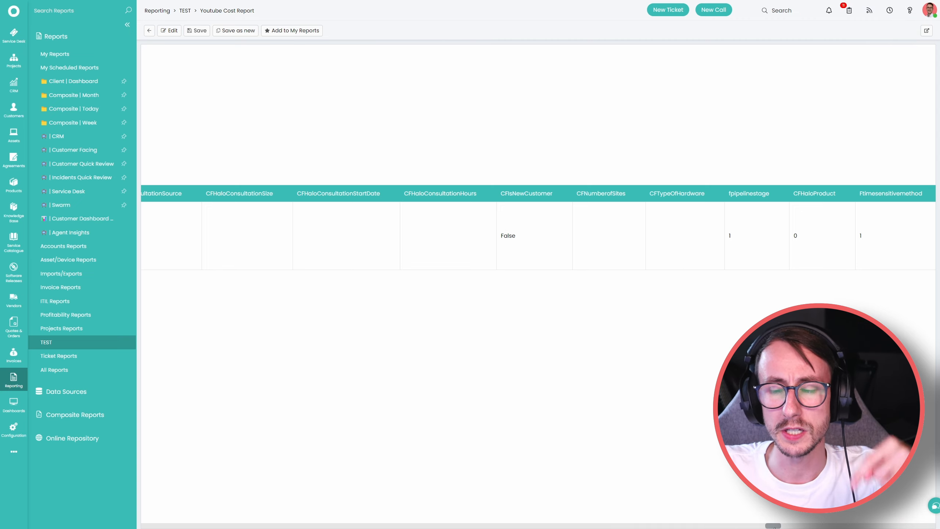
Scroll the table back left and search the page for 'area'.
drag(773, 526, 137, 514)
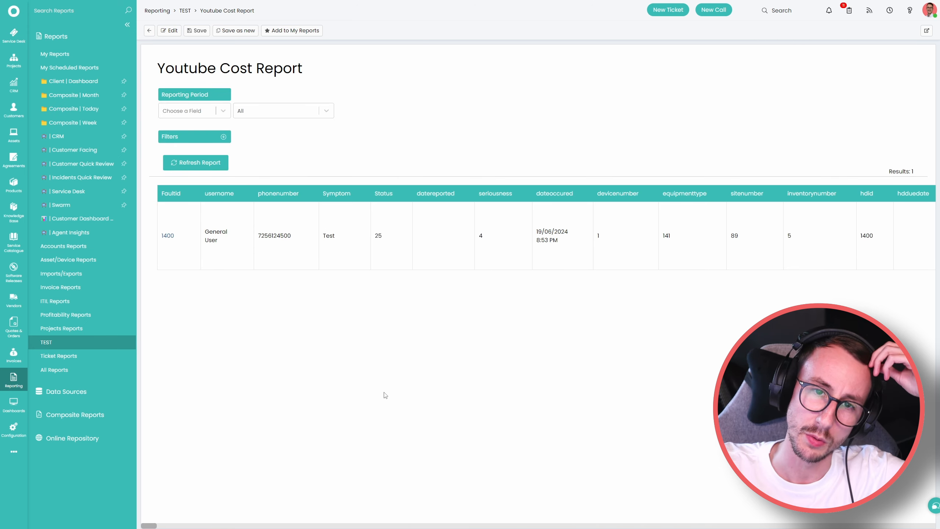
key(ctrl+f)
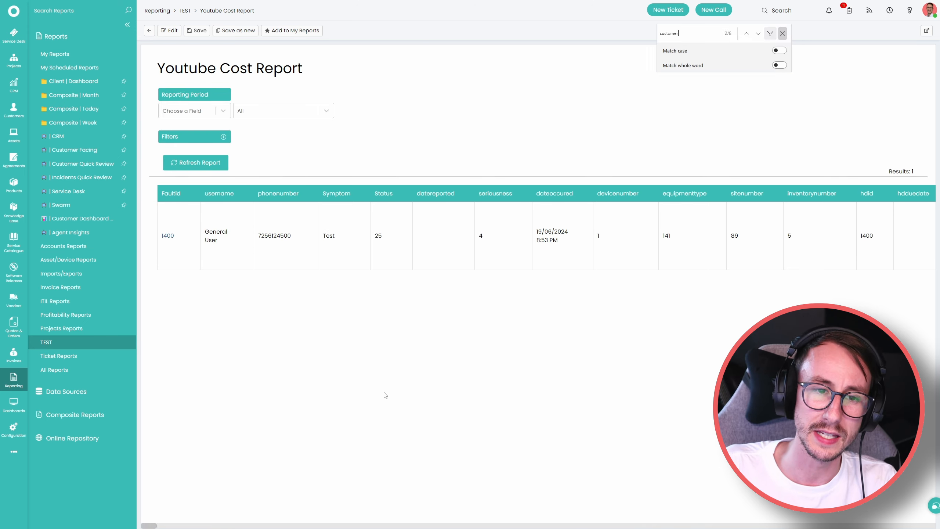
text(area)
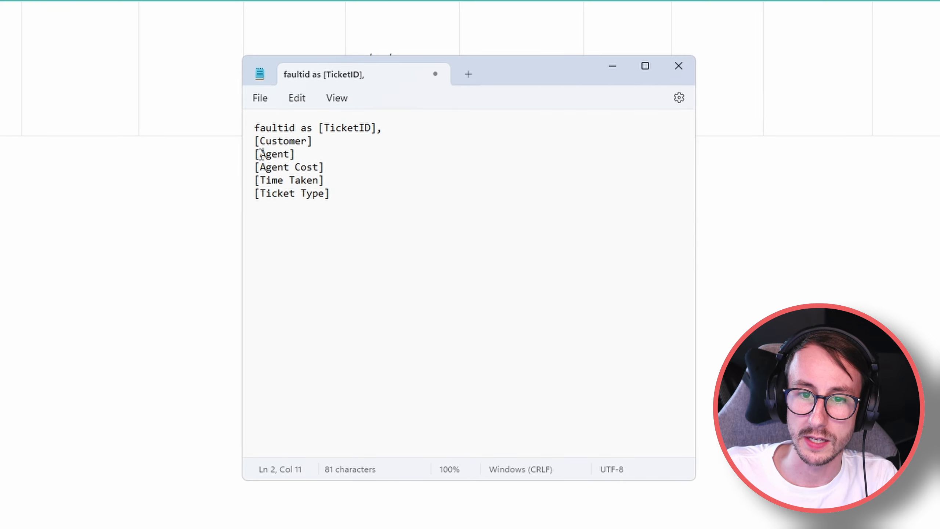
Insert 'areaint as' before [Customer] on line 2 and start a new line after [Ticket Type].
click(256, 143)
text(areaint)
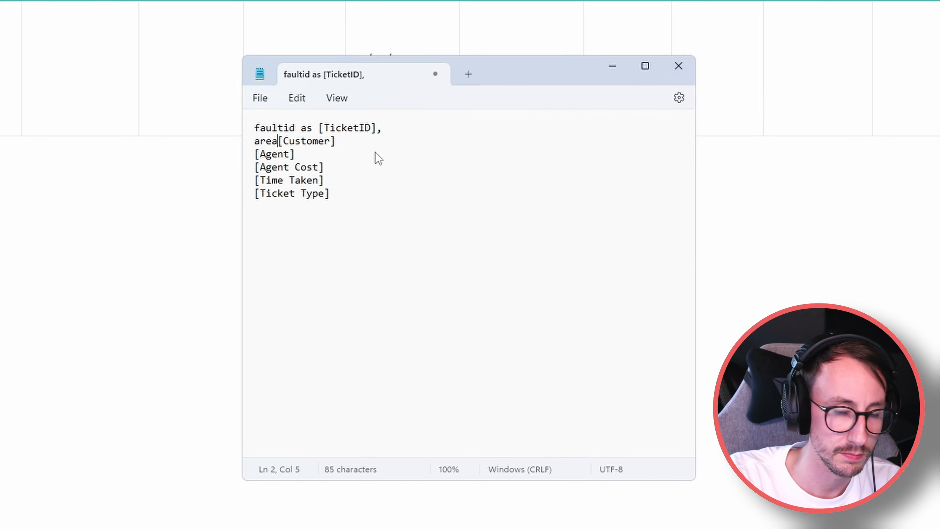
text( as)
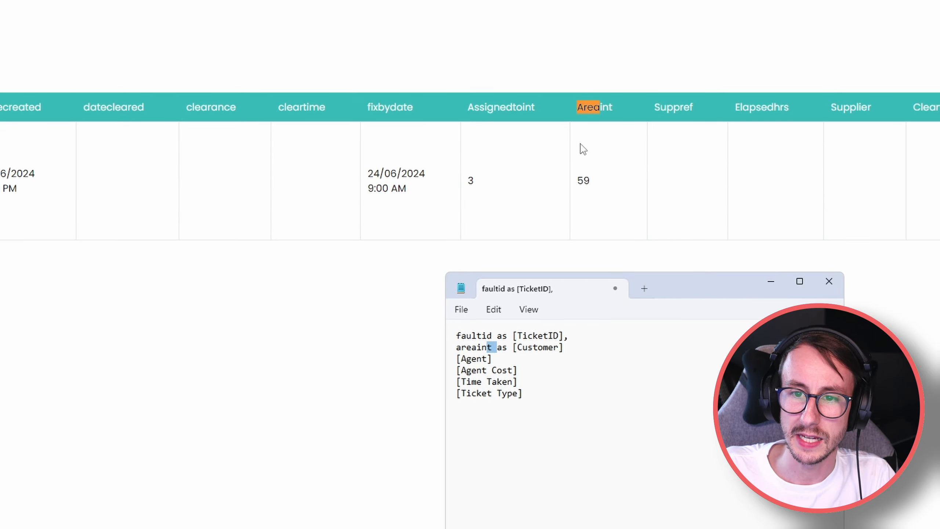
click(546, 409)
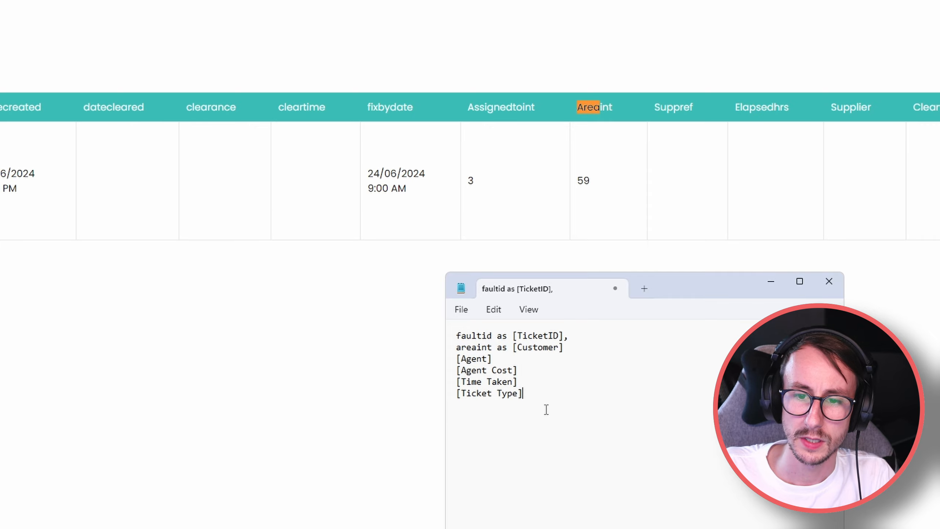
key(Return)
key(Return)
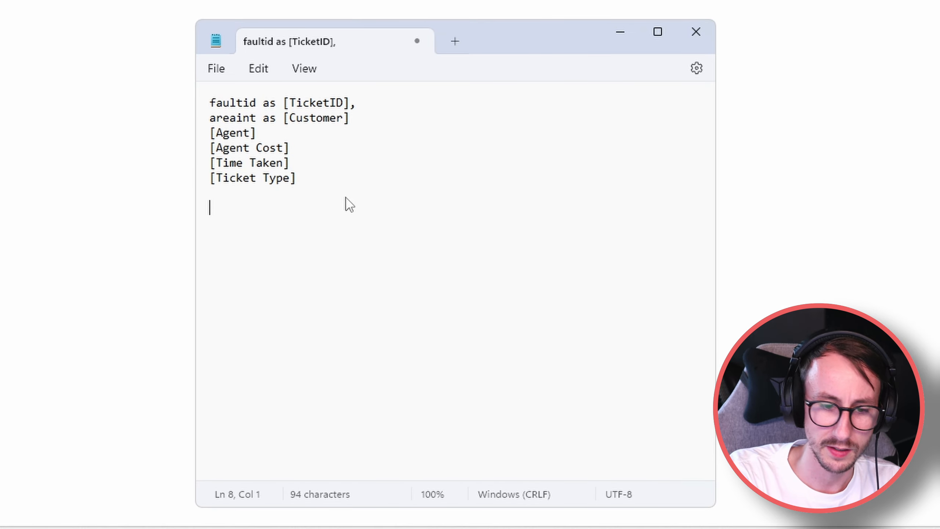
Add the line 'JOIN area on areaint.' and replace areaint on the Customer line with '---'.
text(JO)
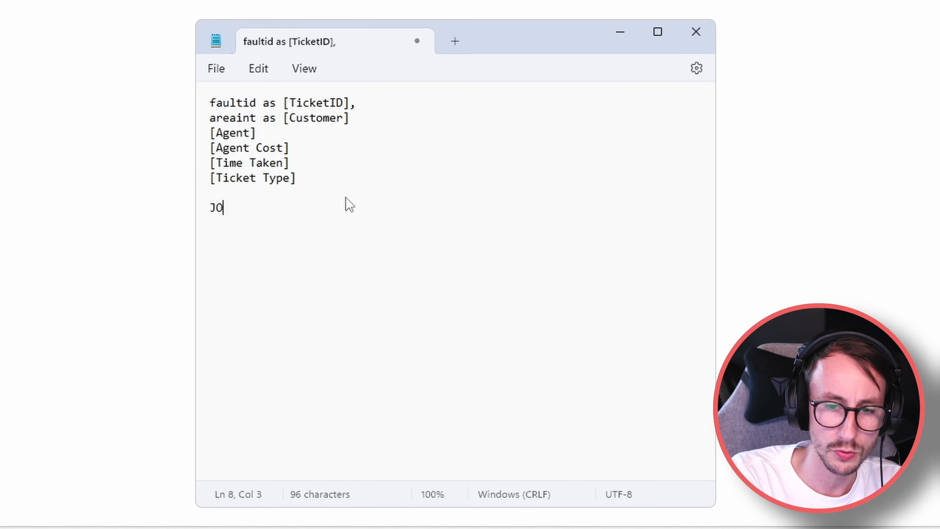
text(IN area )
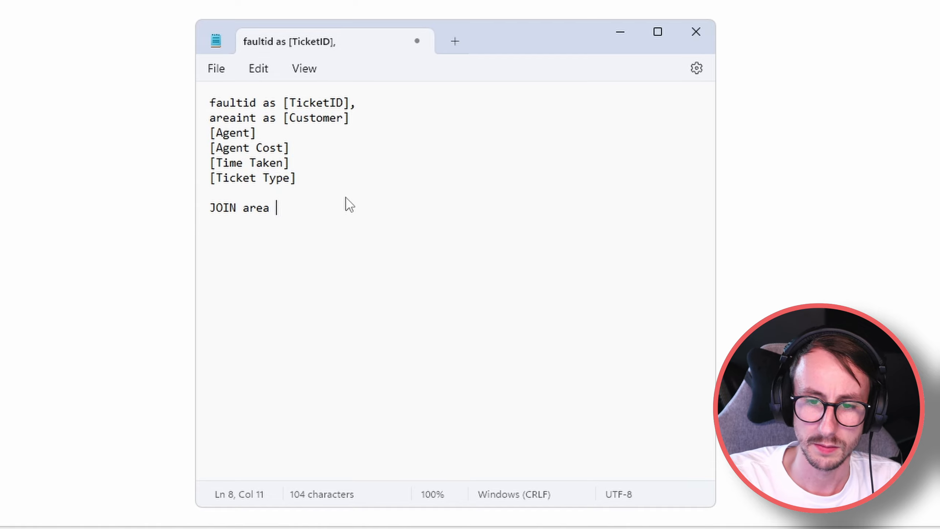
text(on area)
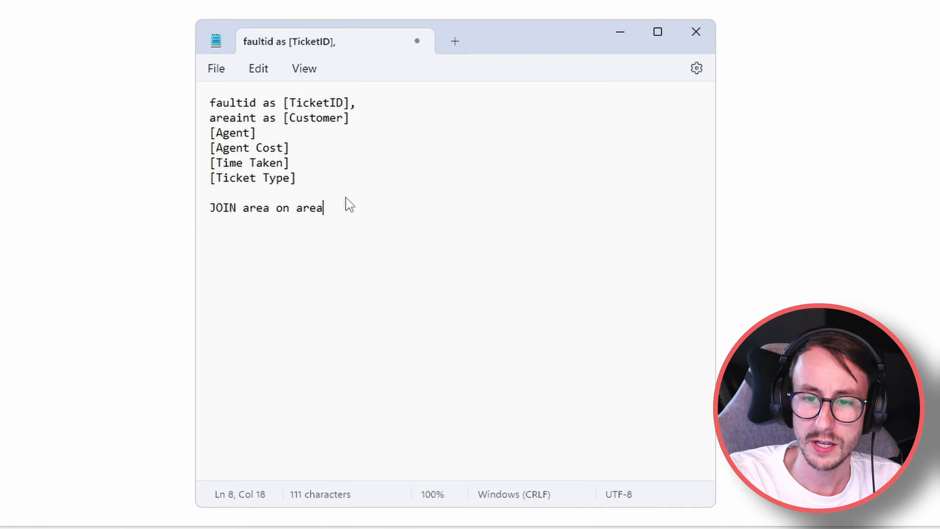
text(int.)
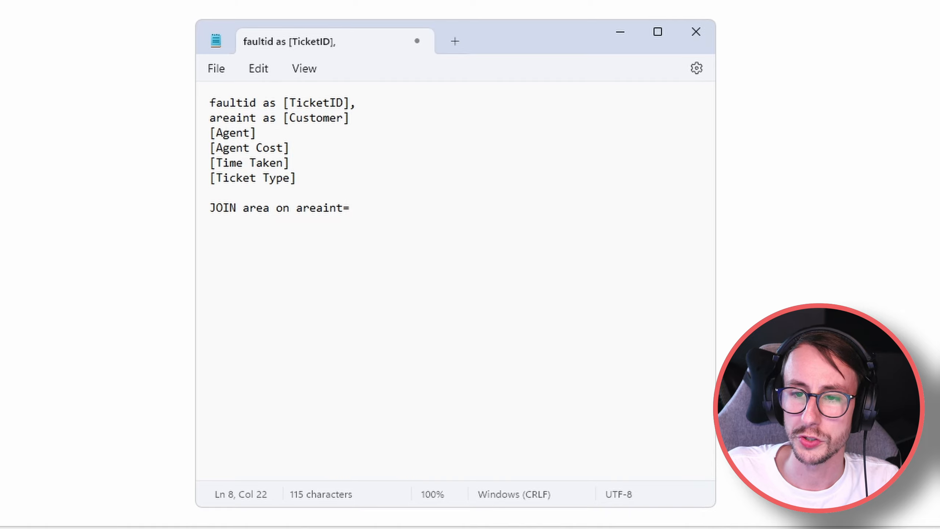
drag(270, 212, 250, 214)
click(250, 215)
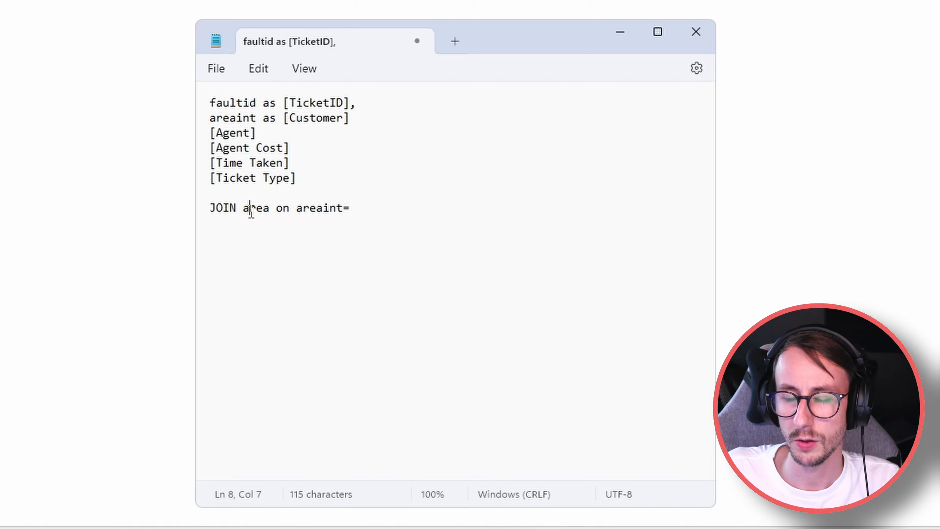
double_click(256, 118)
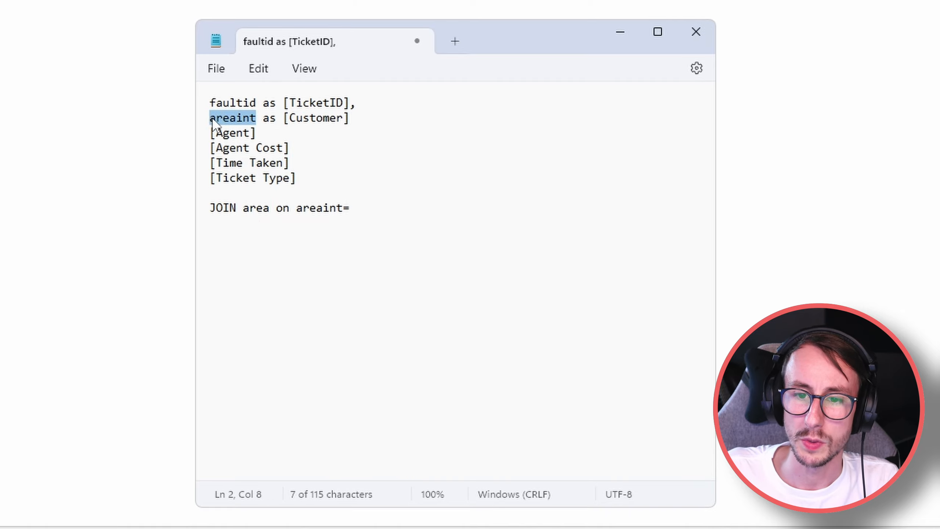
text(---)
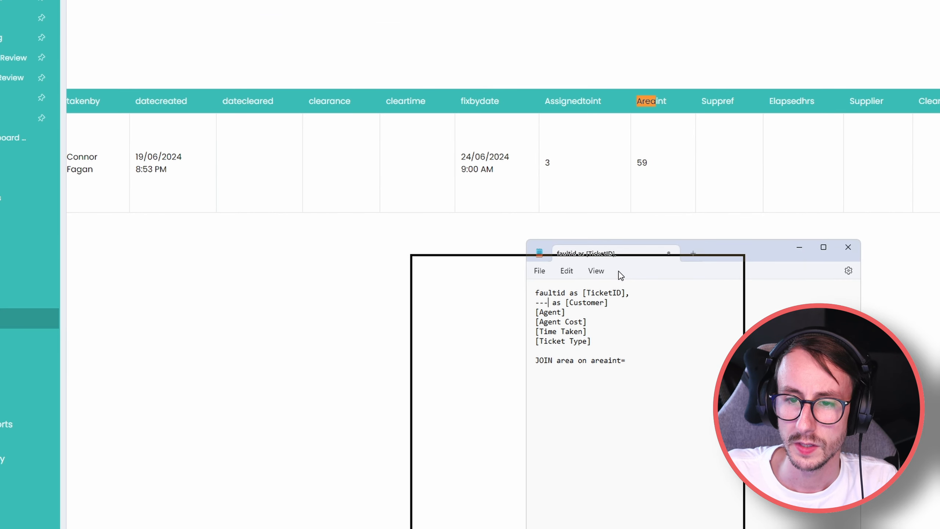
Check the report's Assignedtoint value, then add the line 'JOIN ?? on ???=assignedtoint'.
drag(735, 257, 618, 271)
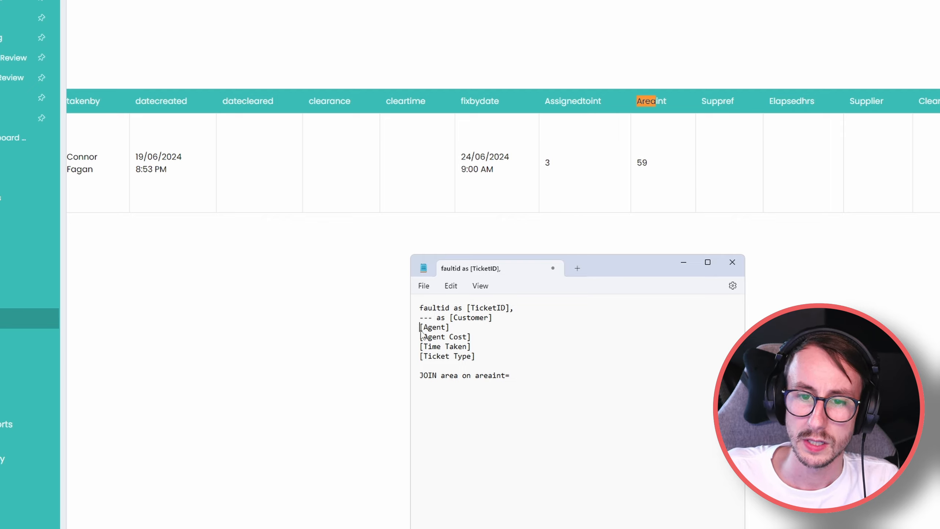
double_click(548, 163)
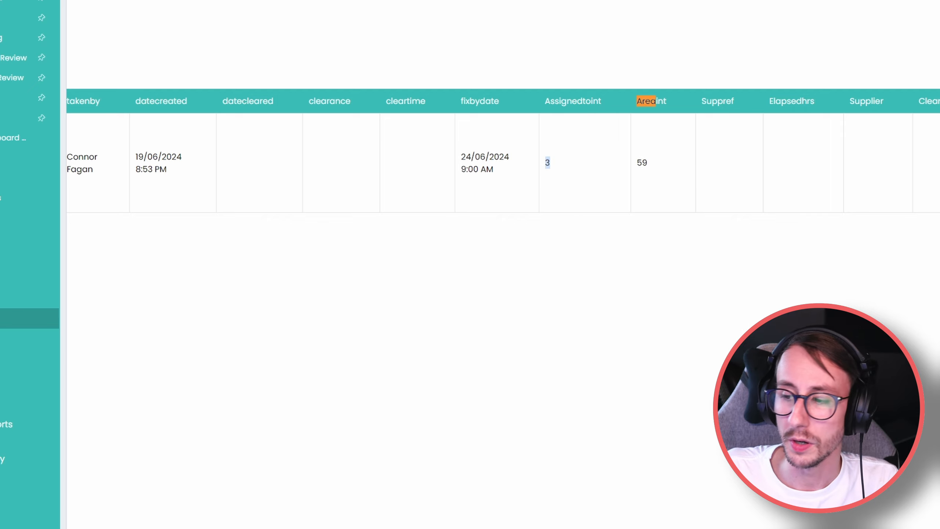
key(alt+Tab)
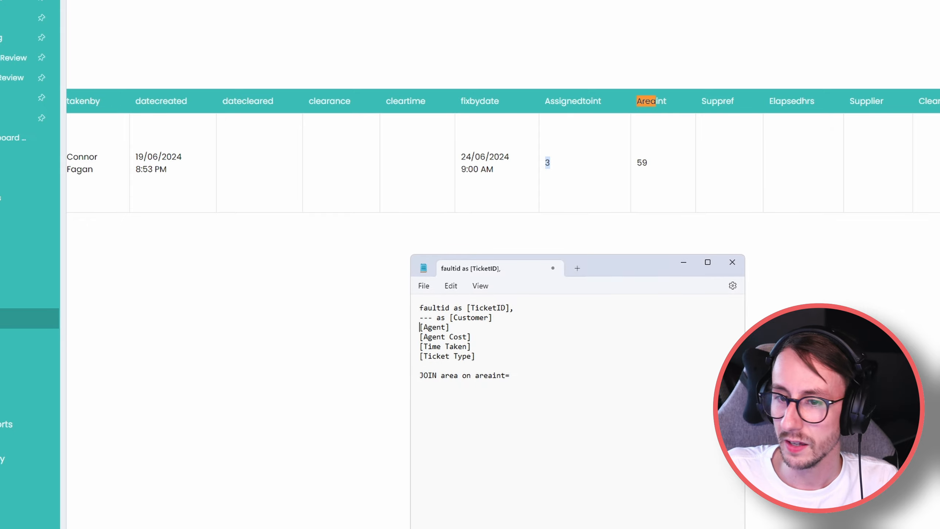
key(Return)
text(JO)
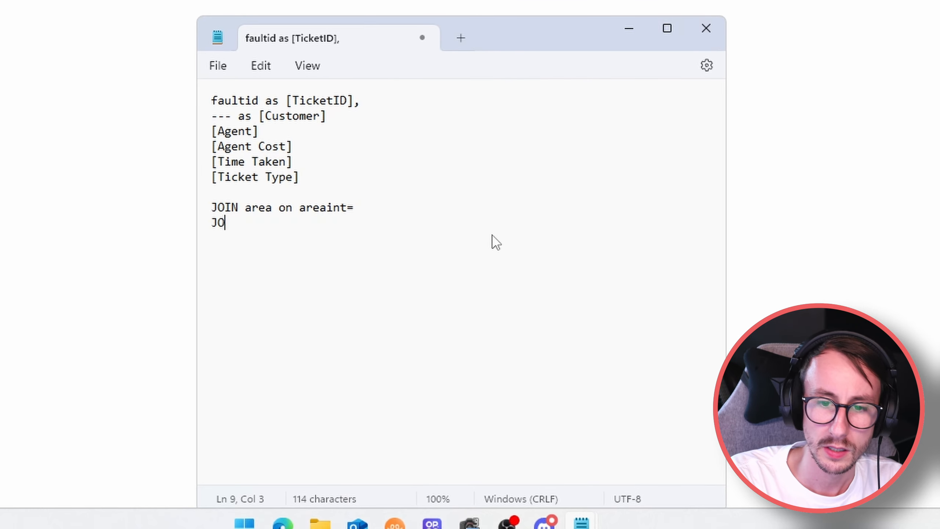
text(IN ?? )
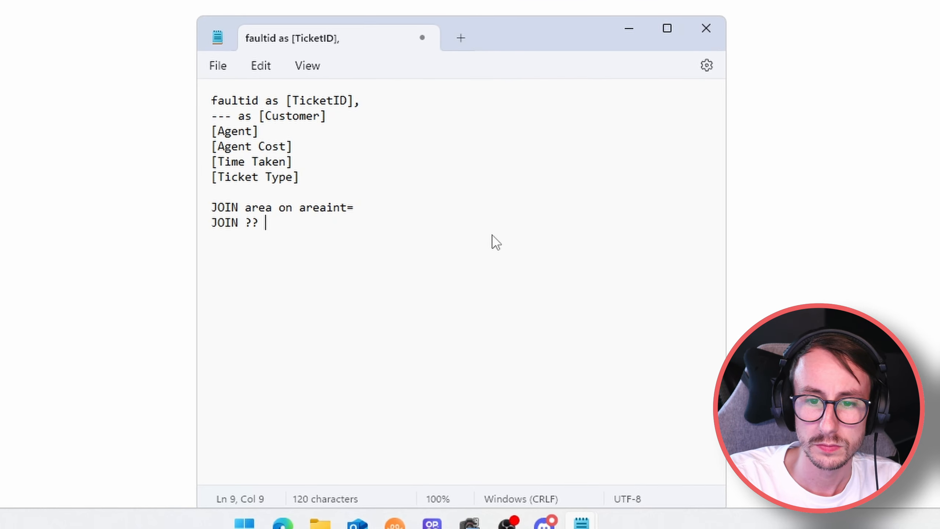
text(on ???)
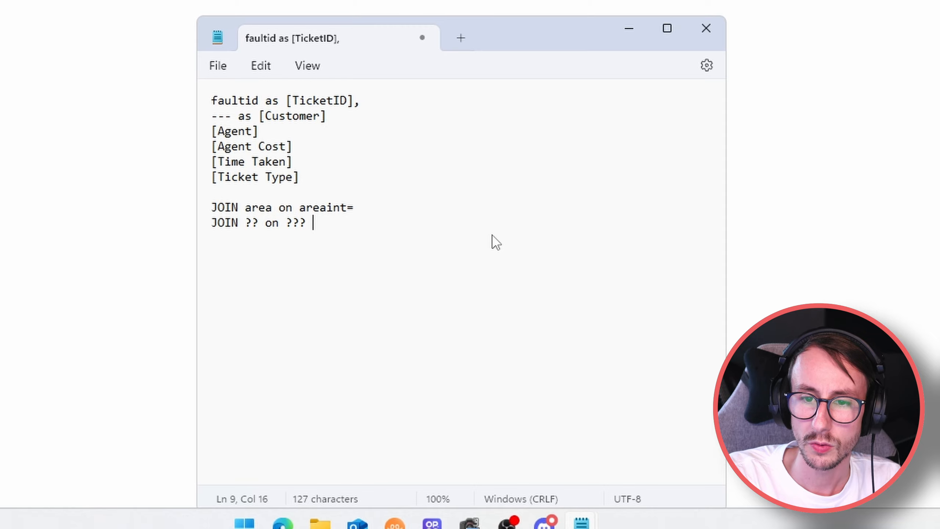
key(BackSpace)
text(=assign)
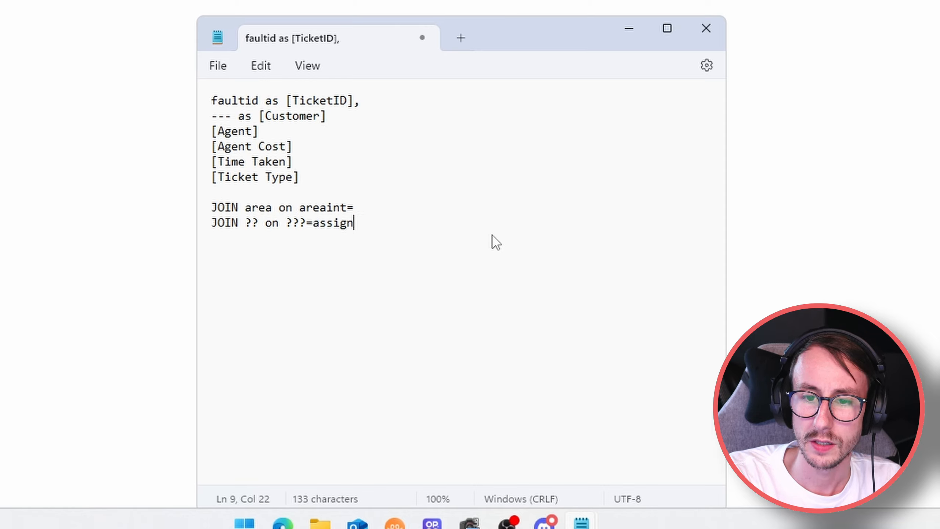
text(edtoint)
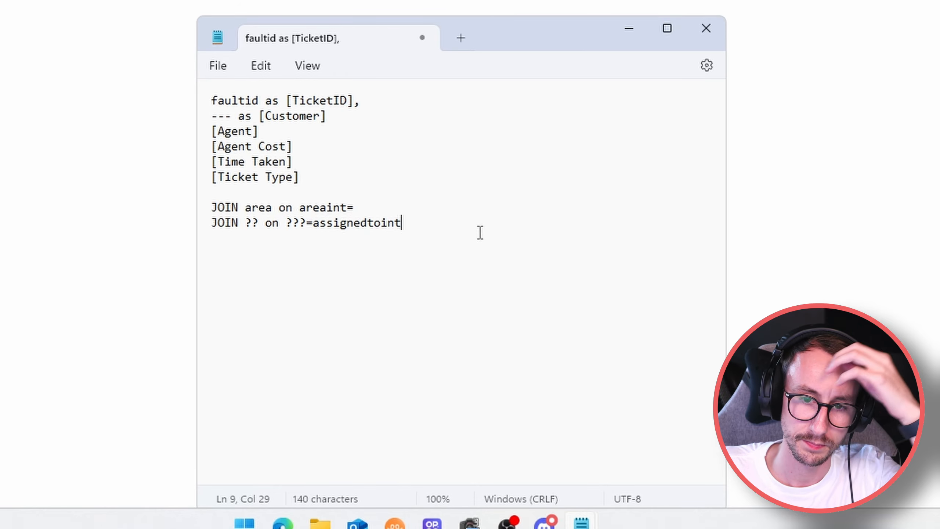
click(310, 148)
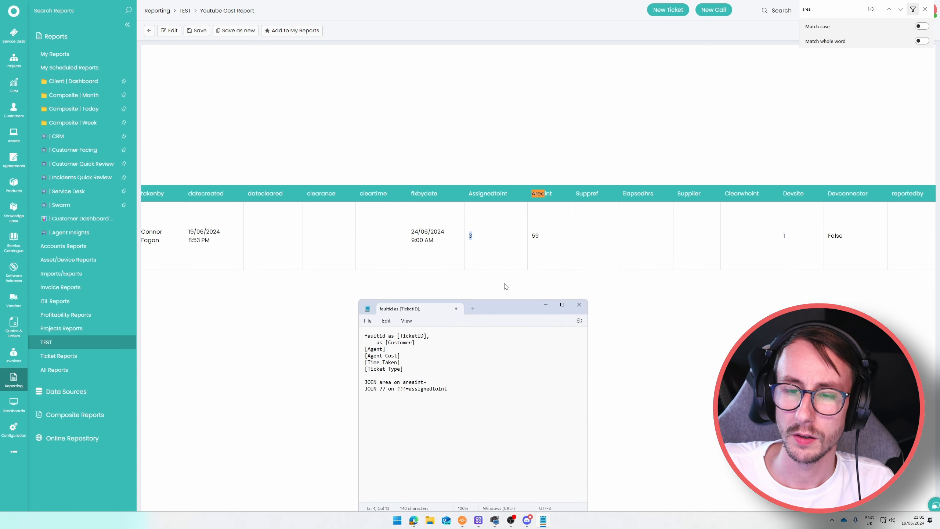
Search the report columns for 'cost' and mark the [Agent Cost] line with '??' in the draft.
key(alt+Tab)
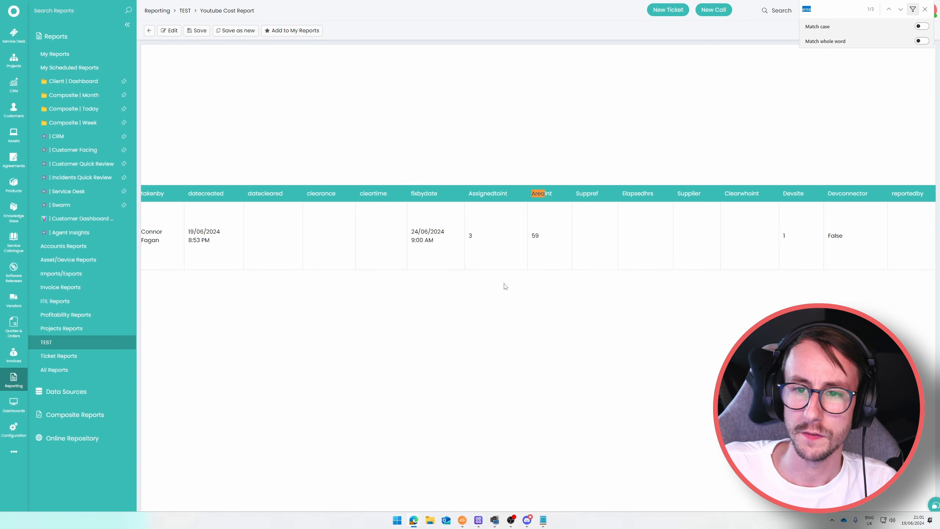
text(cost)
key(Return)
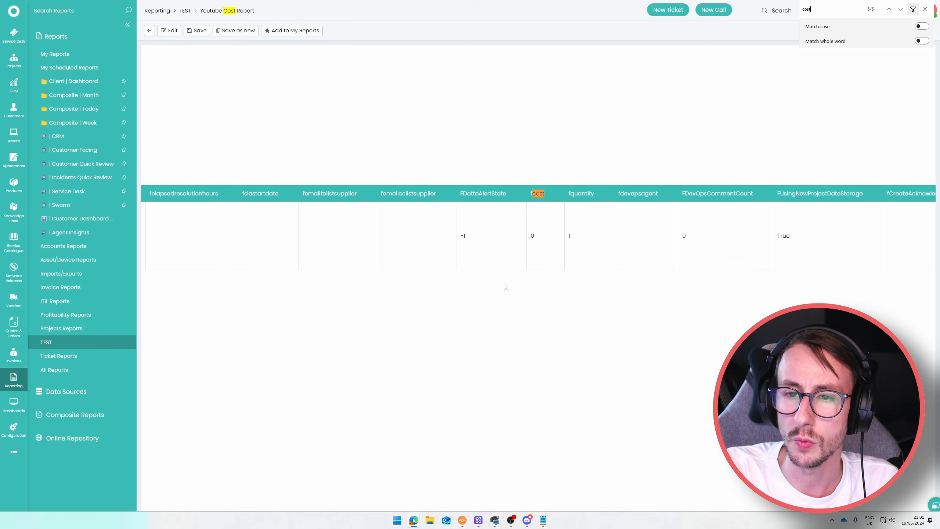
key(Return)
key(Return)
key(Return)
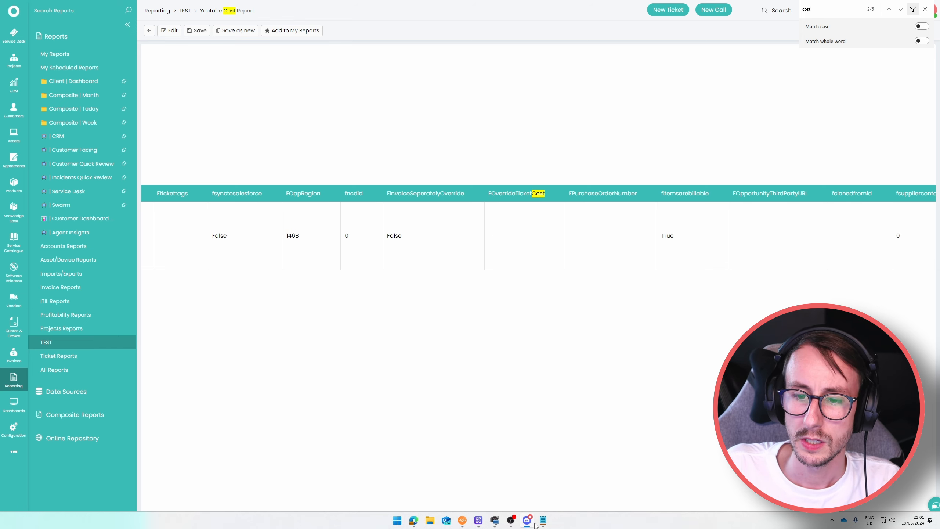
mouse_move(543, 520)
click(581, 477)
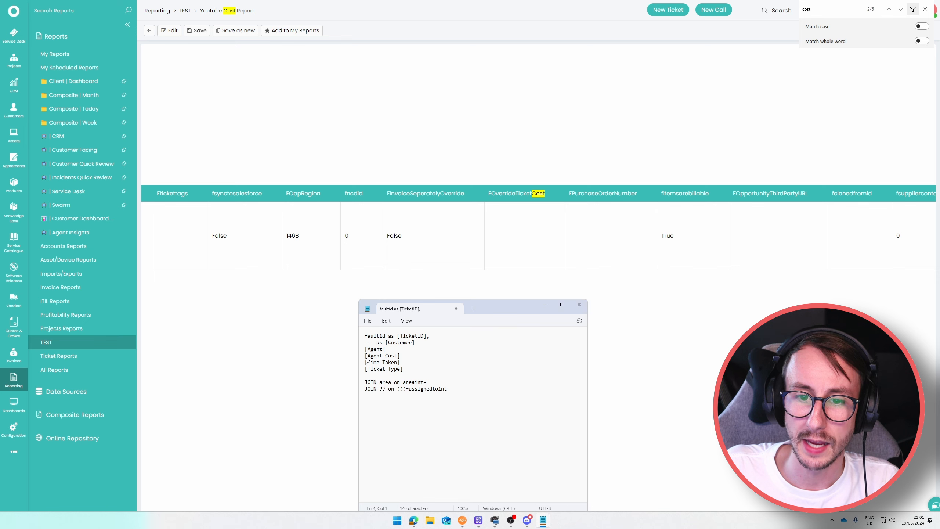
text(??)
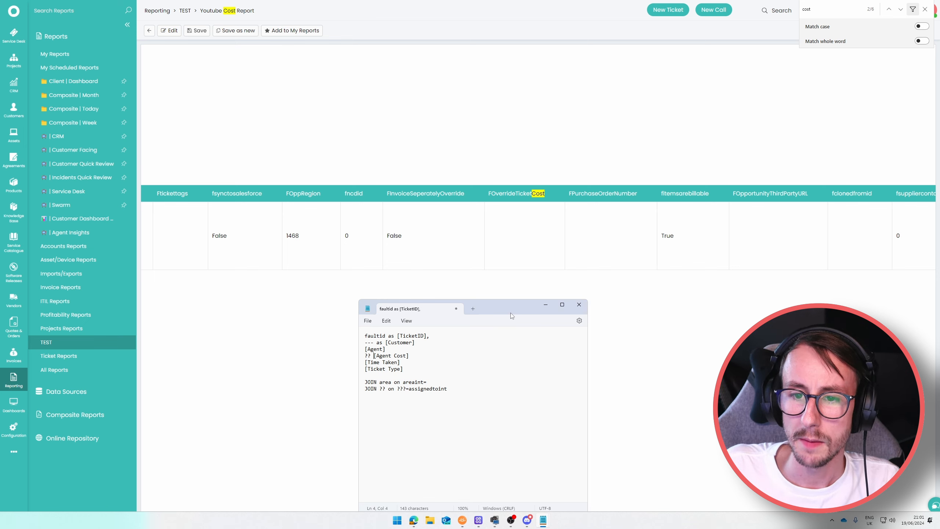
Search the report for 'time', prefix [Time Taken] with '??' in the draft, and scroll the table left.
click(546, 304)
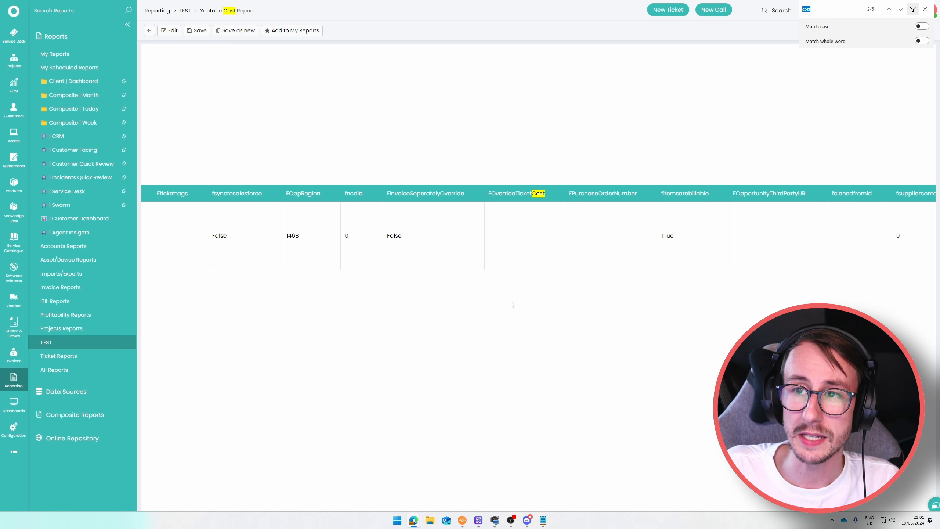
text(time)
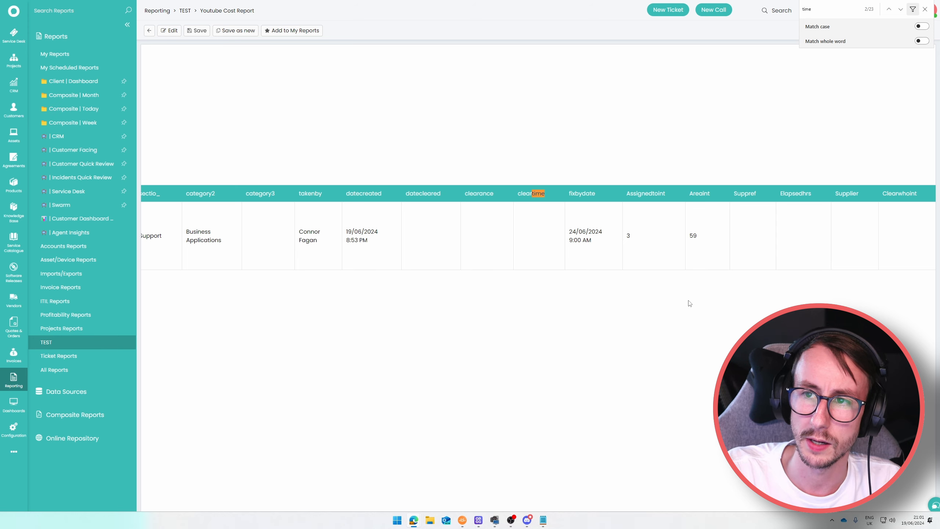
key(Return)
key(Return)
key(Return)
key(Return)
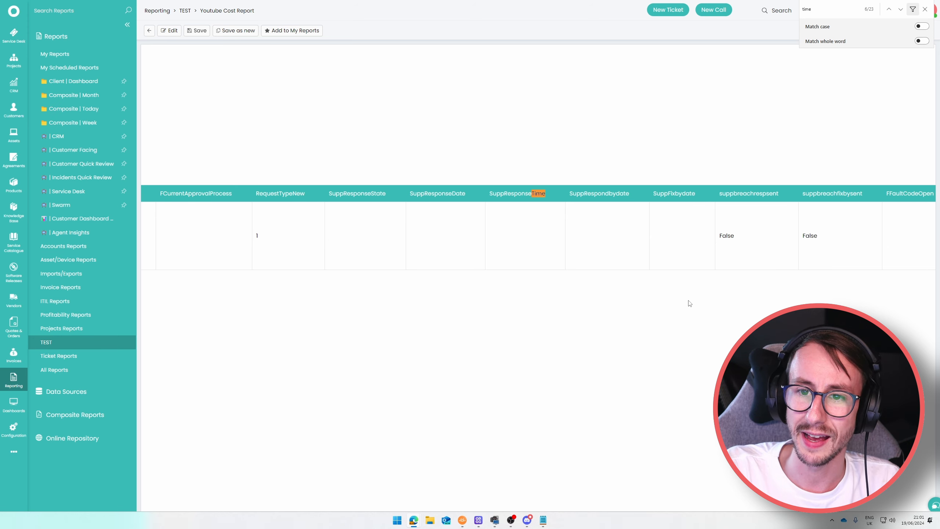
key(Return)
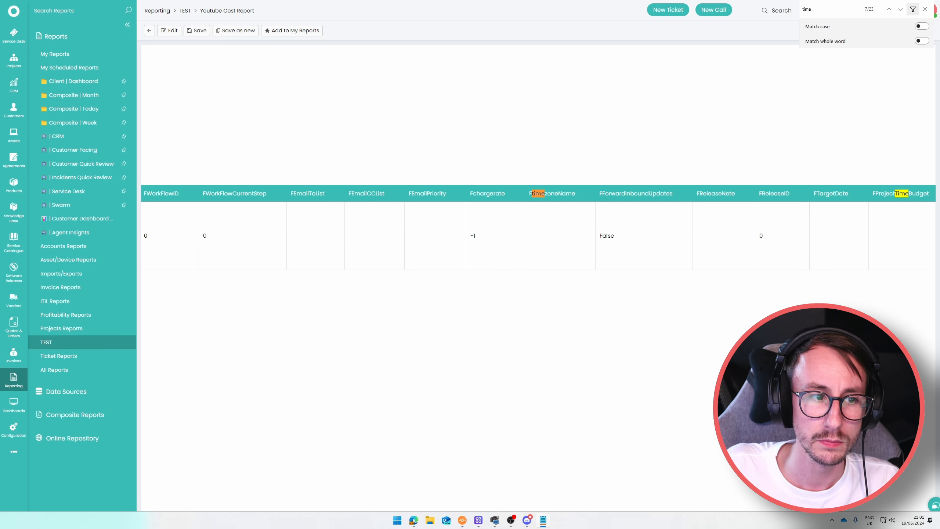
key(alt+Tab)
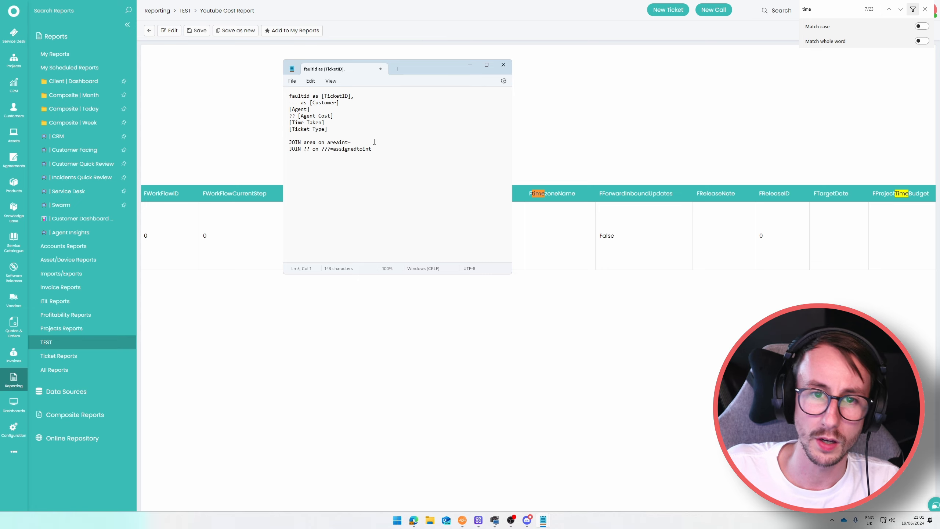
text(??)
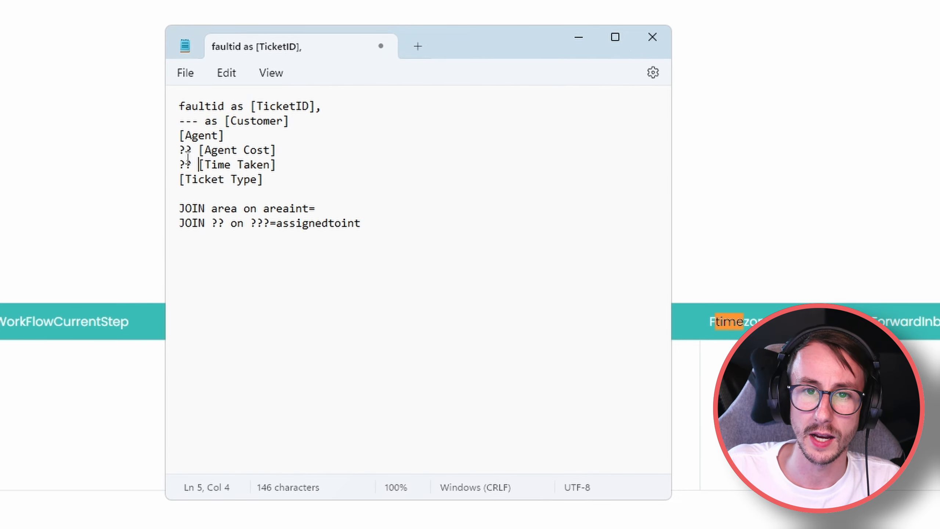
drag(446, 50, 478, 154)
drag(343, 284, 304, 285)
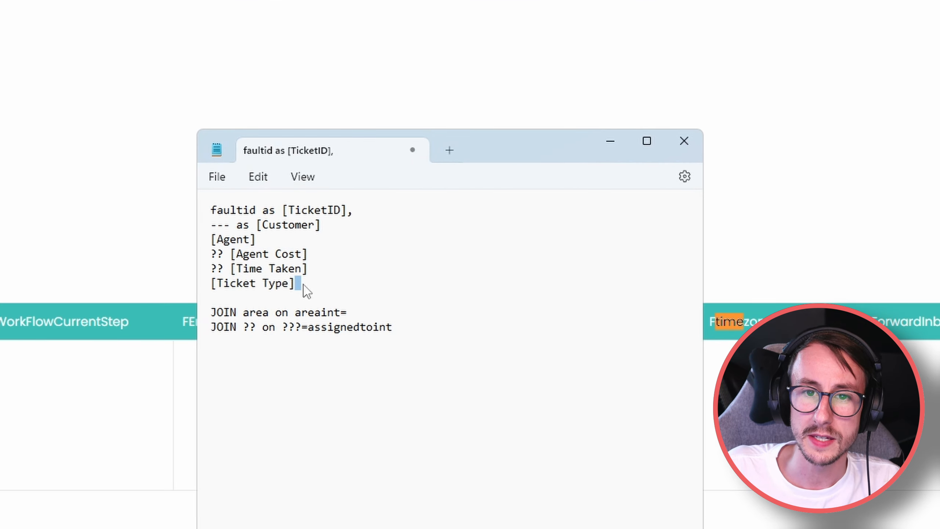
key(alt+Tab)
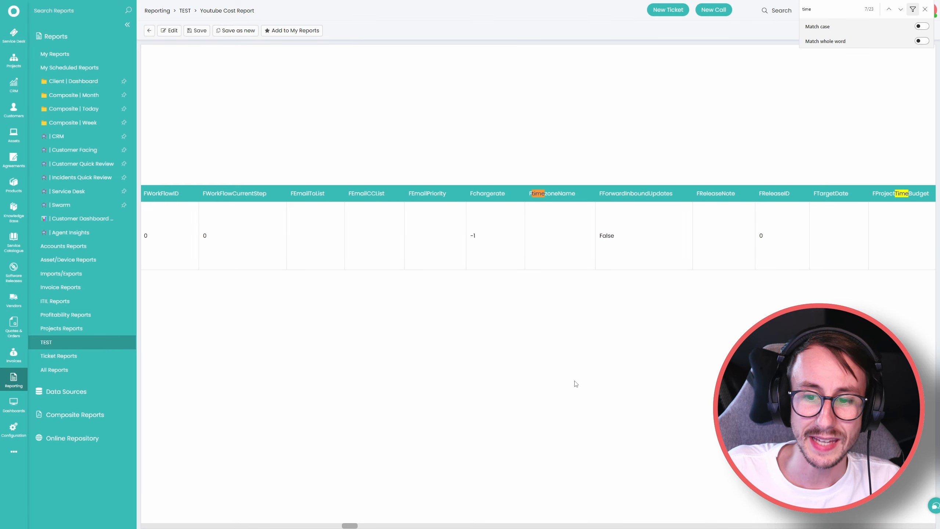
drag(349, 525, 163, 525)
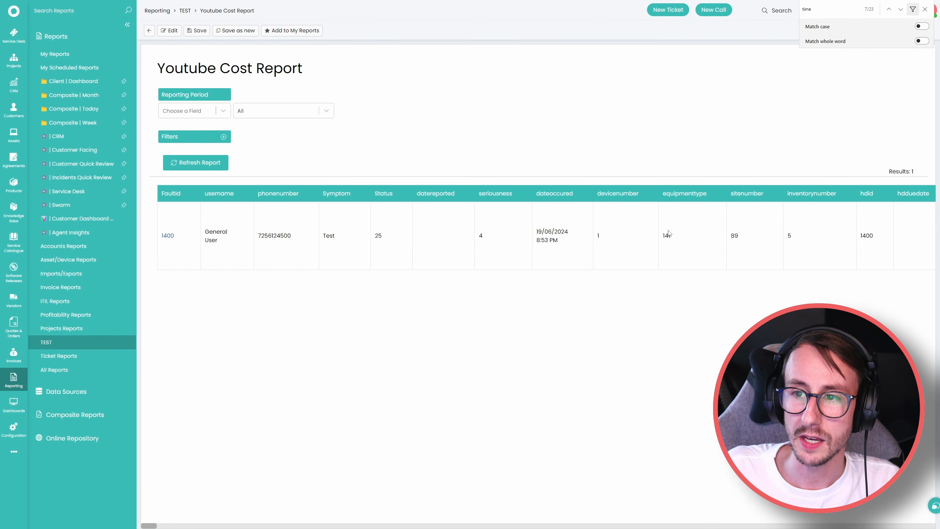
Search the report for 'requesttypenew' to find that column, then bring Notepad back below the table.
key(ctrl+f)
text(req)
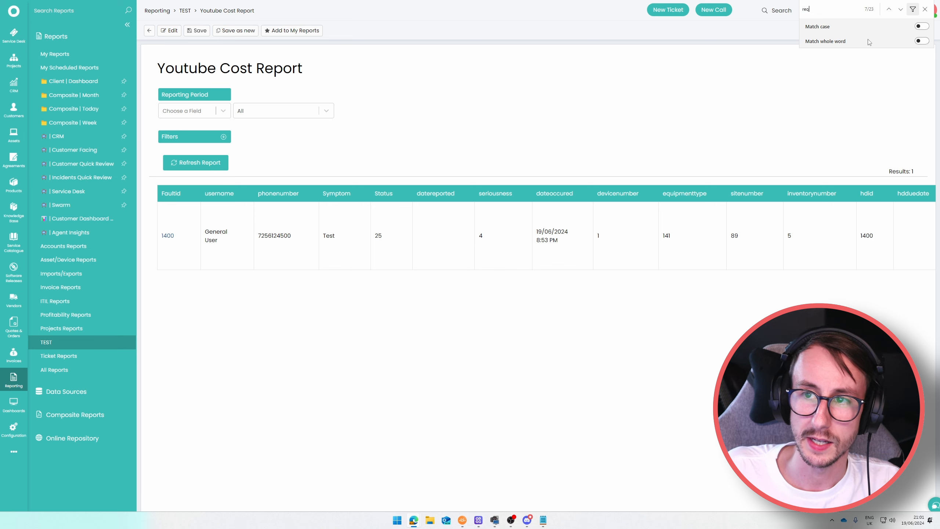
text(uest)
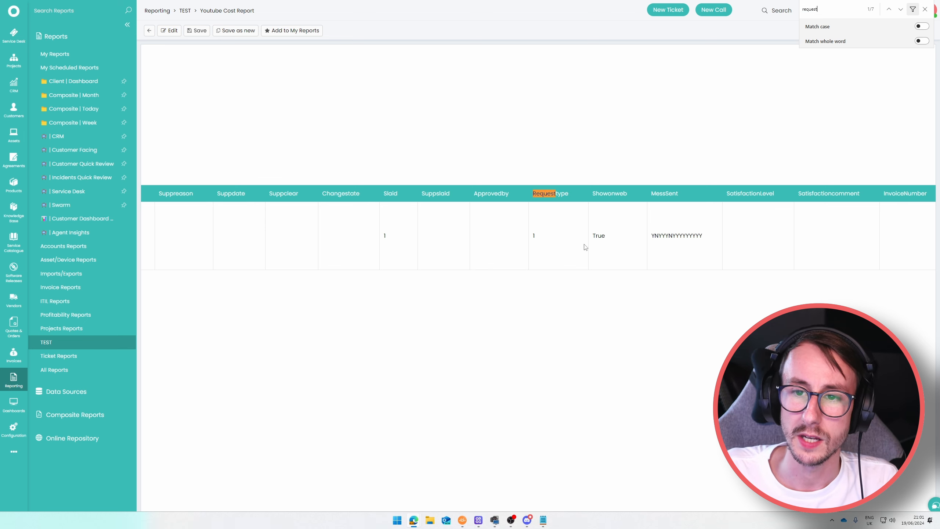
drag(533, 194, 570, 194)
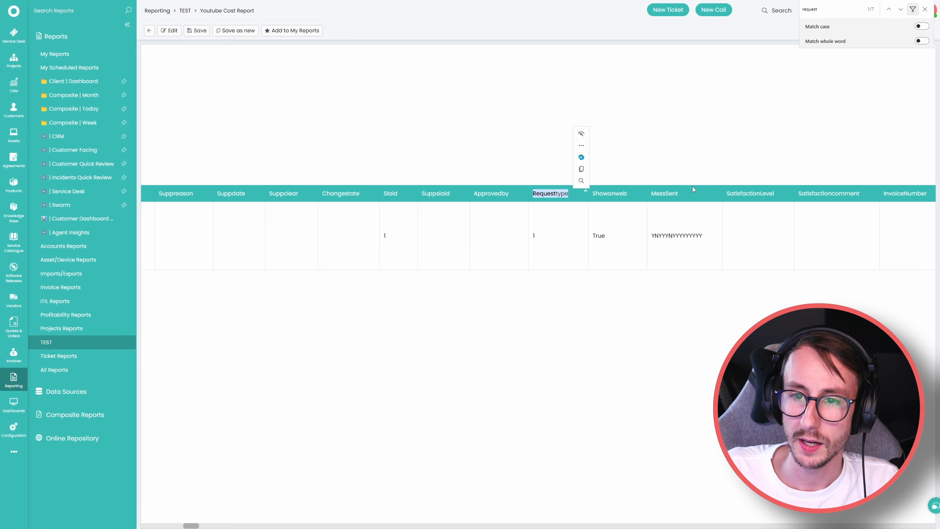
click(832, 12)
text(n)
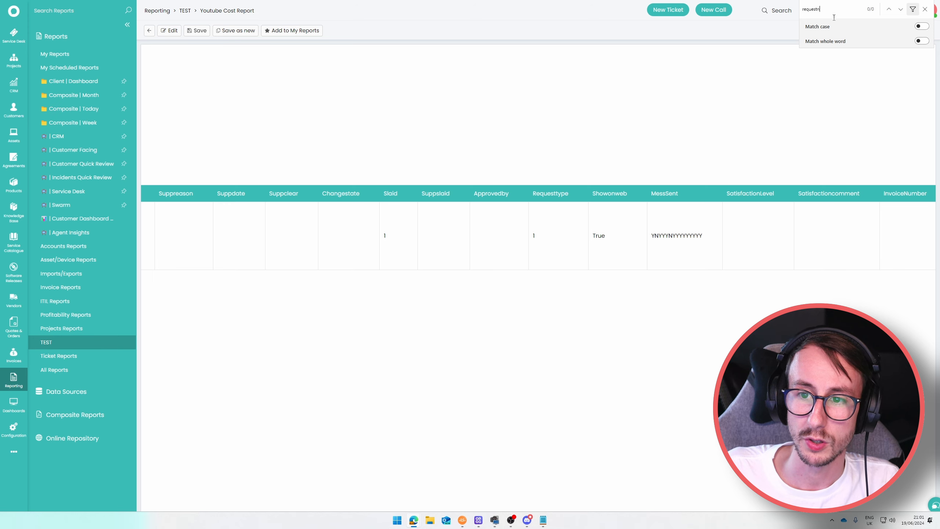
text(ew)
key(ctrl+a)
text(requesttypenew)
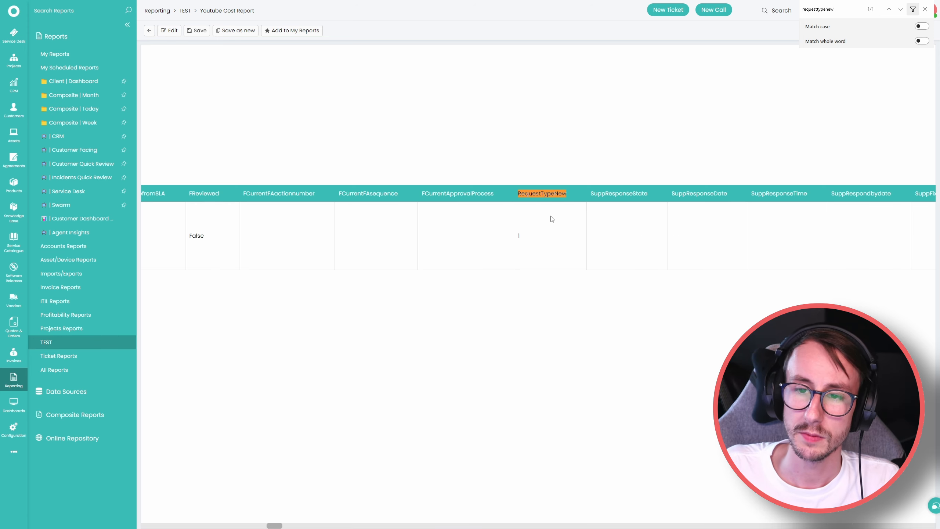
drag(517, 196, 568, 202)
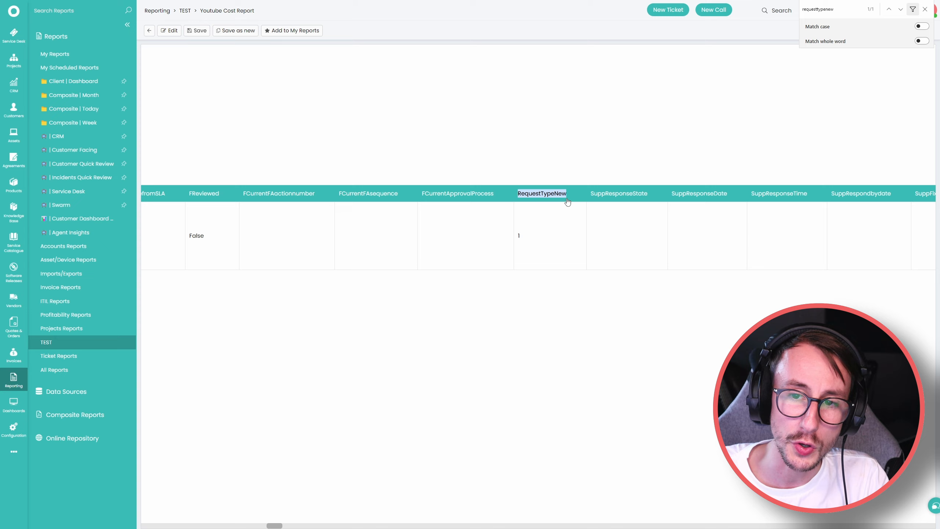
click(569, 231)
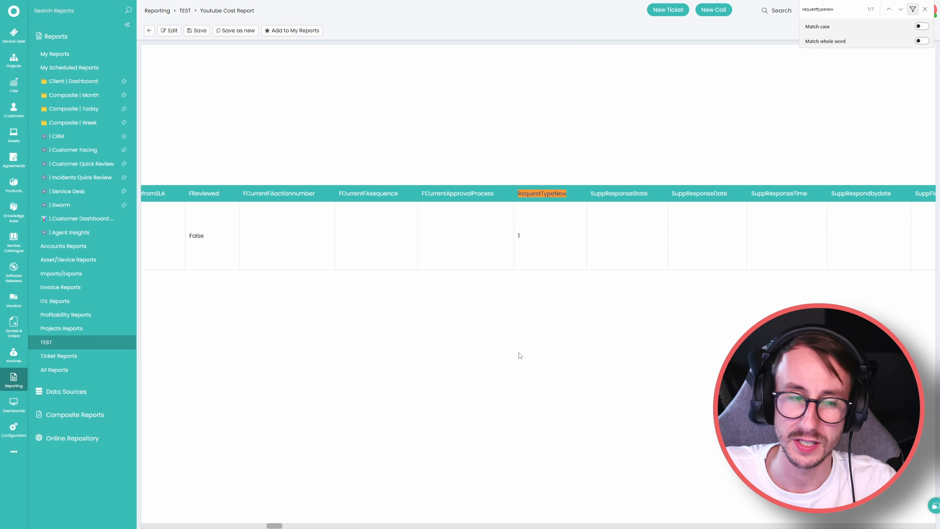
drag(0, 51, 565, 286)
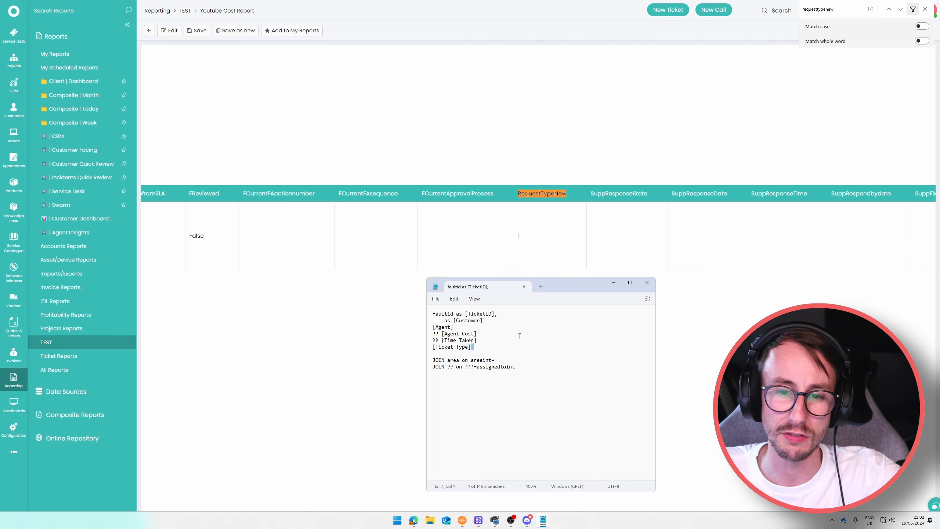
Add a third join line, 'JOIN ?? on ???=RequestTypeNew', to the draft.
click(532, 368)
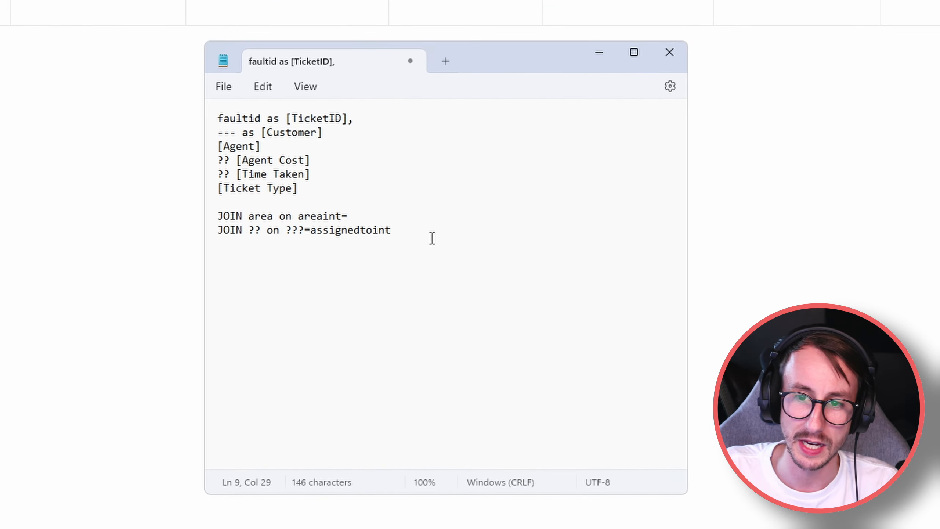
key(Return)
text(JO)
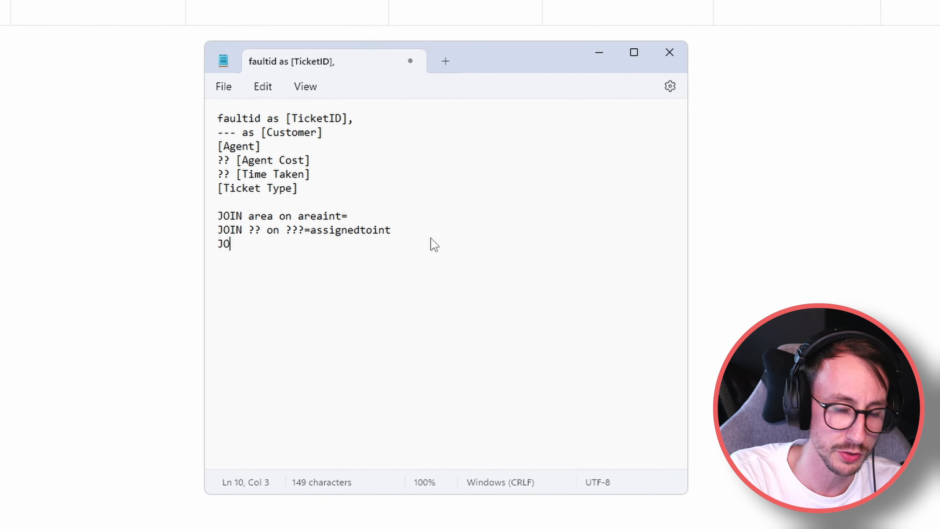
text(IN ?? on )
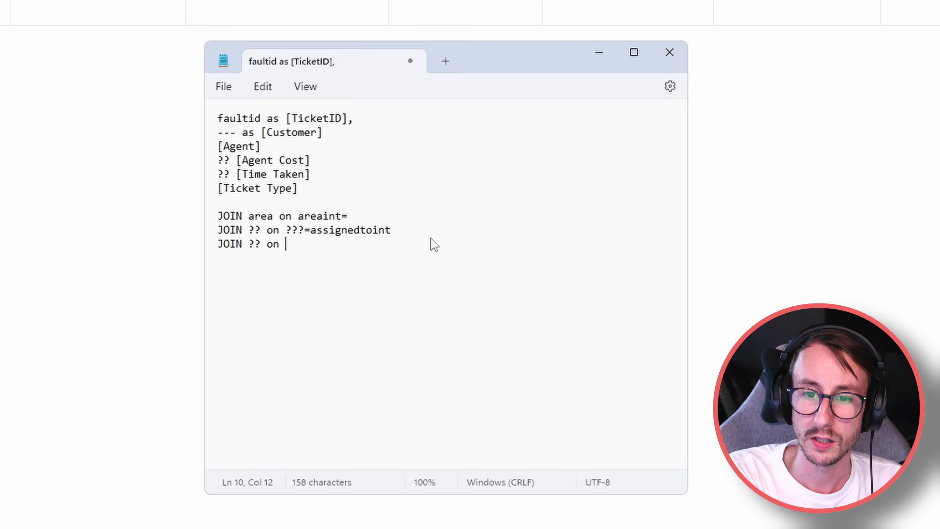
text(???=Req)
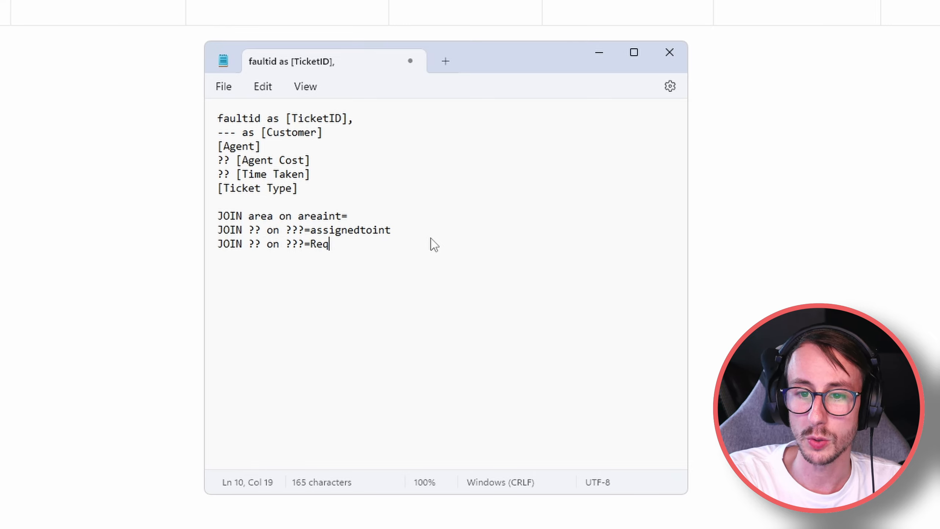
text(uestTypeNew)
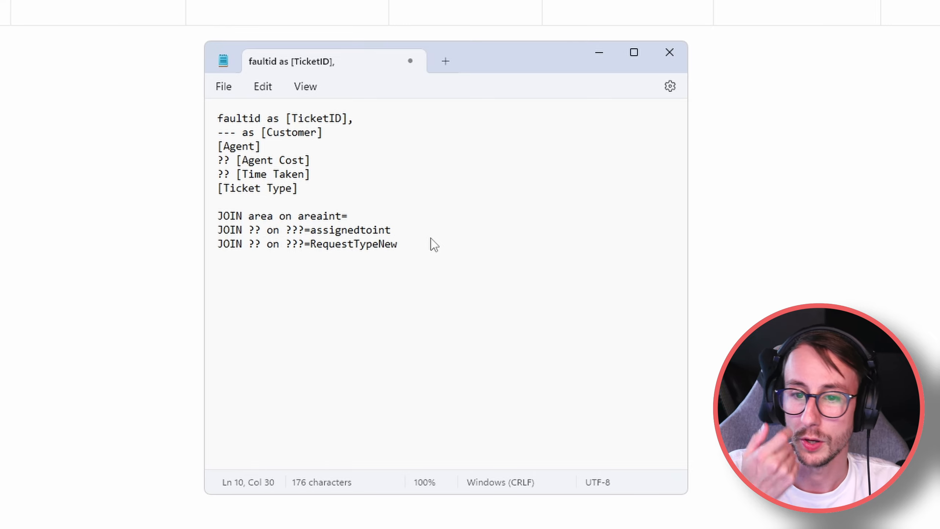
Insert a 'from faults' line above the JOIN lines.
click(330, 215)
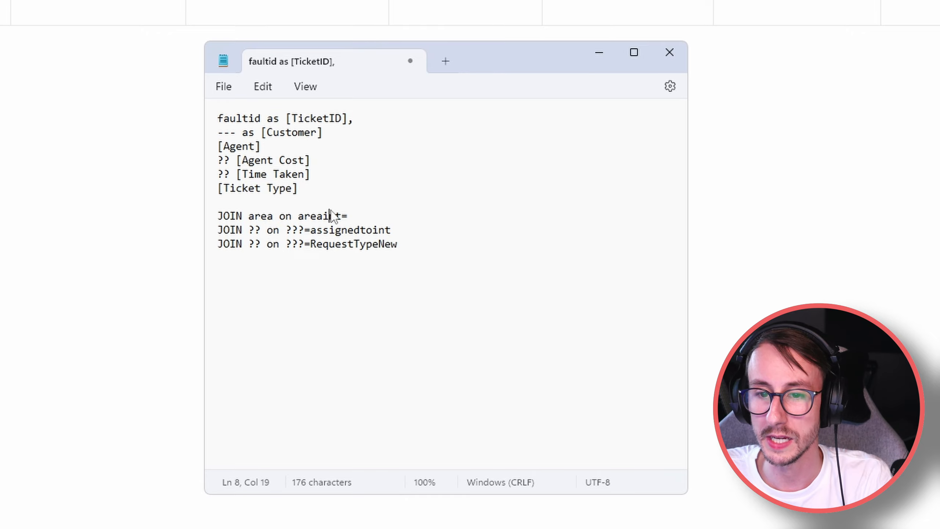
click(324, 204)
key(Return)
text(from faults)
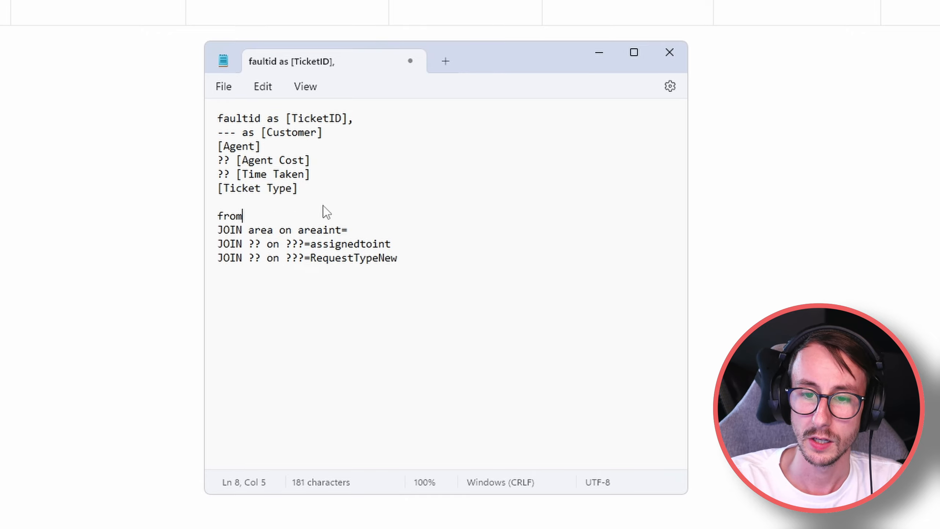
key(Return)
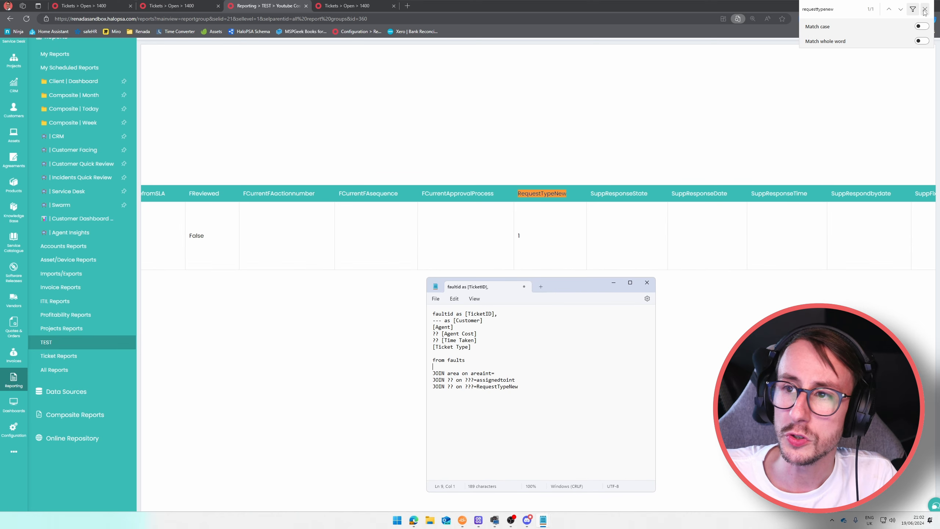
Close the browser find bar, reposition the Notepad draft, and select the '---' placeholder on the Customer line.
click(924, 11)
click(925, 11)
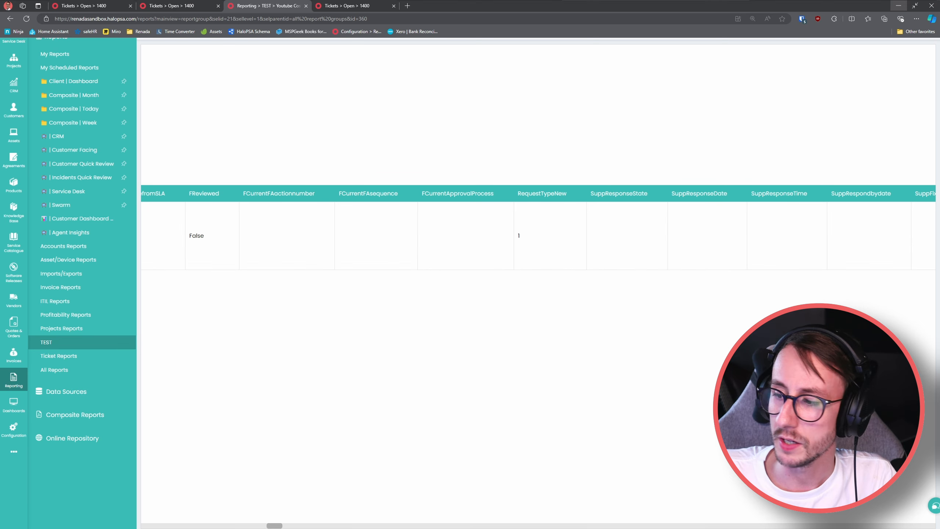
key(alt+Tab)
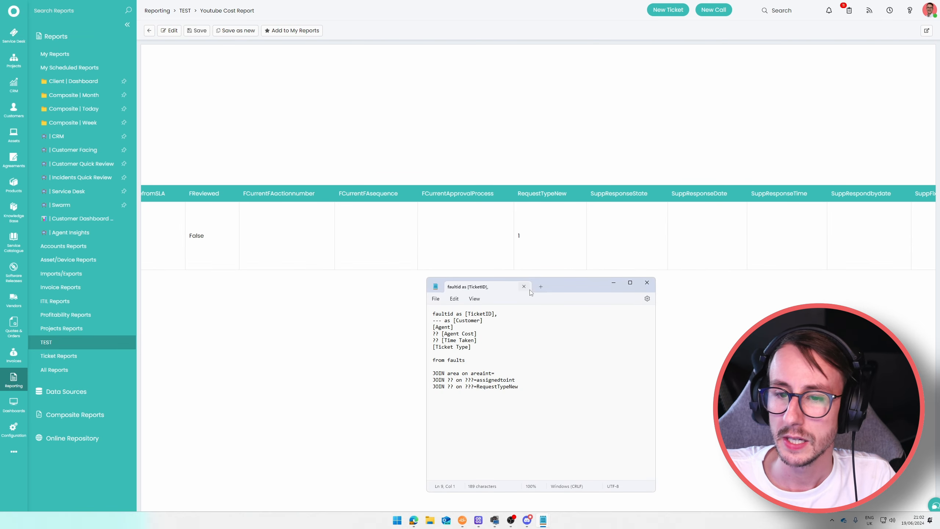
drag(573, 291, 582, 286)
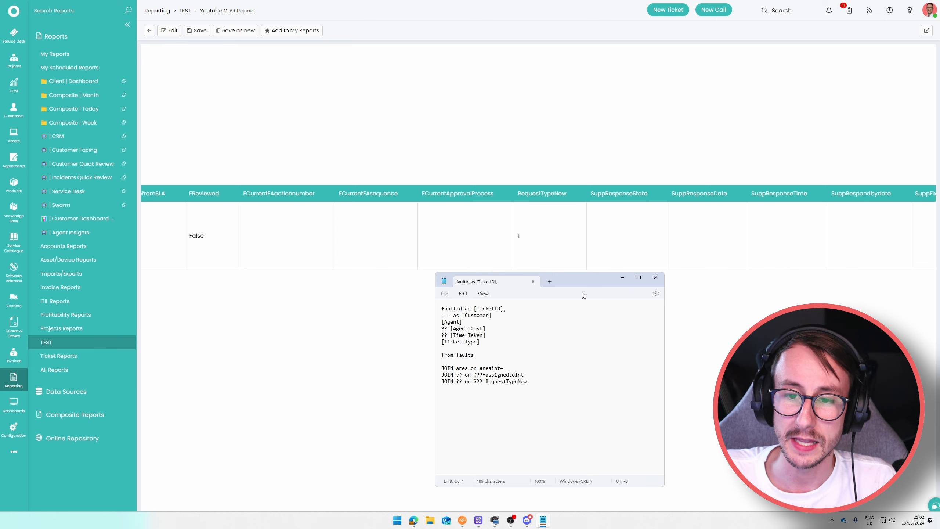
drag(588, 282, 583, 273)
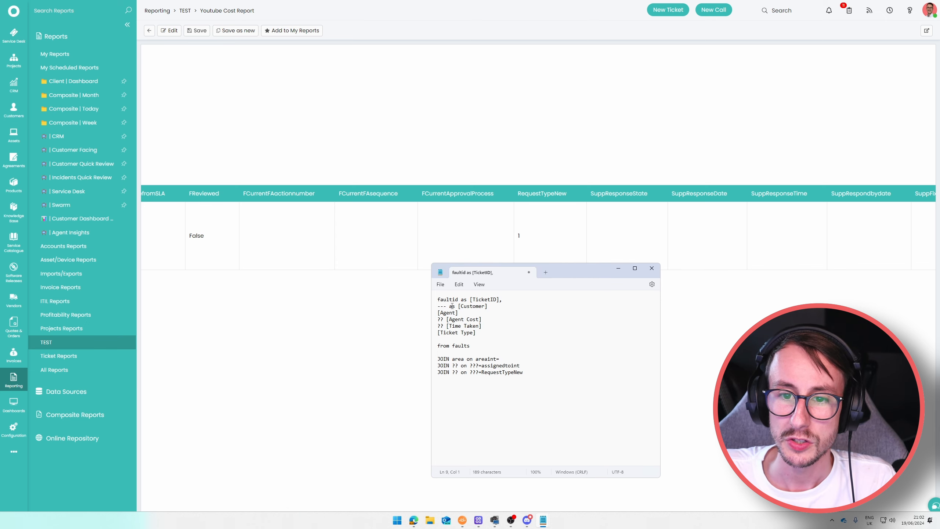
drag(446, 307, 438, 307)
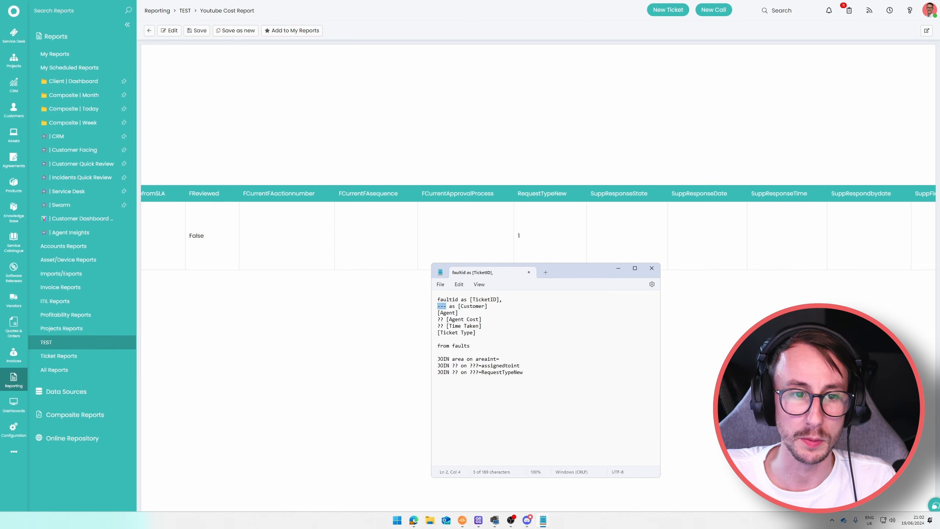
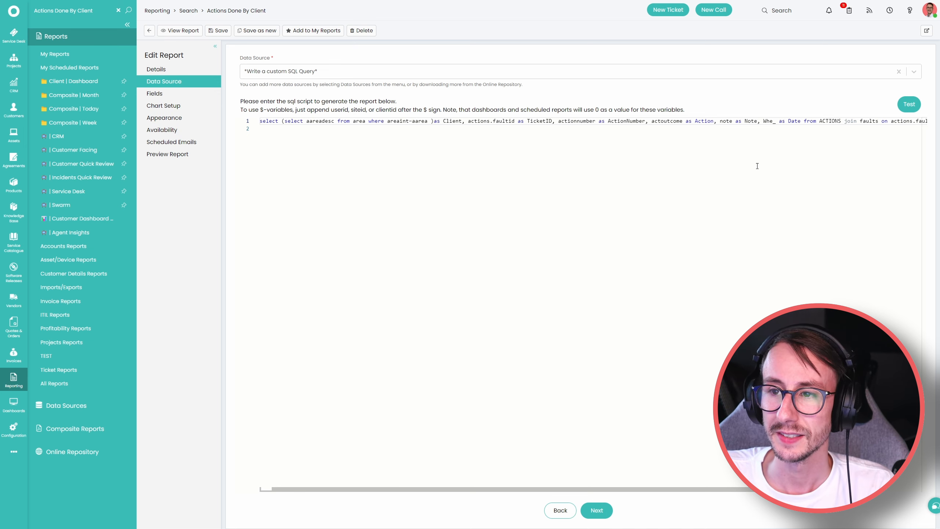
Search HaloPSA's Online Repository of shared reports for 'faults'.
scroll(765, 501, right, 3)
click(72, 452)
click(63, 10)
text(faults)
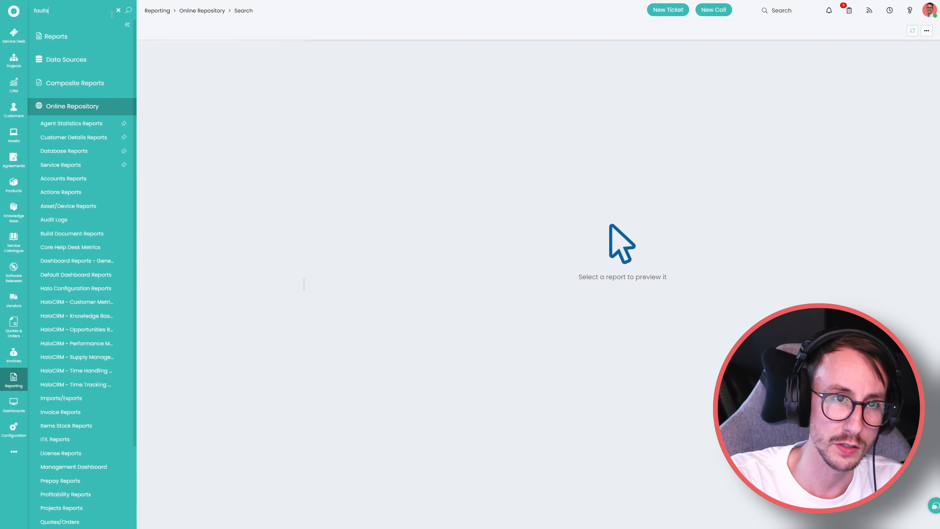
Preview repository reports and add Active Tickets to my library.
scroll(227, 476, down, 6)
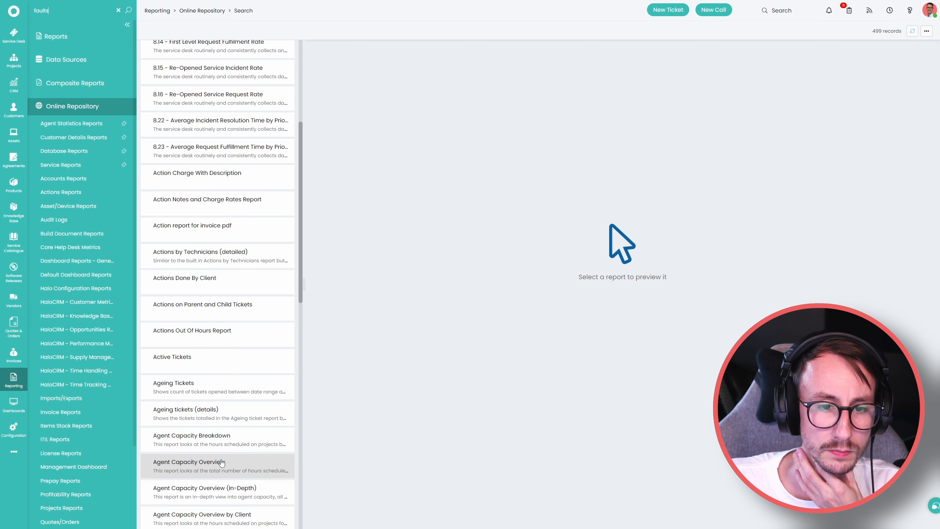
scroll(198, 314, down, 1)
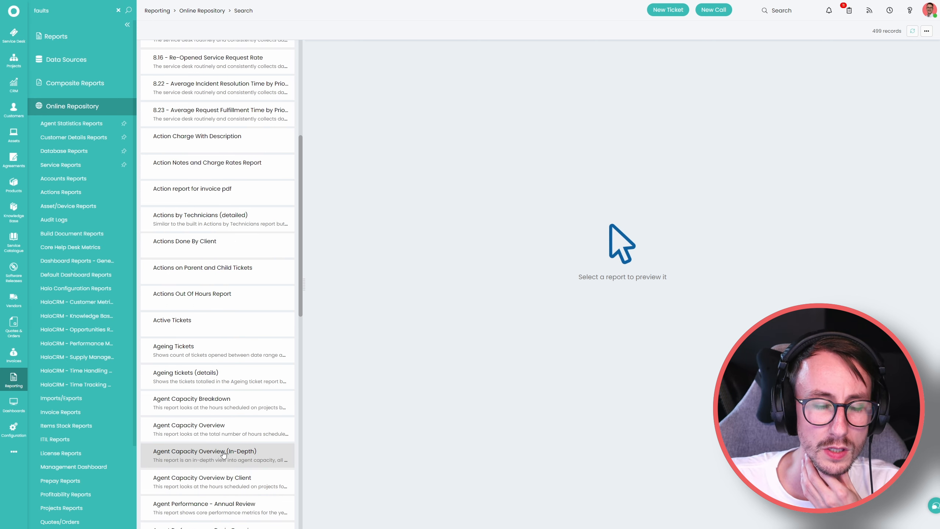
click(204, 278)
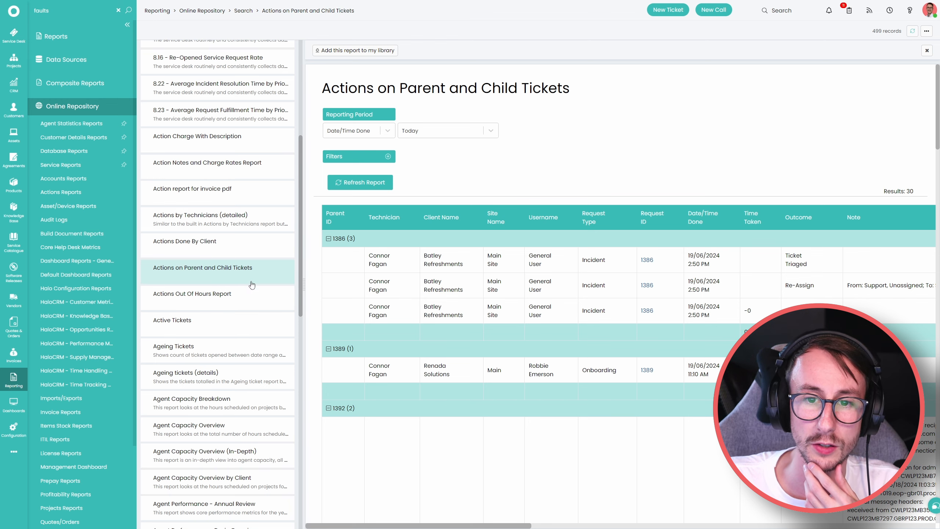
scroll(239, 283, down, 4)
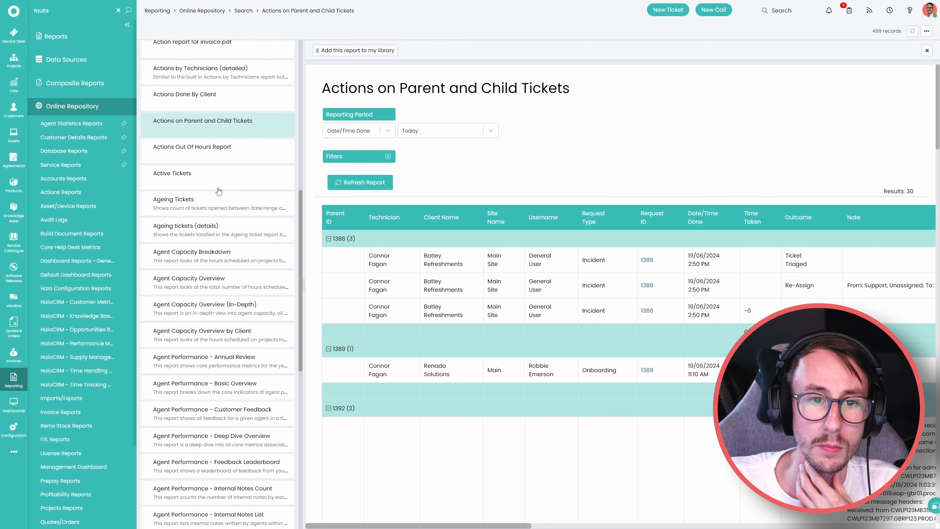
click(218, 185)
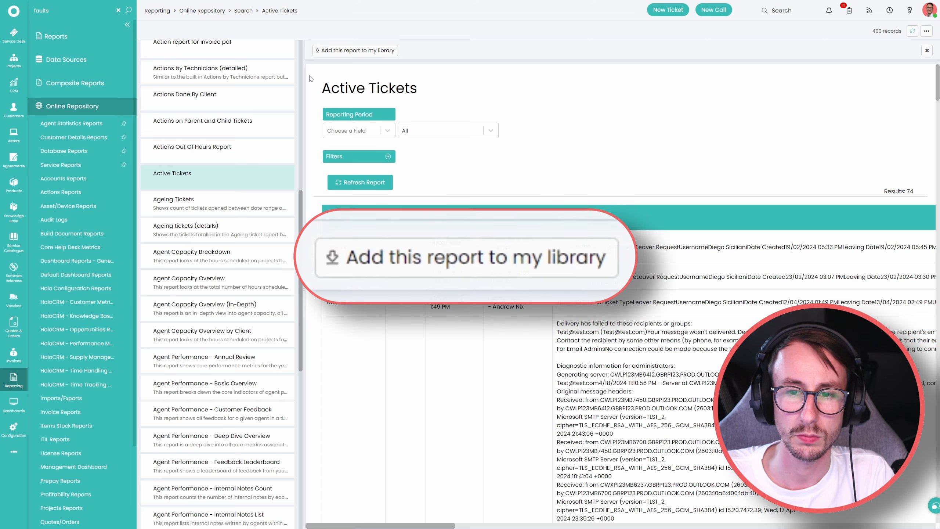
click(335, 51)
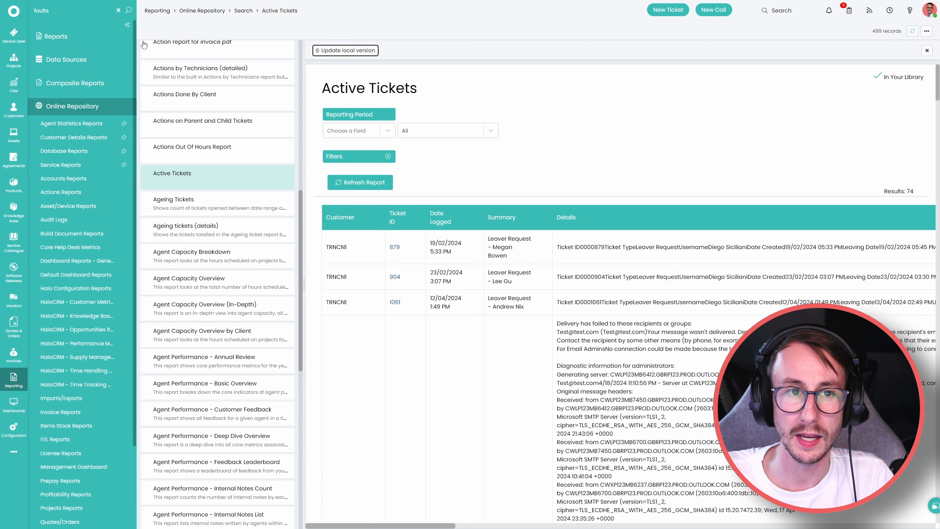
Search the reports for 'Active Tickets' and open the local copy from my reports list.
triple_click(399, 94)
key(ctrl+c)
double_click(61, 14)
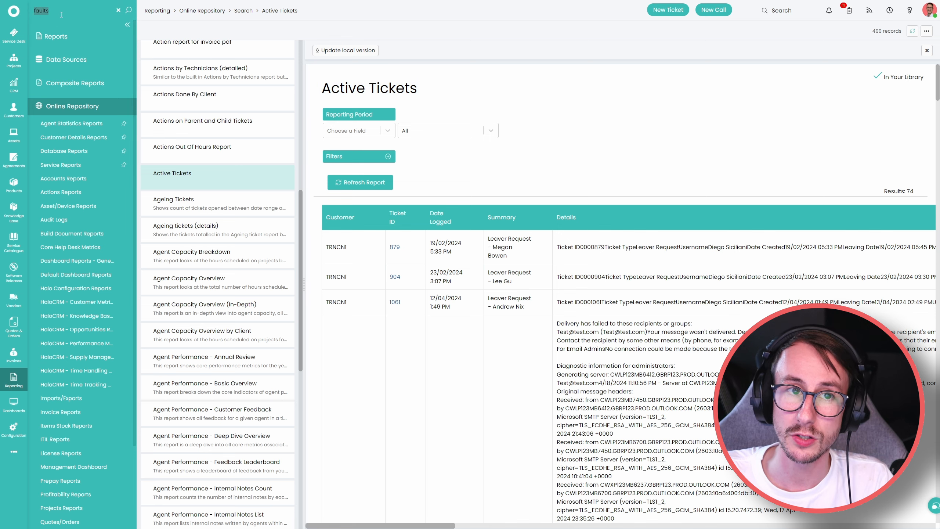
key(ctrl+v)
click(204, 59)
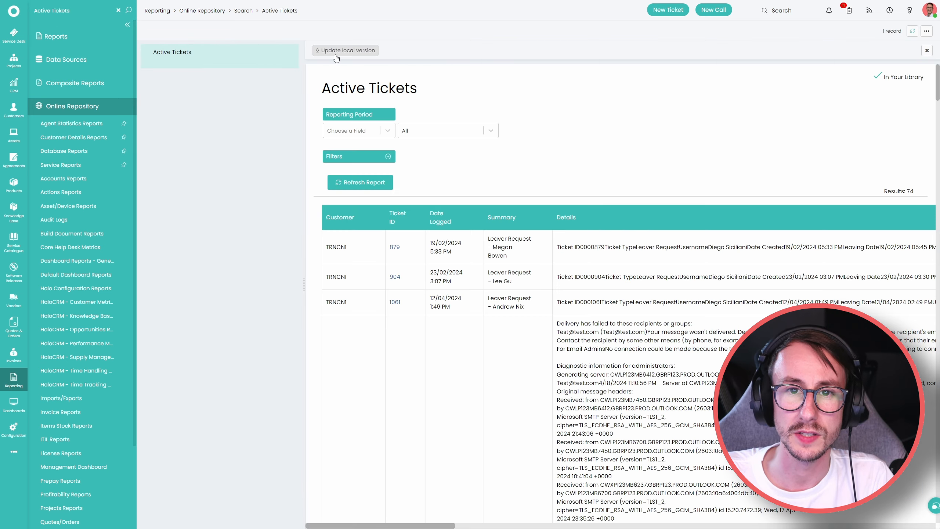
click(106, 37)
Edit Active Tickets, review its from faults query and column aliases, with Notepad placed alongside.
click(207, 58)
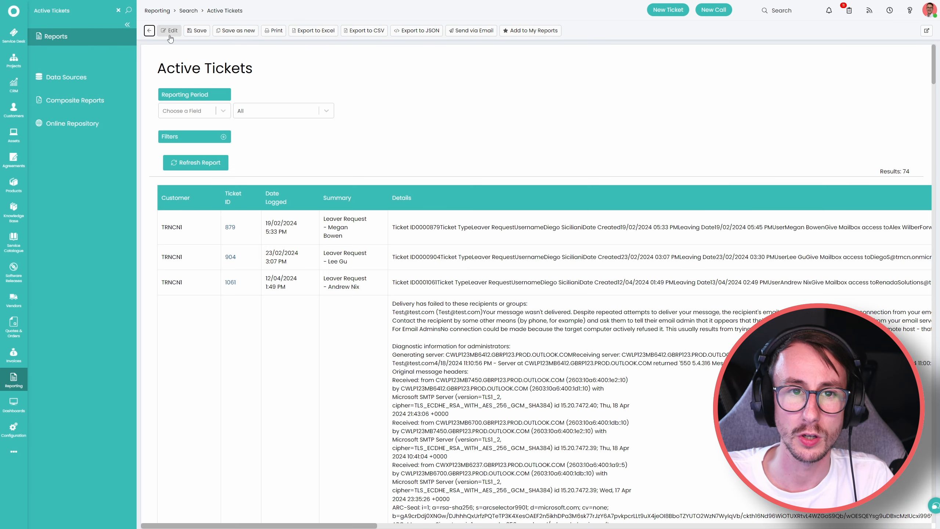
click(169, 31)
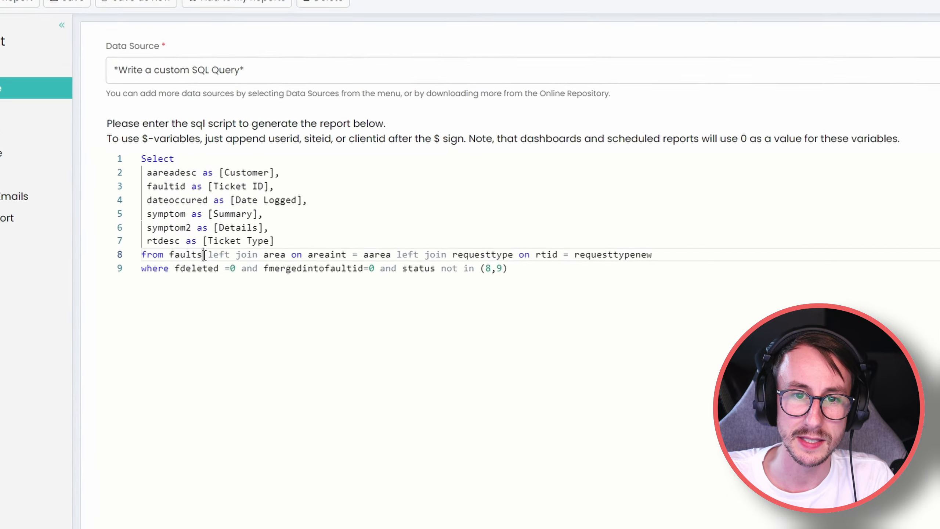
drag(293, 176, 260, 175)
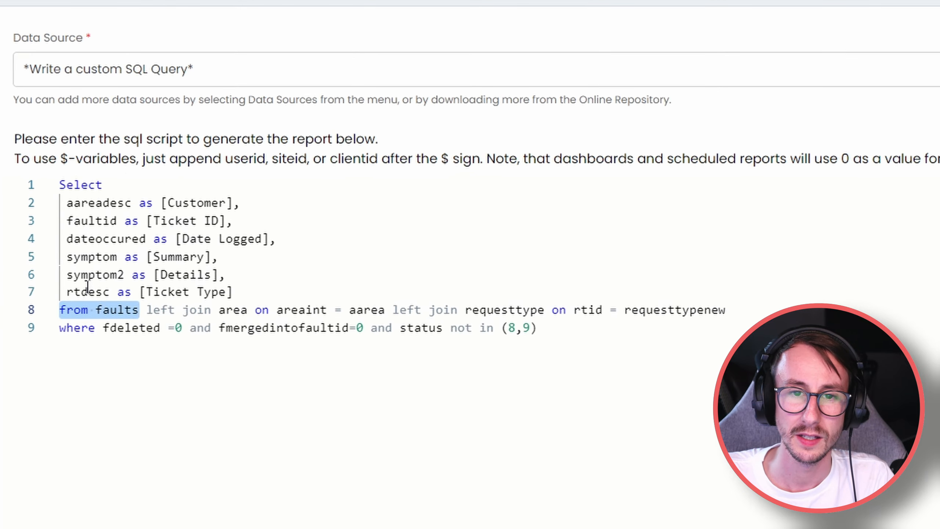
drag(184, 203, 259, 286)
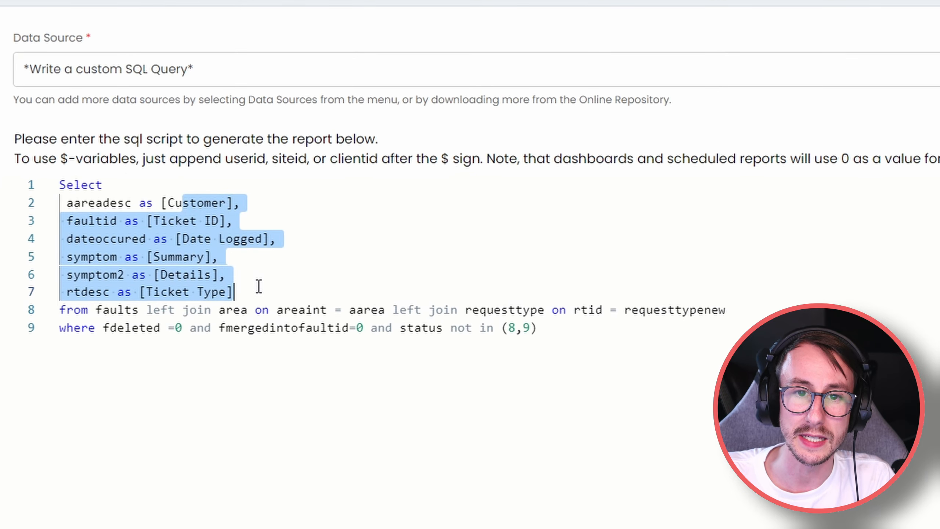
click(325, 446)
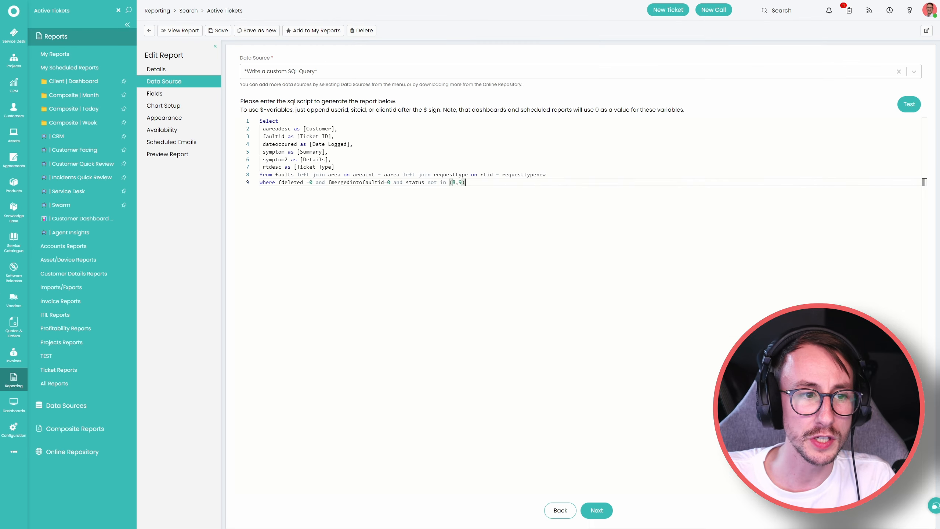
drag(549, 174, 727, 112)
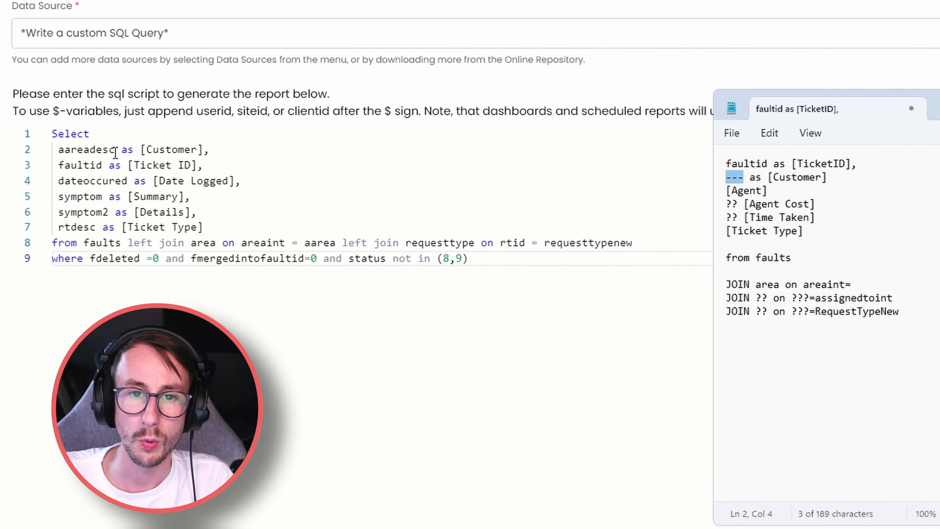
Copy aareadesc from the query into the draft's Customer placeholder.
drag(116, 151, 58, 150)
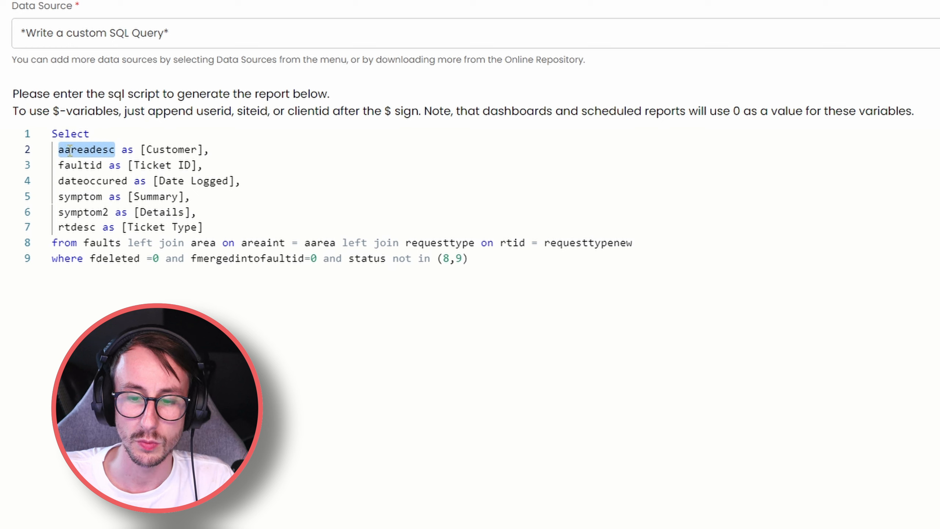
key(ctrl+c)
key(alt+Tab)
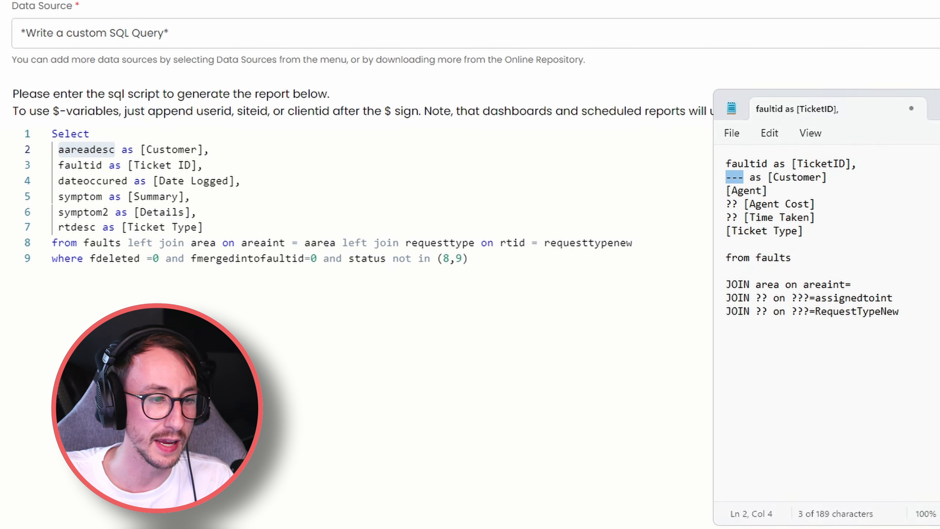
key(ctrl+v)
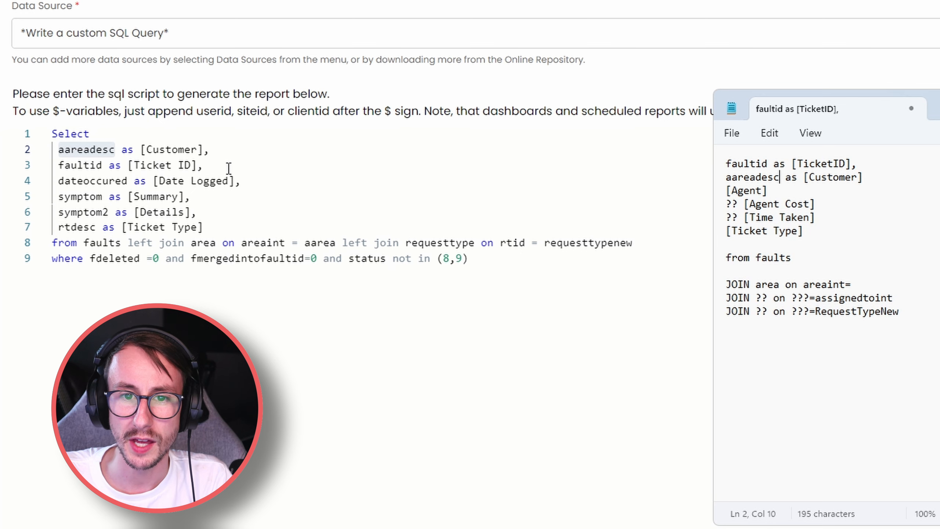
Replace the draft's placeholder area join with 'left join area on areaint = aarea'.
click(129, 244)
key(Return)
key(Return)
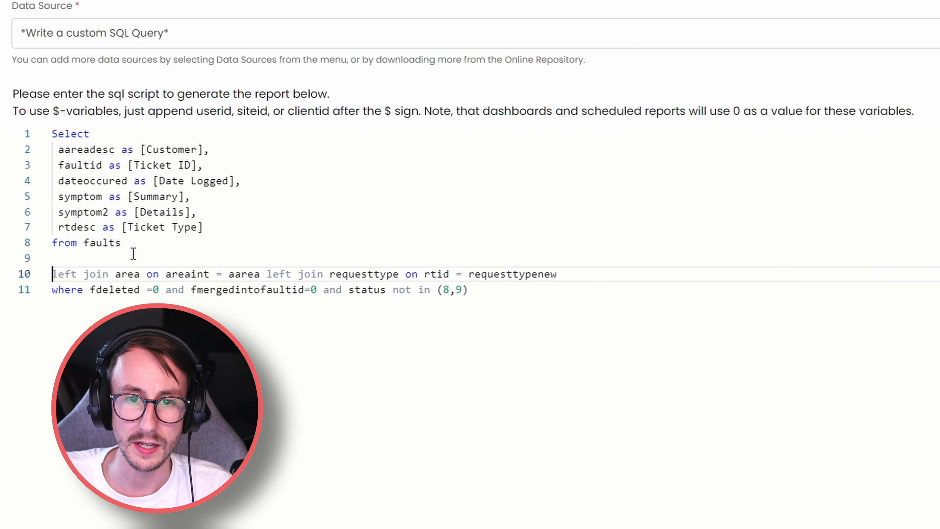
double_click(135, 275)
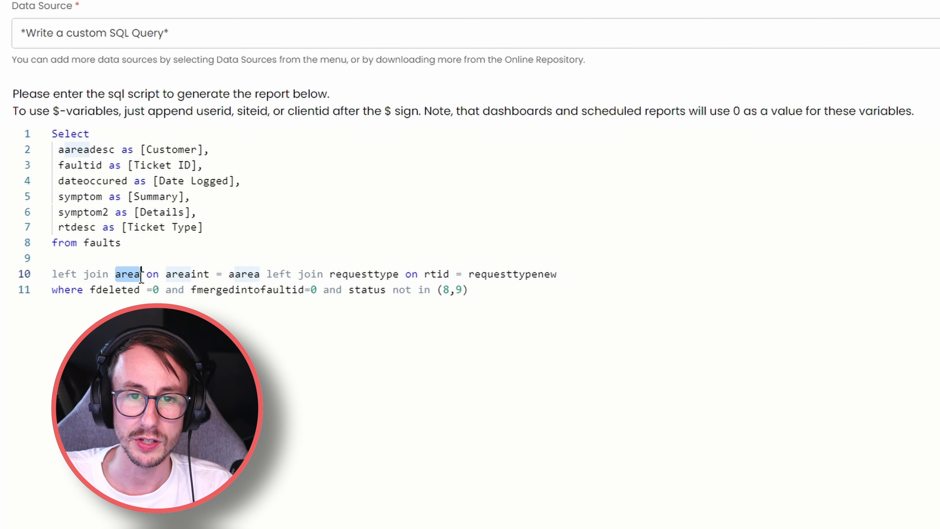
drag(167, 280, 59, 274)
click(262, 275)
key(alt+Tab)
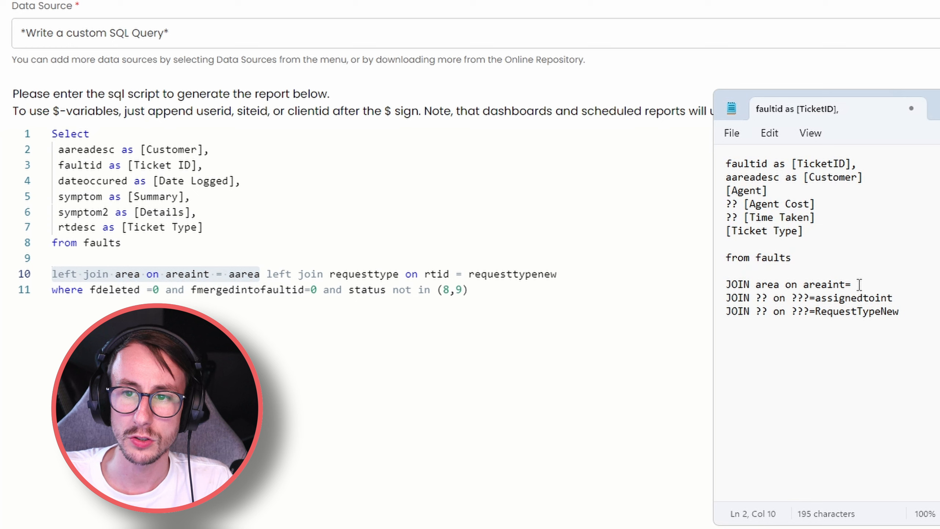
drag(852, 285, 726, 289)
key(ctrl+v)
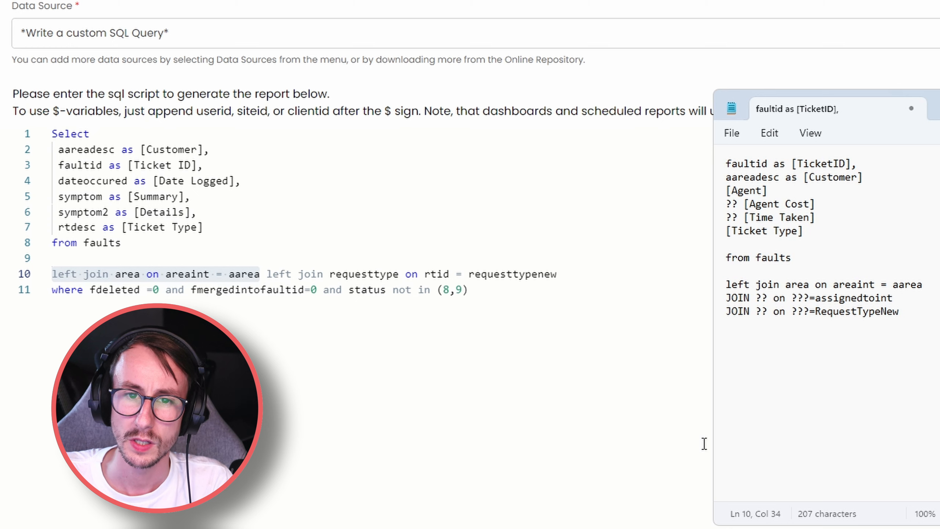
Select rtdesc, the Ticket Type column, in the Active Tickets query.
click(808, 190)
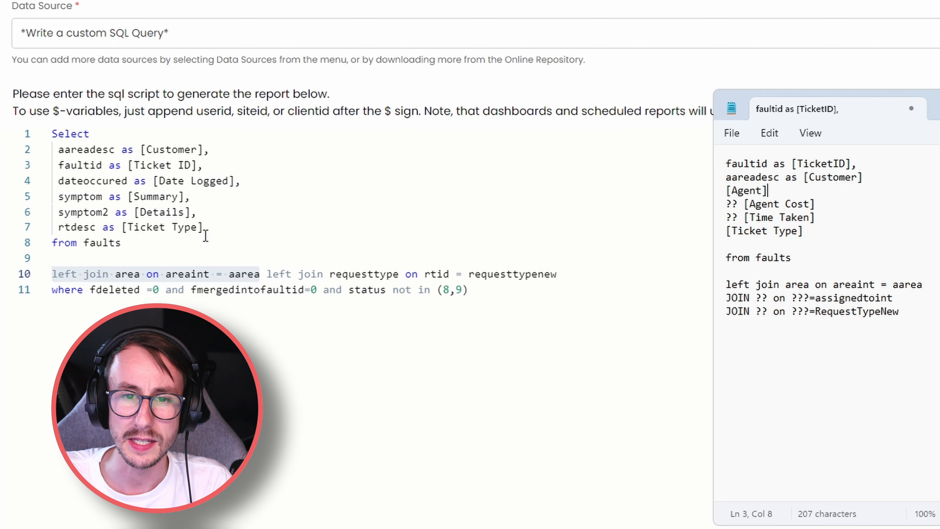
drag(208, 229, 146, 227)
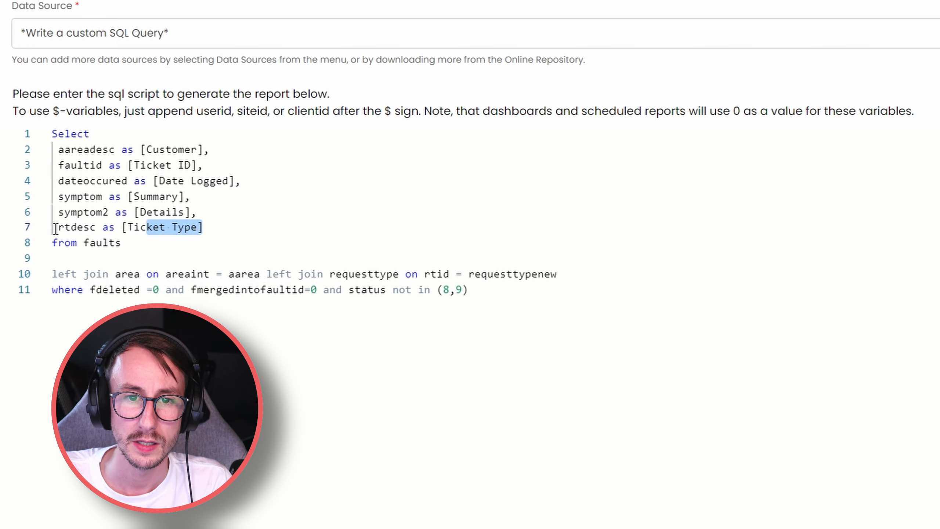
click(59, 228)
drag(59, 228, 95, 227)
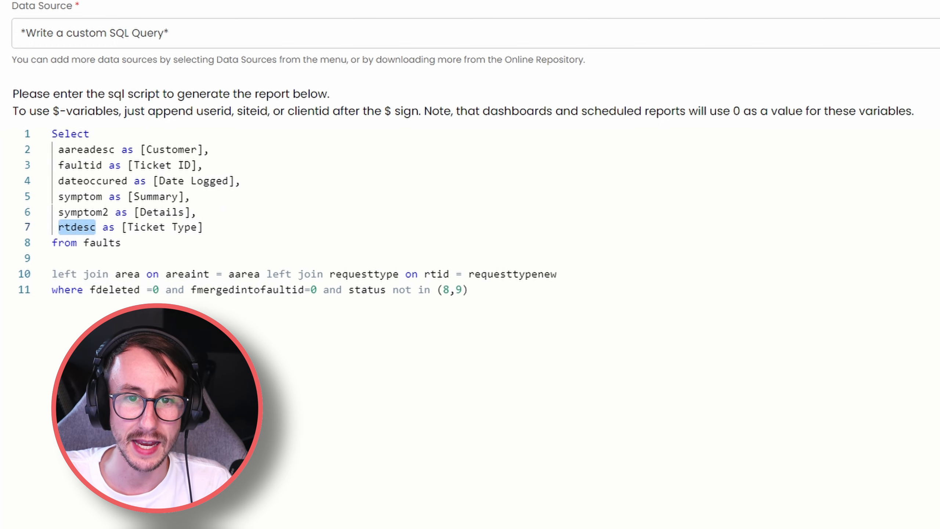
Make the draft's Ticket Type line read 'rtdesc as [Ticket Type]'.
key(alt+Tab)
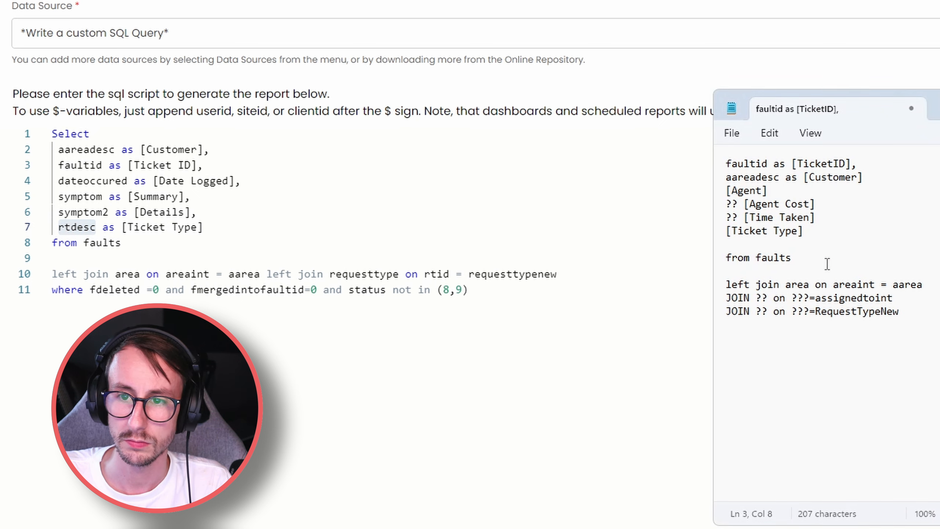
click(727, 231)
key(ctrl+v)
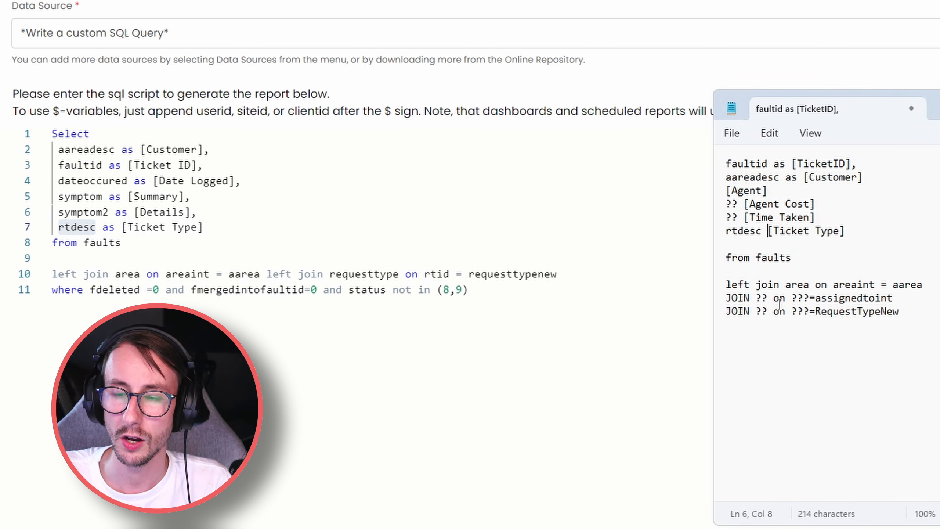
text(as)
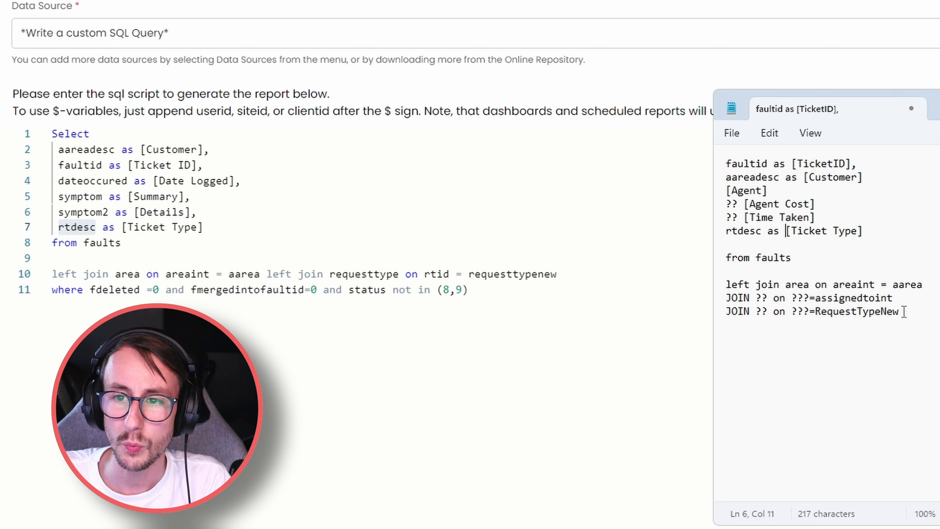
Replace the 'JOIN ?? on ???=RequestTypeNew' line with the query's requesttype left join.
drag(902, 312, 819, 315)
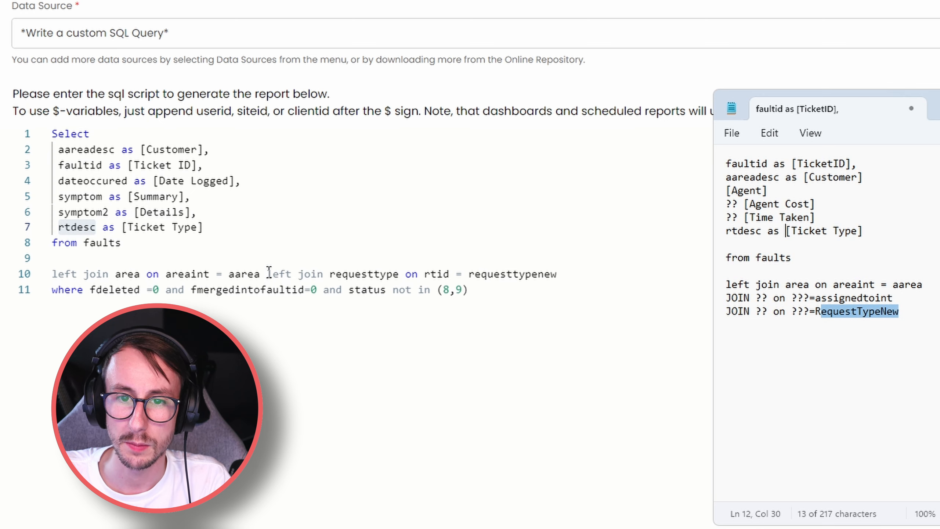
drag(269, 274, 559, 267)
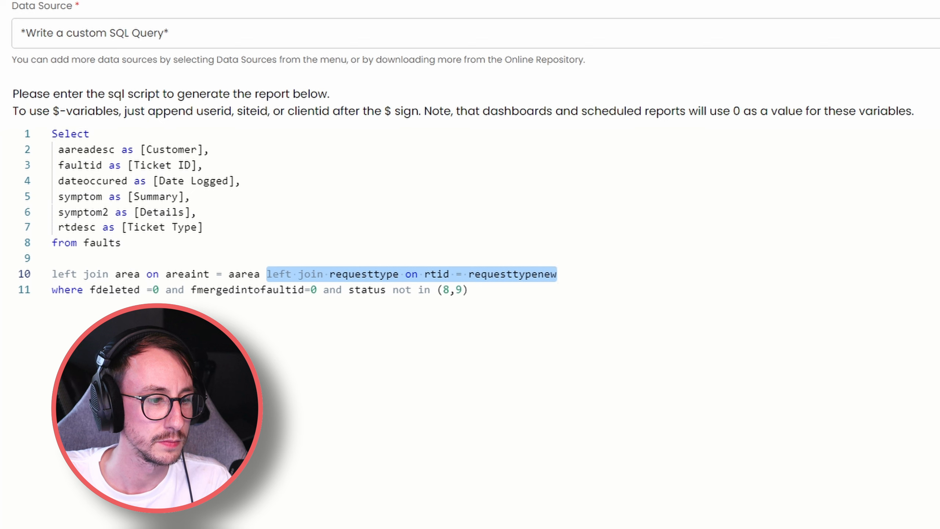
key(alt+Tab)
drag(900, 311, 726, 319)
key(ctrl+v)
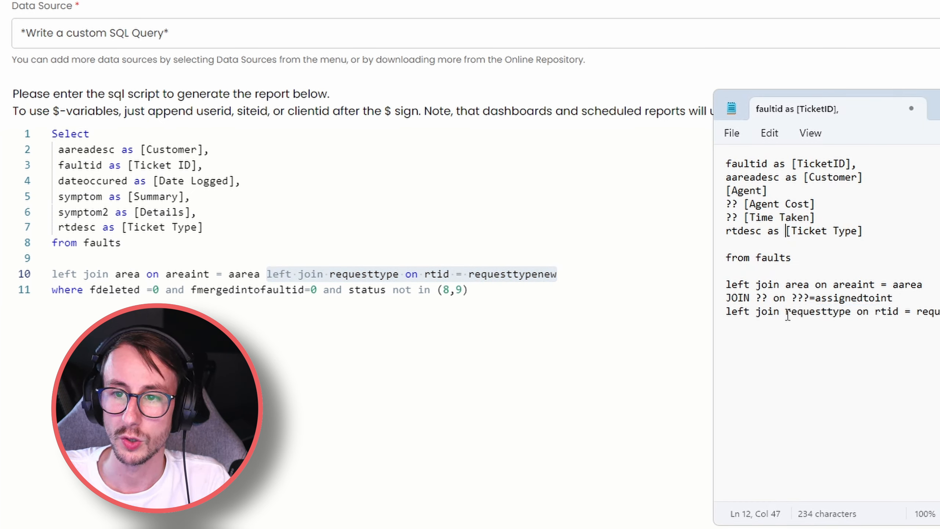
drag(787, 313, 939, 315)
click(939, 315)
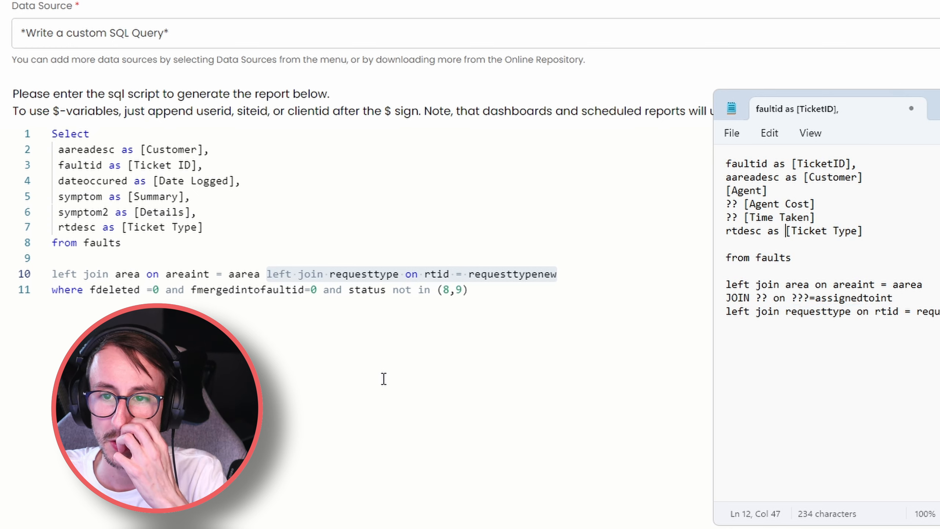
Review the Agent Cost and Time Taken placeholders, then delete the Active Tickets report.
drag(727, 205, 829, 223)
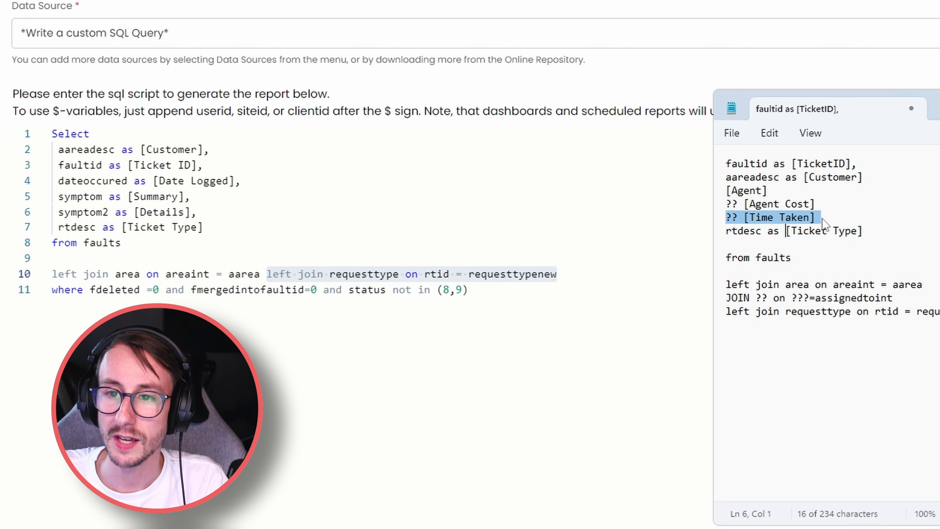
click(822, 284)
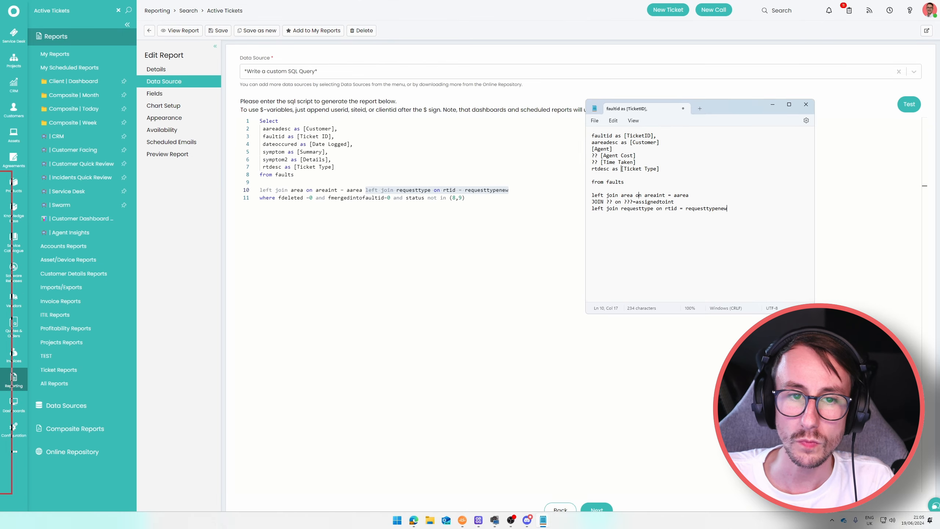
click(767, 103)
click(362, 30)
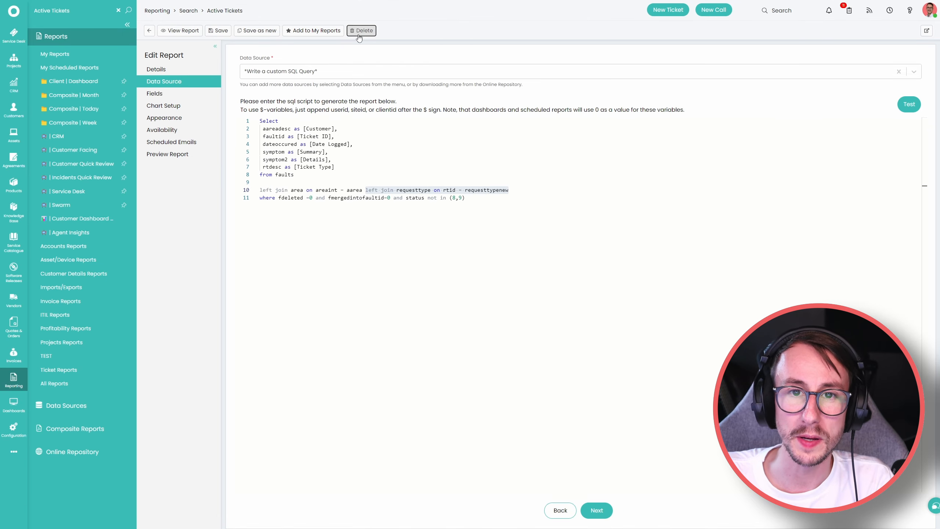
click(507, 237)
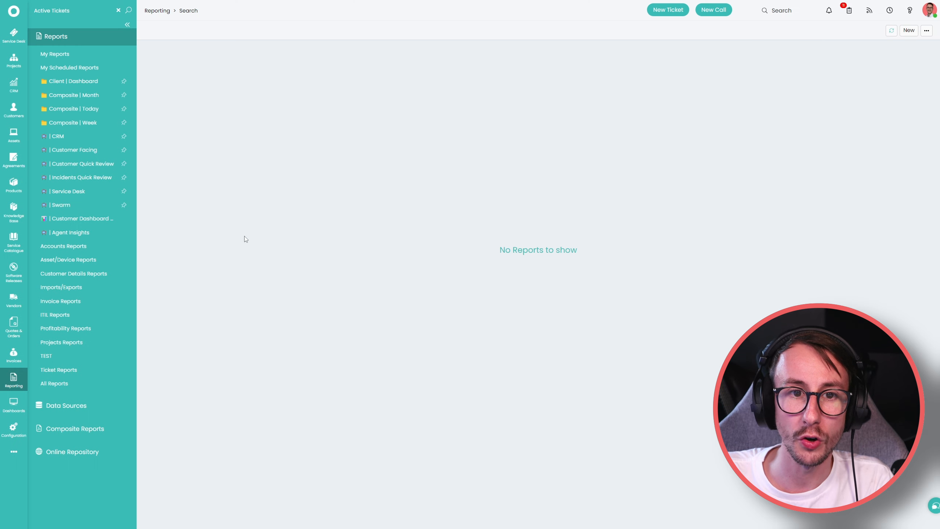
Search the Online Repository for 'agent' and add Engineers Tickets to the library.
click(93, 451)
click(92, 10)
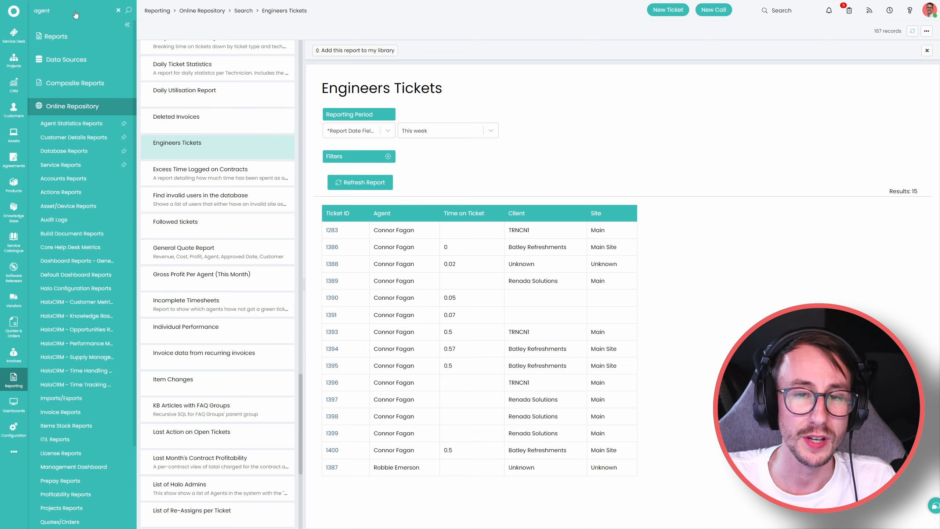
drag(322, 88, 442, 89)
click(449, 114)
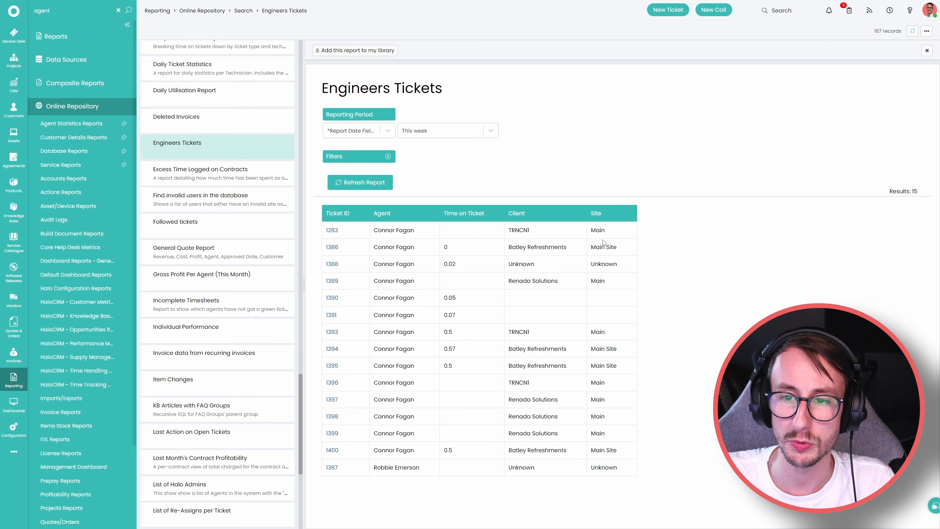
click(359, 52)
key(alt+Tab)
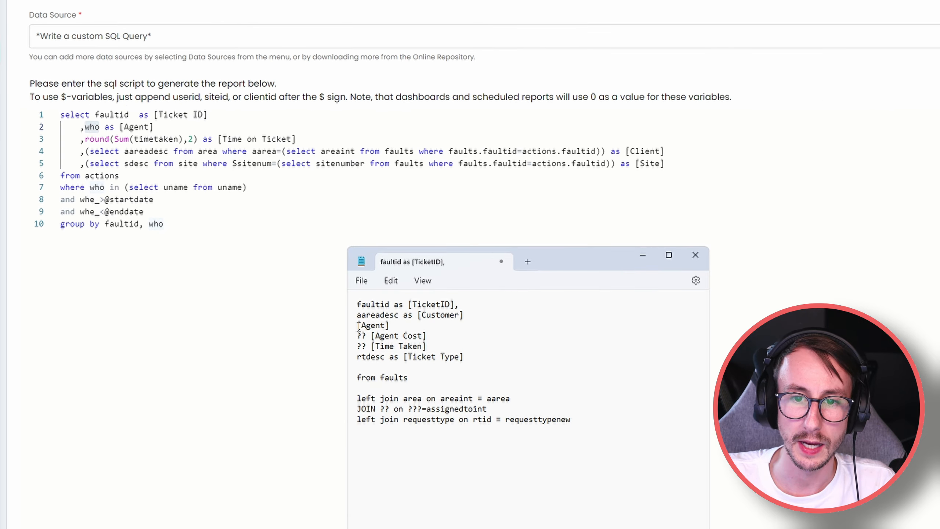
Try 'who as' on the [Agent] line, compare with the query's actions table, then delete 'who'.
click(358, 326)
text(who as)
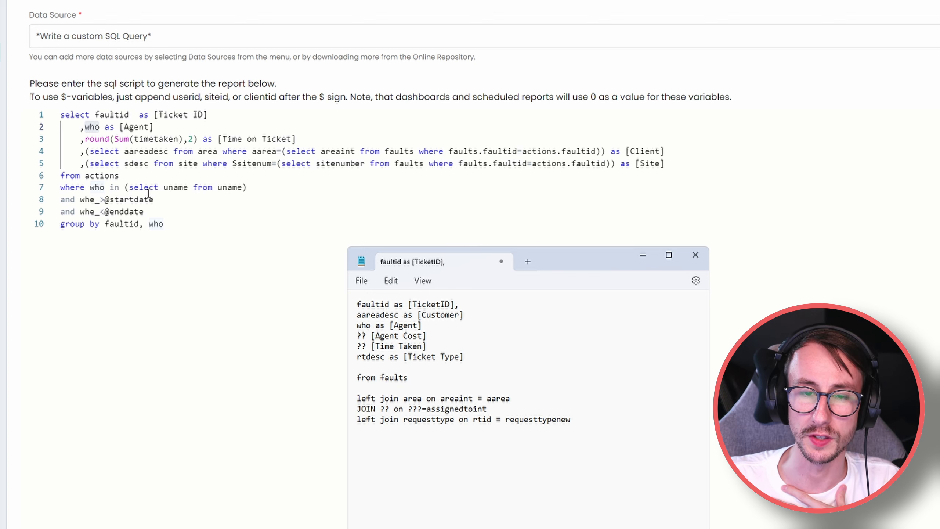
key(alt+Tab)
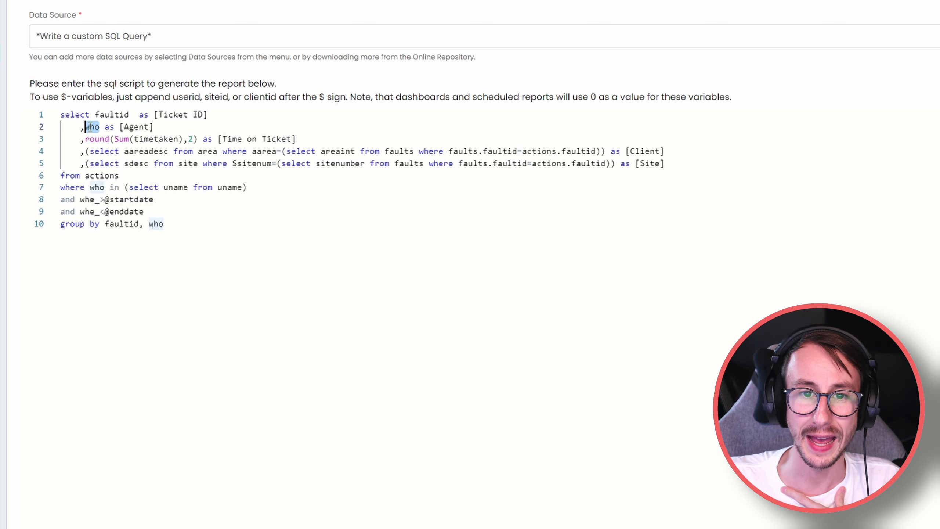
double_click(89, 175)
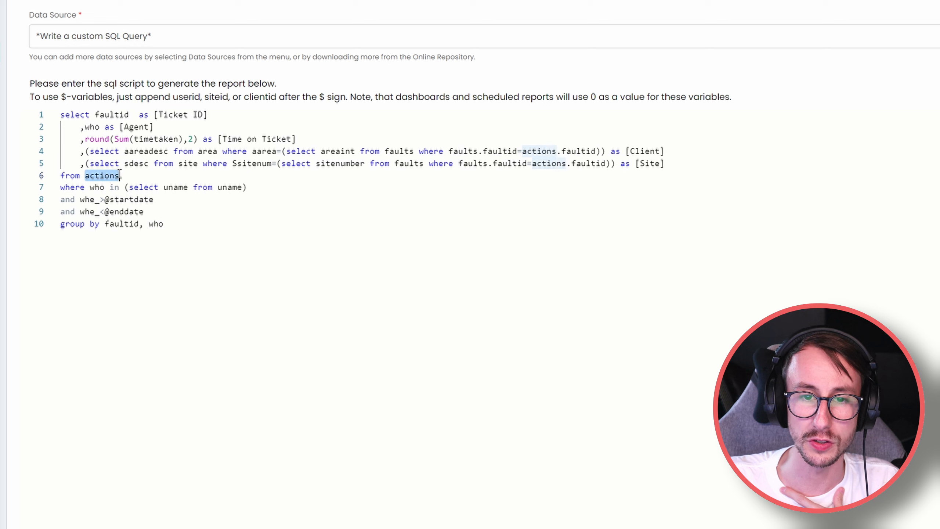
key(alt+Tab)
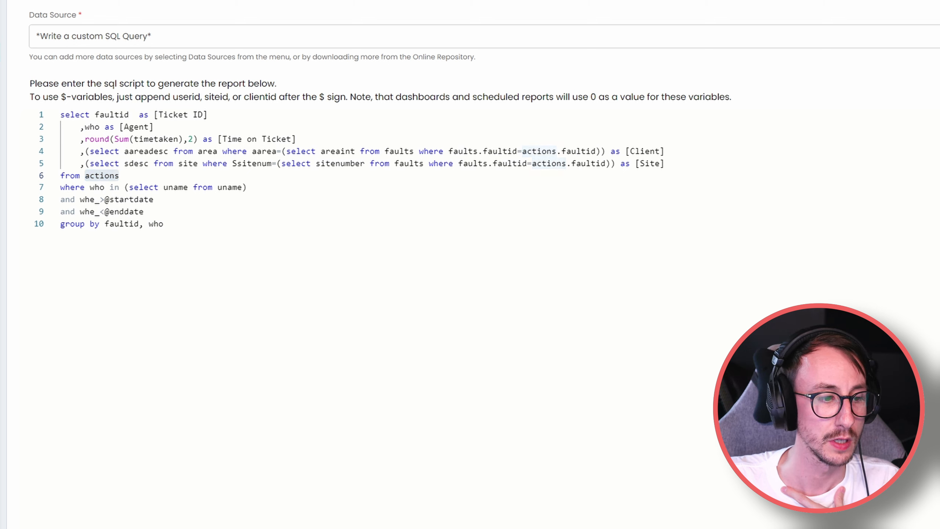
drag(372, 325, 356, 326)
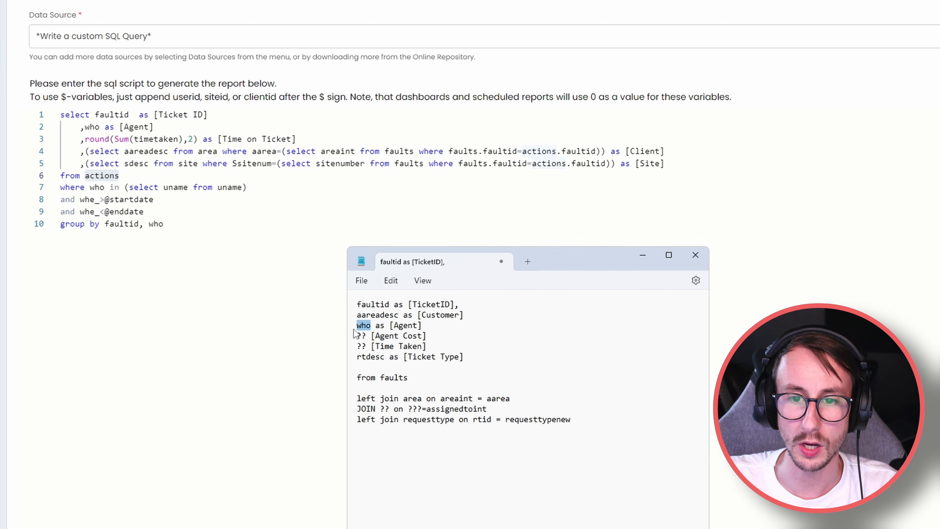
key(BackSpace)
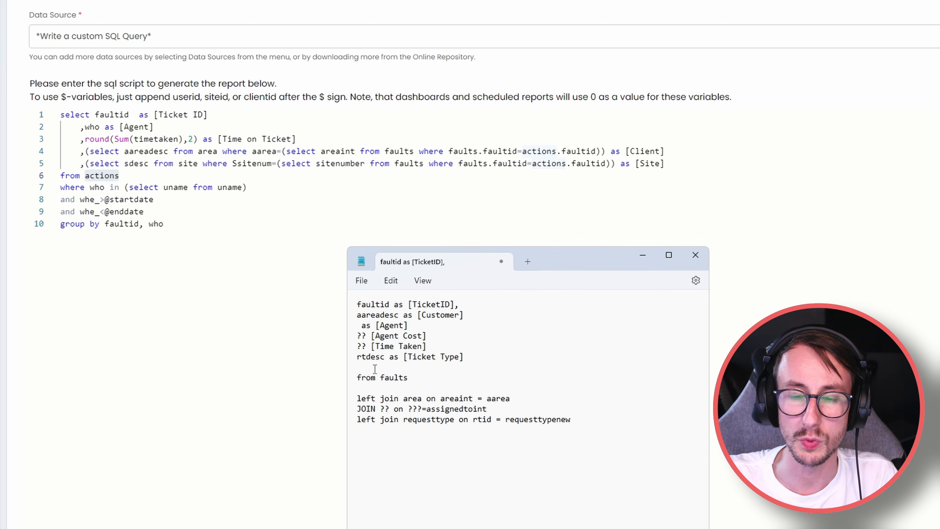
drag(426, 380, 356, 378)
click(440, 399)
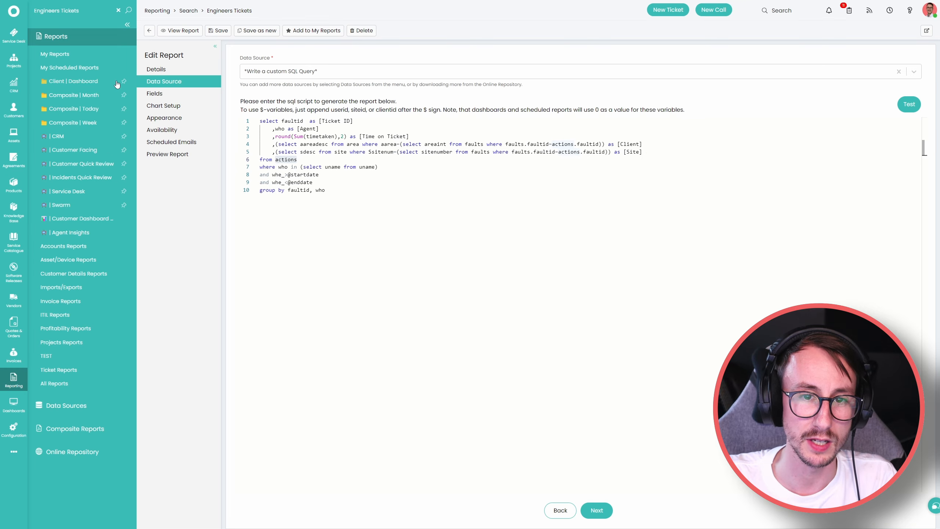
Open the ** Open Ticket | Master Table ** report and view its data source SQL.
click(118, 12)
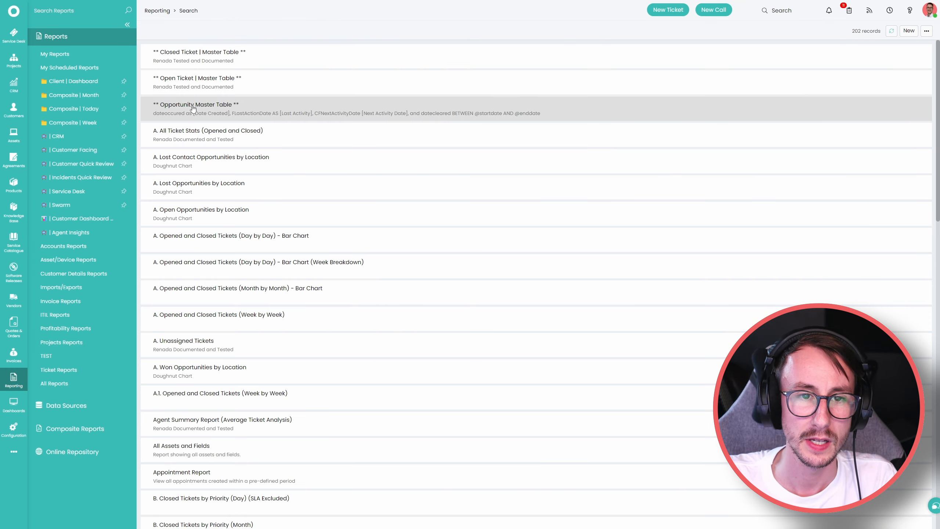
click(162, 82)
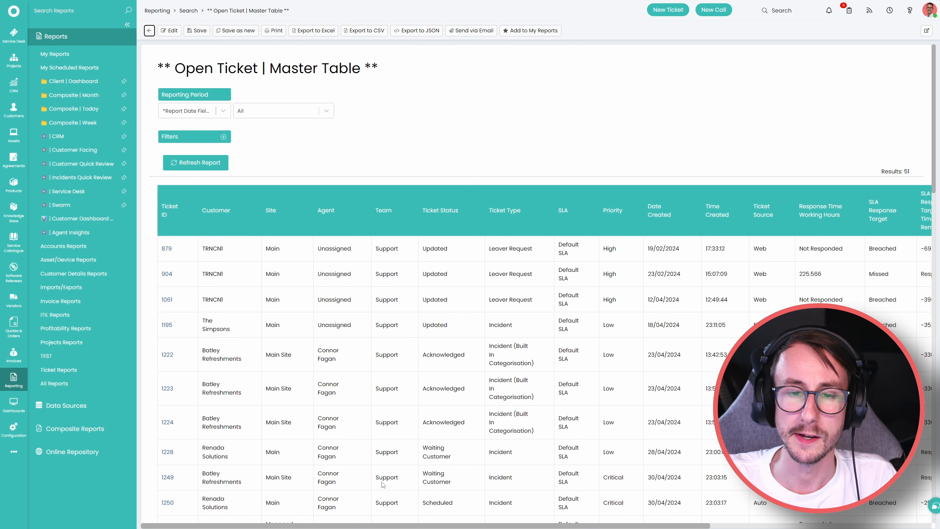
drag(317, 215, 327, 259)
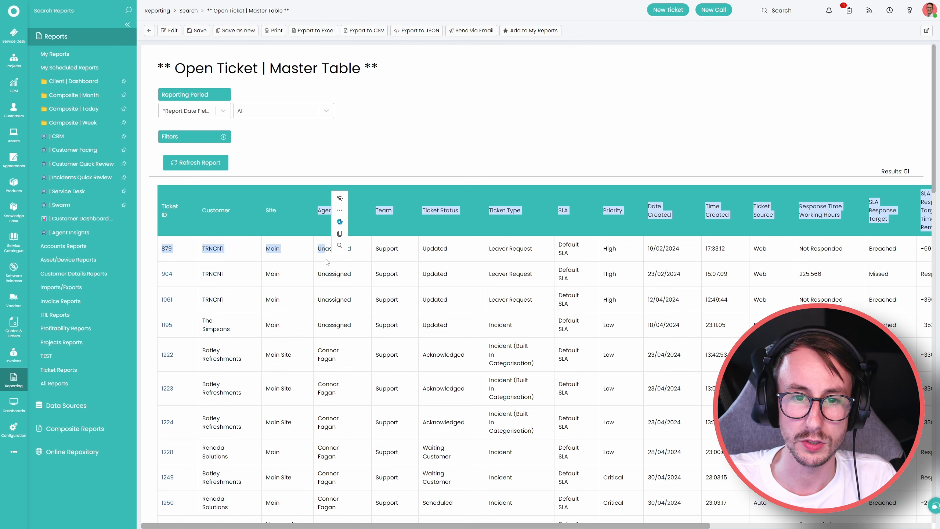
click(327, 260)
click(169, 30)
click(174, 83)
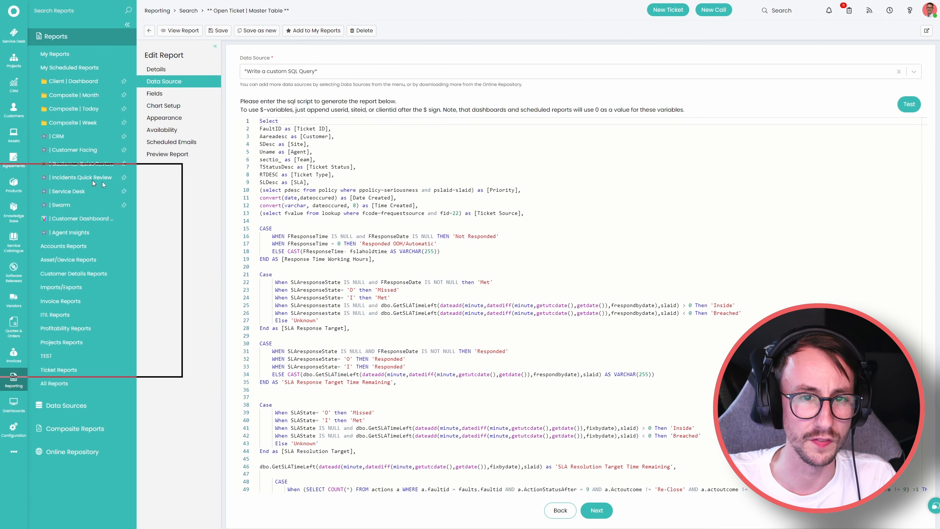
Type Uname before 'as [Agent]' on the draft's Agent line.
drag(673, 148, 746, 129)
scroll(317, 284, down, 4)
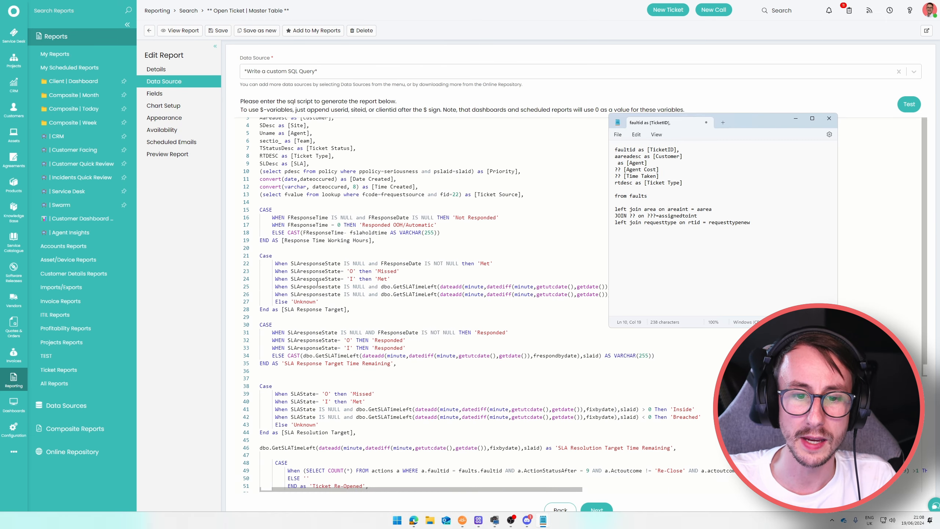
scroll(318, 283, down, 2)
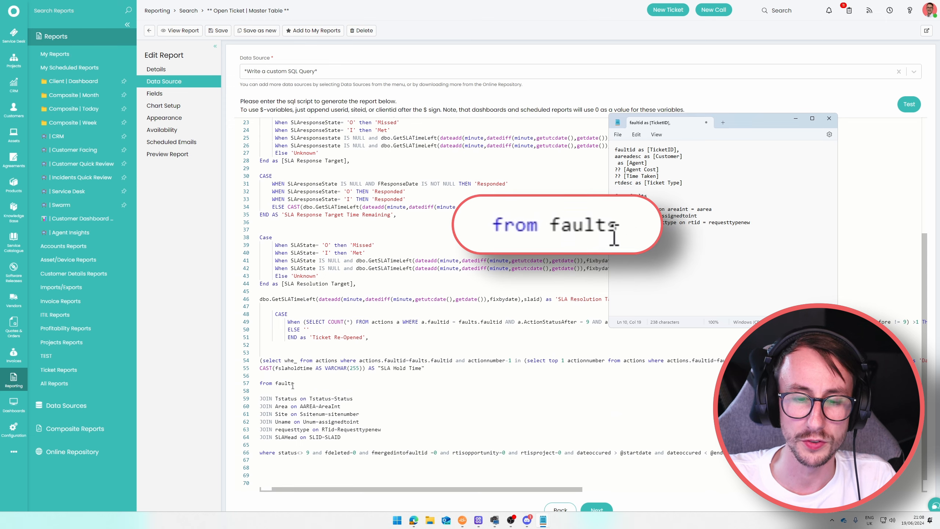
scroll(285, 383, up, 4)
scroll(288, 384, up, 2)
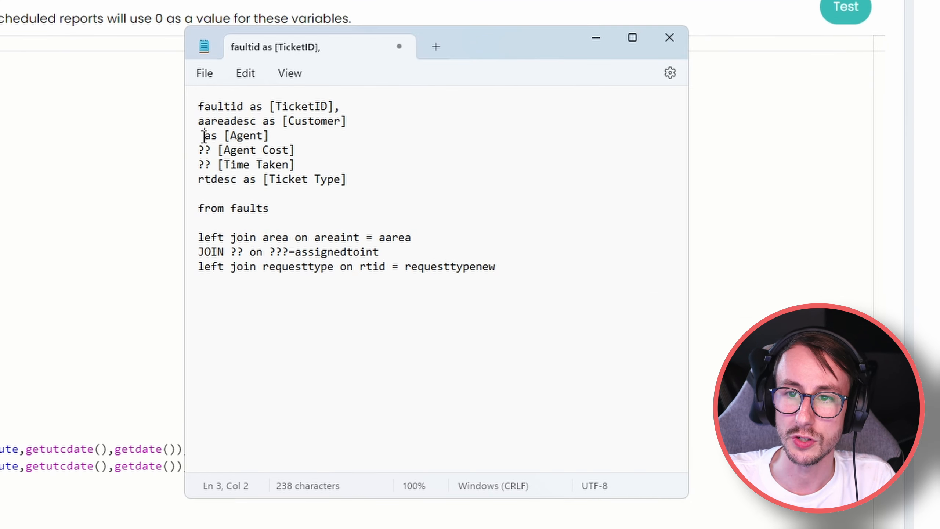
triple_click(618, 164)
key(Left)
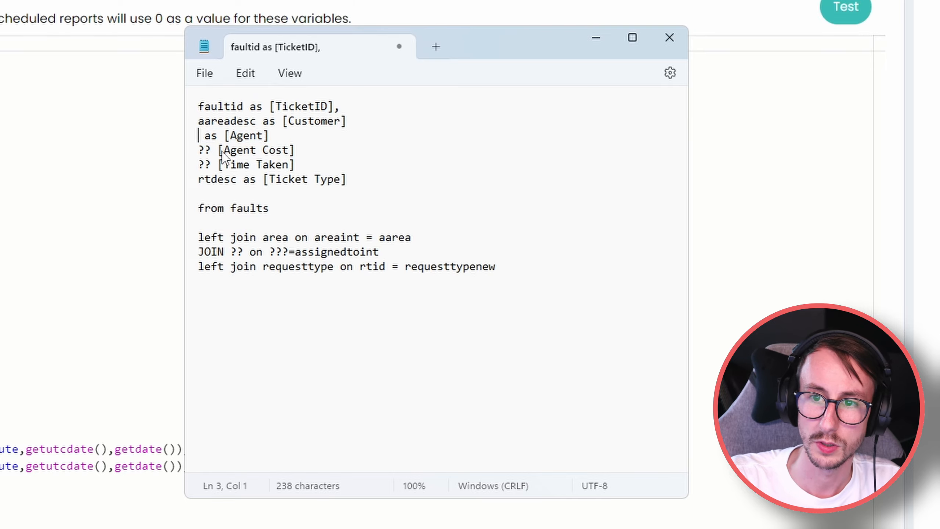
text(Uname)
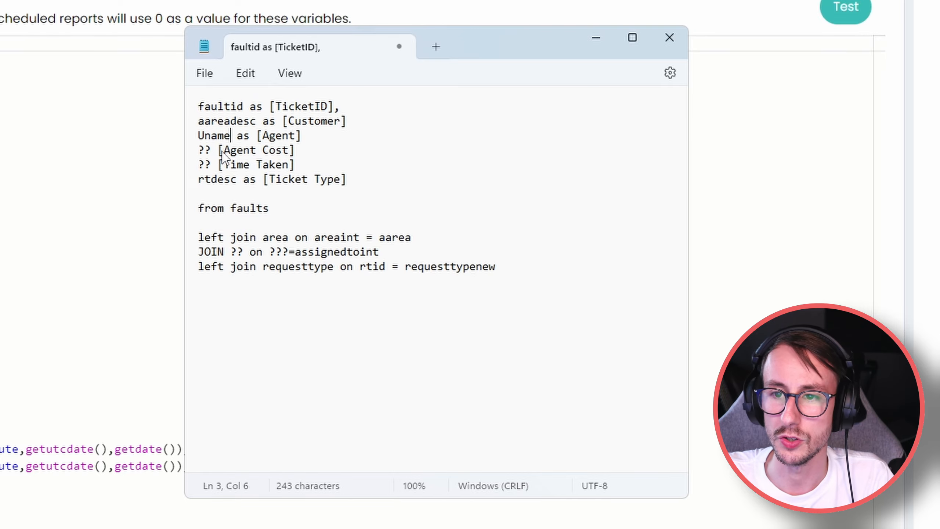
Replace the draft's agent join placeholder with 'JOIN Uname on Unum=assignedtoint' from the report.
scroll(42, 371, down, 5)
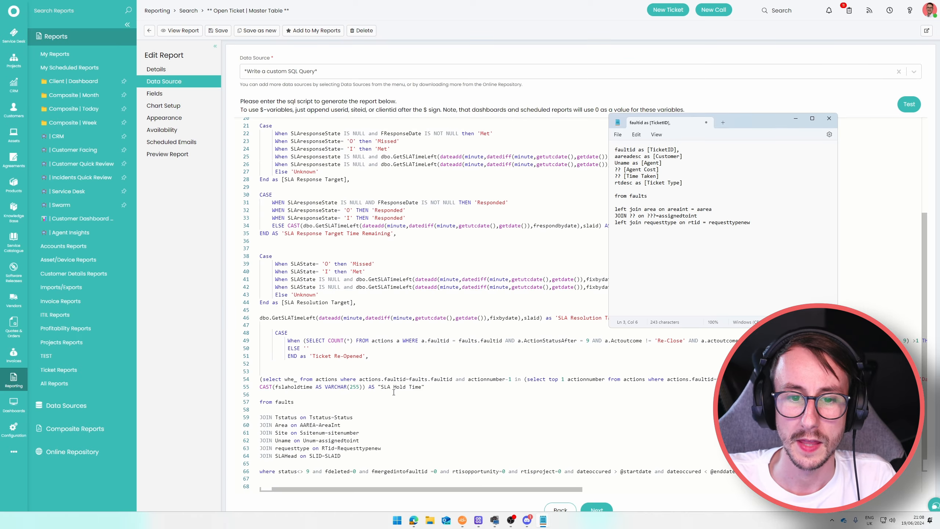
scroll(393, 392, down, 1)
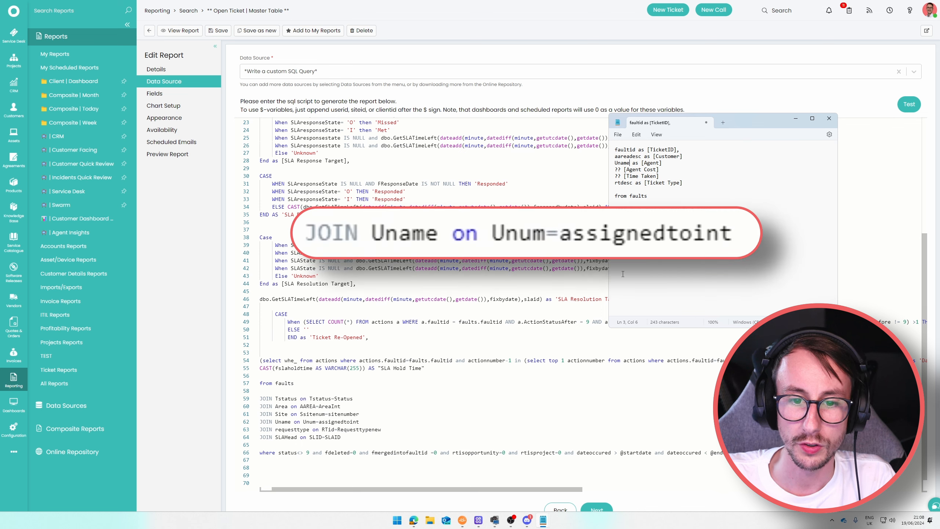
double_click(695, 216)
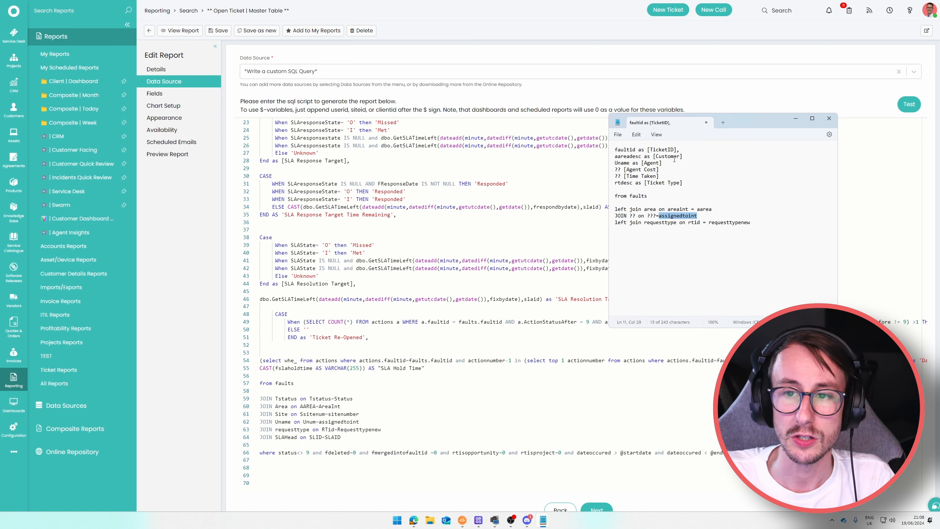
click(360, 422)
drag(360, 422, 263, 423)
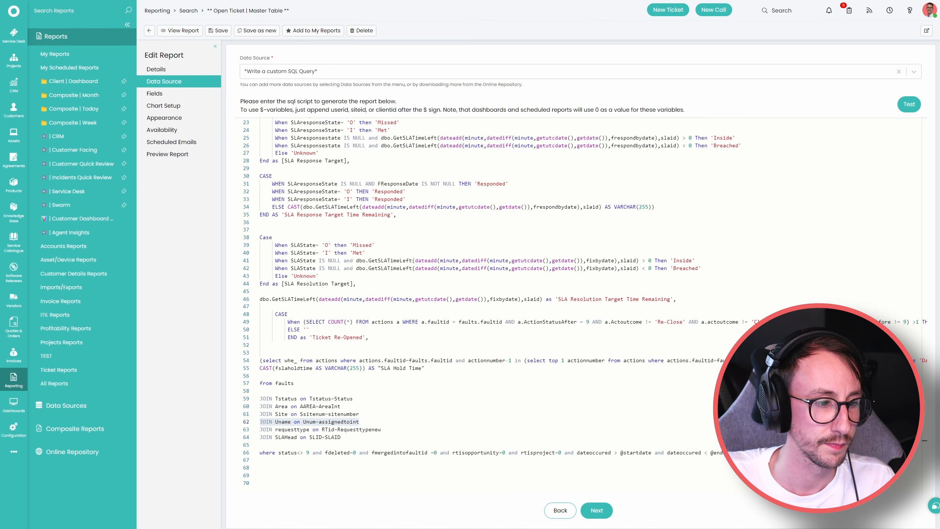
key(alt+Tab)
drag(698, 215, 617, 216)
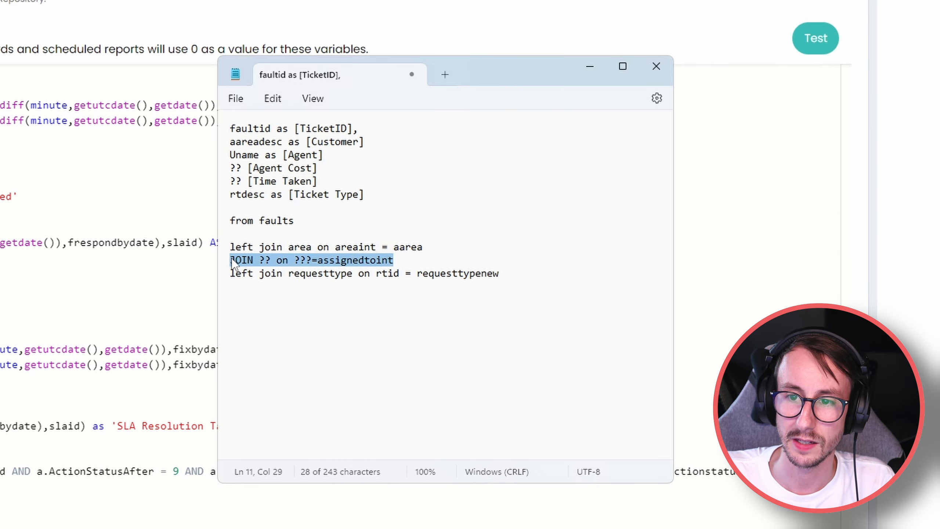
text(JOIN Uname on Unum=assignedtoint)
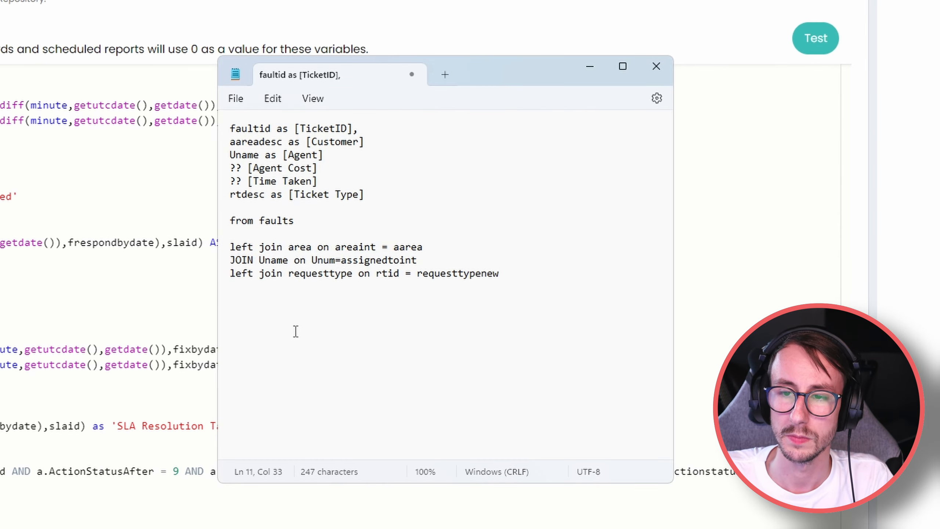
Check the ?? placeholders still left on the draft's Time Taken line.
click(246, 183)
drag(247, 185, 230, 172)
click(252, 211)
click(260, 218)
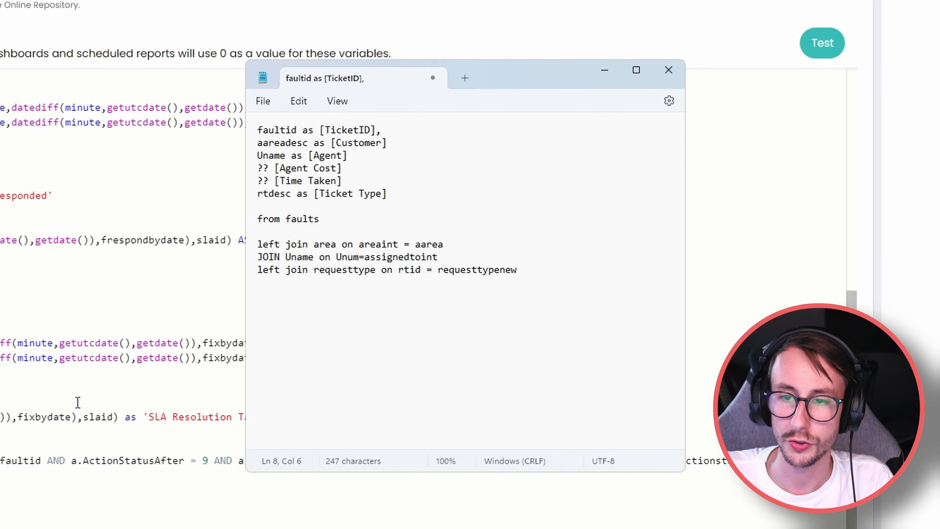
scroll(481, 329, up, 8)
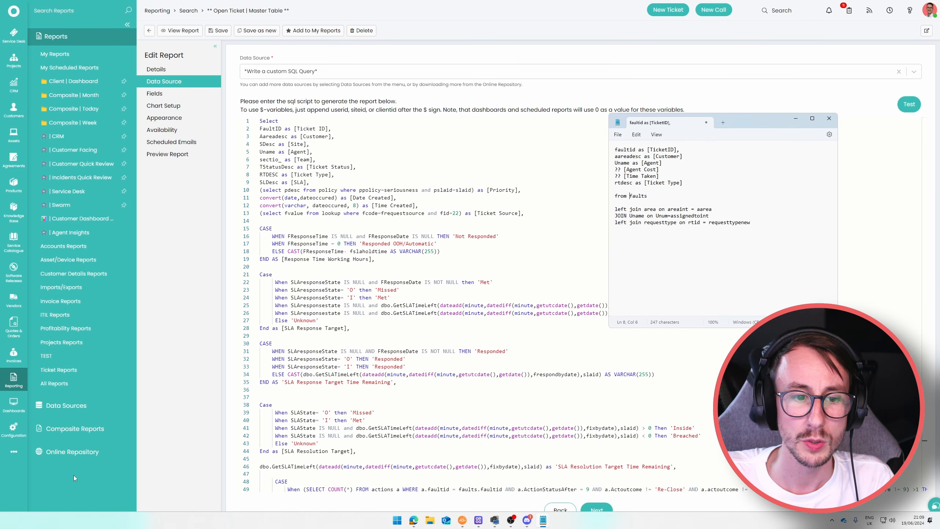
click(72, 451)
Search 'time taken', preview and open the saved Actions by Technicians (detailed) report.
click(84, 11)
text(time taken)
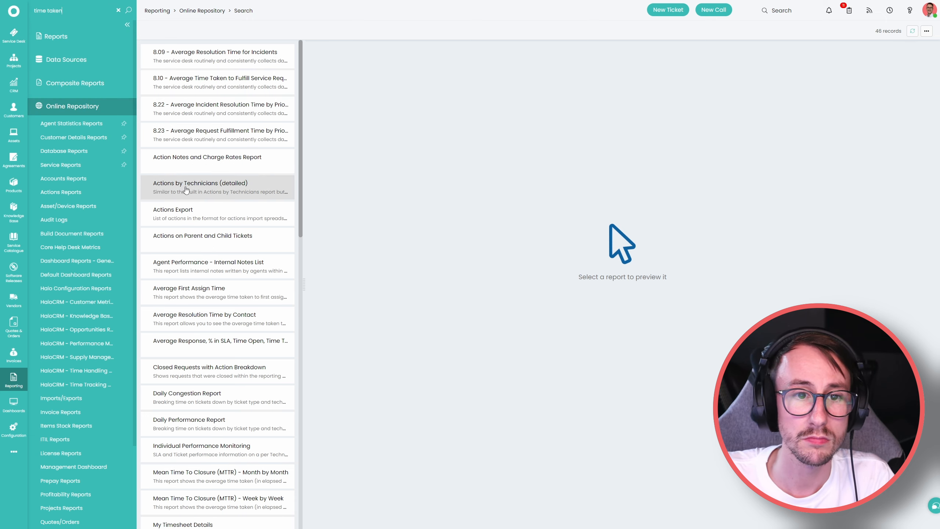
click(226, 188)
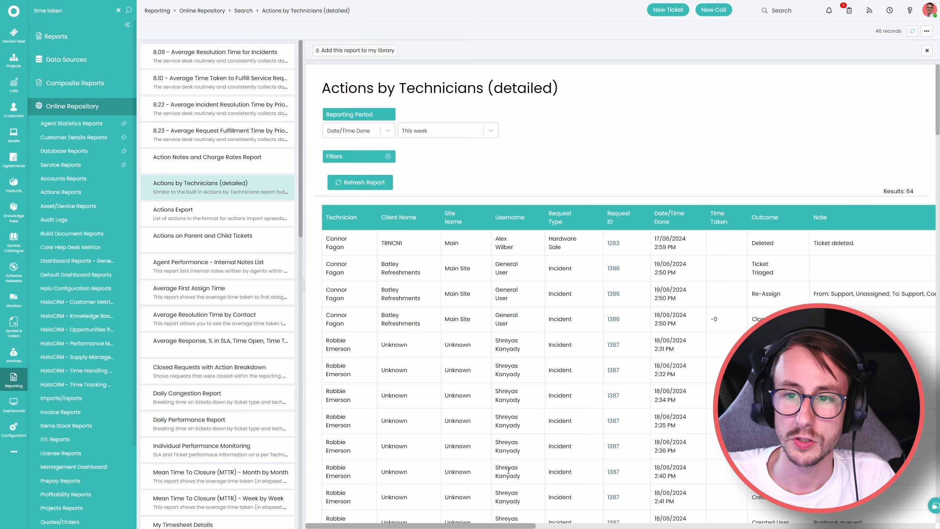
drag(387, 91, 559, 95)
click(557, 95)
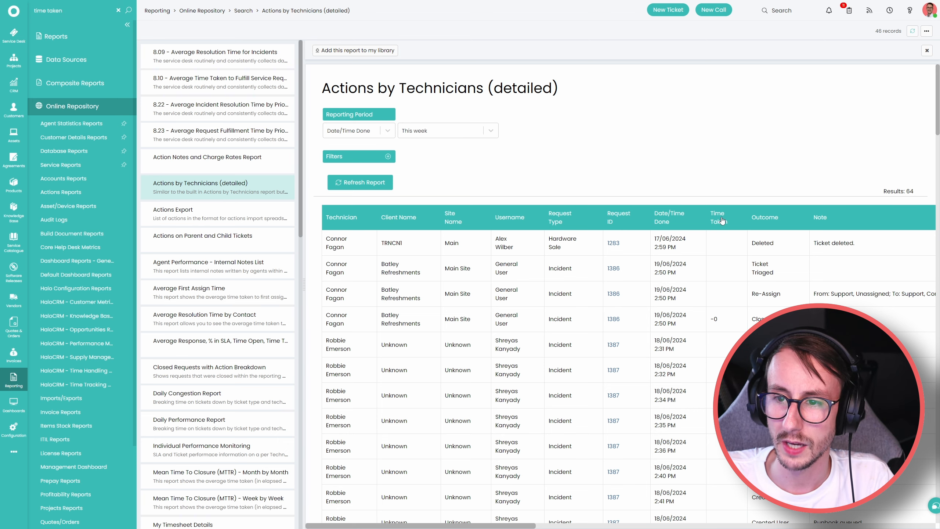
click(79, 40)
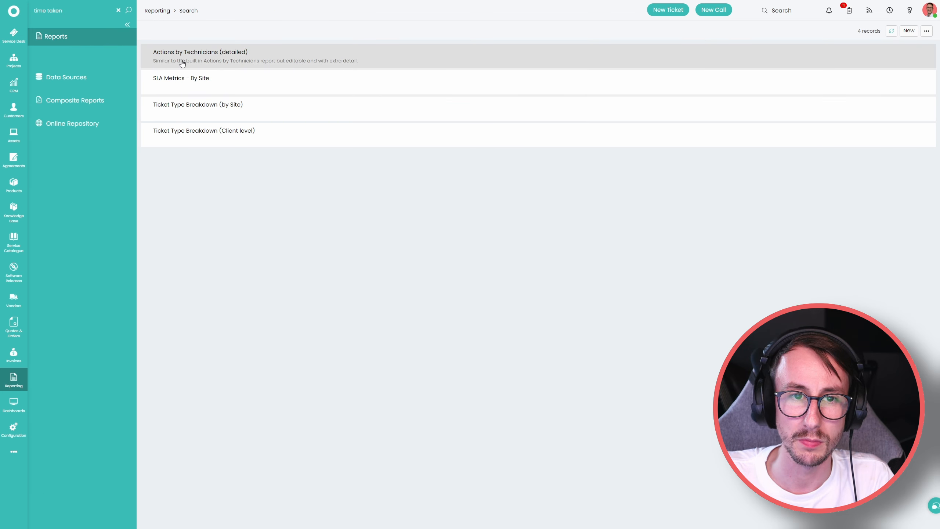
click(223, 61)
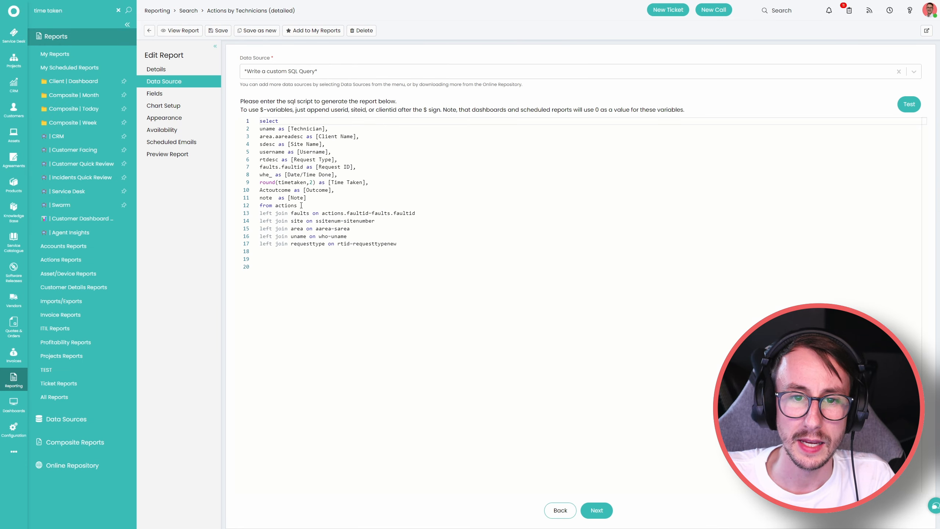
Add a new join line in the Notepad draft by pasting the faults join and renaming it to actions.
click(270, 215)
mouse_move(260, 213)
mouse_down()
mouse_move(430, 208)
mouse_move(263, 213)
mouse_up()
key(ctrl+c)
click(425, 211)
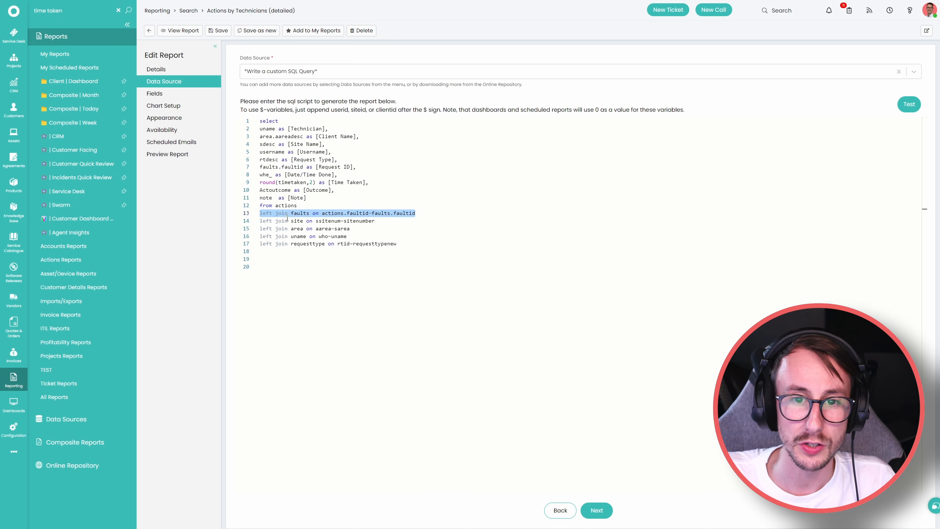
key(alt+Tab)
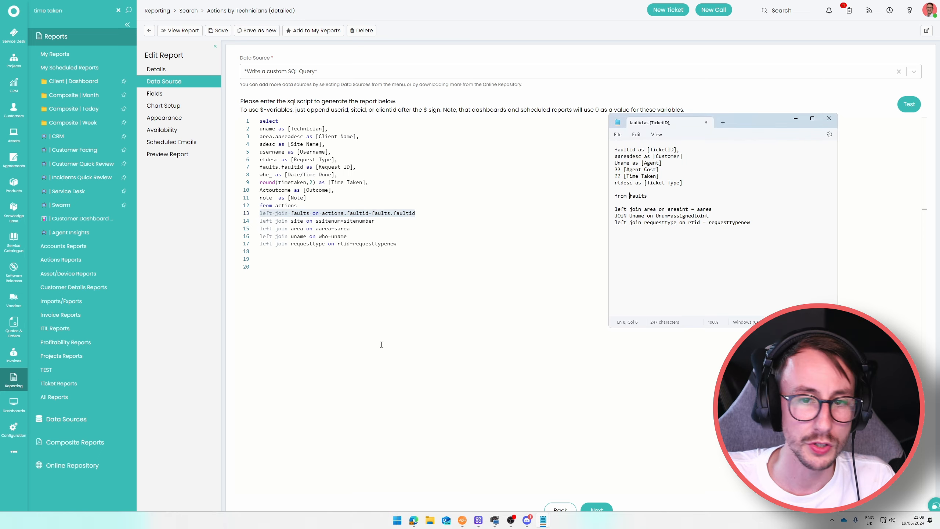
click(554, 276)
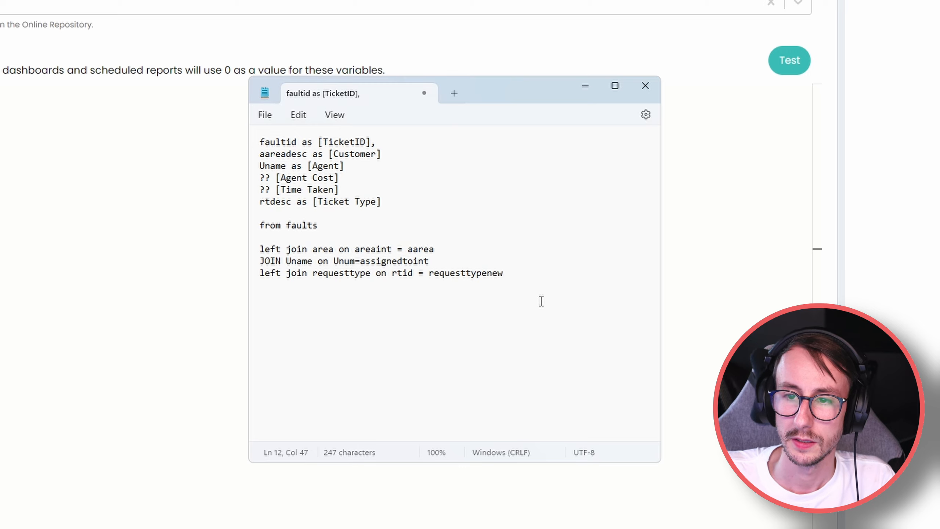
key(Return)
key(ctrl+v)
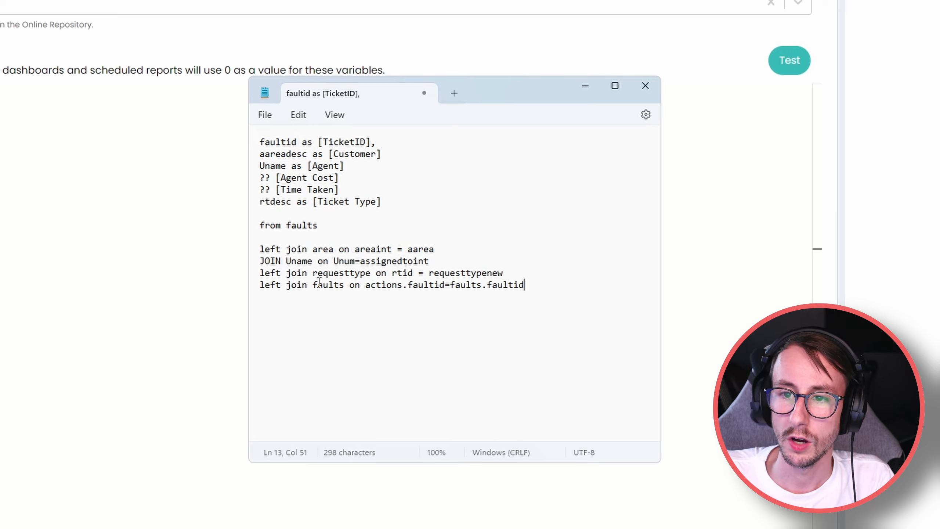
drag(313, 286, 345, 287)
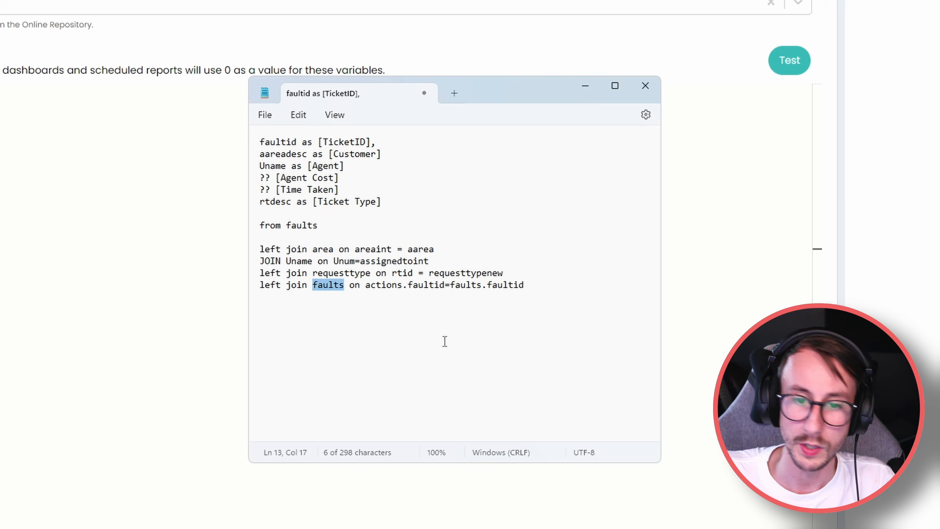
text(actions)
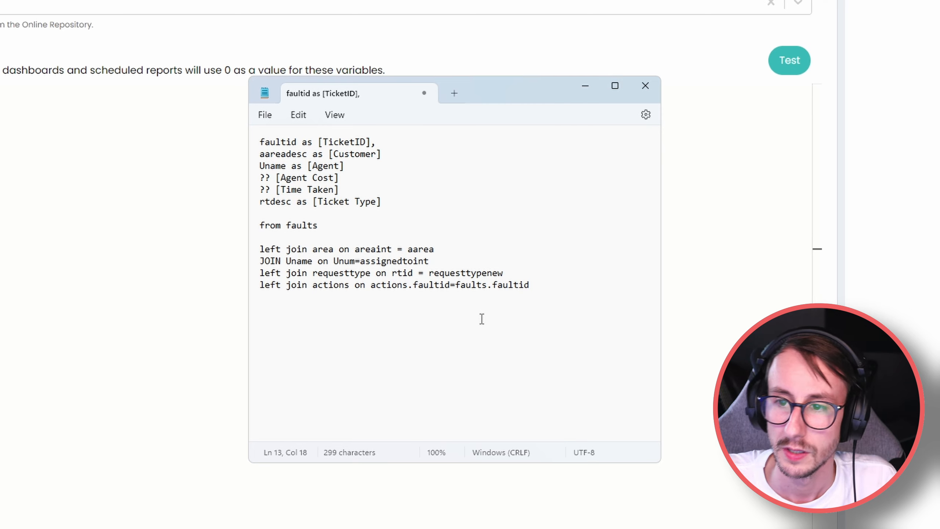
Swap the join condition so it reads faults.faultid=actions.faultid.
click(451, 289)
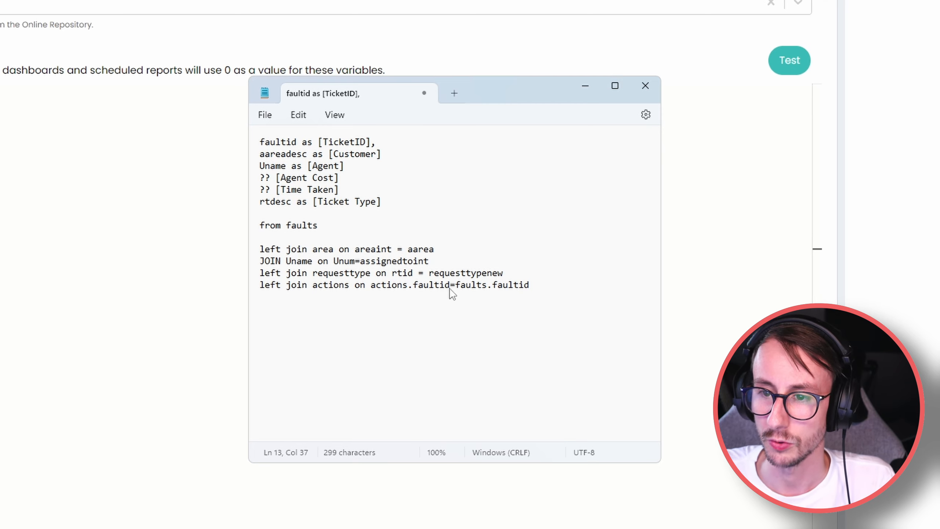
drag(451, 289, 374, 292)
click(370, 308)
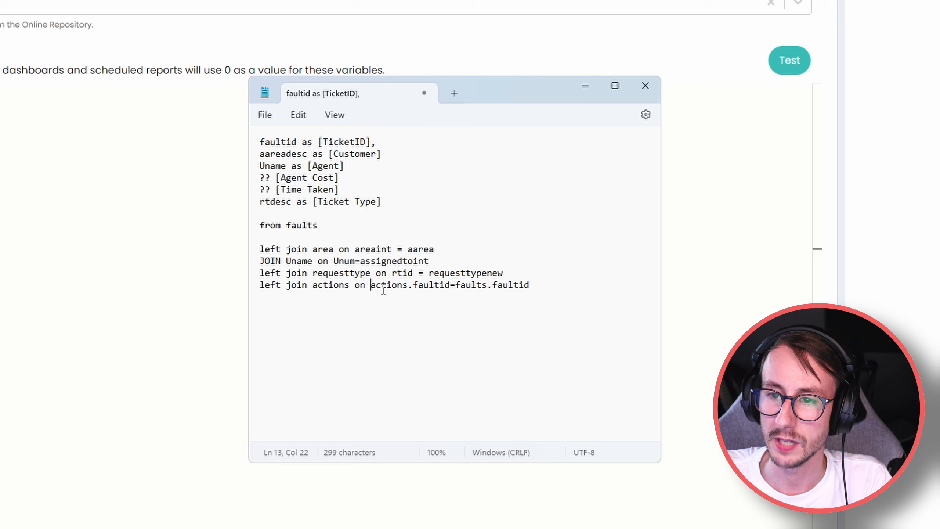
drag(371, 285, 532, 289)
click(452, 285)
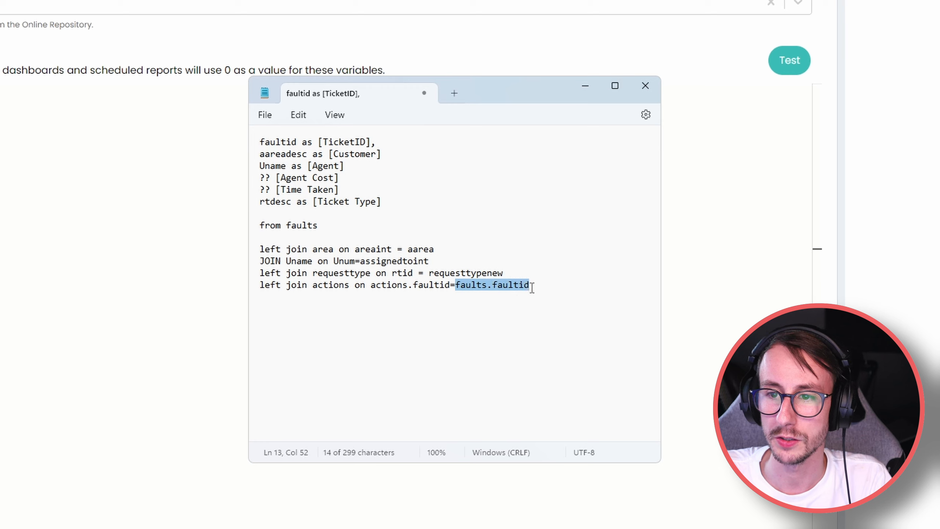
click(453, 309)
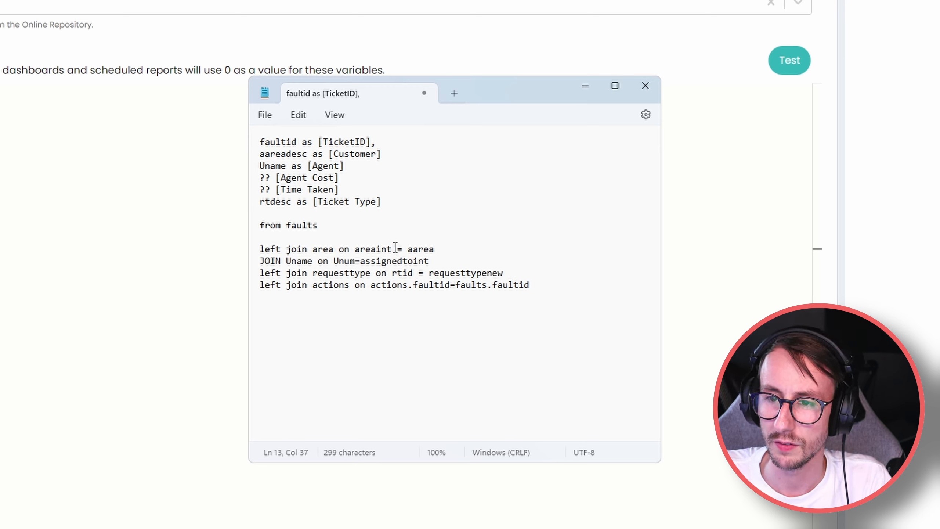
drag(452, 284, 371, 285)
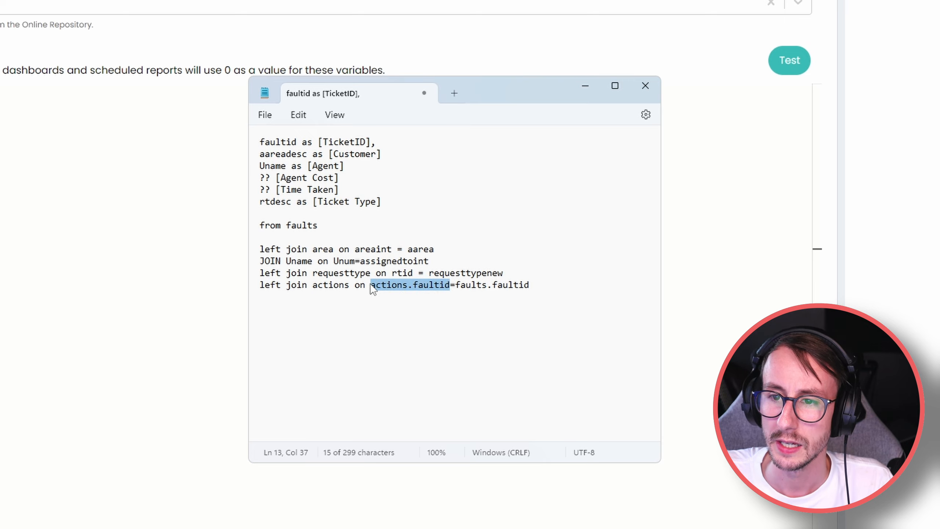
key(BackSpace)
key(Delete)
click(460, 289)
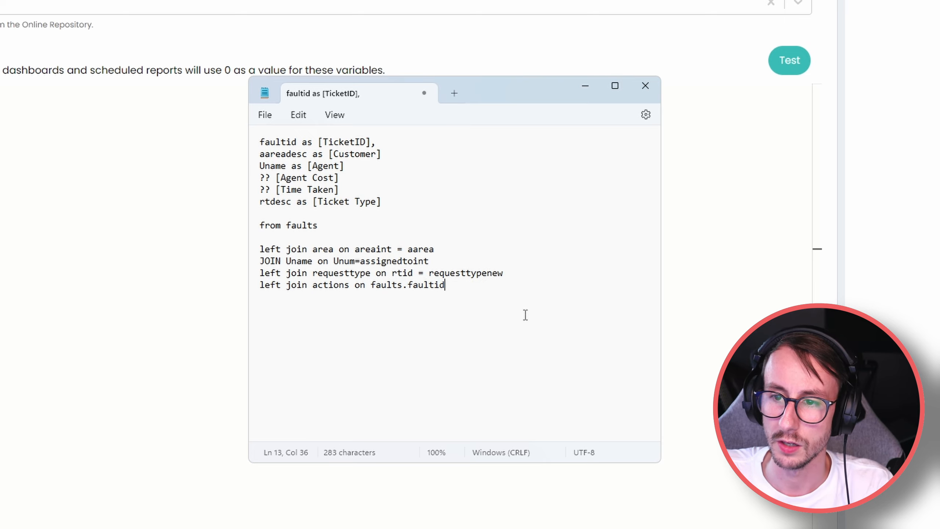
text(=actions.faultid)
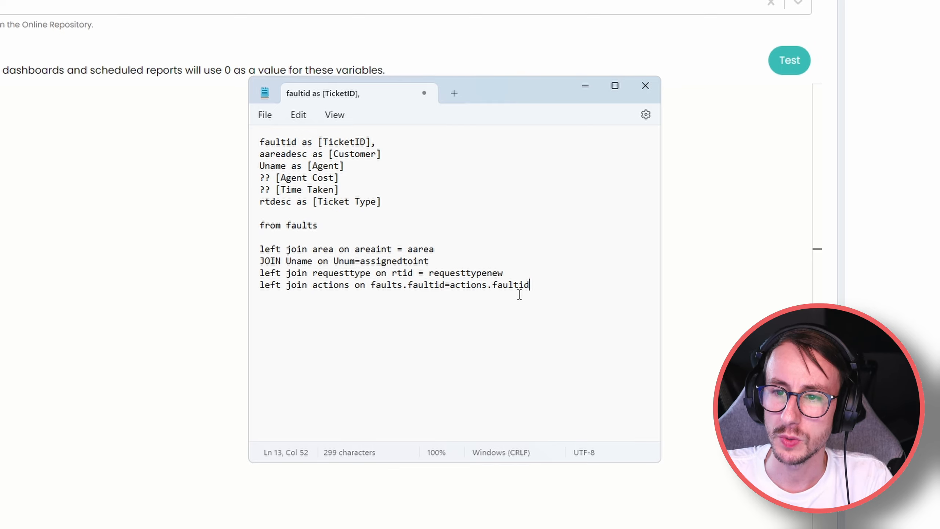
Review the last two joins and the finished, unfinished (Agent Cost, Time Taken) and Ticket Type column lines.
drag(528, 285, 287, 273)
drag(261, 146, 403, 169)
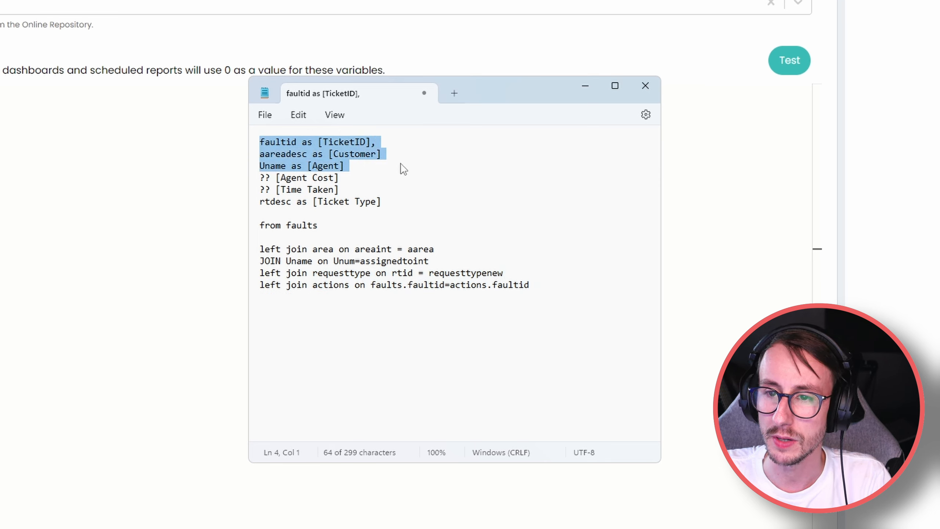
drag(340, 179, 262, 182)
drag(340, 191, 260, 191)
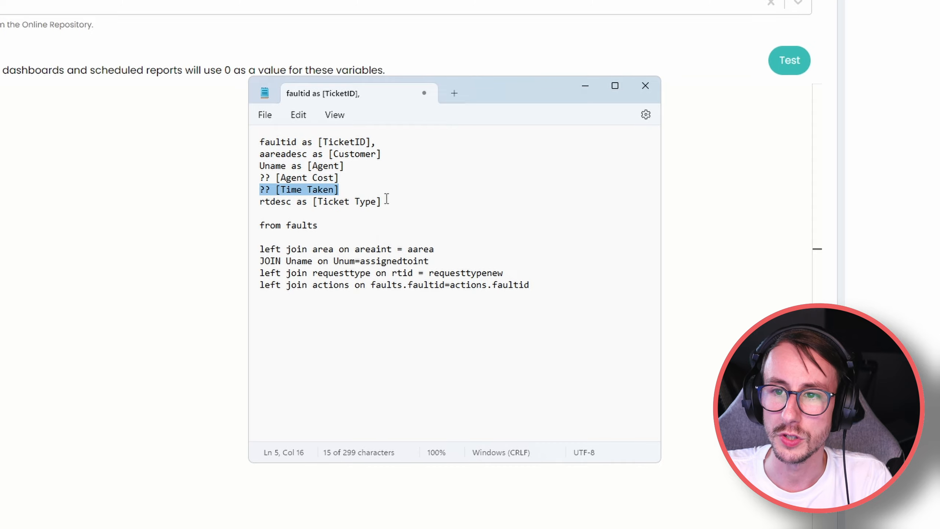
drag(385, 202, 260, 202)
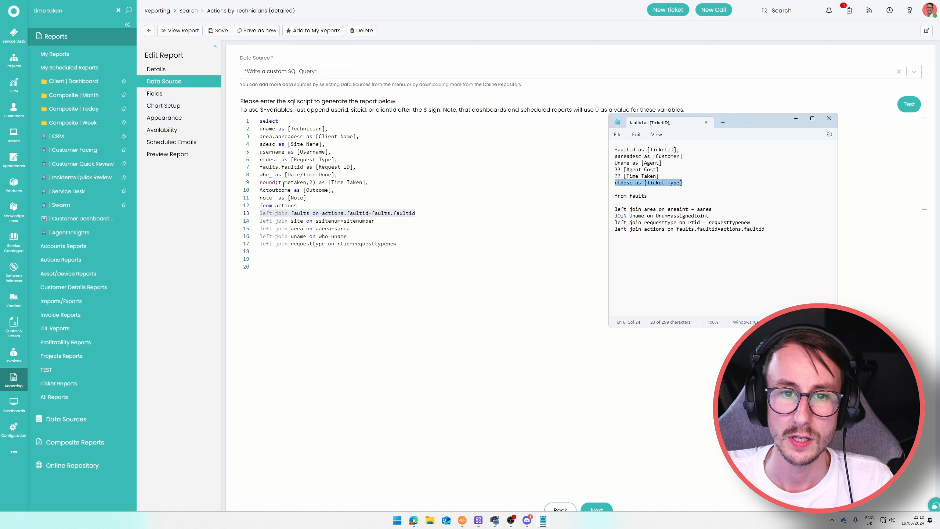
Replace the '?? [Time Taken]' placeholder with round(timetaken,2) as [Time Taken] from the existing report.
drag(261, 184, 364, 184)
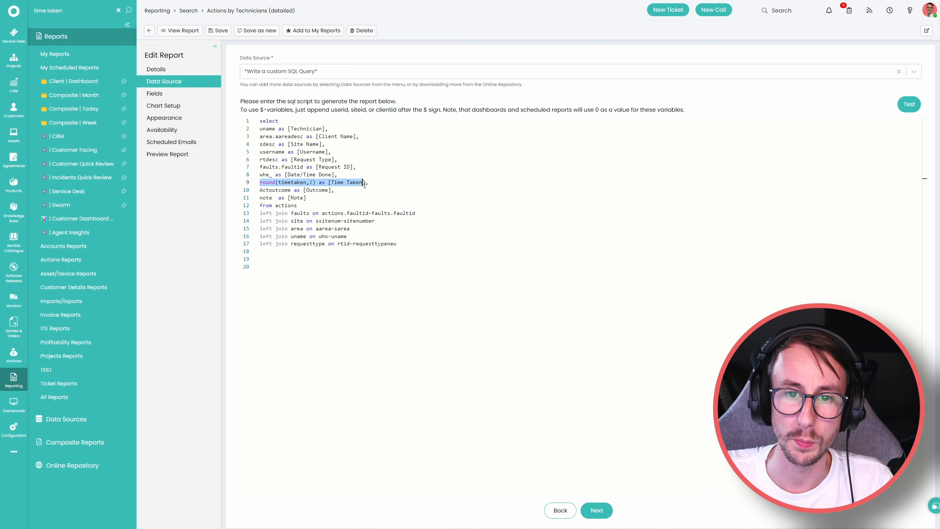
key(alt+Tab)
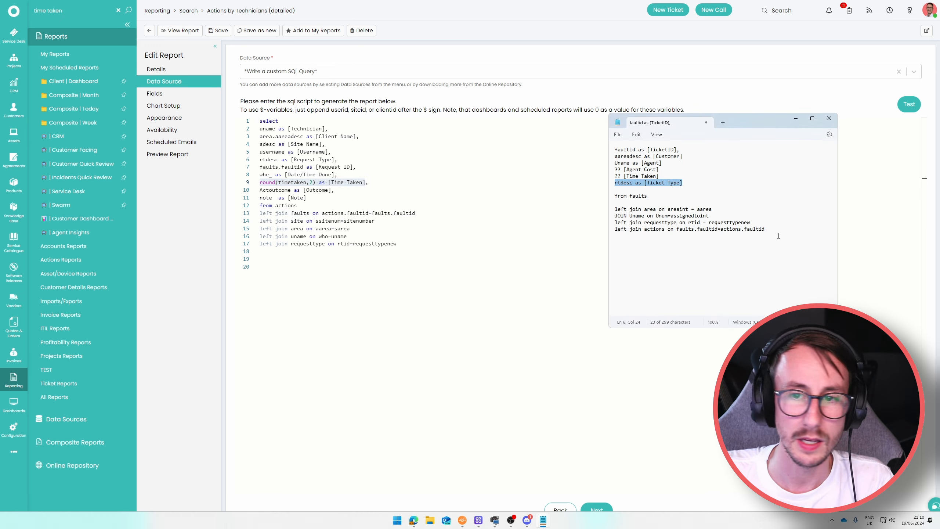
drag(660, 177, 615, 177)
text(round(timetaken,2) as [Time Taken])
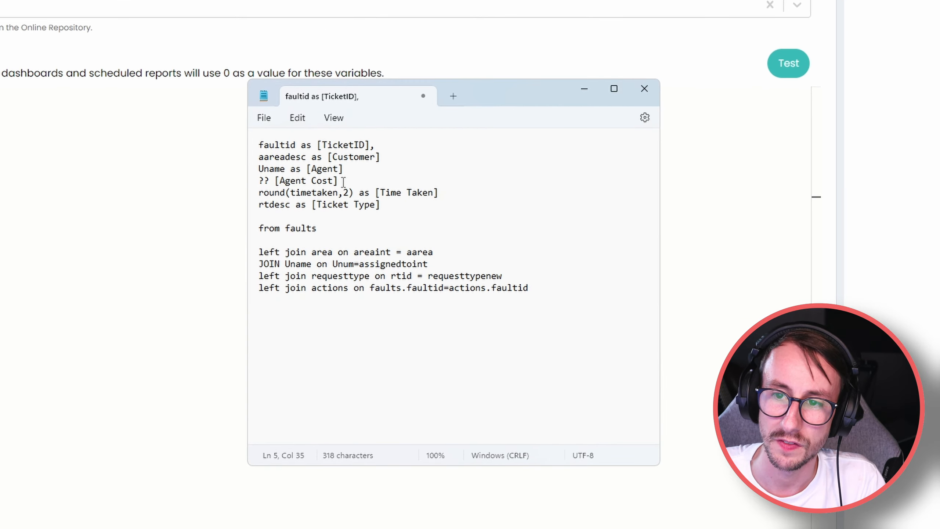
Check the missing Agent Cost column and Unum key in the uname join, then move the draft aside.
drag(337, 181, 275, 181)
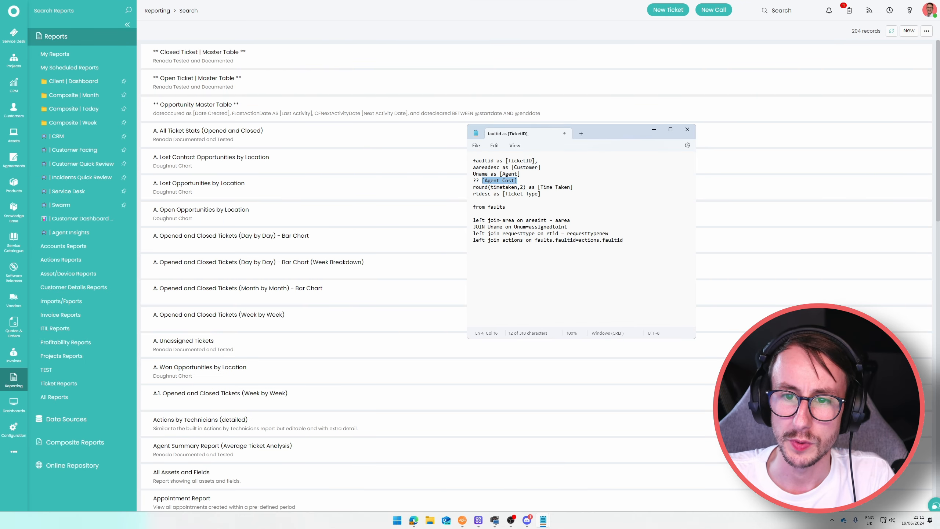
drag(500, 222, 524, 242)
click(501, 253)
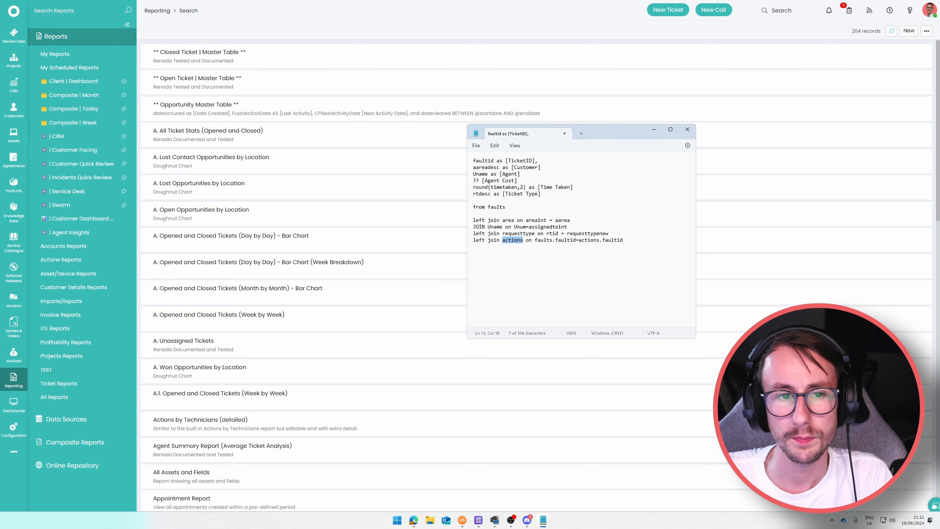
drag(612, 129, 1, 77)
Open TEST > Youtube Cost Report's data source and change its query to select * from uname.
click(87, 326)
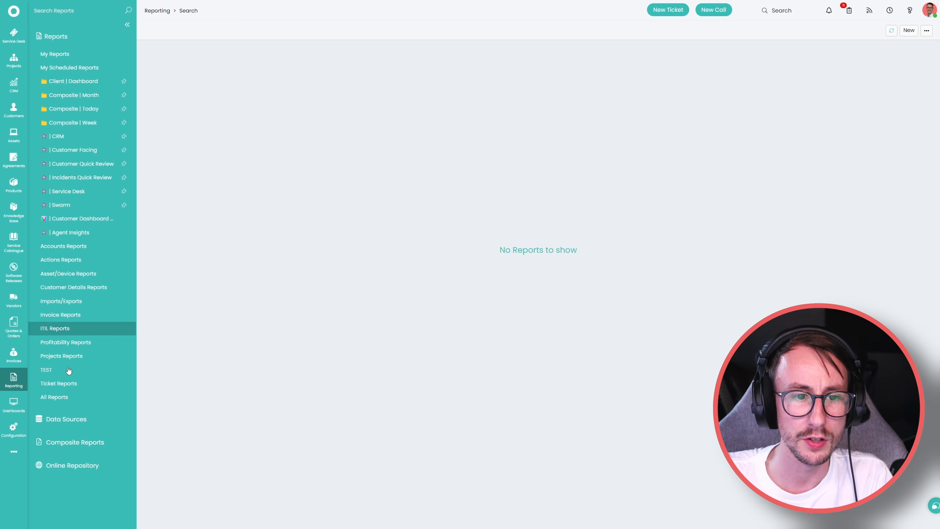
click(69, 369)
click(217, 64)
click(164, 81)
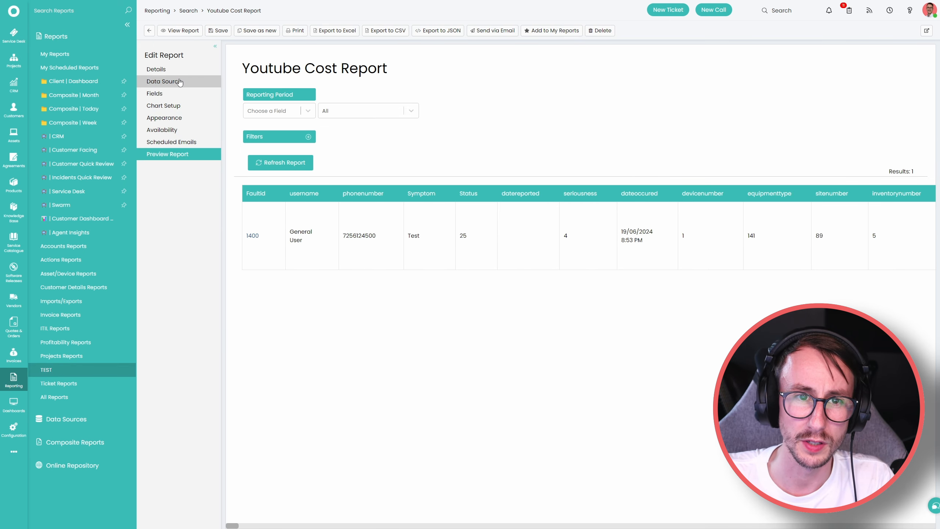
drag(382, 121, 307, 122)
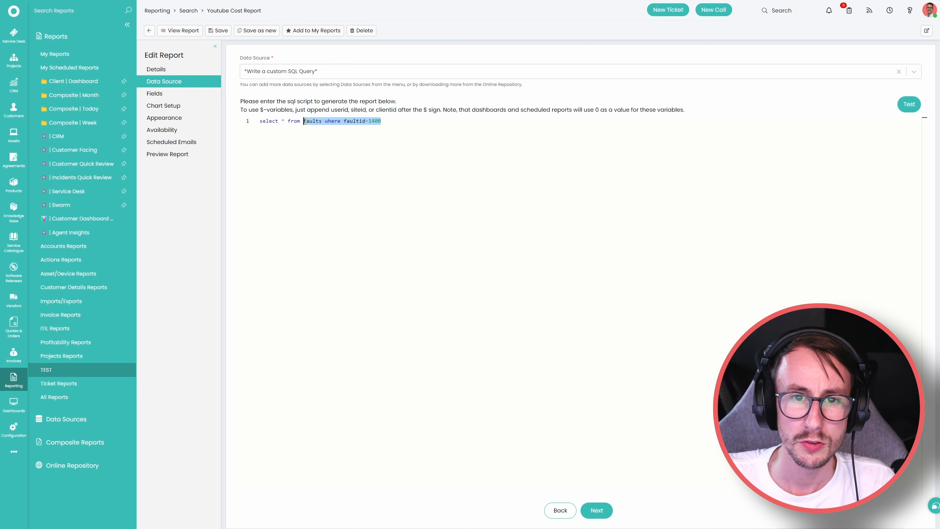
text(uname)
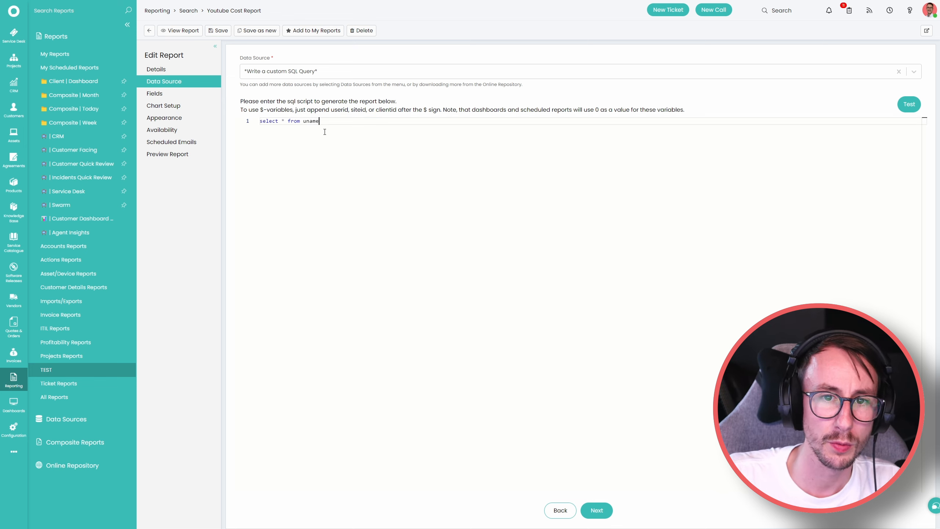
Review the draft's Uname references and the assignedtoint key in the uname join.
key(alt+Tab)
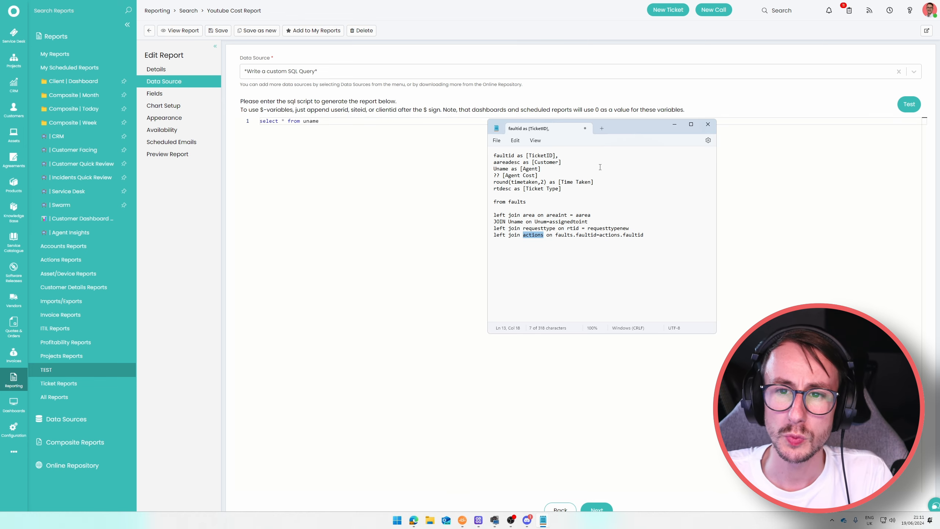
double_click(500, 169)
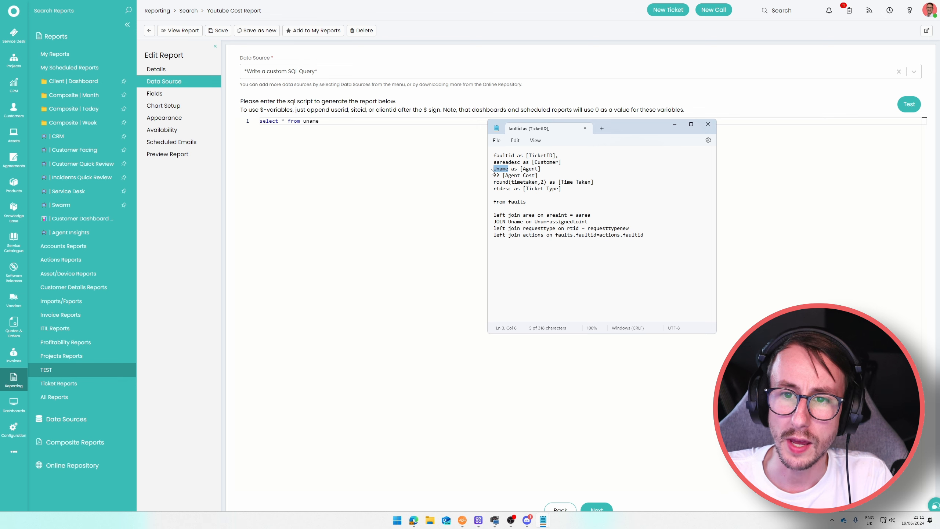
double_click(519, 221)
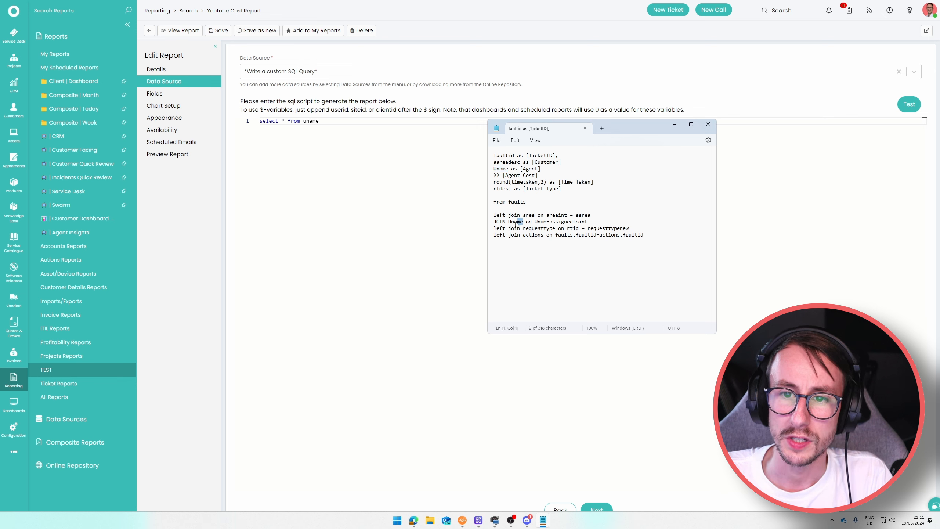
click(547, 228)
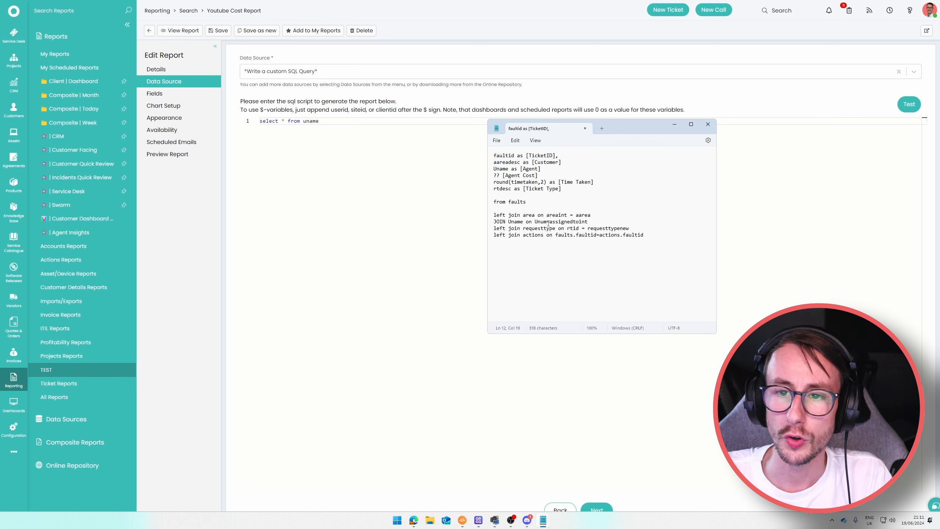
drag(550, 222, 588, 222)
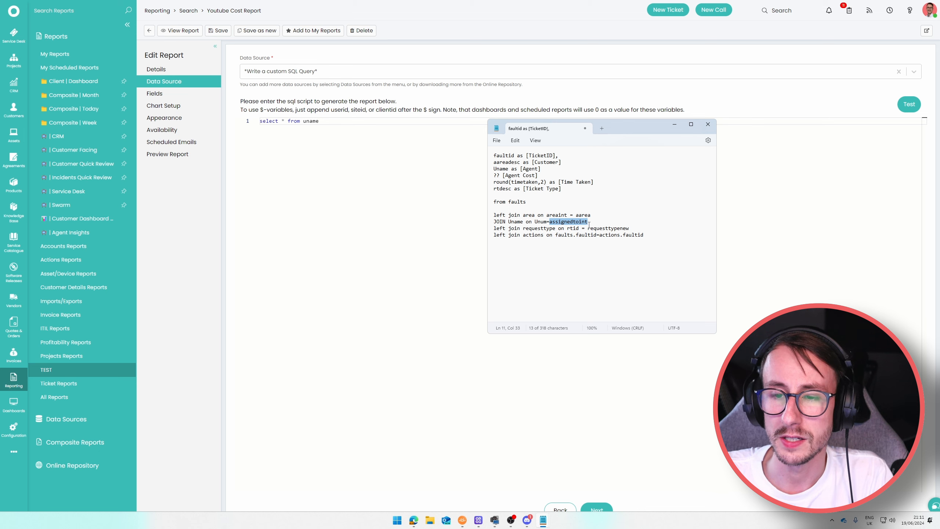
click(589, 223)
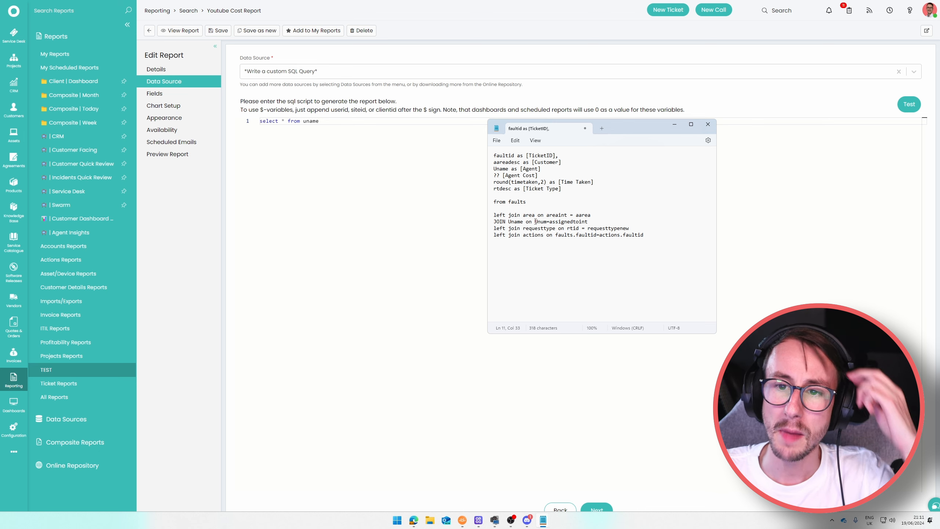
drag(523, 222, 512, 222)
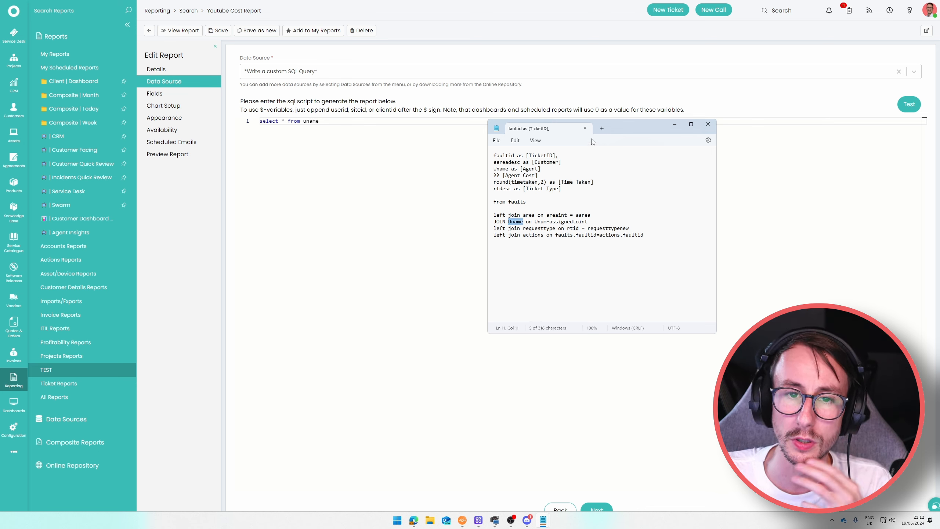
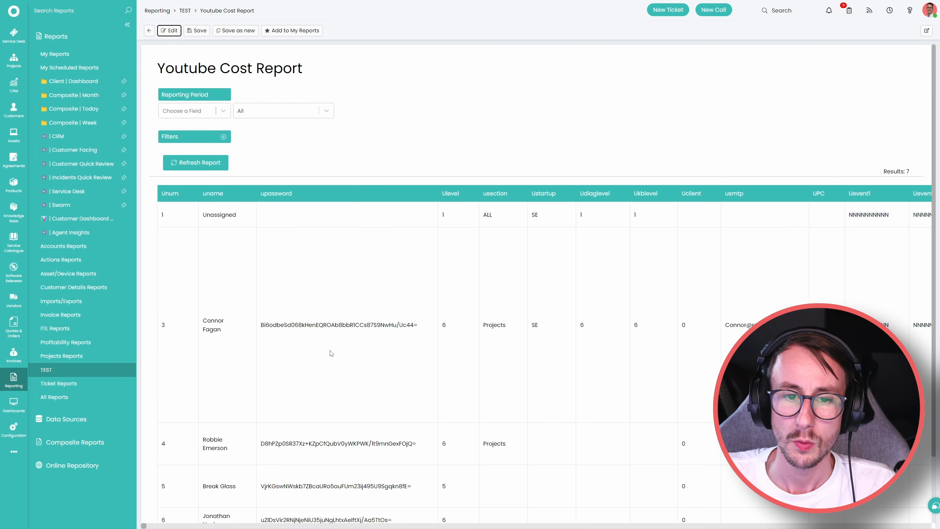
Search the Youtube Cost Report results for 'cost' with find-in-page.
click(269, 419)
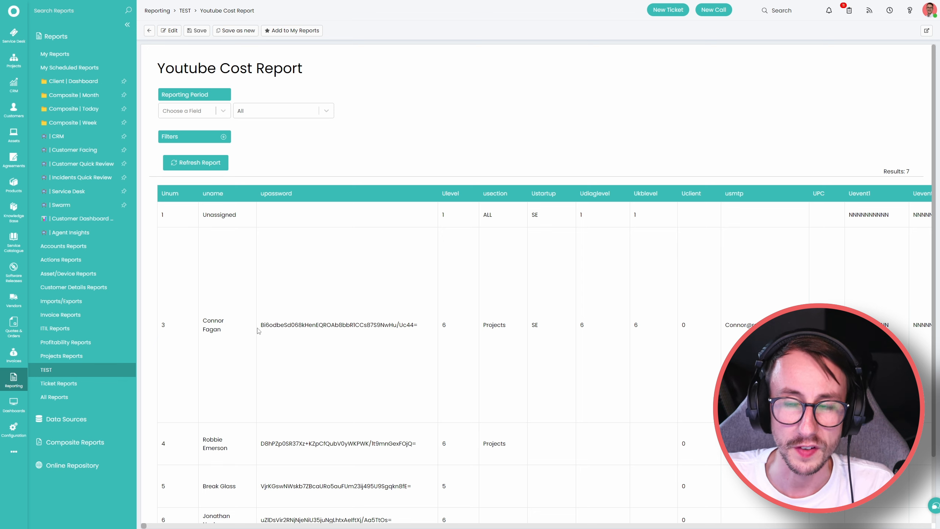
drag(225, 331, 202, 322)
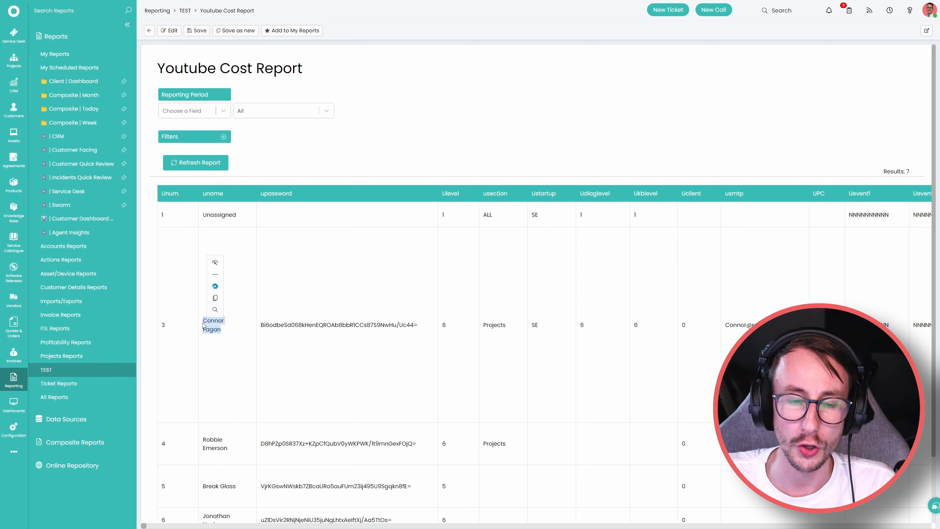
click(342, 306)
key(ctrl+f)
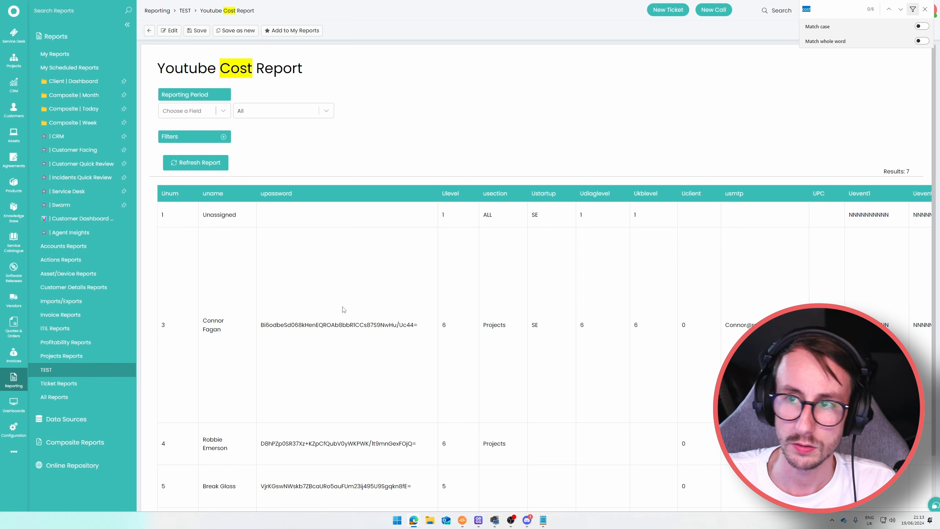
text(c)
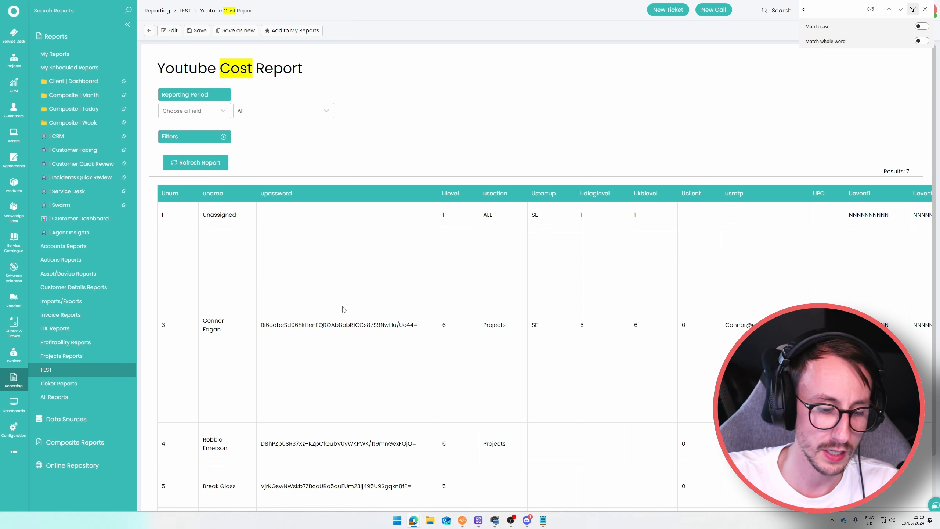
text(ost)
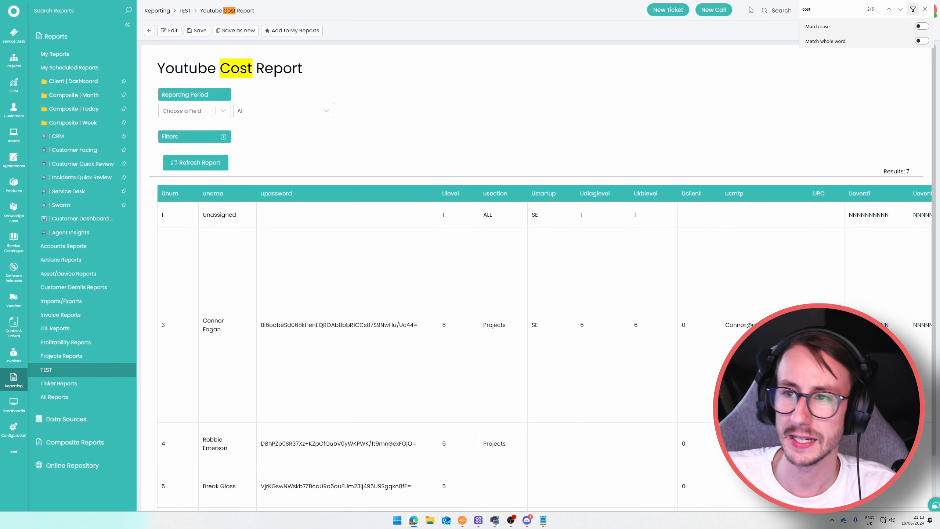
key(Return)
key(Return)
key(Return)
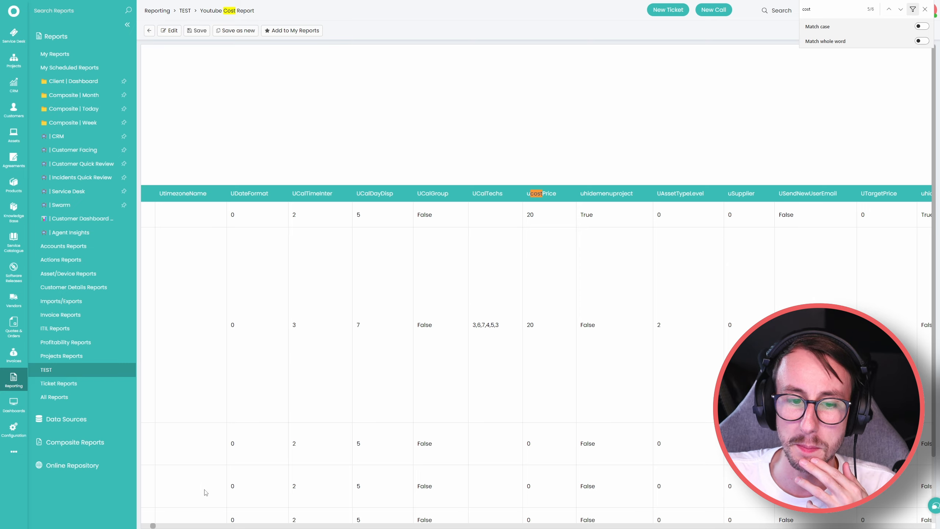
Step through the 'cost' matches to the ucostPrice column showing values 20 and 0.
drag(157, 526, 147, 525)
triple_click(210, 326)
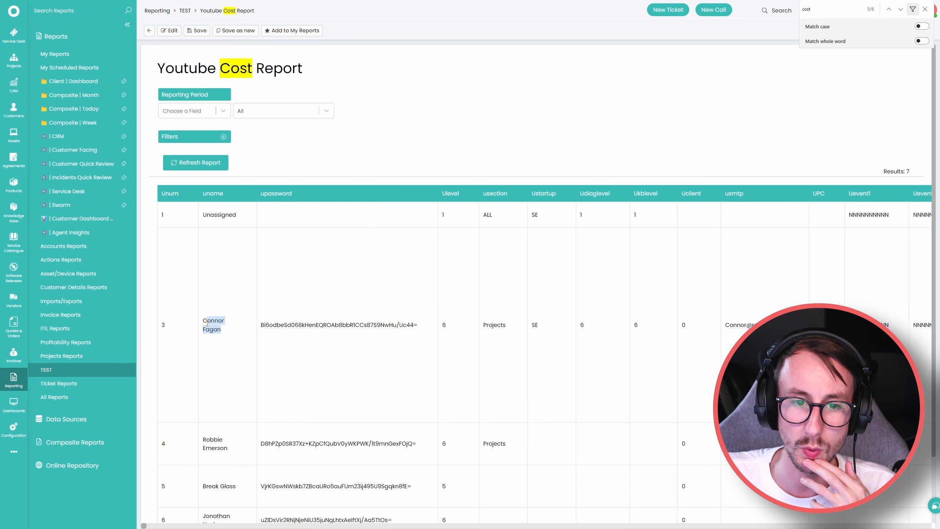
scroll(532, 436, down, 2)
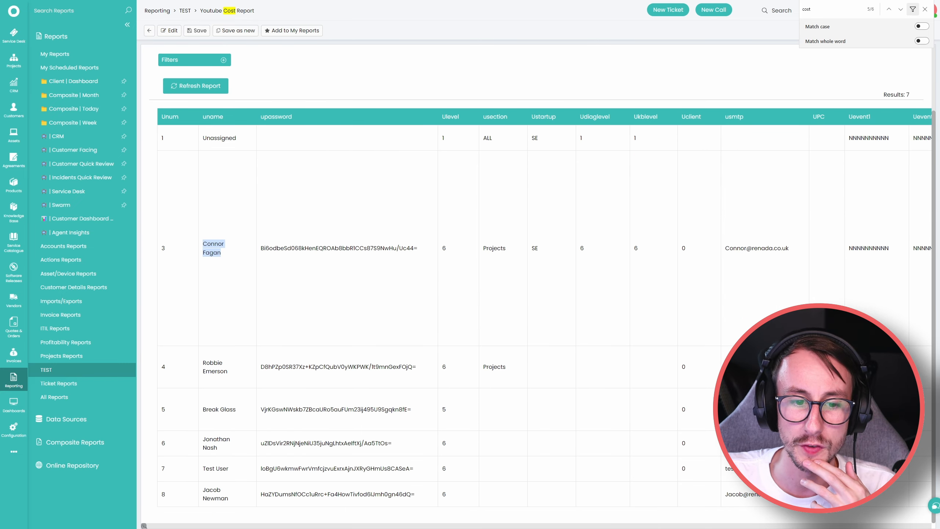
drag(144, 527, 159, 518)
click(834, 9)
key(Return)
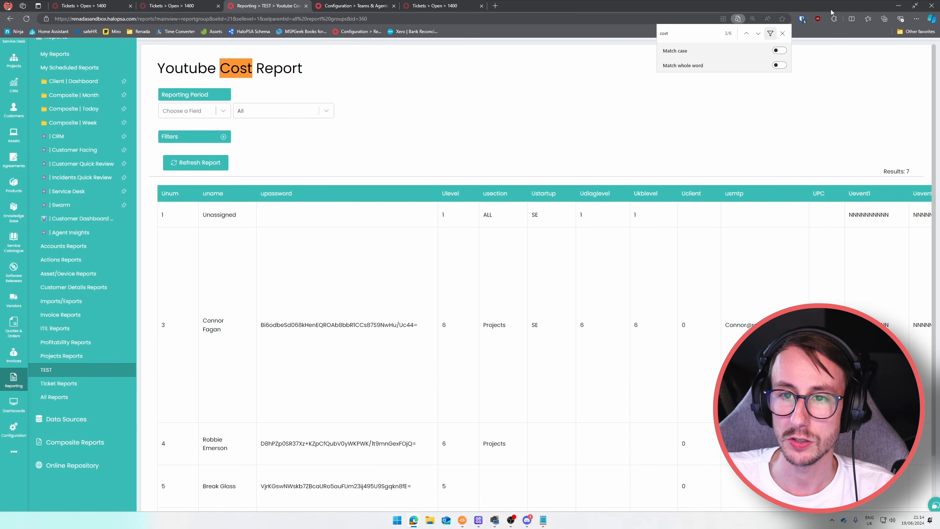
key(Return)
scroll(531, 494, down, 2)
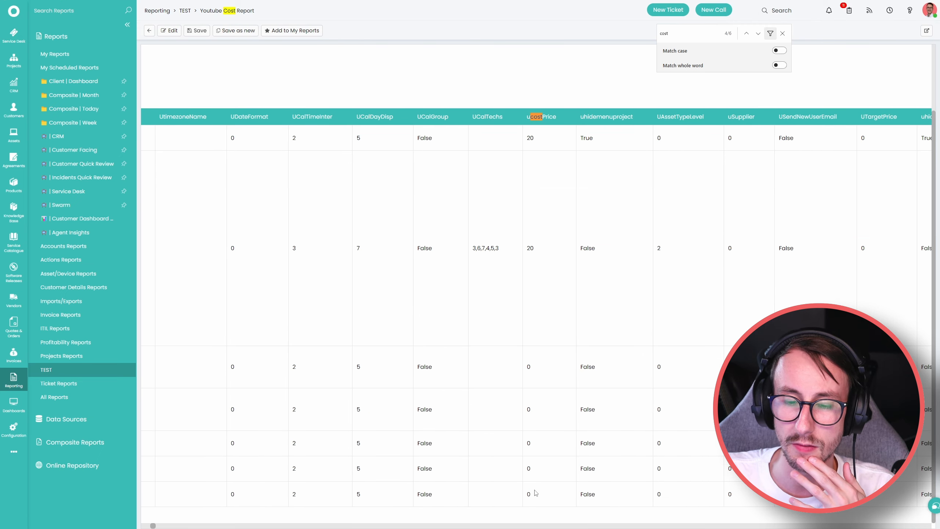
Open an agent's record under Configuration > Teams & Agents > Agents.
click(14, 429)
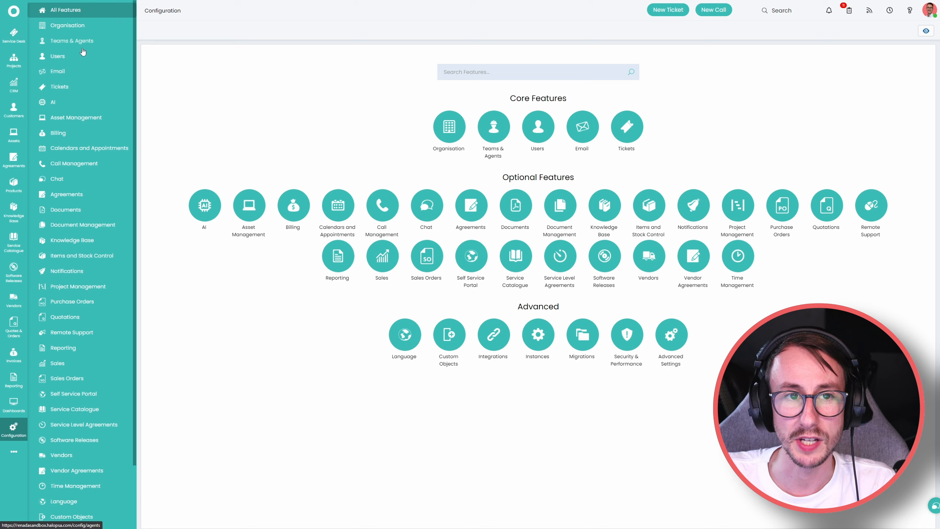
click(83, 41)
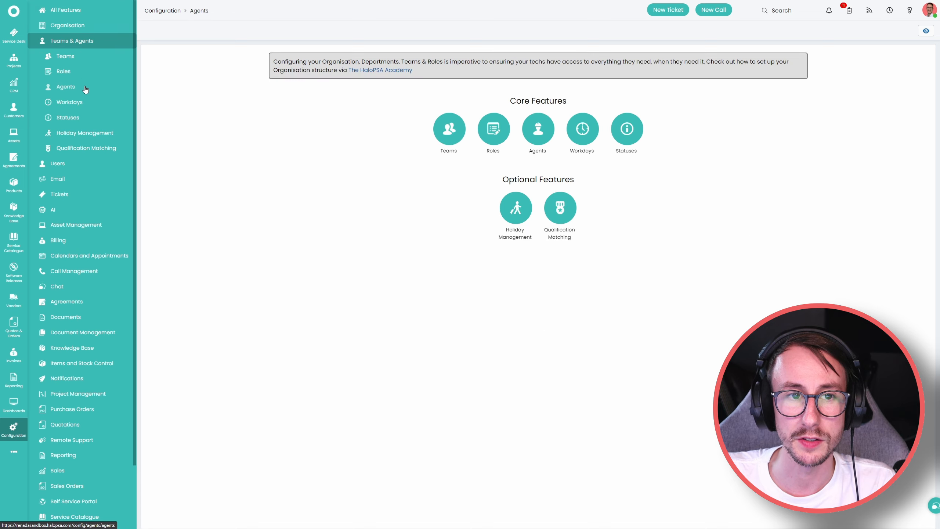
click(105, 87)
click(237, 141)
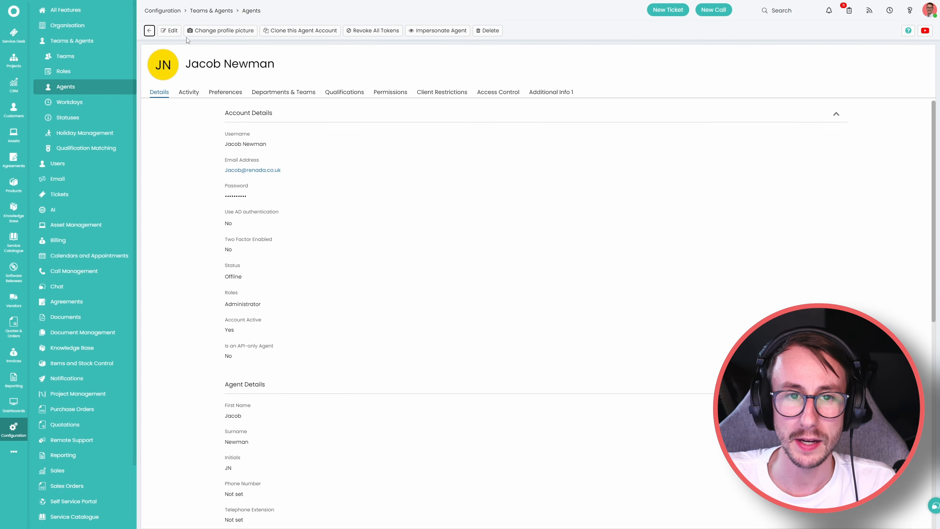
Set the agent's Cost per hour to 20, save, and return to Reporting.
click(170, 31)
scroll(191, 293, down, 12)
double_click(226, 382)
text(20)
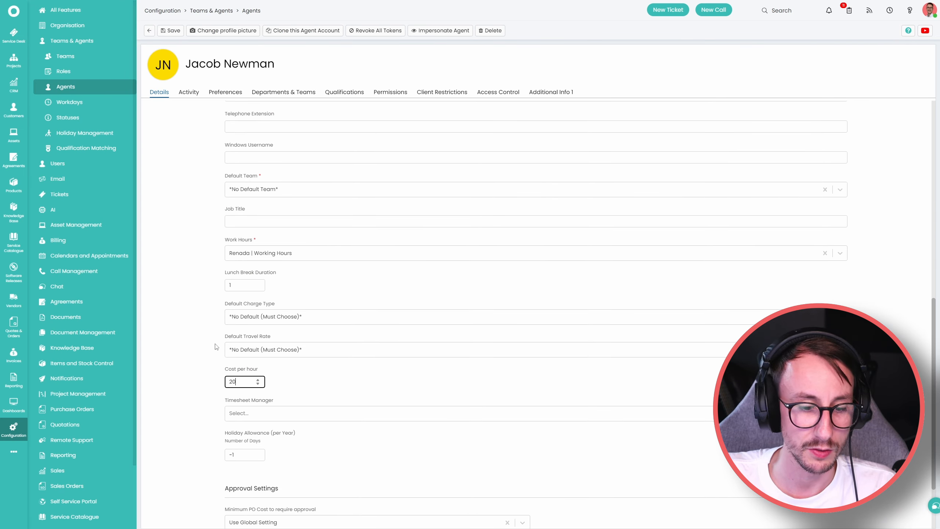
click(170, 31)
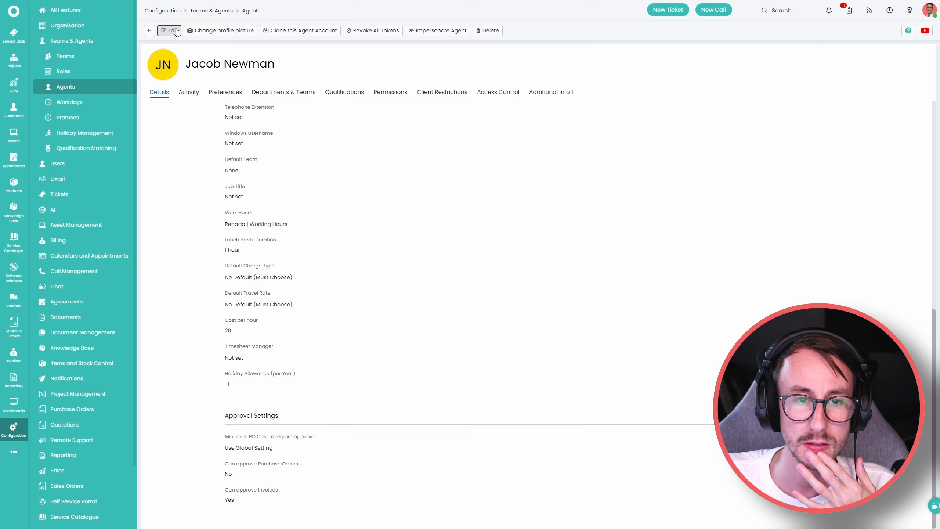
click(13, 380)
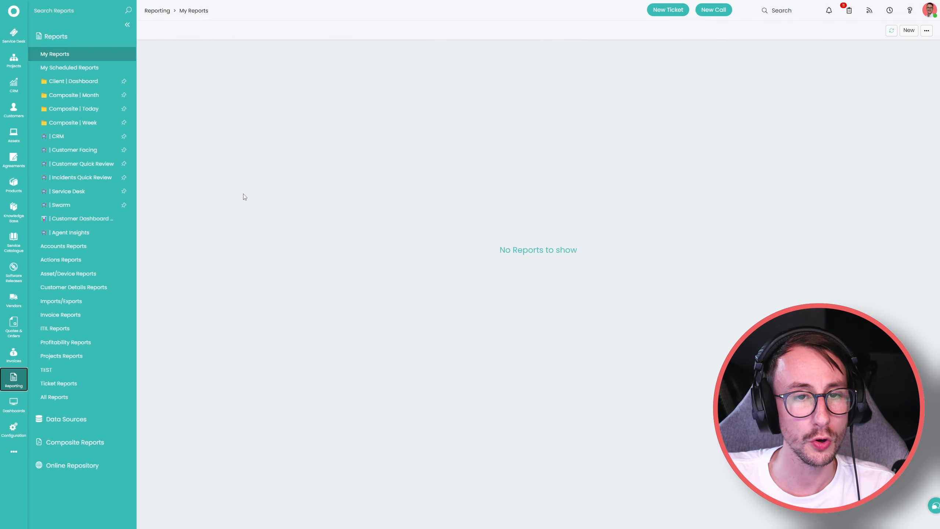
Open TEST > Youtube Cost Report's Data Source and select the query's table-and-filter part.
click(46, 369)
click(200, 53)
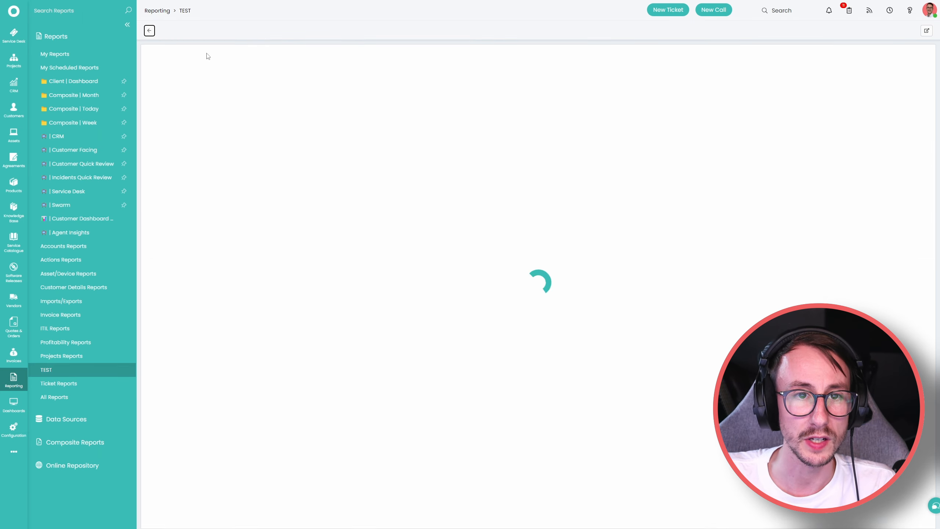
click(181, 81)
drag(382, 122, 307, 124)
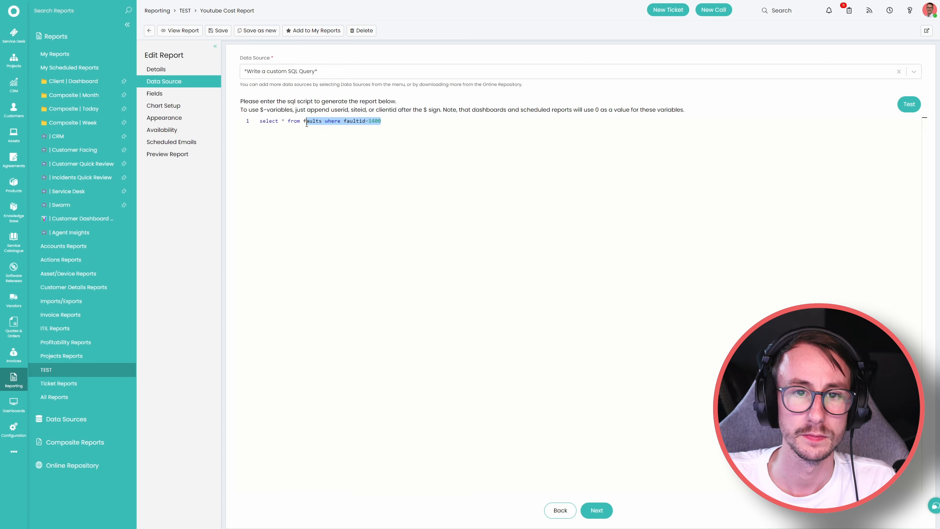
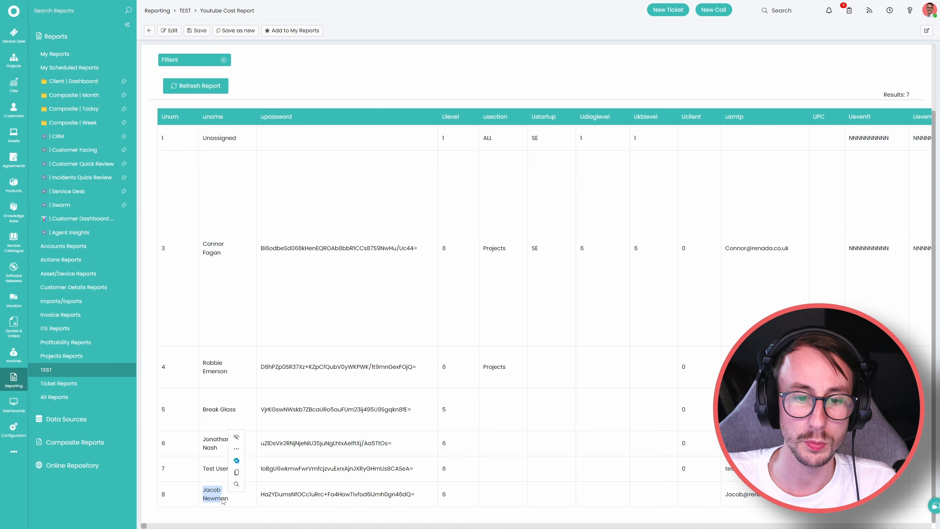
Search the report for 'cost' to find the UCostPrice column, and bring the Notepad SQL draft alongside.
key(ctrl+f)
text(cost)
key(Return)
key(Return)
key(Return)
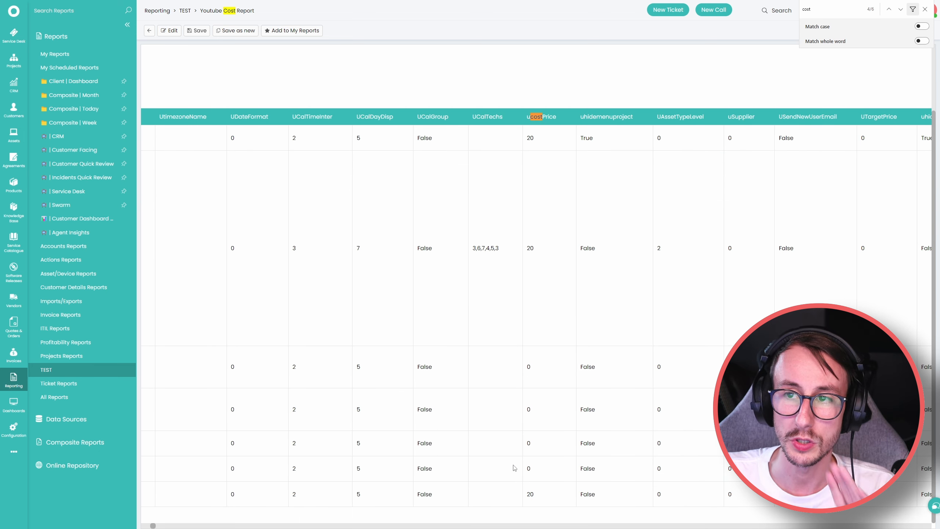
drag(0, 37, 767, 148)
drag(643, 189, 639, 192)
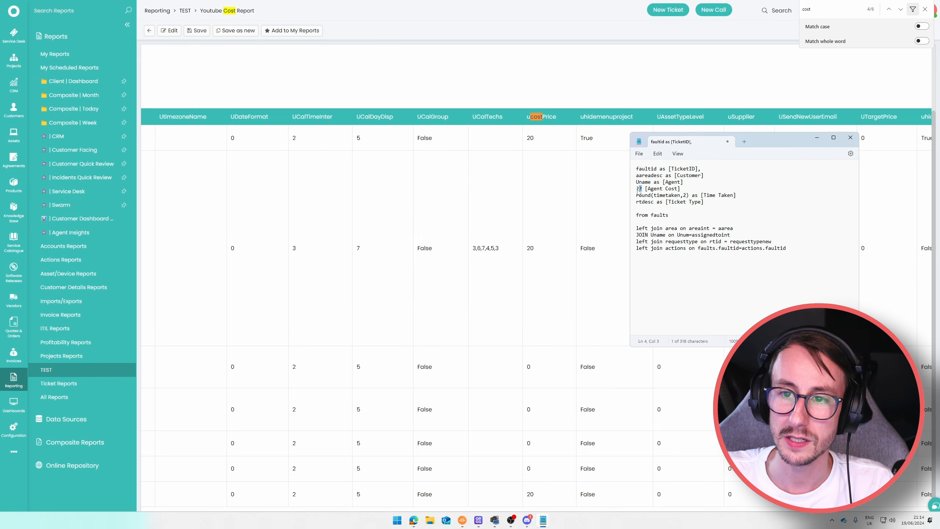
Change the Agent Cost expression in the draft to ucost*timetaken.
text(ucost)
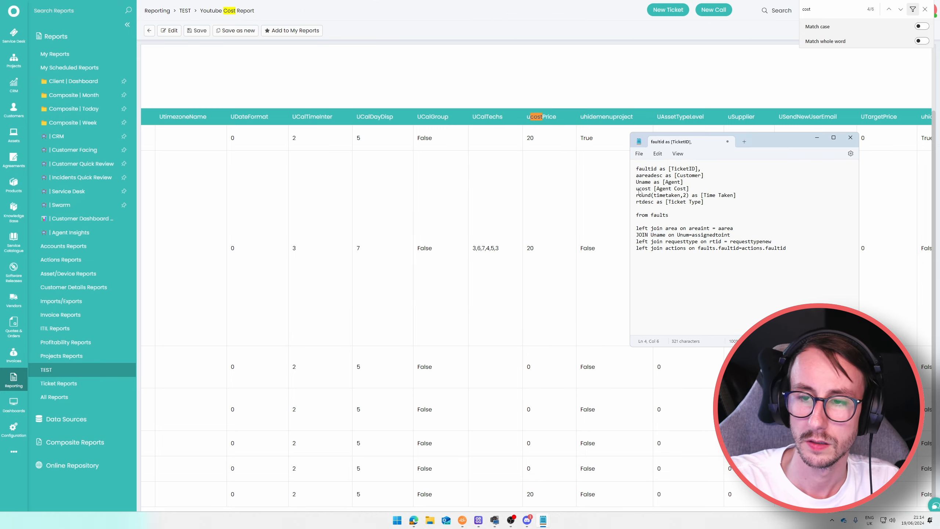
text( as)
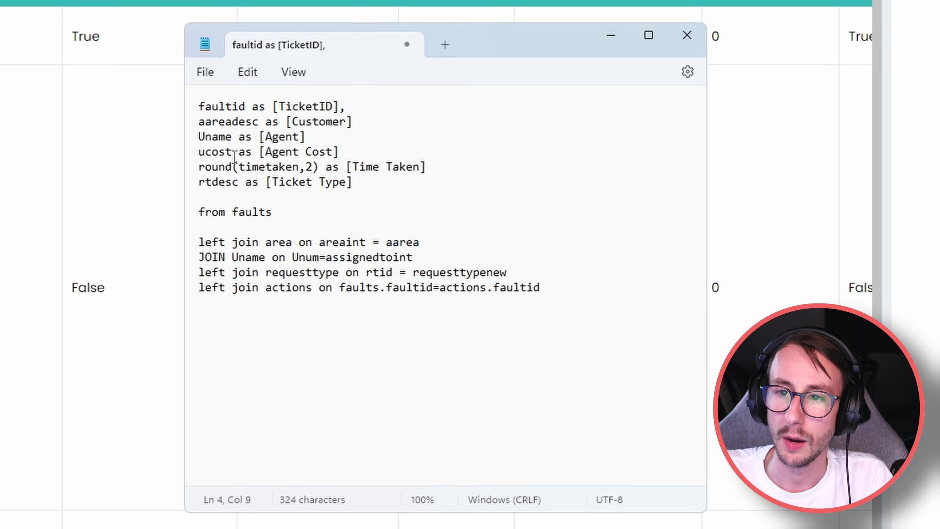
drag(235, 157, 189, 158)
click(331, 207)
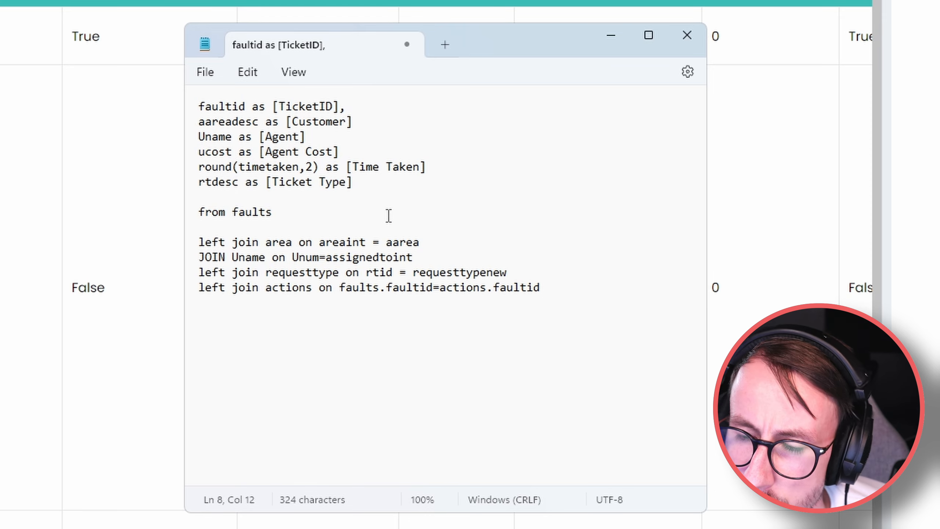
drag(185, 222, 137, 213)
drag(186, 157, 153, 162)
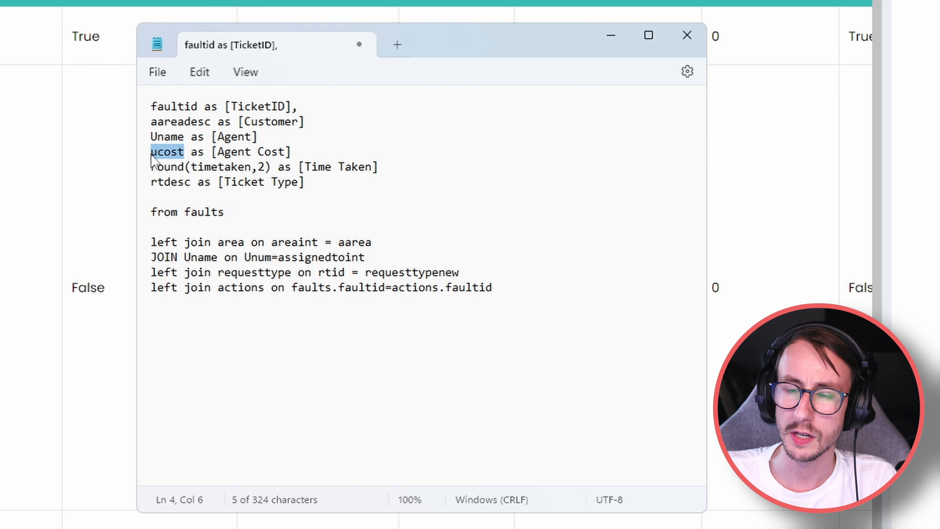
click(185, 152)
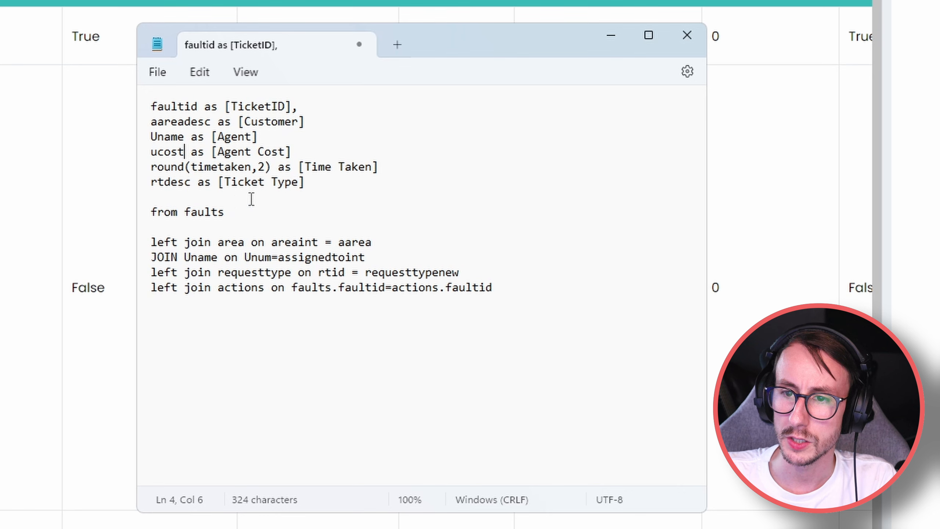
drag(254, 171, 197, 173)
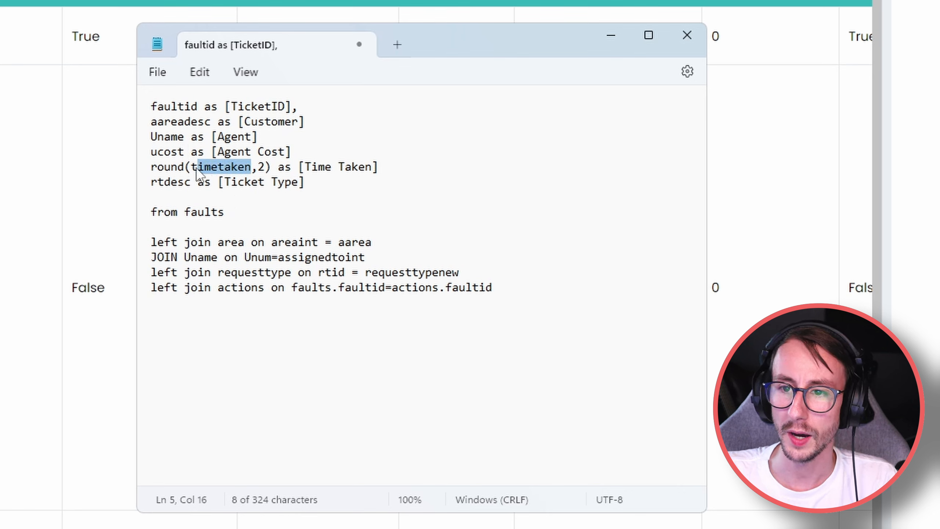
click(185, 151)
text(*timetaken)
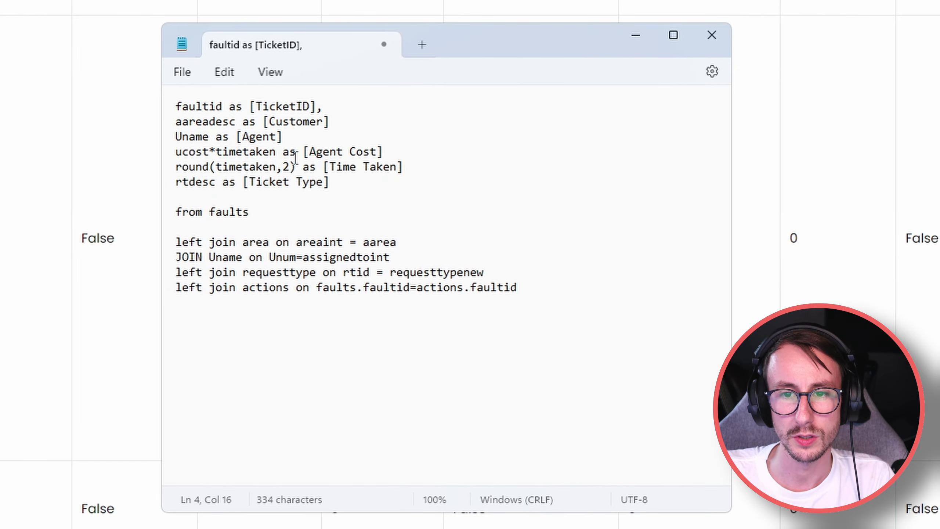
Wrap the expression as sum(ucost*timetaken), select the whole query and minimise Notepad.
click(178, 153)
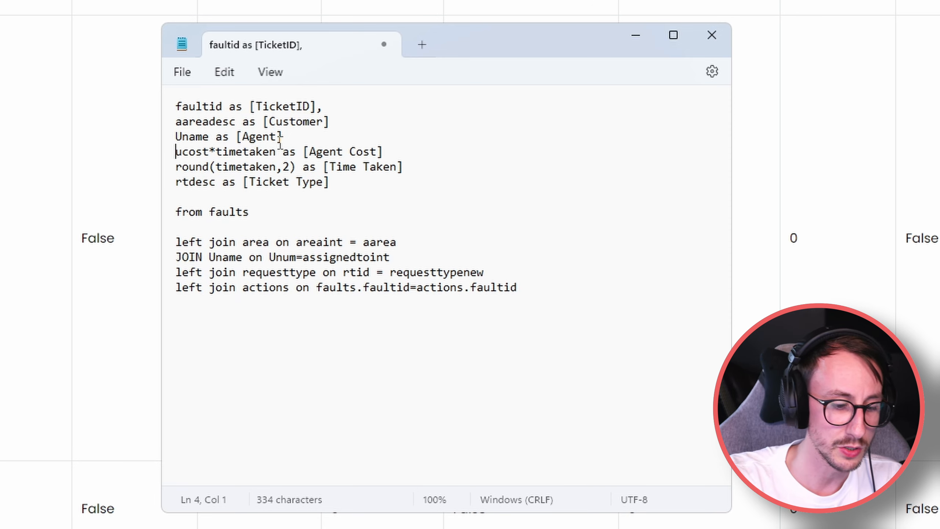
text(sum()
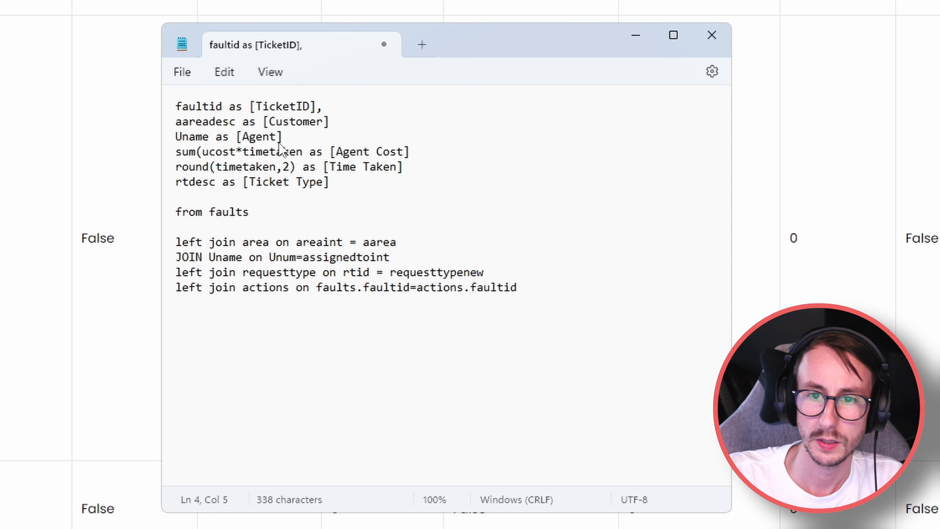
key(Right)
key(Right)
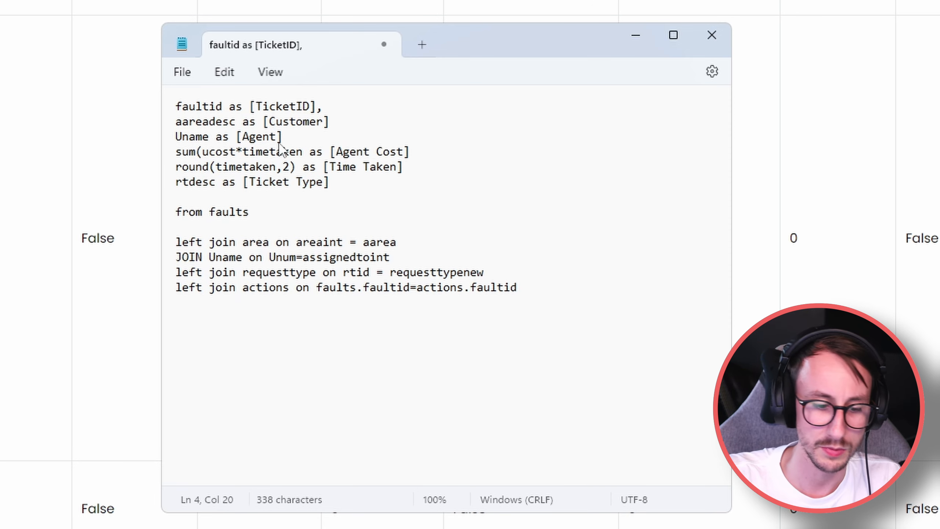
text())
click(581, 307)
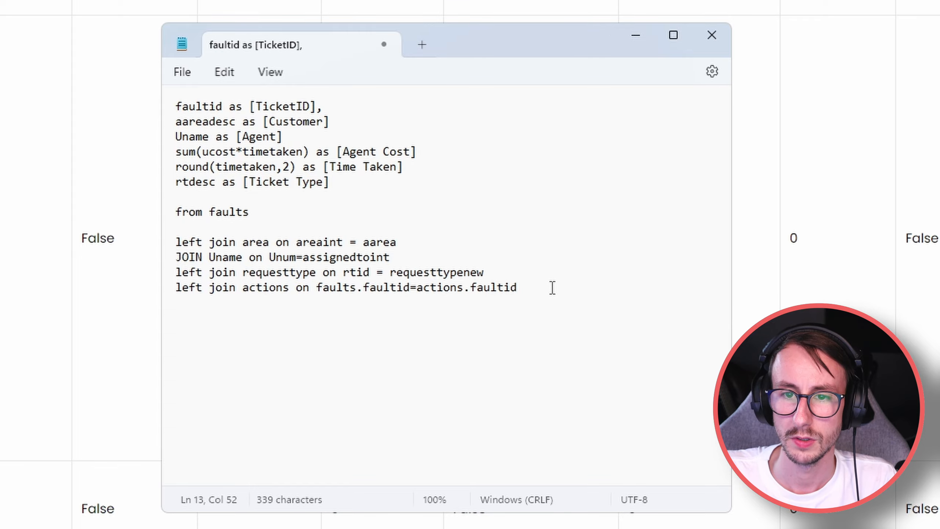
drag(552, 291, 164, 109)
key(ctrl+c)
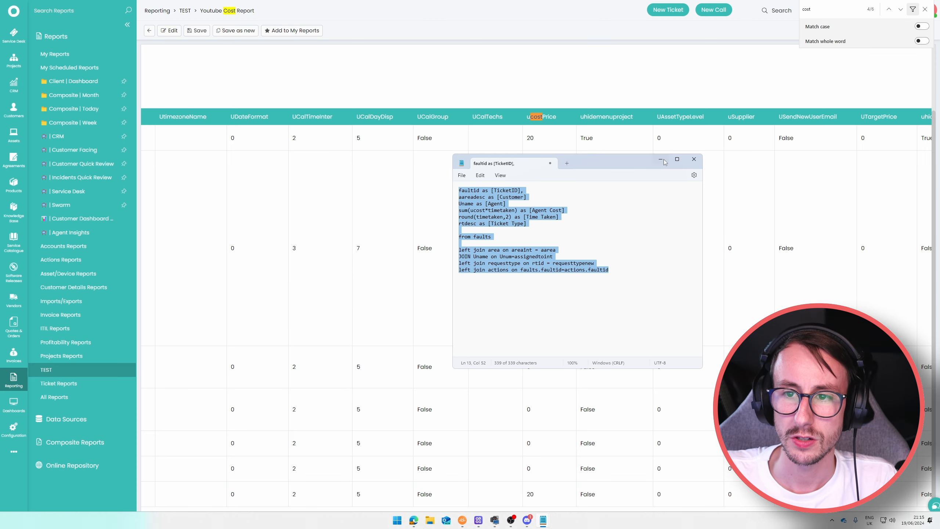
click(636, 35)
Replace the report's default SQL with the drafted query and add select on line 1.
click(169, 31)
key(ctrl+a)
key(ctrl+v)
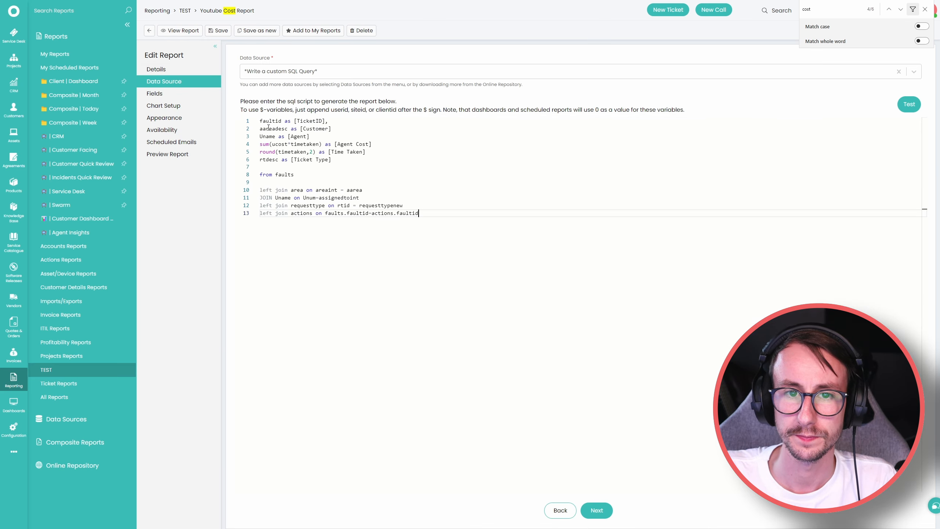
click(261, 121)
key(Return)
key(Return)
key(Up)
key(Up)
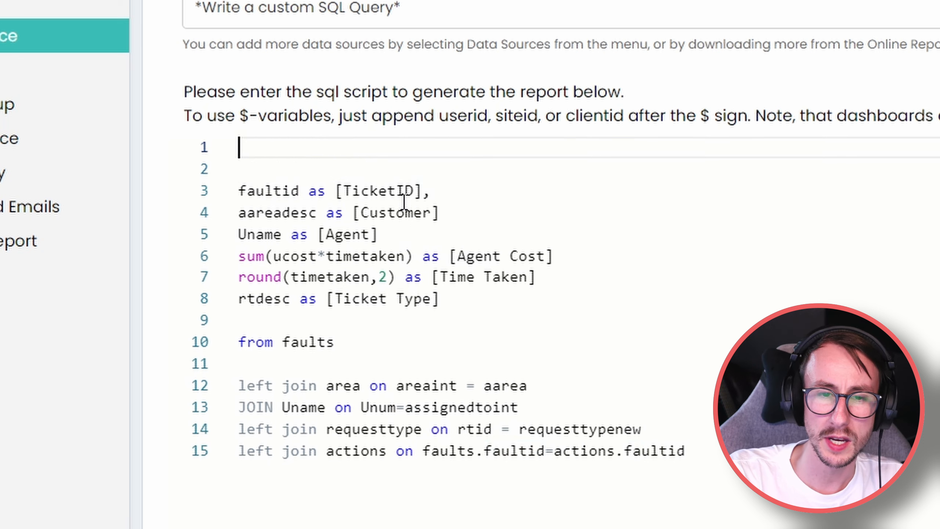
text(select)
Add commas after the Customer, Agent, Agent Cost and Time Taken column lines.
click(655, 329)
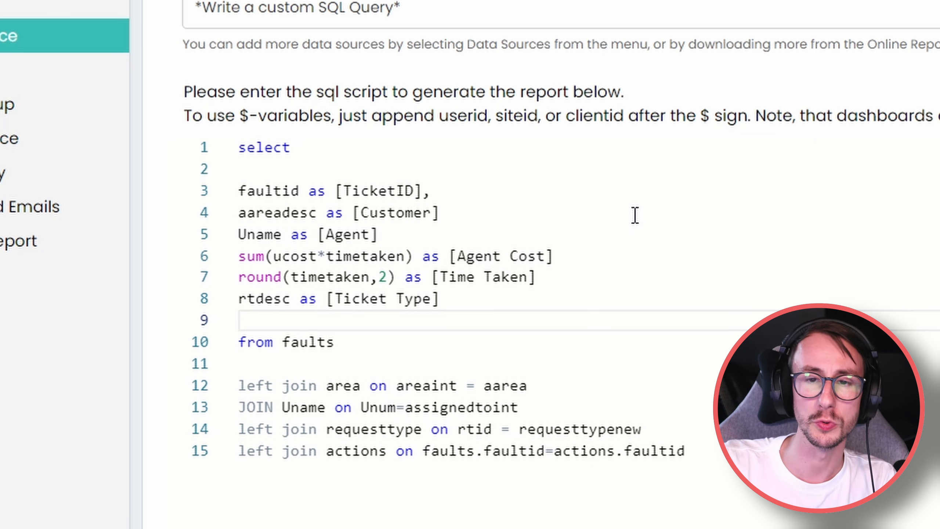
click(518, 217)
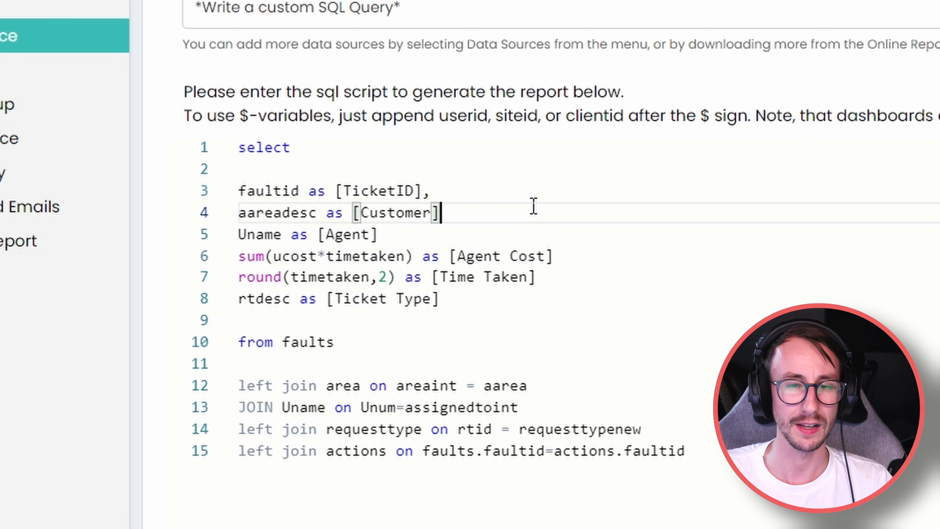
text(,)
click(480, 236)
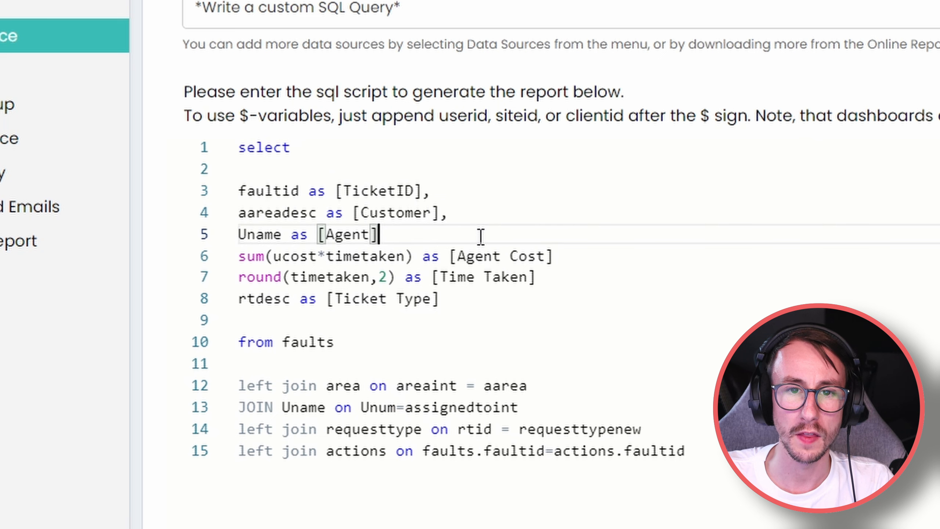
text(,)
click(579, 256)
text(,)
click(564, 279)
text(,)
click(553, 323)
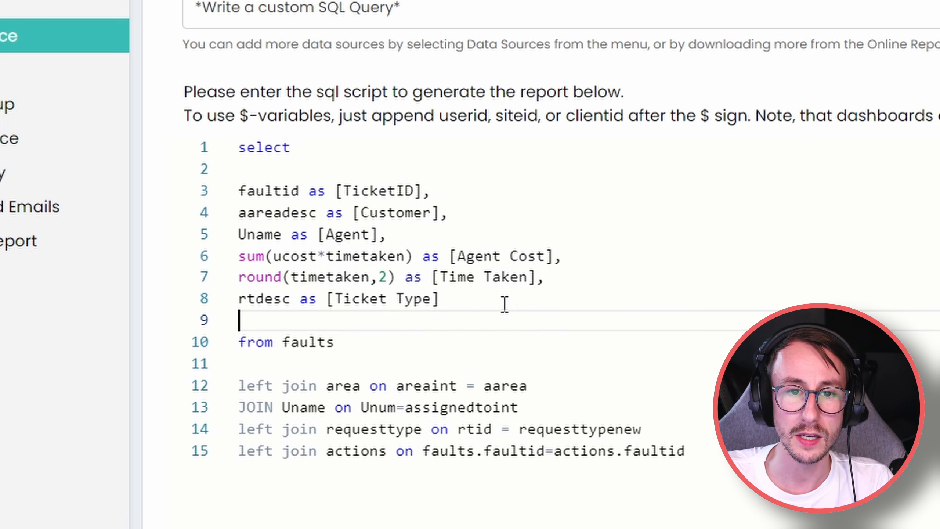
click(505, 305)
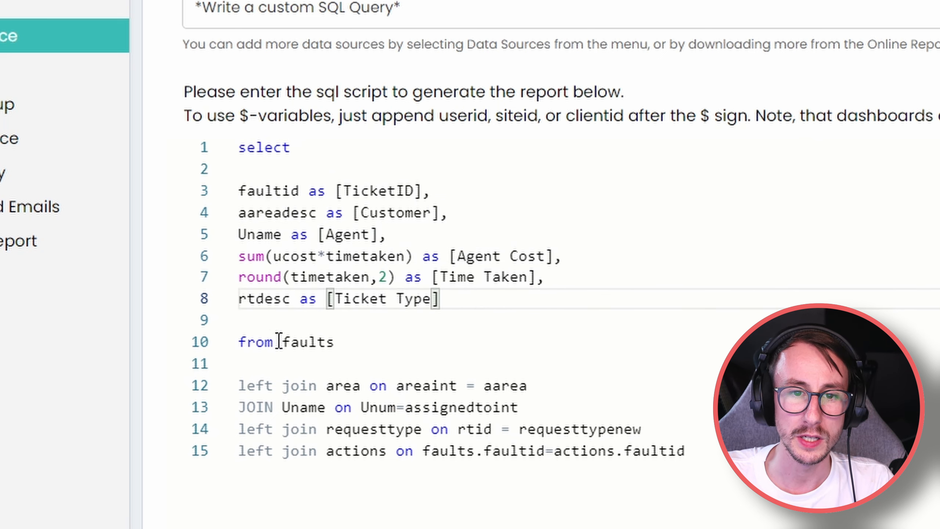
Change the JOIN on line 13 to left join.
drag(273, 407, 239, 408)
text(left join)
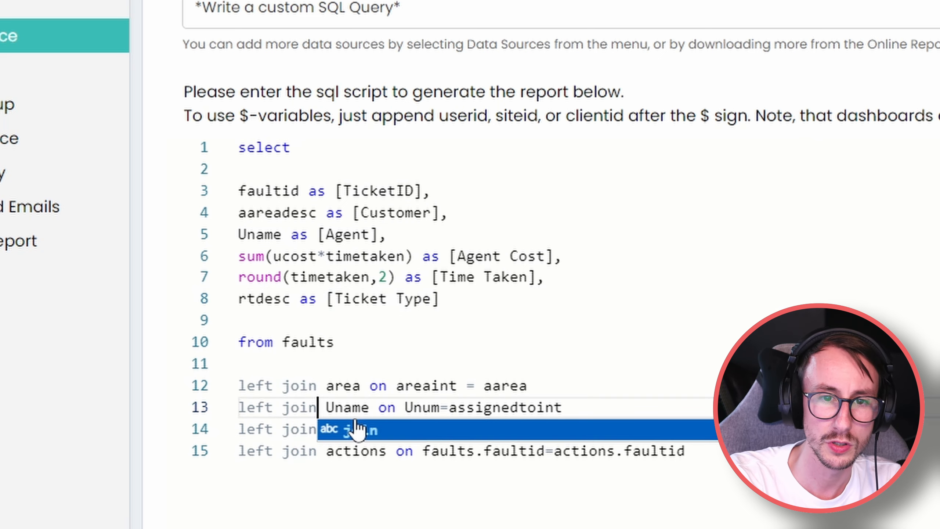
click(504, 364)
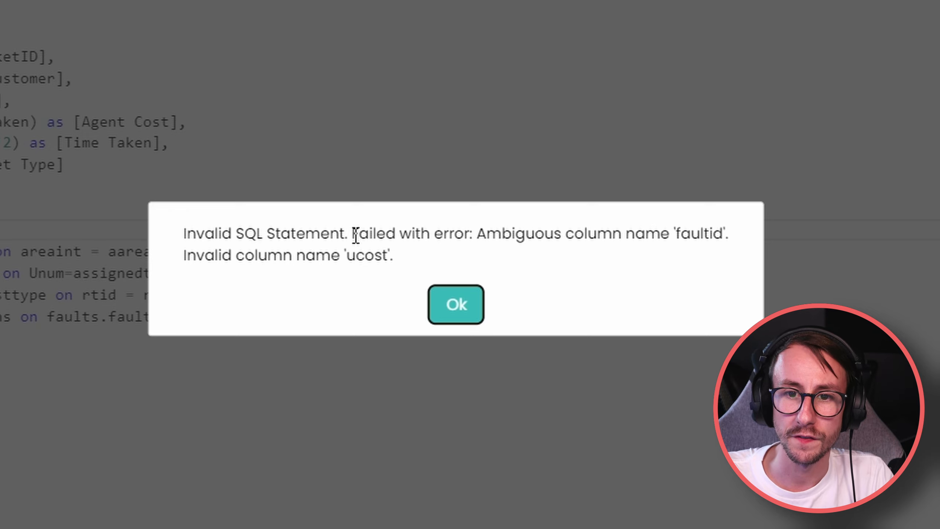
Review the ambiguous faultid error and locate faultid in the column list and joins.
drag(353, 234, 732, 243)
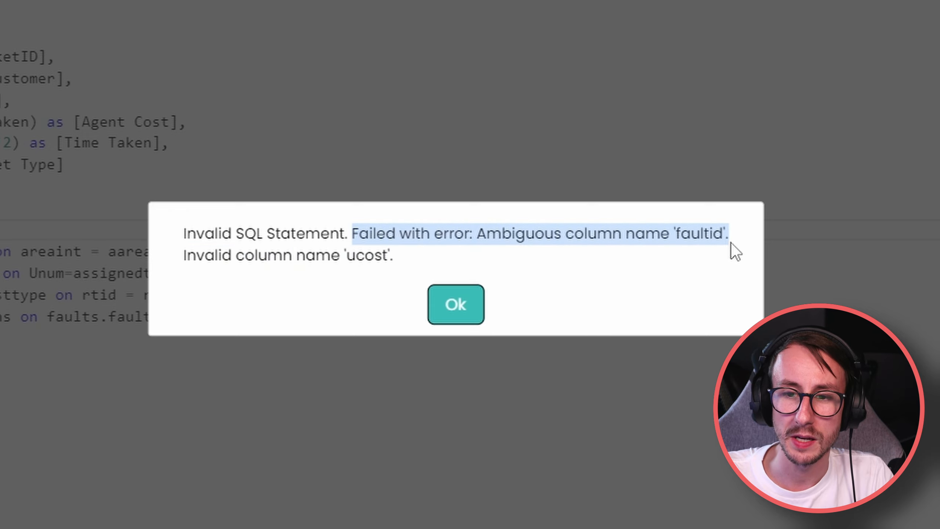
click(441, 309)
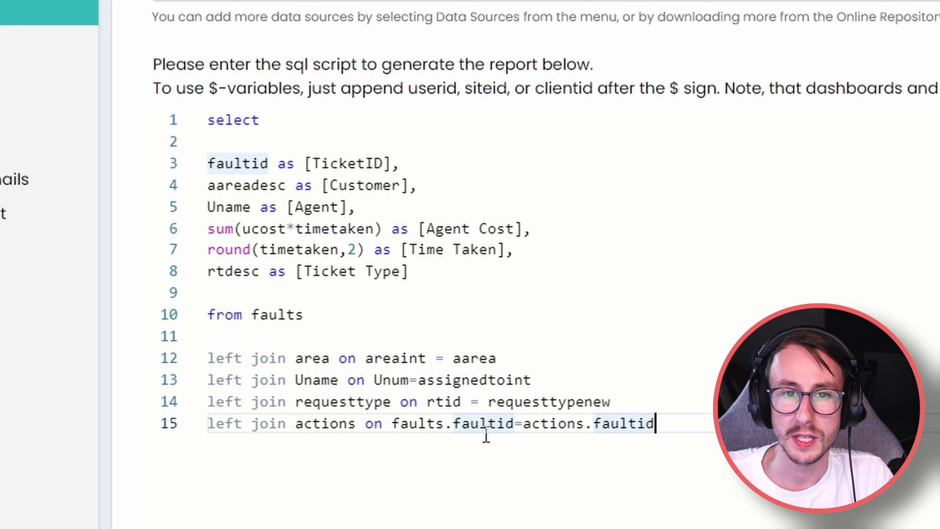
drag(392, 425, 515, 425)
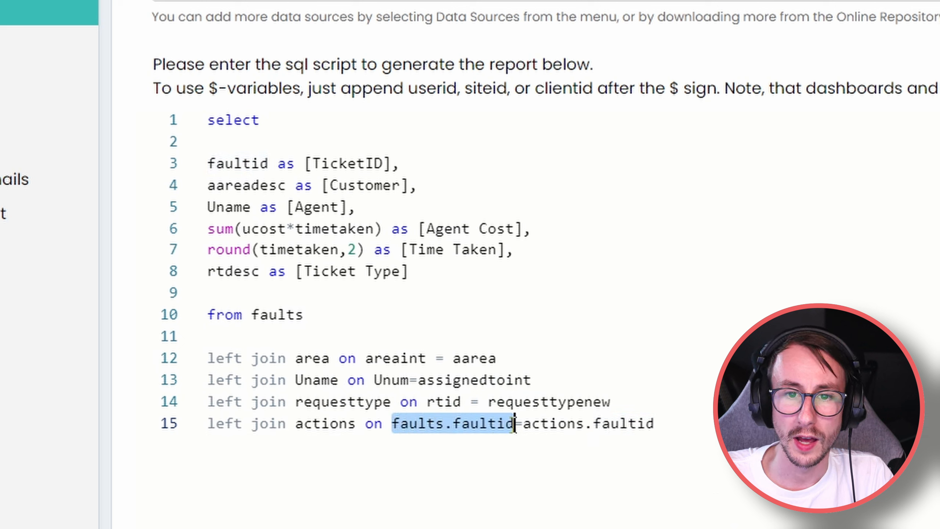
drag(594, 425, 659, 424)
click(662, 417)
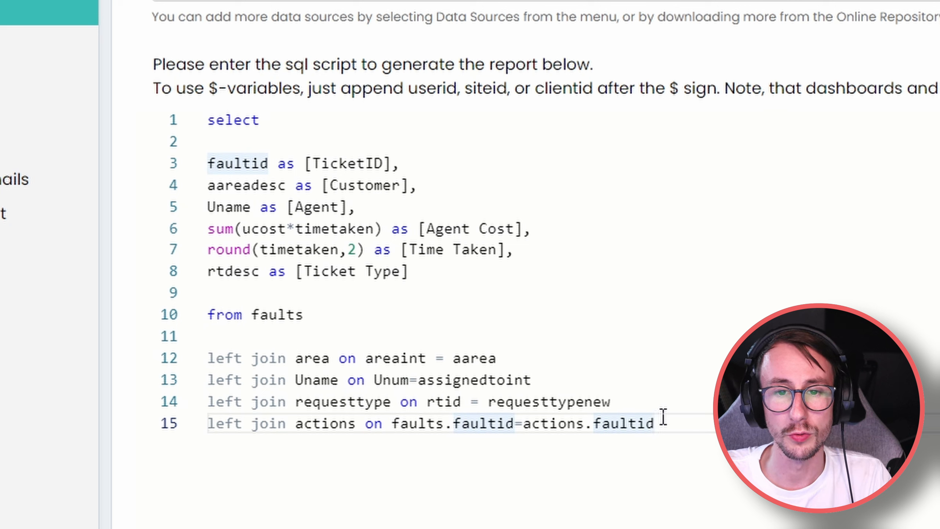
click(259, 182)
click(270, 164)
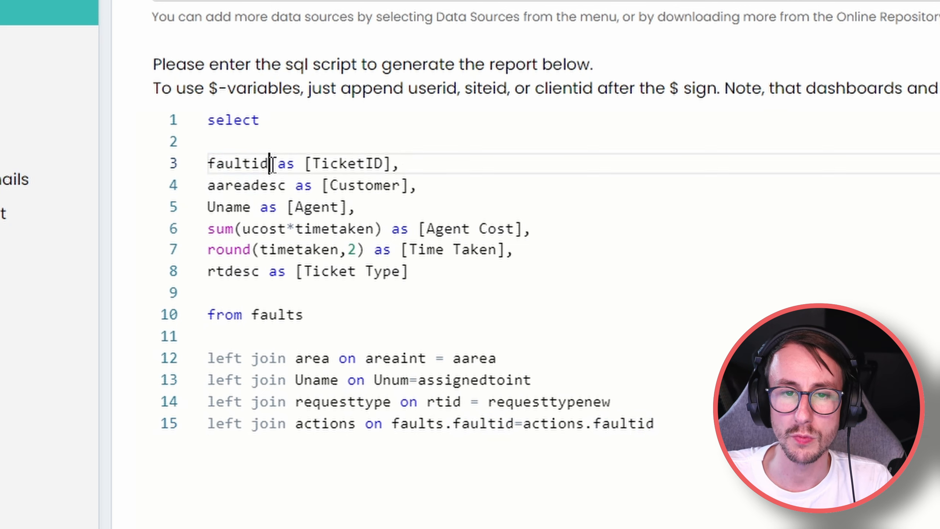
drag(269, 163, 208, 163)
click(219, 185)
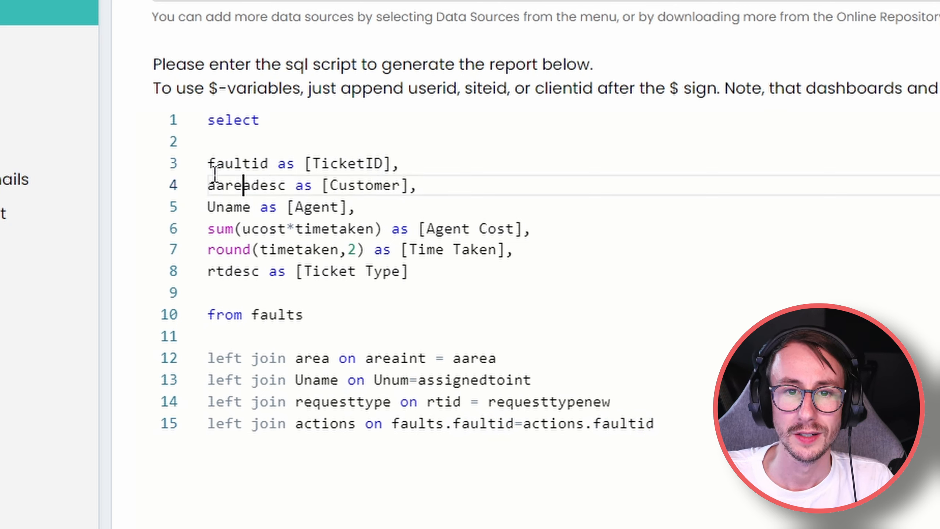
click(210, 164)
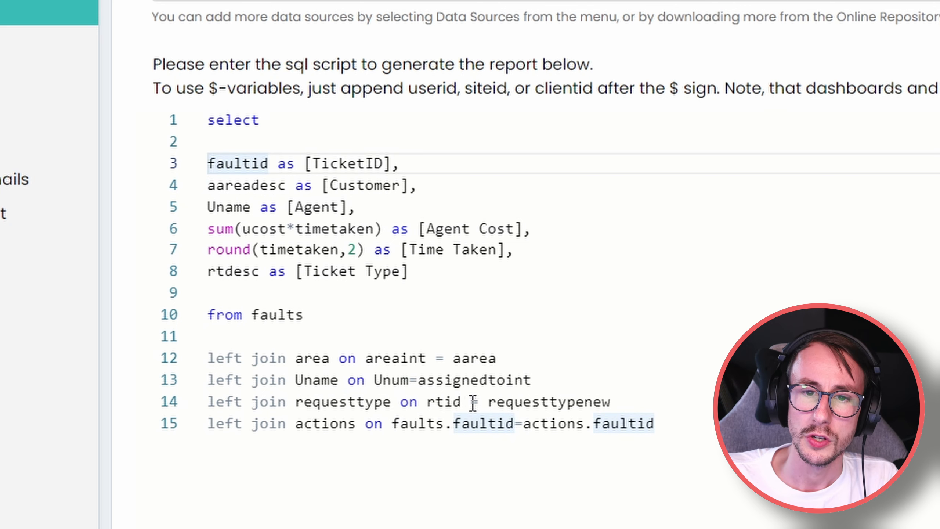
Qualify the TicketID column as faults.faultid and re-test the query.
click(659, 424)
text(as f)
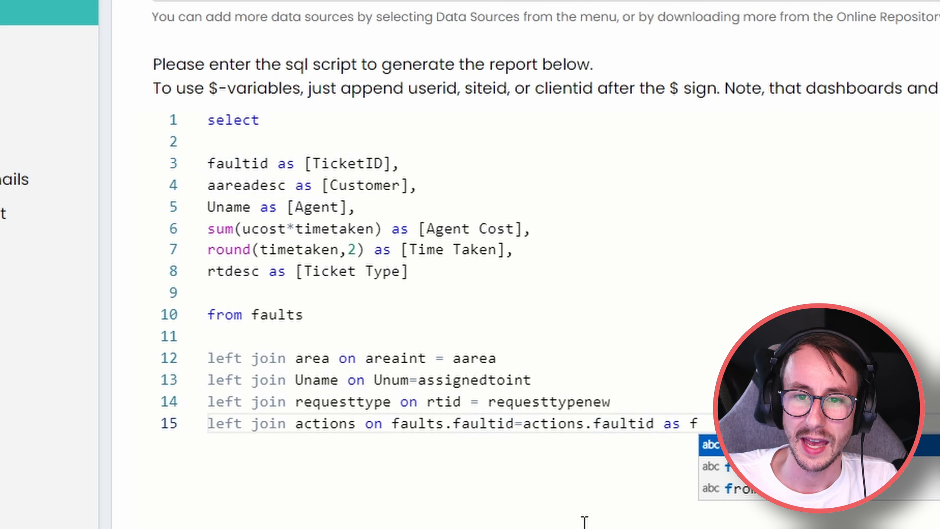
click(207, 165)
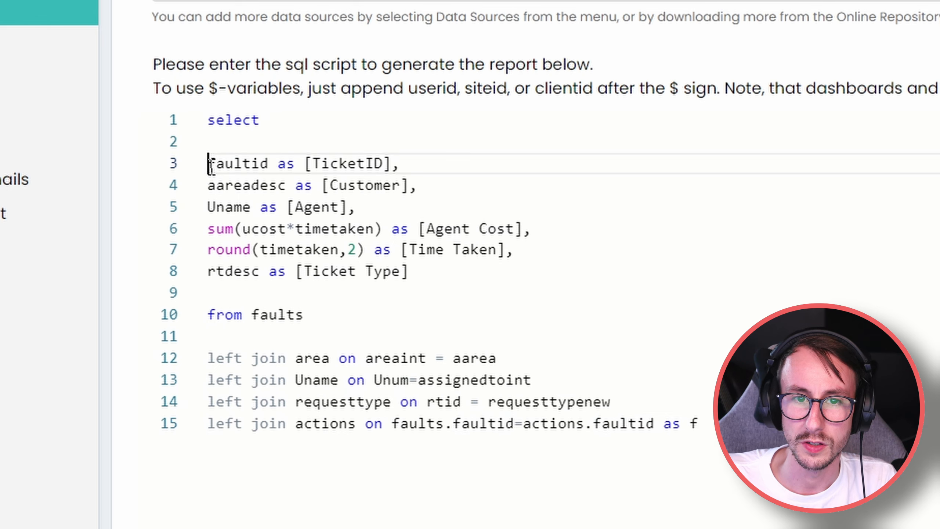
text(f.)
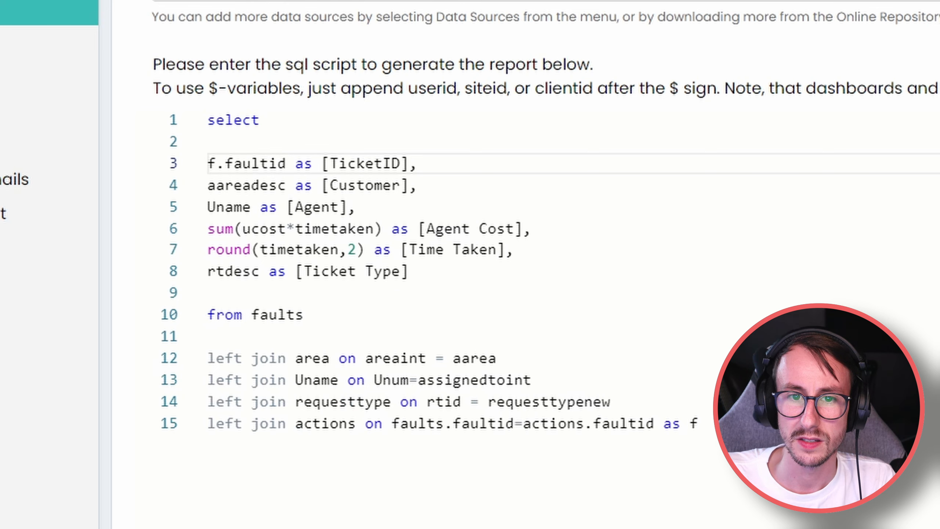
click(700, 423)
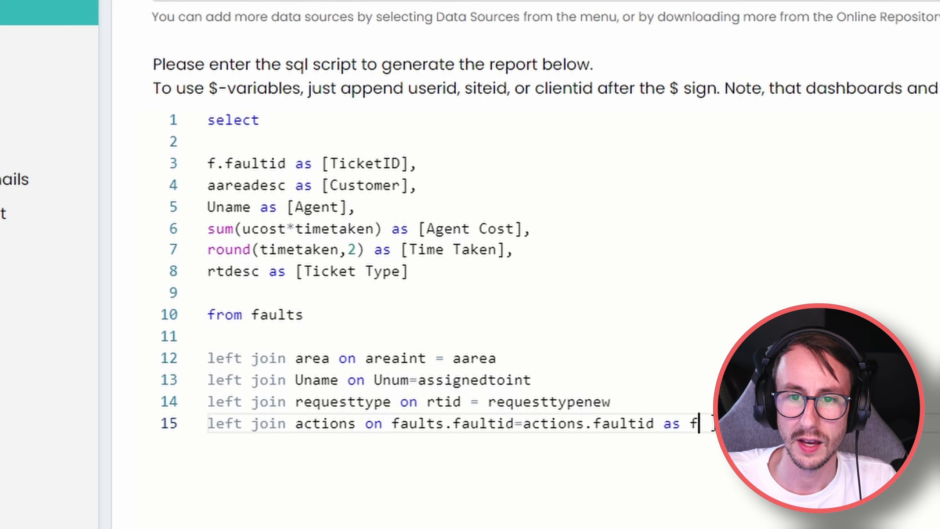
key(BackSpace)
key(BackSpace)
key(BackSpace)
key(BackSpace)
key(BackSpace)
click(216, 164)
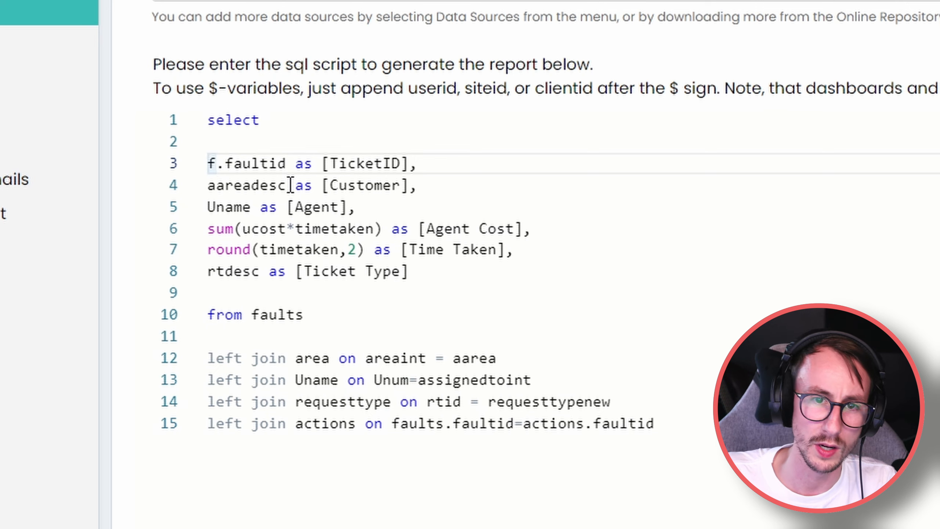
text(aults)
click(681, 424)
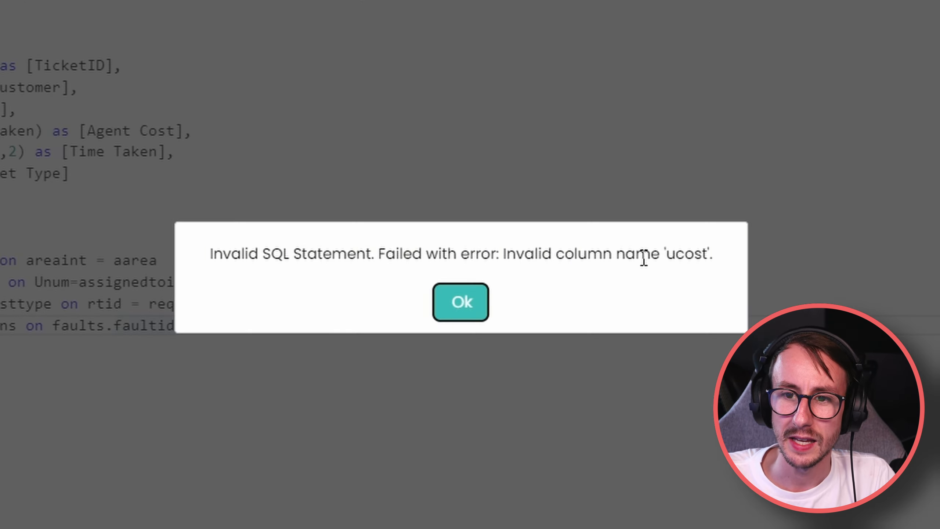
Rename the invalid ucost column to ucostprice.
double_click(675, 255)
click(461, 302)
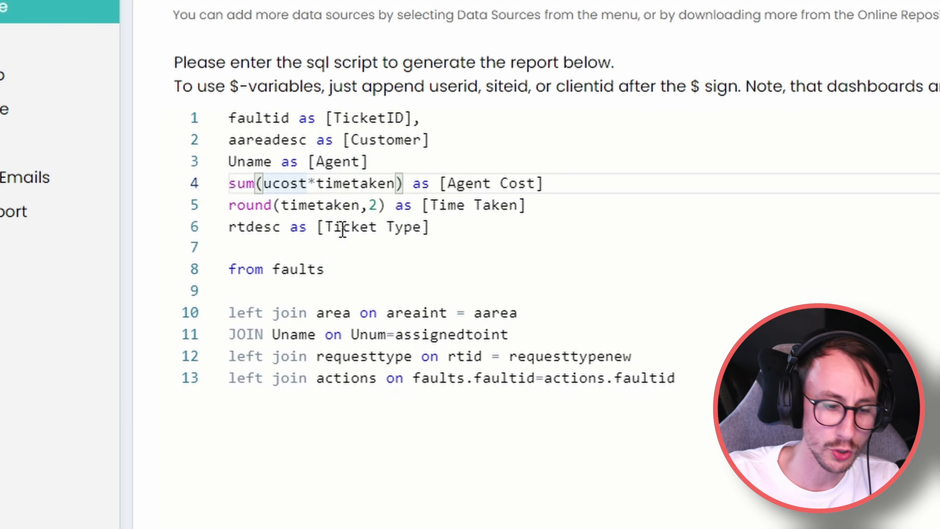
text(price)
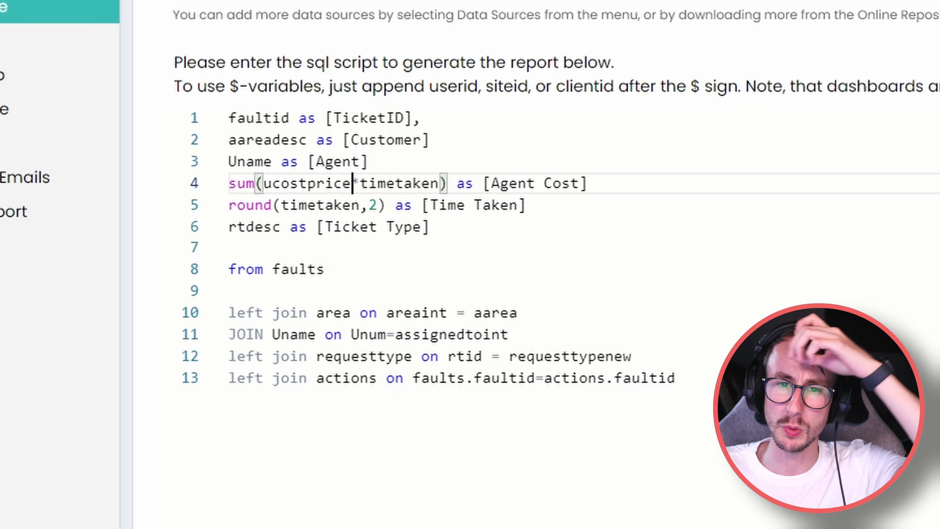
Restore the commas after the column lines, drop the stray one after Ticket Type, and re-add select.
click(385, 163)
text(,)
click(619, 190)
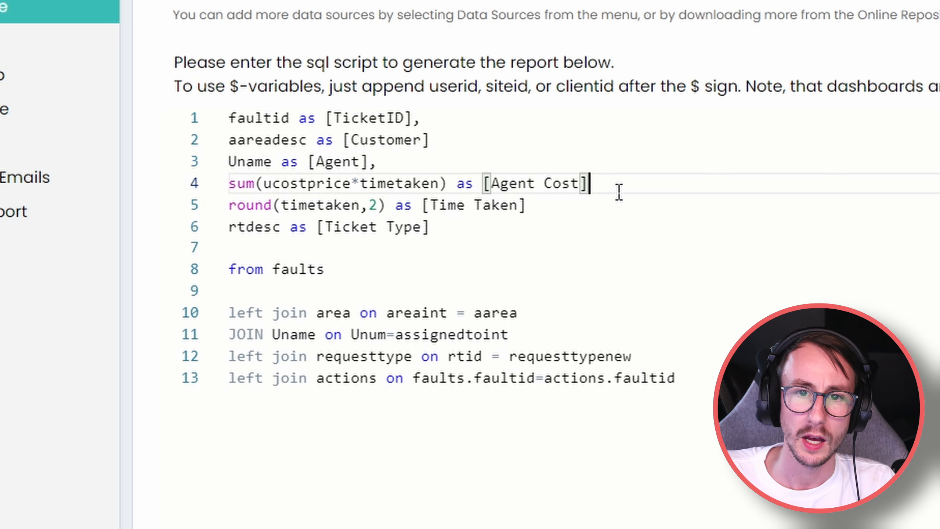
text(,)
click(590, 206)
text(,)
click(551, 230)
text(,)
key(BackSpace)
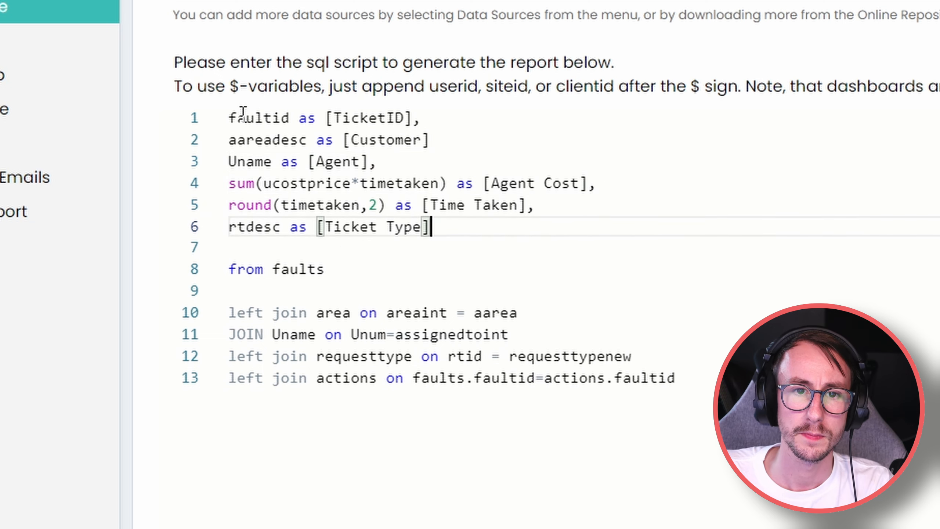
click(232, 118)
key(Return)
key(Return)
key(Up)
key(Up)
text(select)
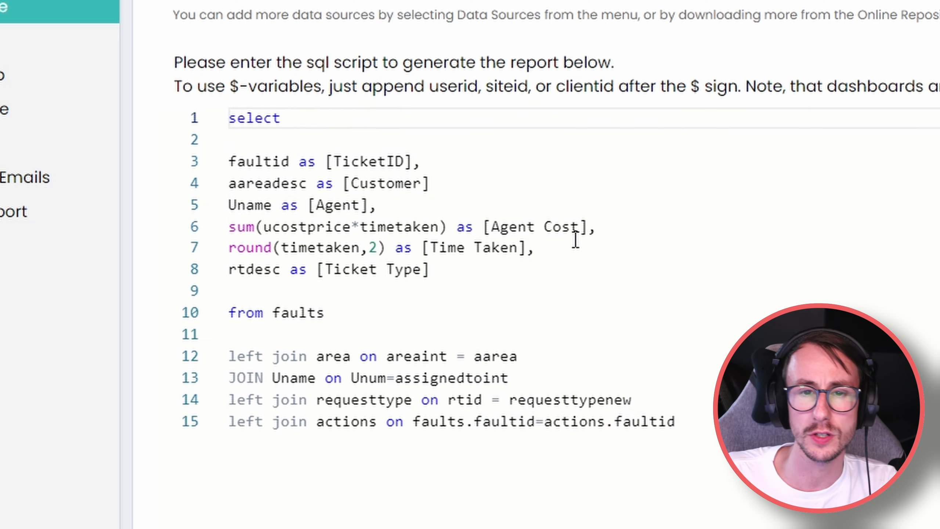
Correct the faultid prefix to faults. and dismiss the aggregate/GROUP BY error.
click(577, 328)
click(447, 313)
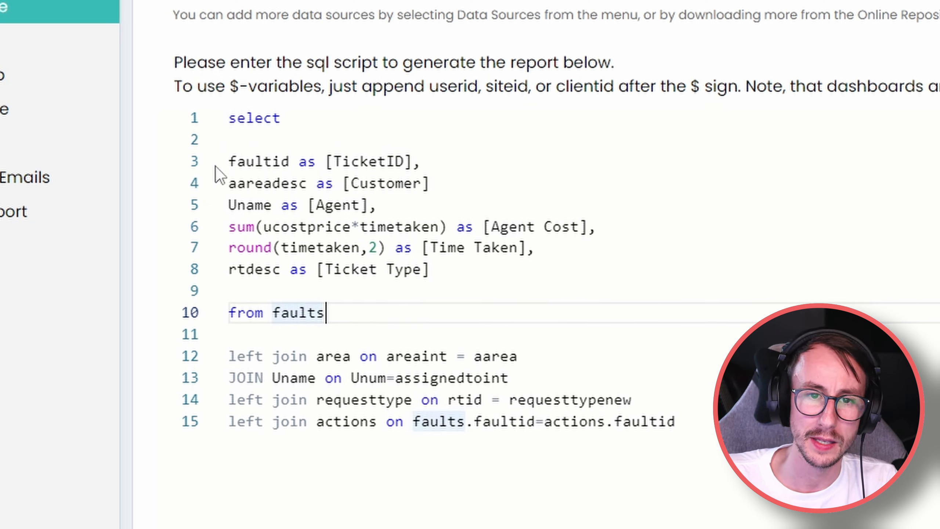
click(230, 162)
text(fault.)
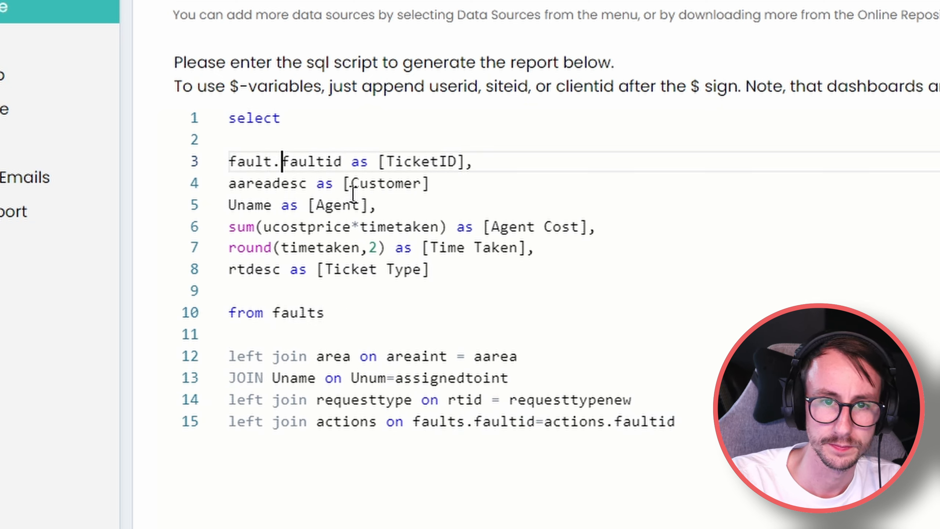
key(BackSpace)
text(s.)
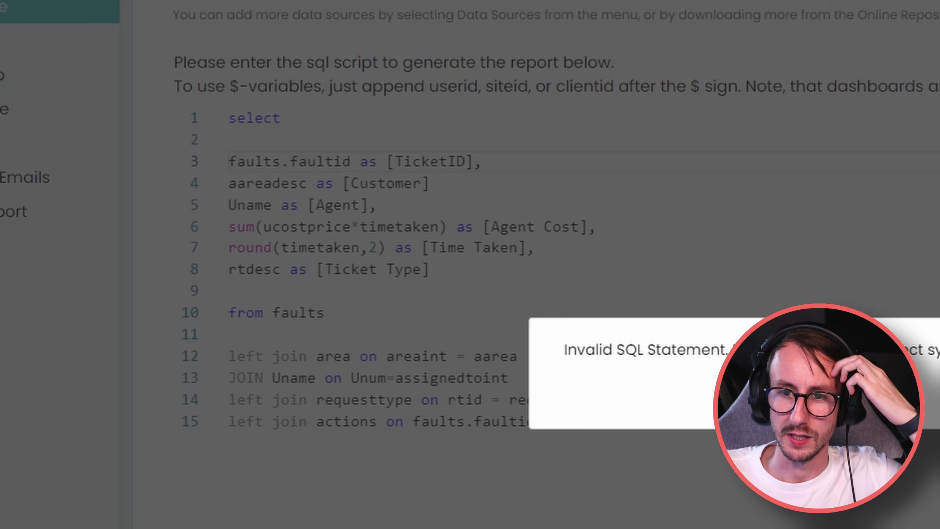
key(Return)
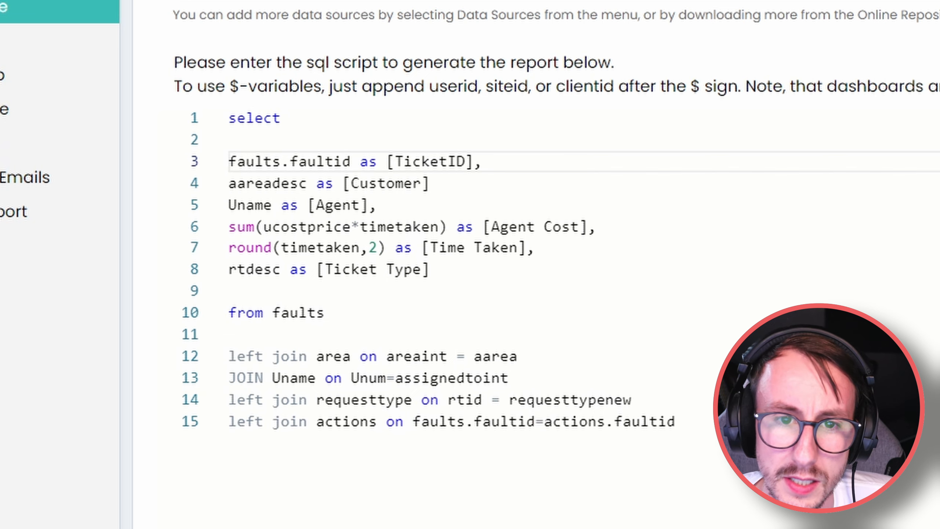
click(532, 185)
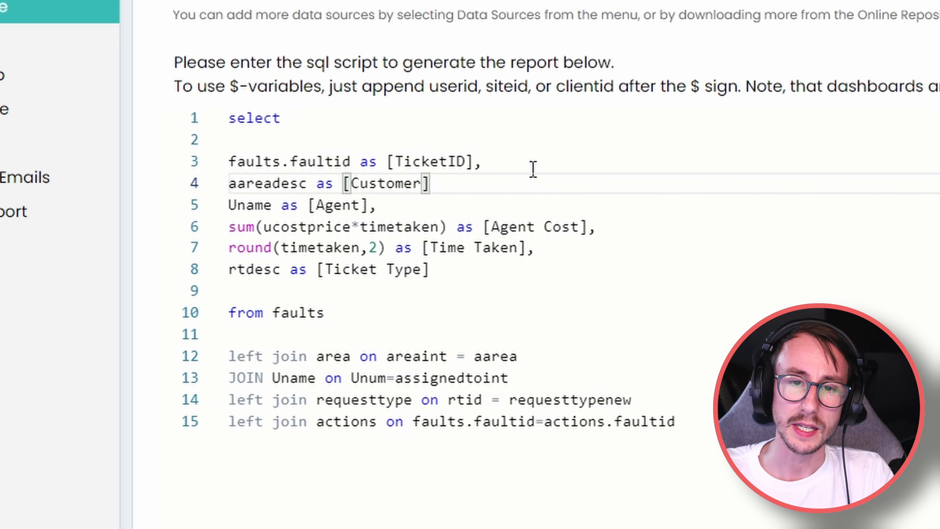
click(525, 167)
Add a comma after Customer and a group by faults.faultid line below the joins.
click(498, 180)
text(,)
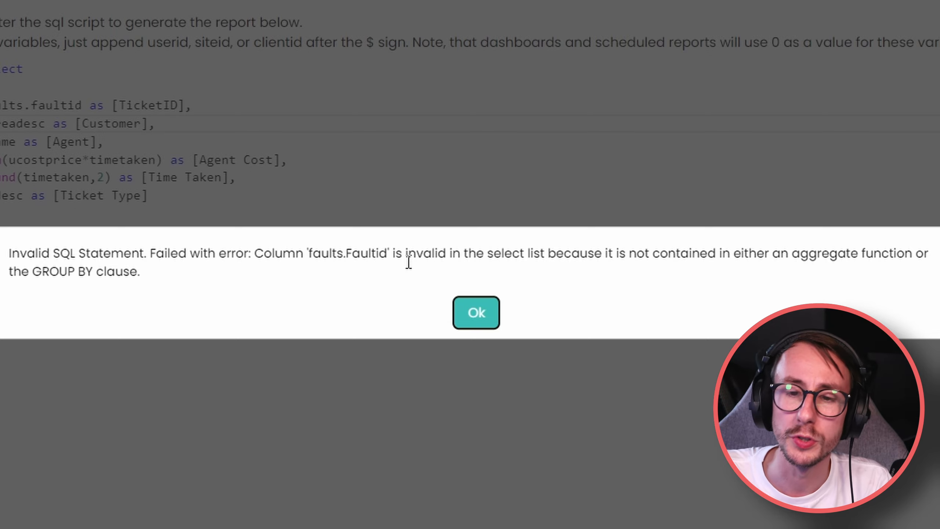
click(477, 312)
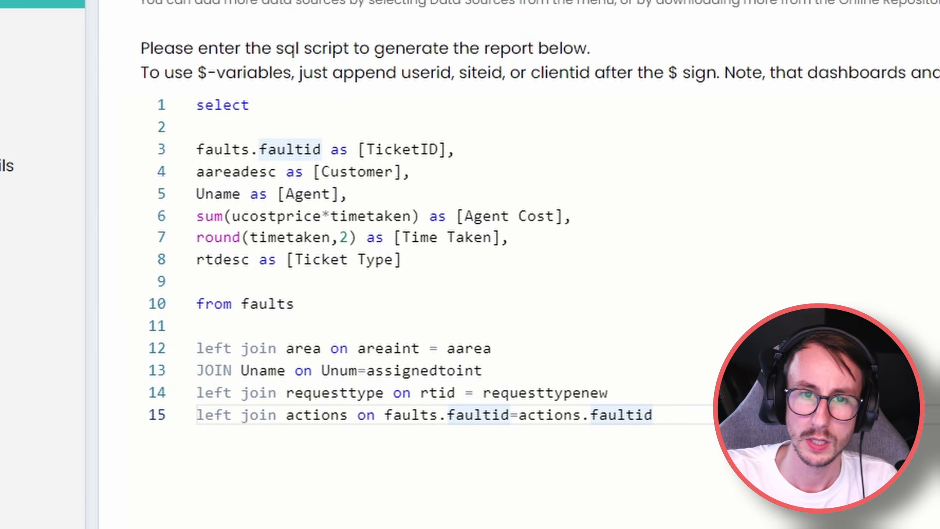
key(Return)
key(Return)
text(groyp)
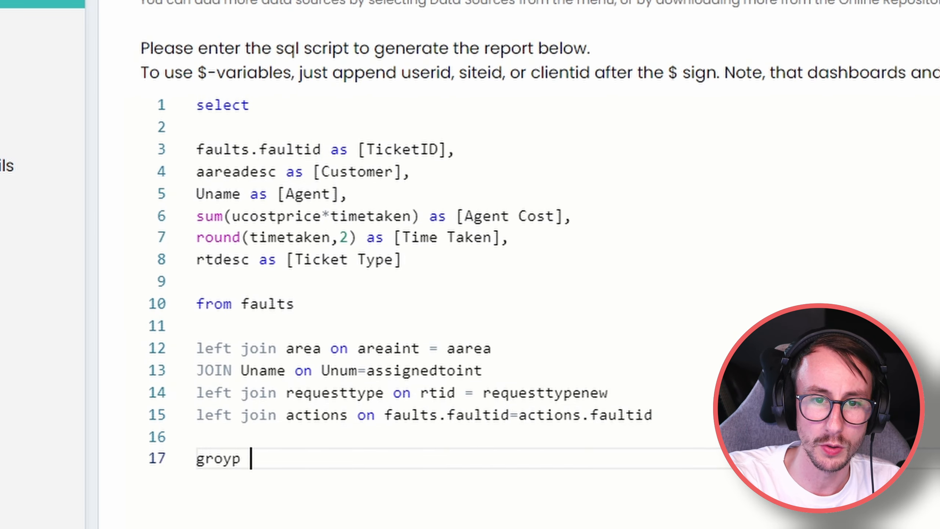
key(BackSpace)
key(BackSpace)
key(BackSpace)
text(up by faultid)
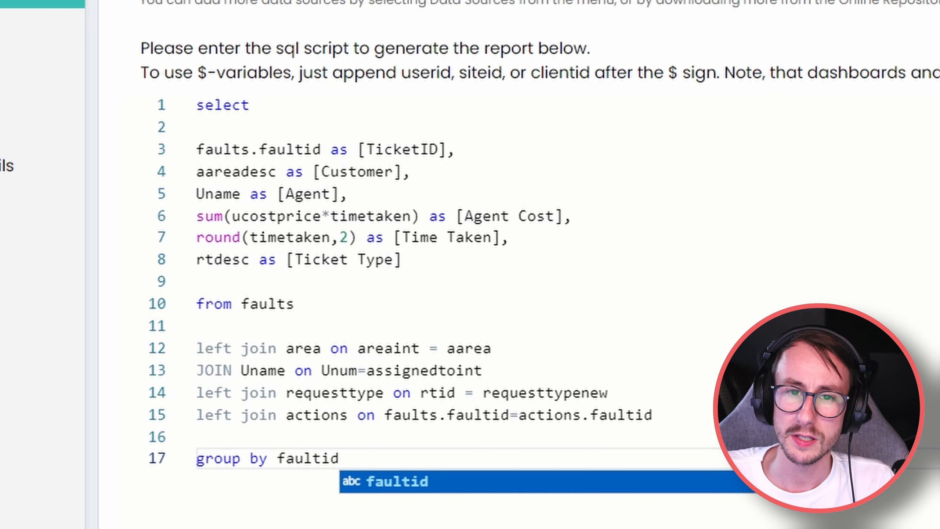
key(Escape)
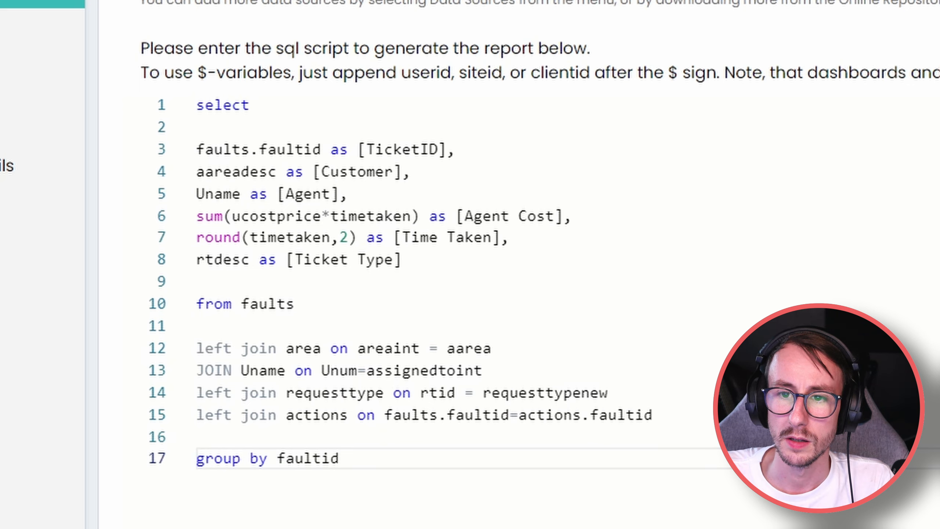
click(283, 462)
text(faults.fault)
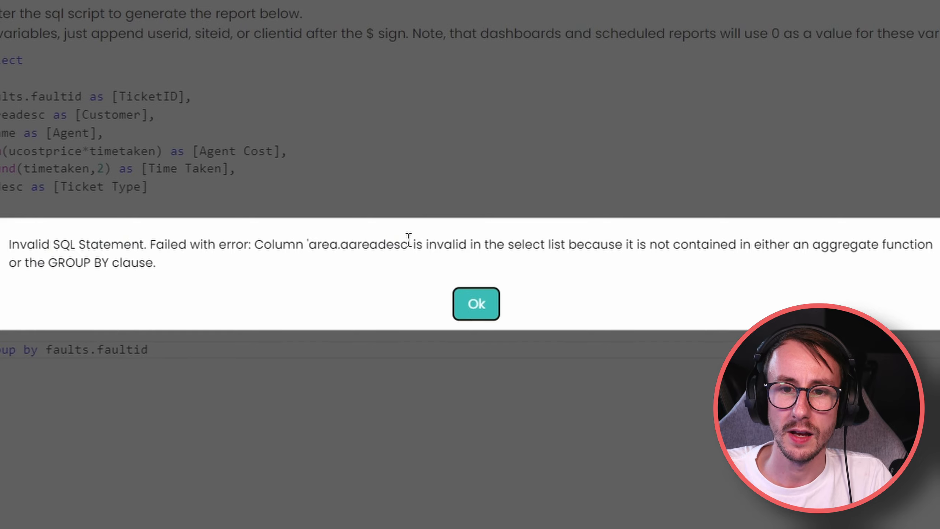
Add area.aareadesc and Uname.uname to the GROUP BY list, copied from the errors.
drag(409, 245, 310, 252)
key(ctrl+c)
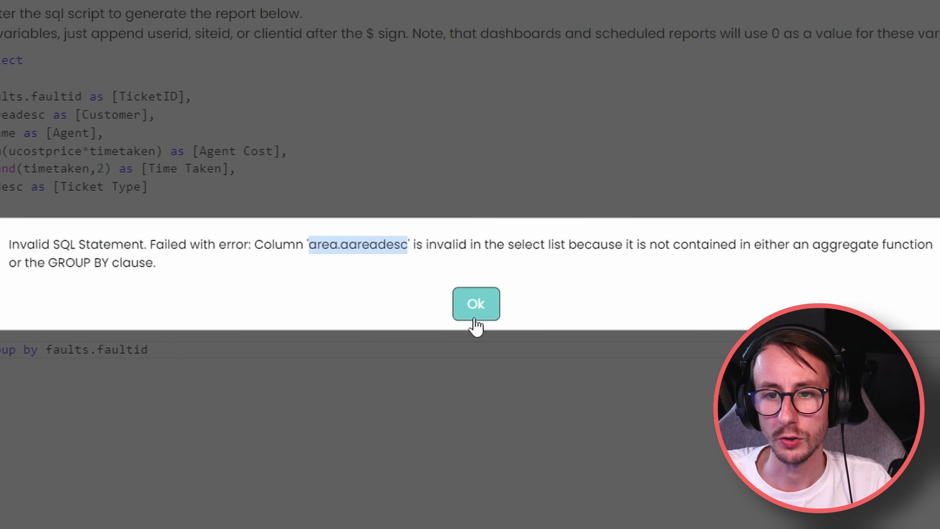
click(475, 321)
click(378, 351)
text(,)
key(ctrl+v)
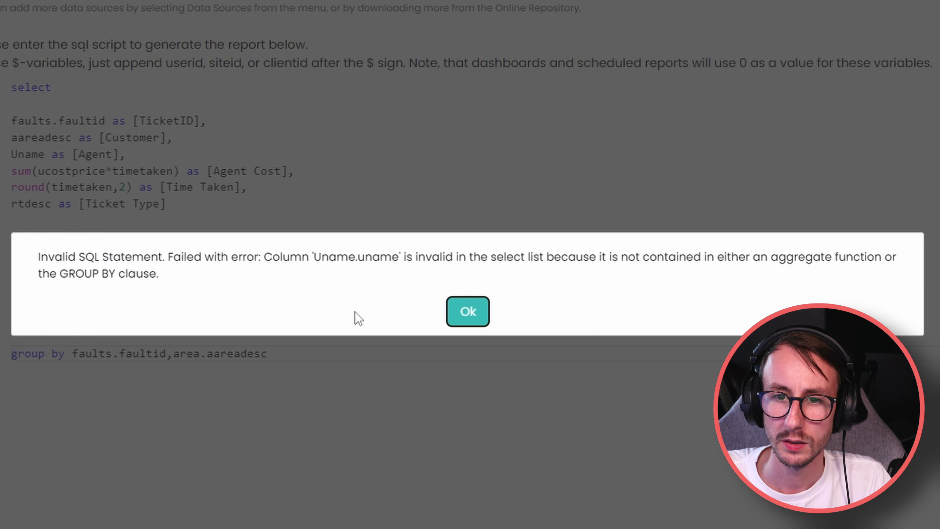
drag(397, 265, 311, 263)
key(ctrl+c)
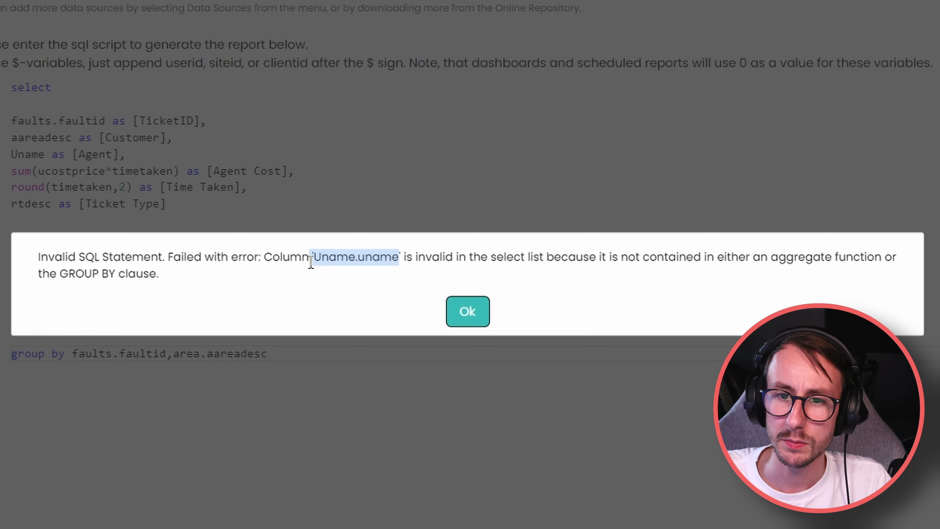
click(468, 311)
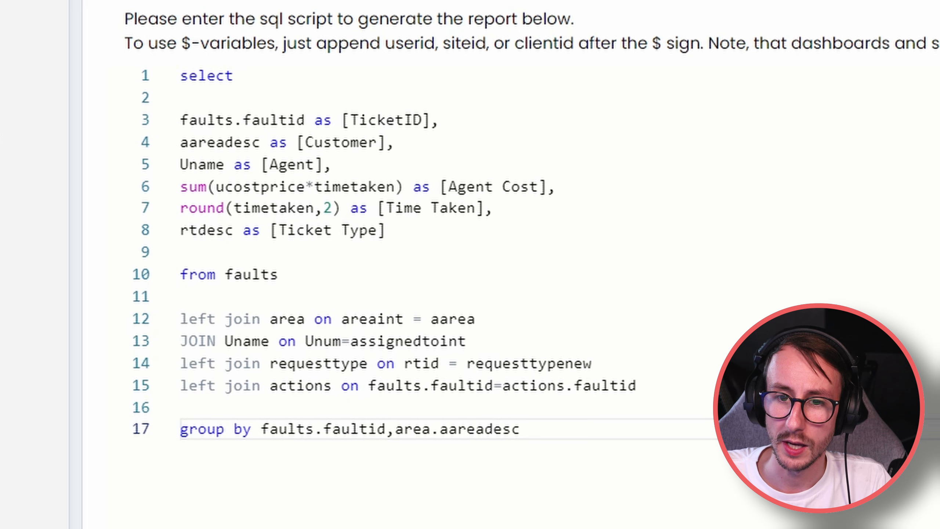
text(,)
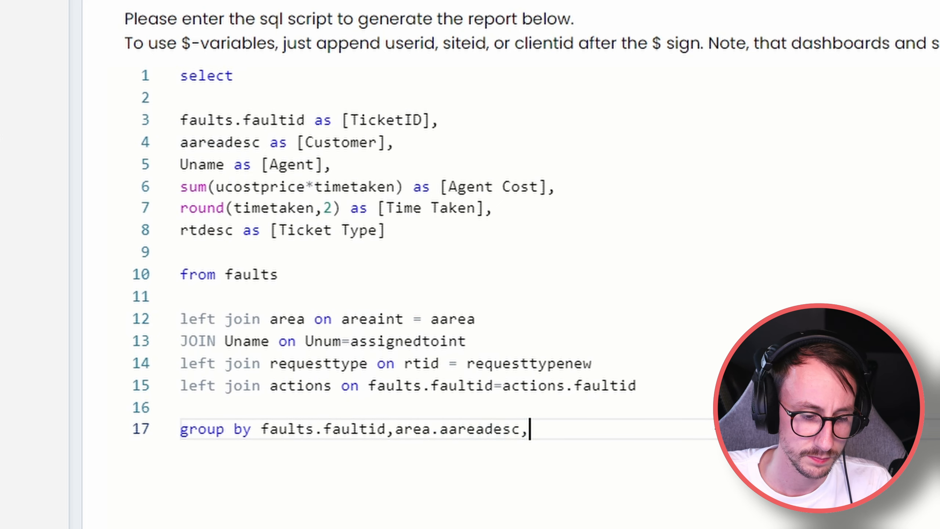
key(ctrl+v)
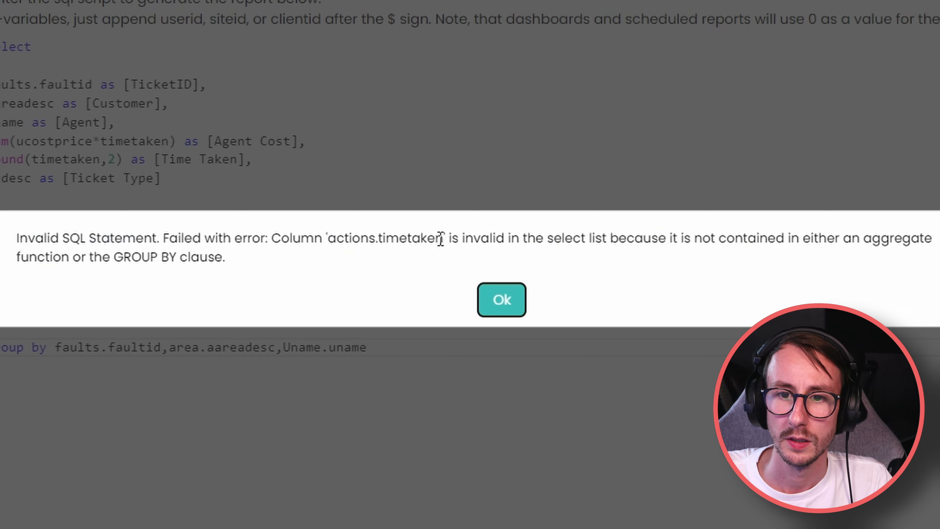
Add actions.timetaken and requesttype.rtdesc to the grouping, fix the typo, and pass the test.
drag(441, 238, 328, 239)
click(501, 300)
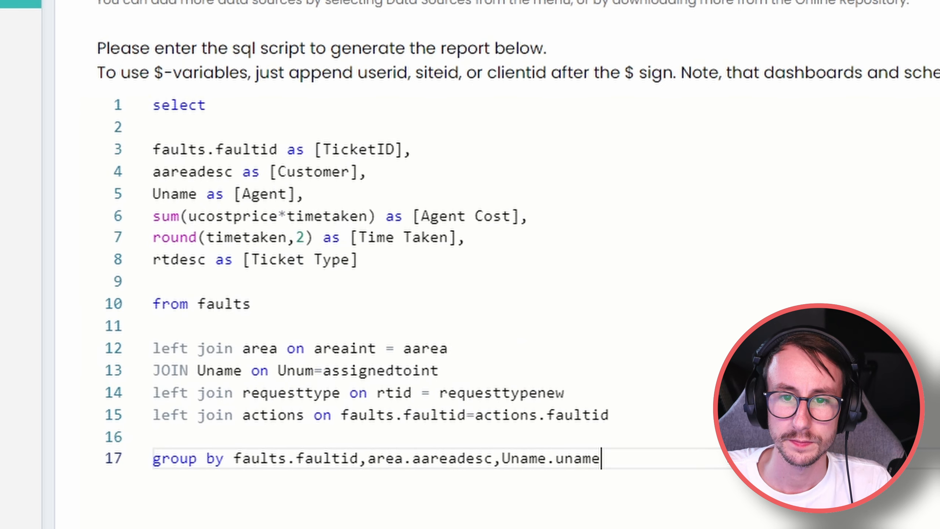
text(,)
key(ctrl+v)
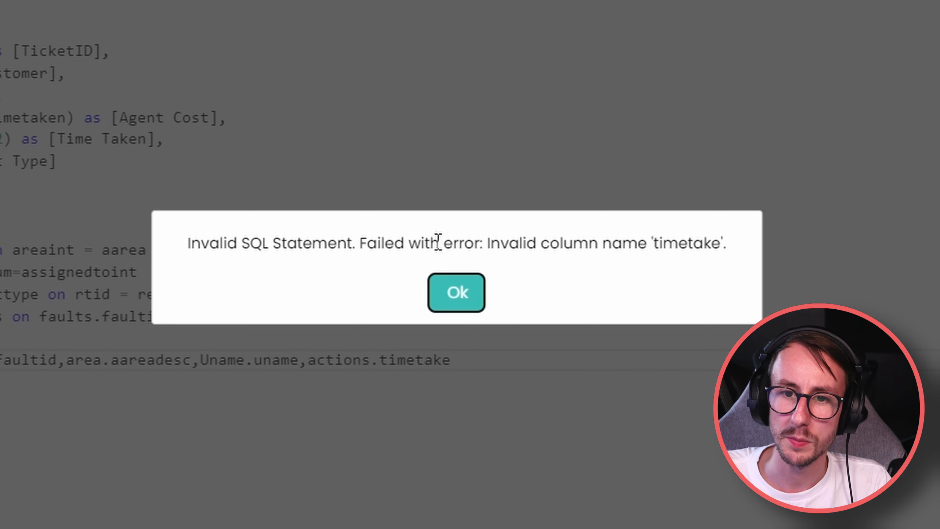
click(470, 296)
click(698, 443)
text(n)
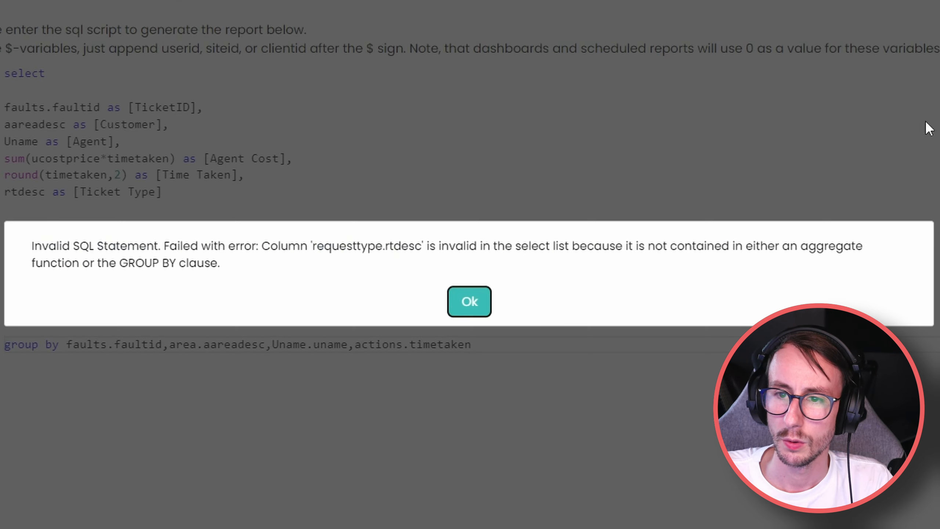
mouse_move(422, 247)
mouse_down()
mouse_move(313, 248)
mouse_move(421, 241)
mouse_up()
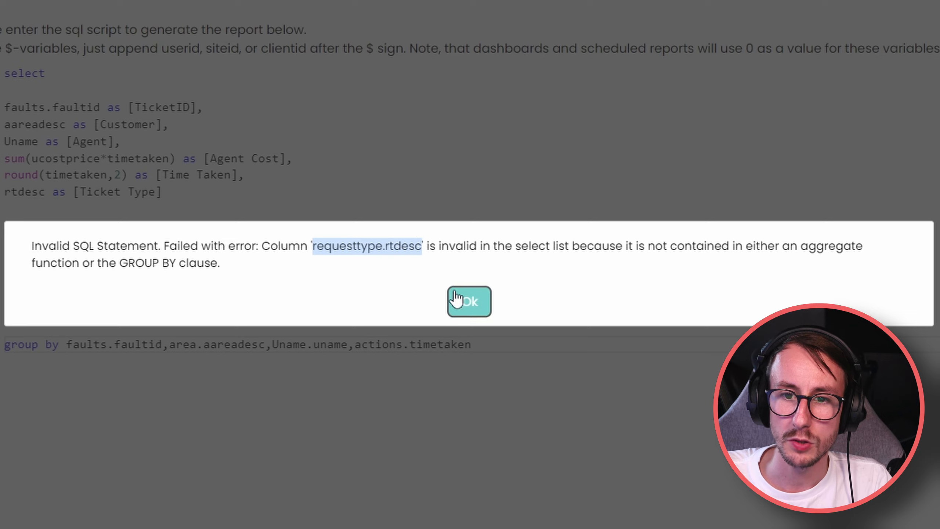
click(468, 301)
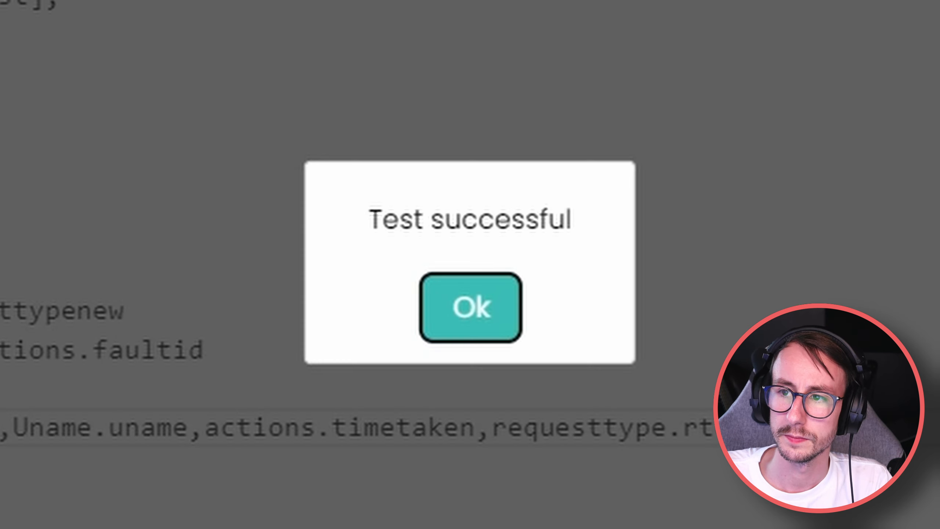
drag(581, 229, 366, 227)
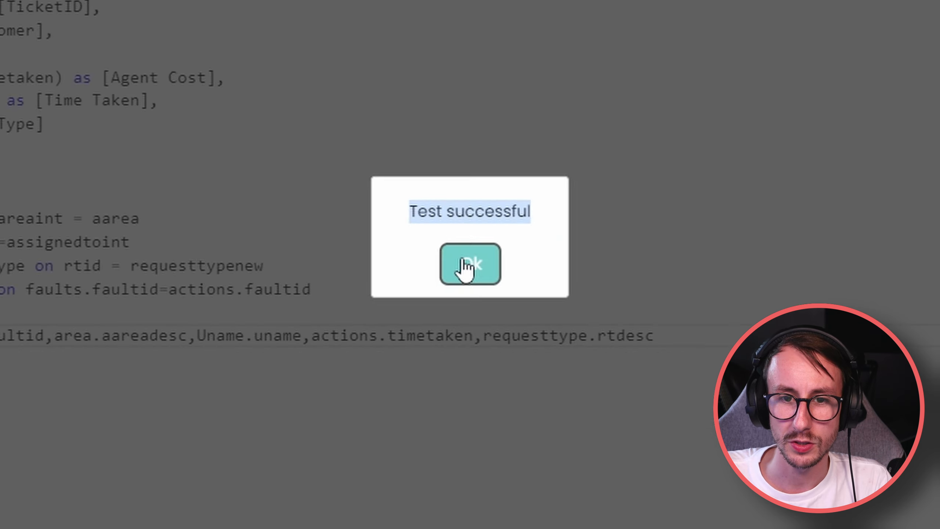
click(465, 305)
drag(552, 244, 259, 119)
click(549, 244)
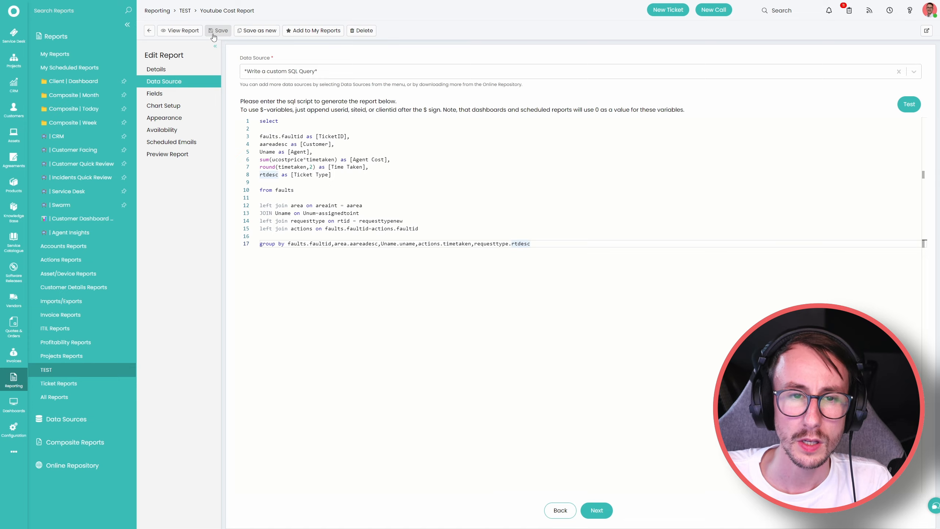
Run the report and review the agent names and costs for tickets 66 to 69.
click(181, 30)
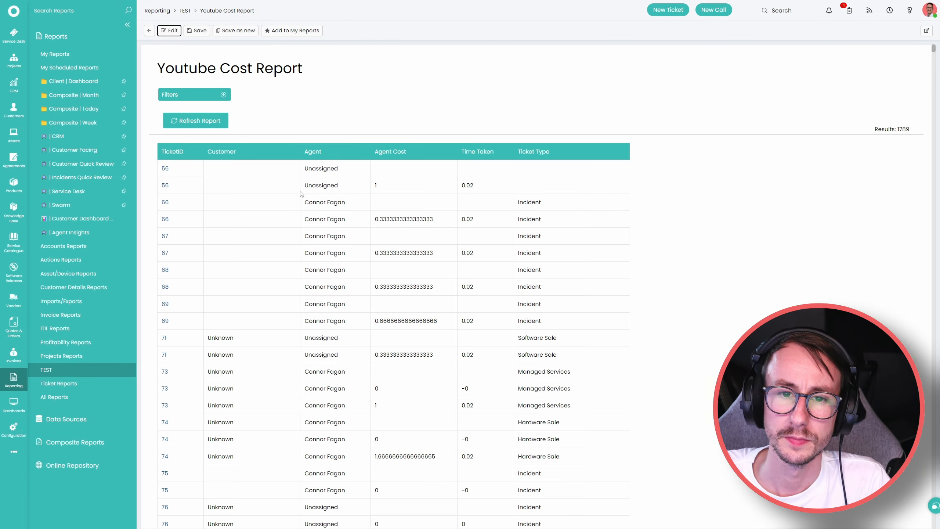
scroll(184, 326, down, 6)
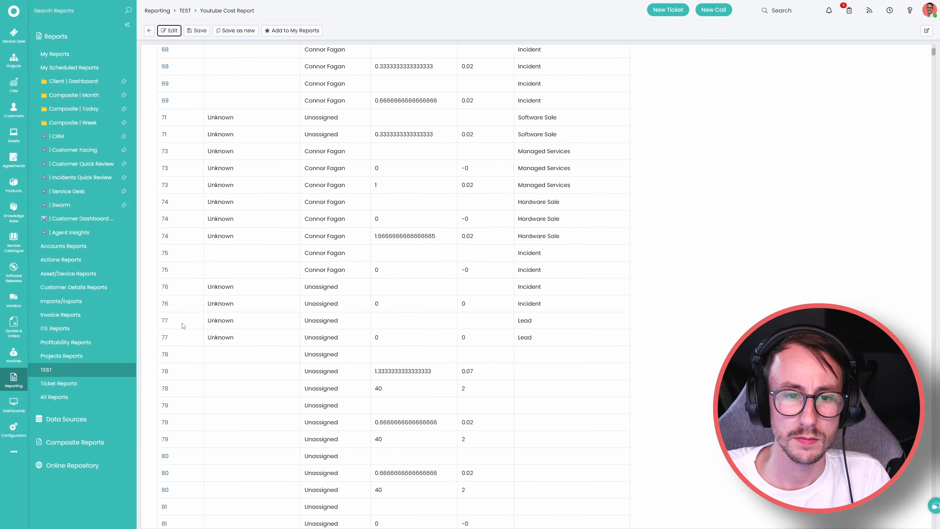
scroll(183, 326, up, 7)
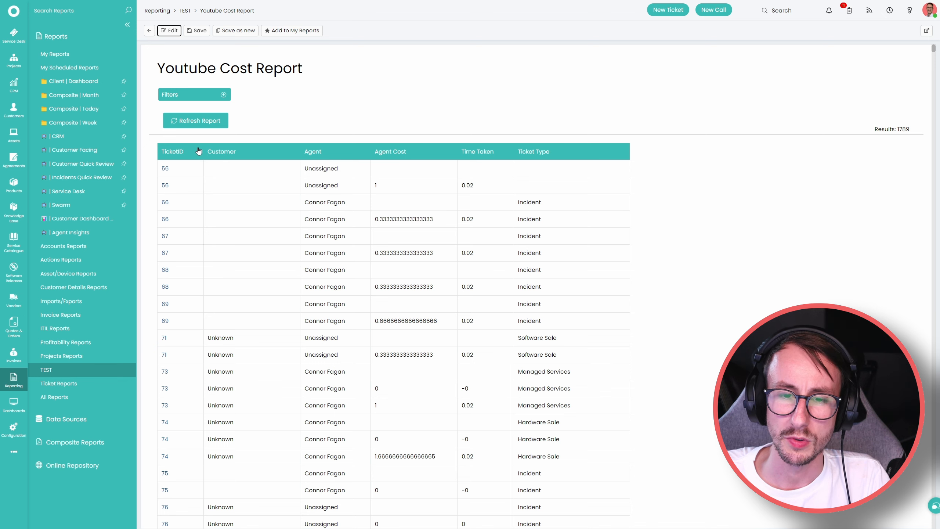
drag(305, 319, 438, 323)
click(339, 343)
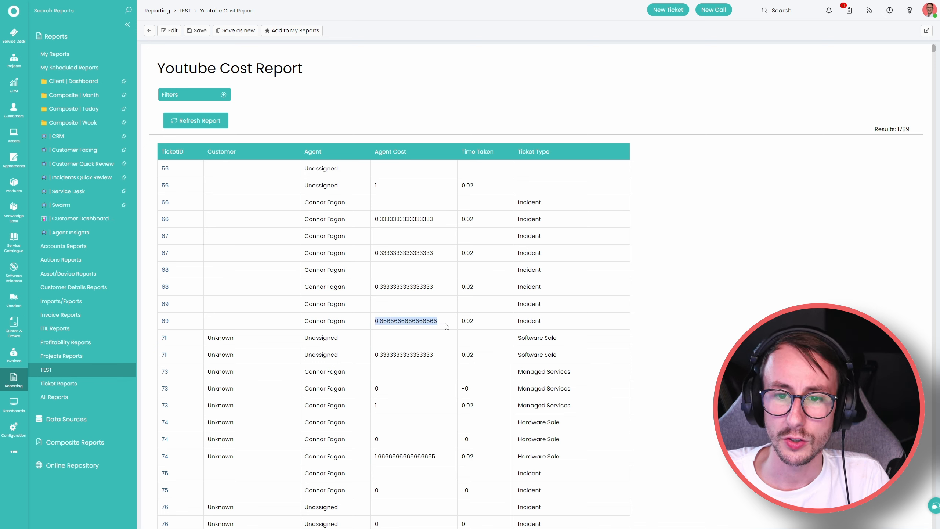
click(436, 345)
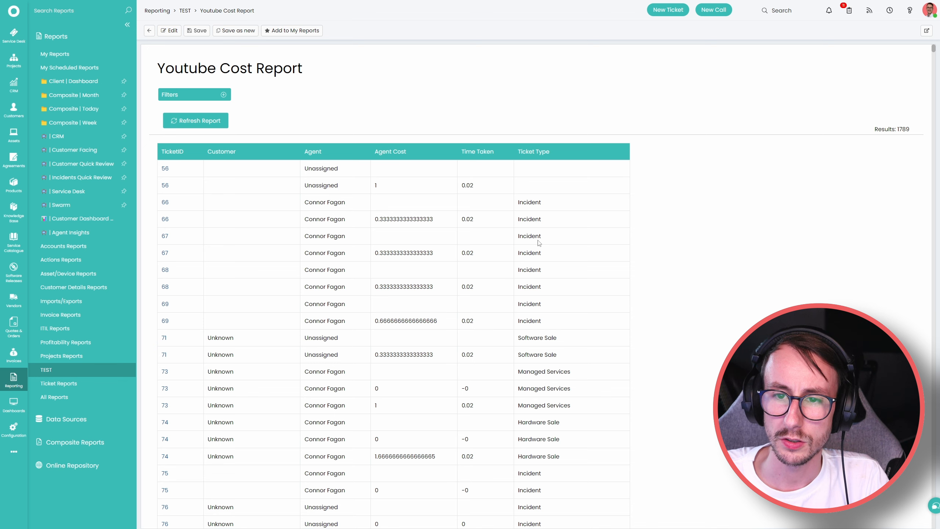
drag(519, 202, 553, 269)
click(459, 239)
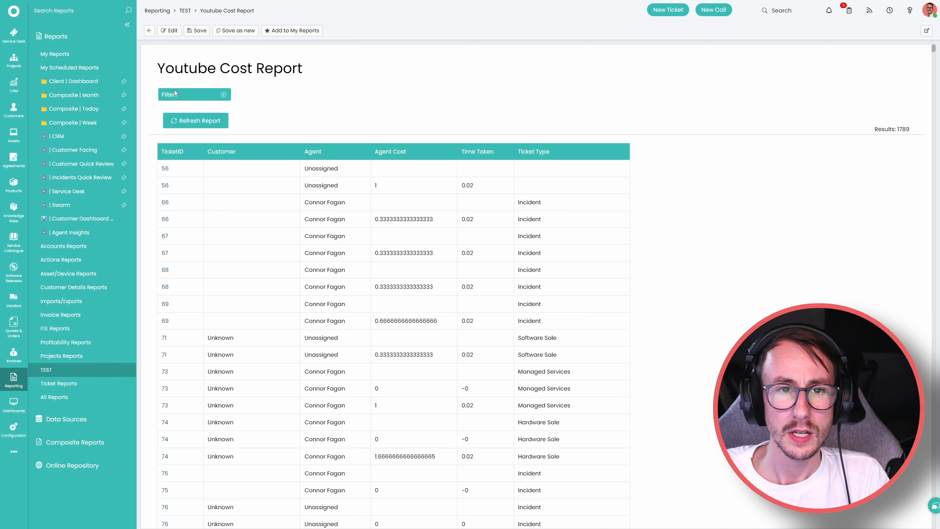
Filter the report to TicketID equal to 1400, then save and refresh it.
click(224, 95)
click(207, 116)
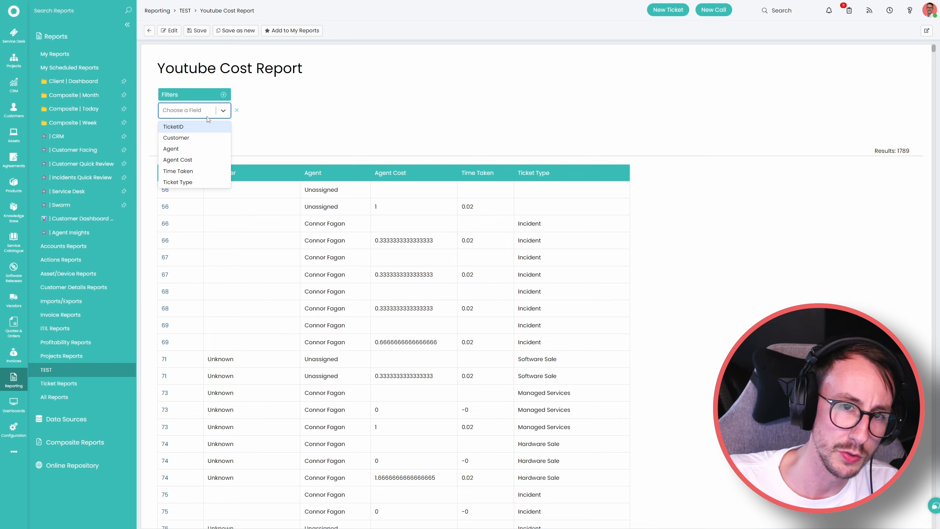
click(185, 126)
click(255, 148)
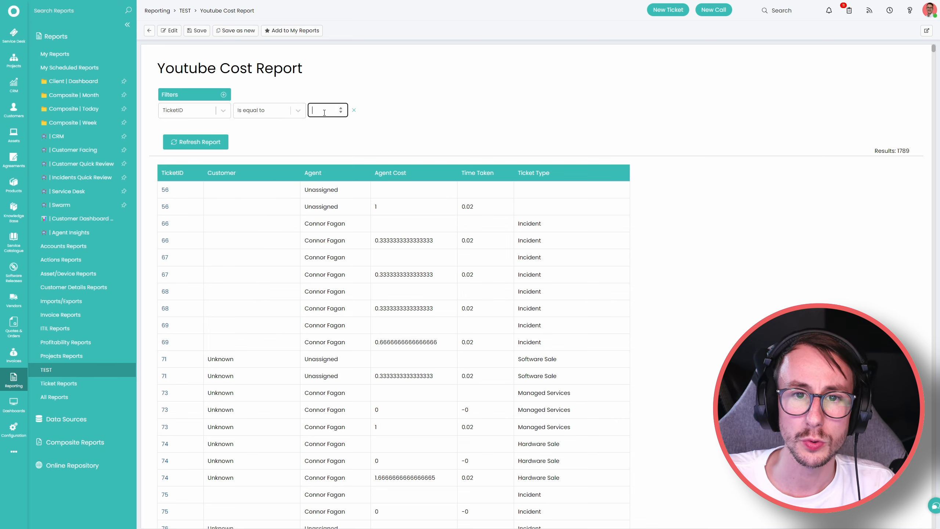
text(1400)
click(196, 30)
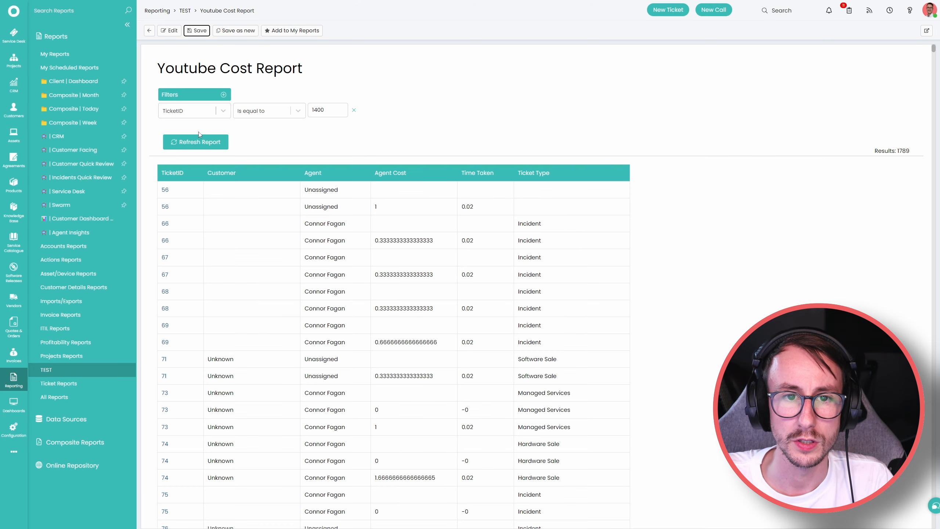
click(198, 145)
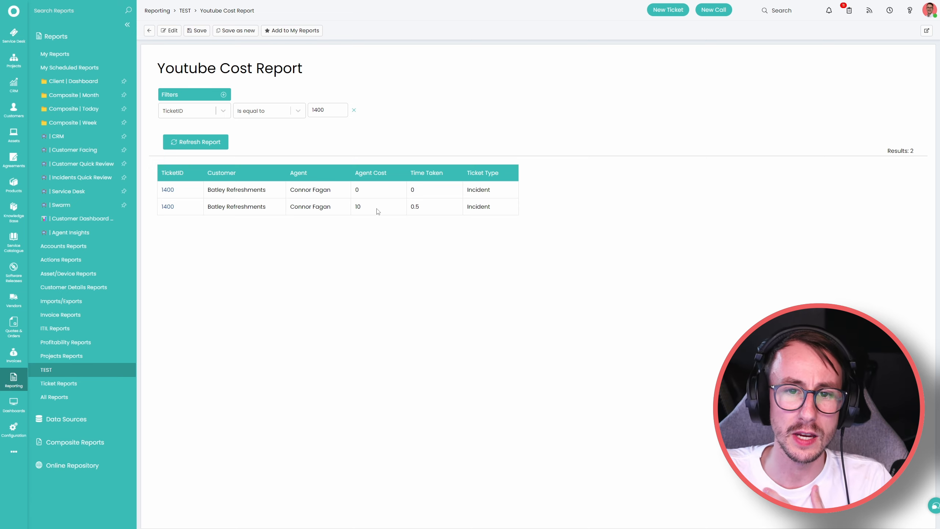
Open the assigned agent's record and select the Cost per hour value of 20 to change it.
click(15, 430)
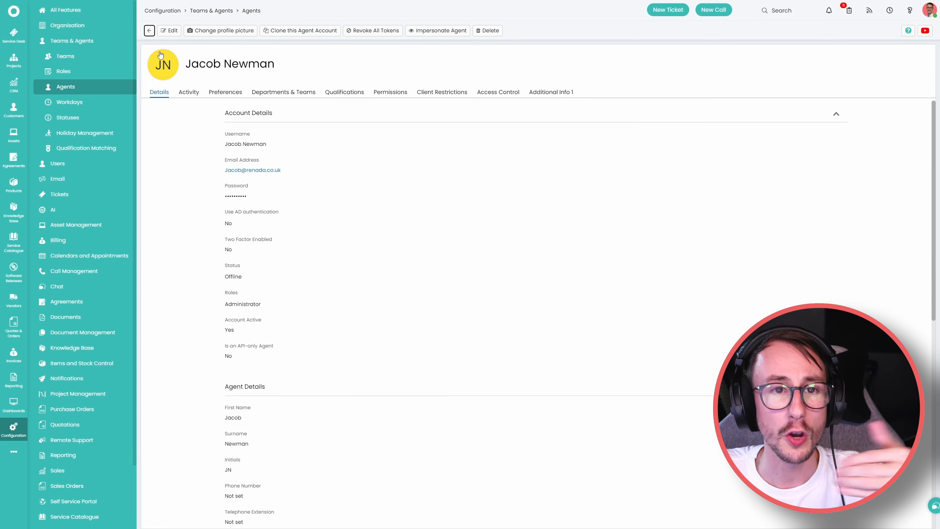
click(149, 31)
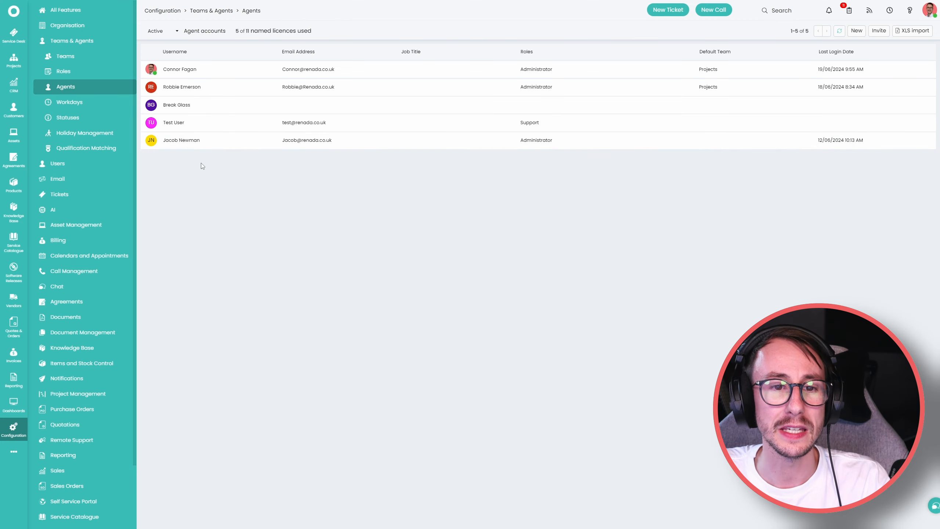
click(193, 70)
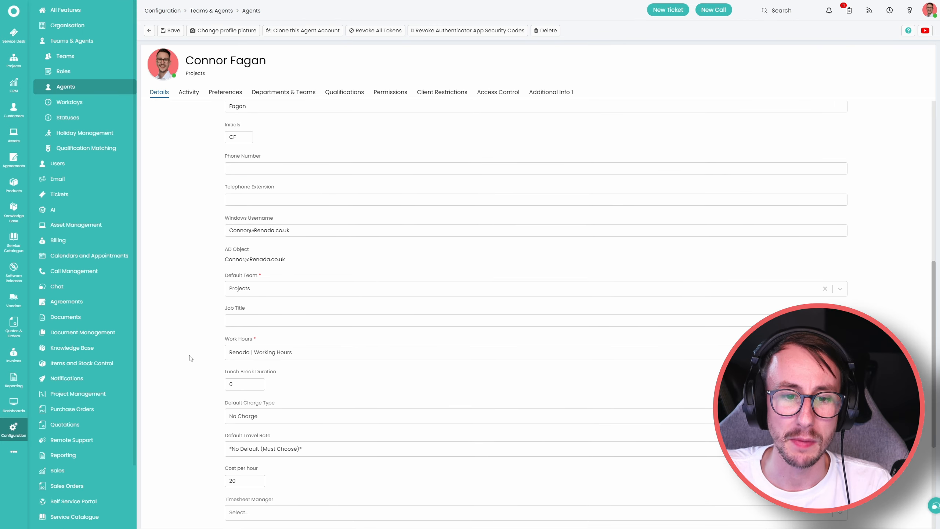
scroll(189, 357, down, 8)
drag(239, 371, 199, 370)
Save the agent's new hourly cost of 5, then reopen the Youtube Cost Report to check the 25 cost.
text(5)
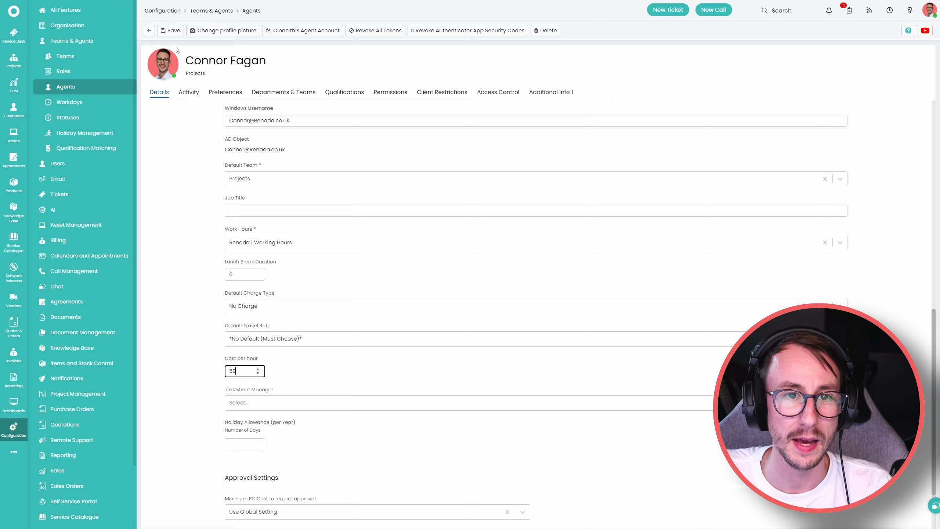
click(171, 30)
click(14, 380)
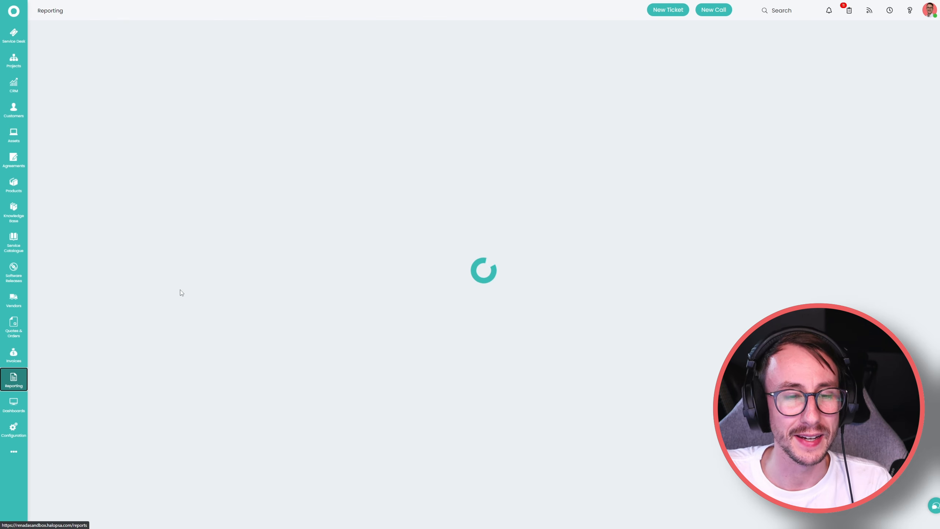
click(70, 373)
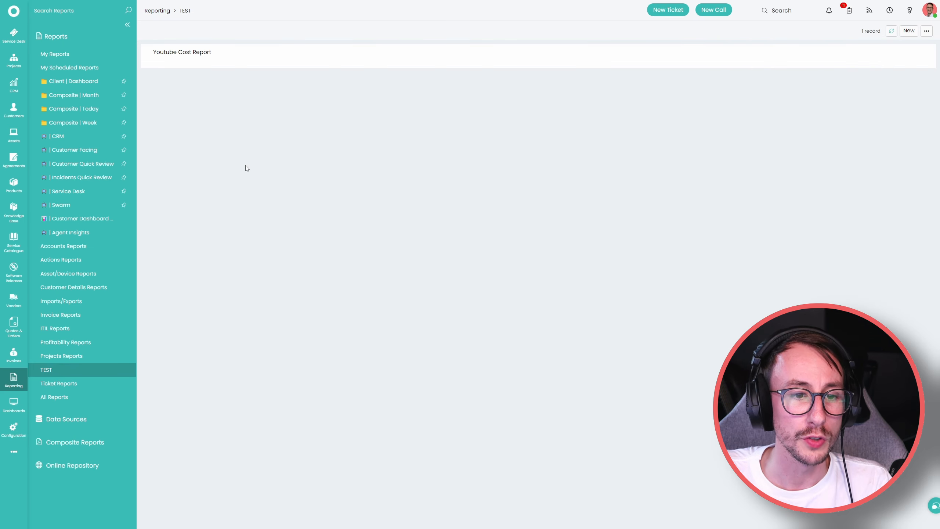
click(211, 54)
drag(363, 208, 364, 208)
click(385, 276)
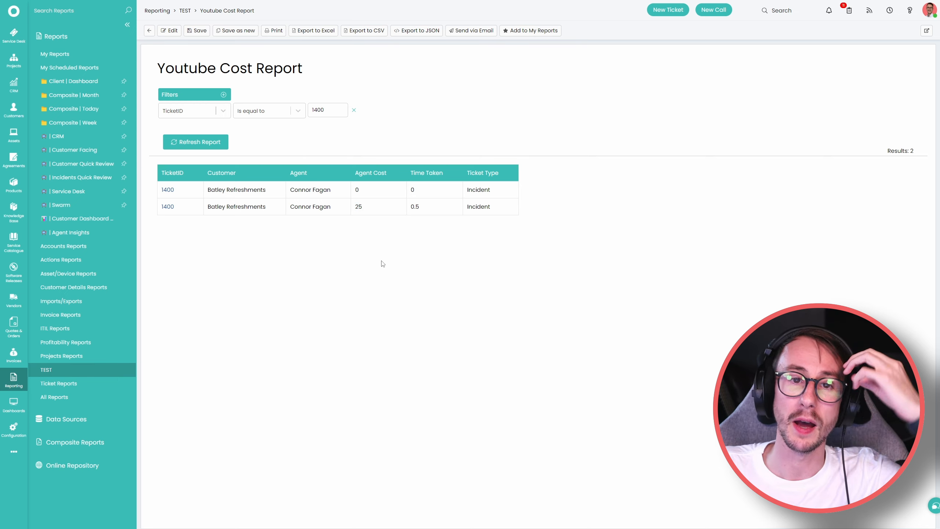
drag(161, 208, 240, 209)
click(305, 277)
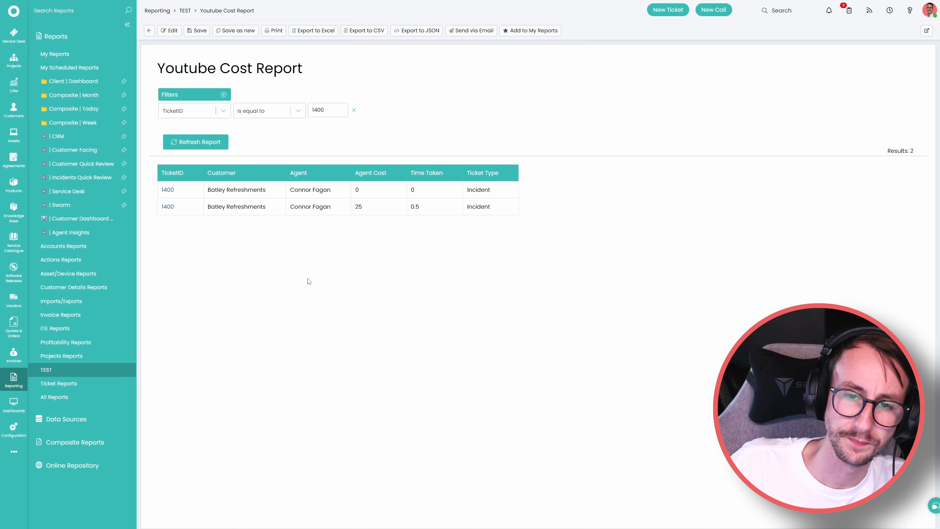
Add a Time Taken greater than 0 filter and save, leaving one row costing 25.
click(223, 94)
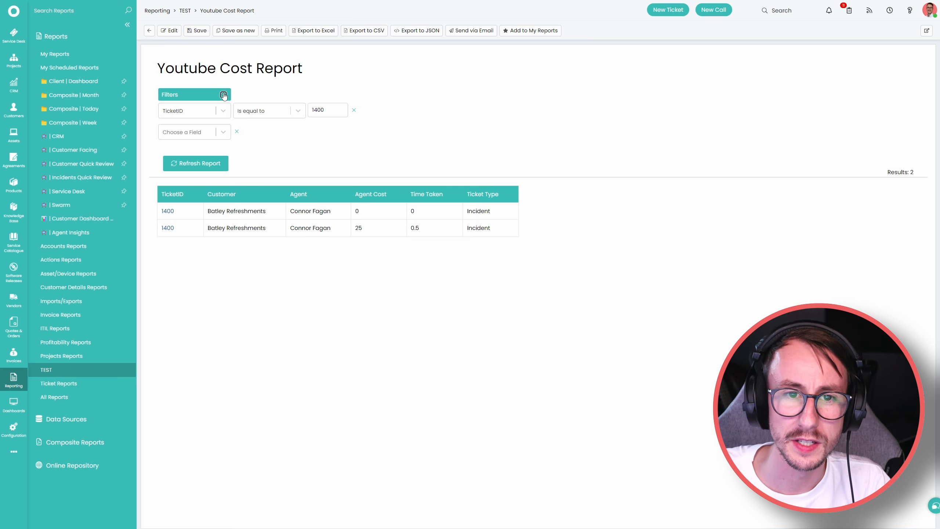
click(203, 133)
text(time)
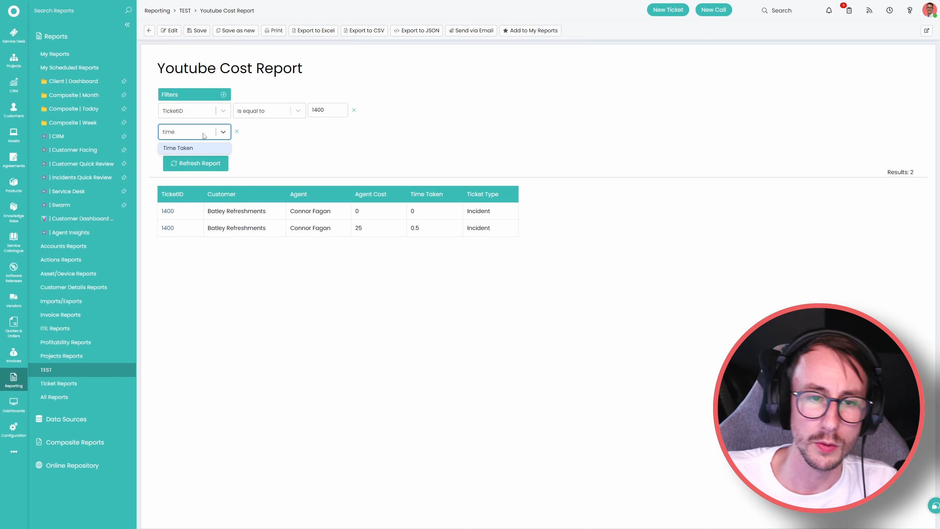
click(201, 148)
click(264, 131)
click(268, 148)
click(346, 133)
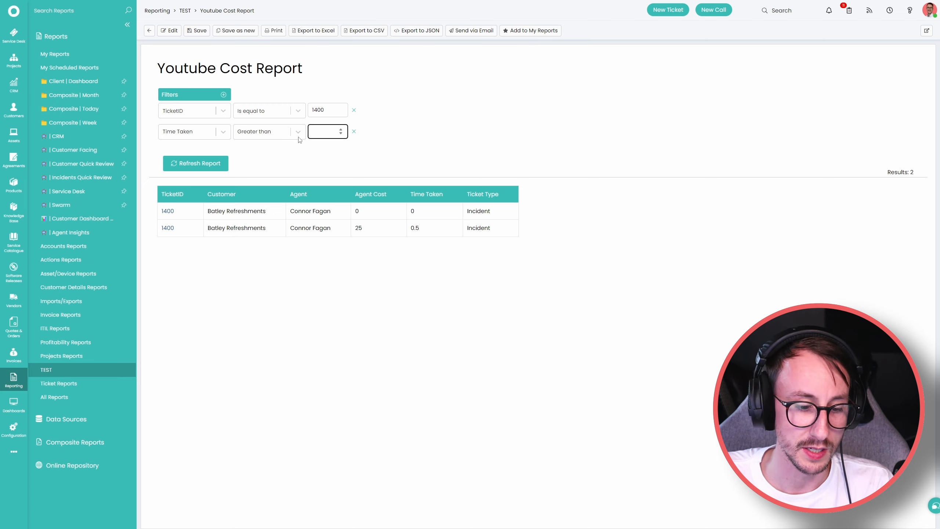
text(0)
click(193, 164)
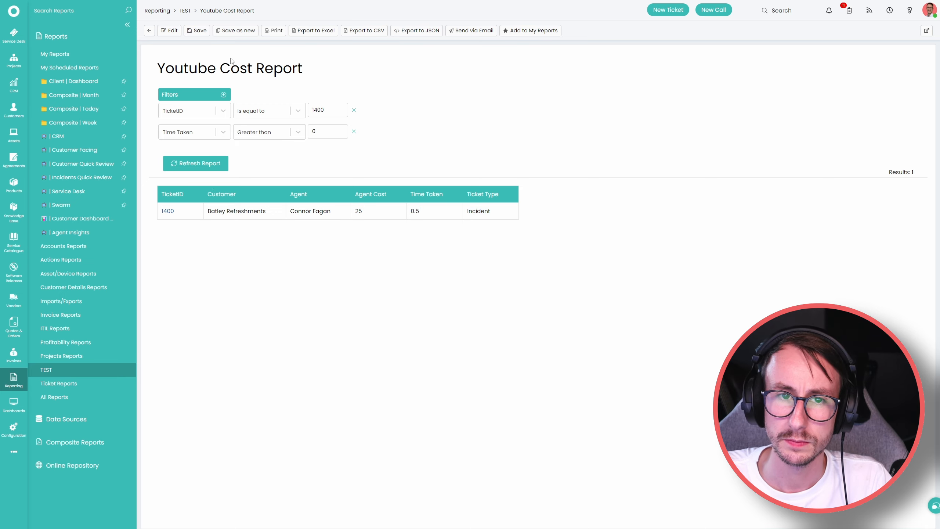
click(197, 30)
drag(355, 212, 475, 225)
click(488, 223)
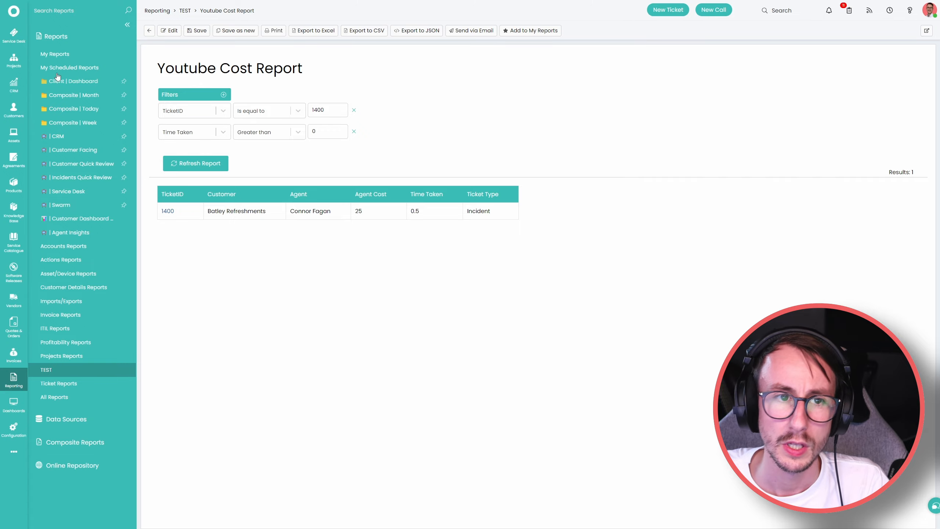
right_click(14, 34)
Save a 'test' comment on ticket 1400 with Remote Support charge type and 30 minutes taken.
click(32, 40)
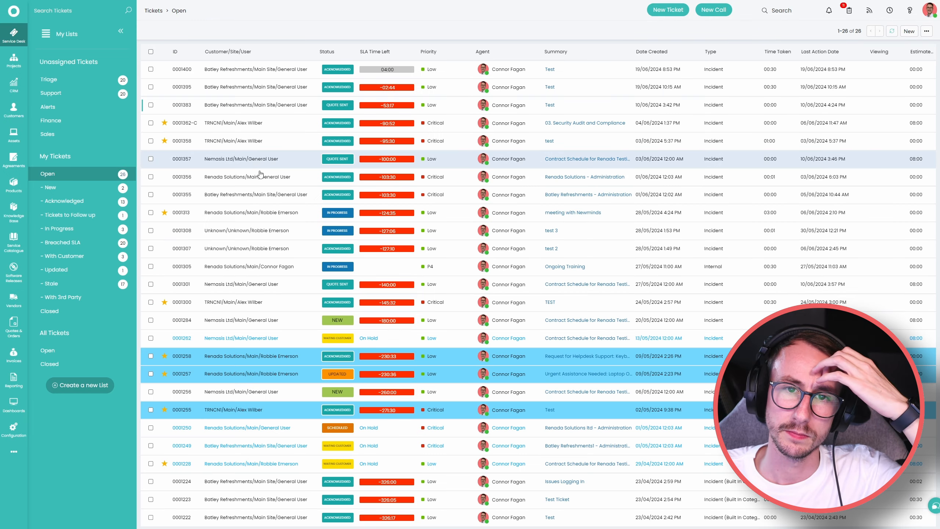
click(261, 63)
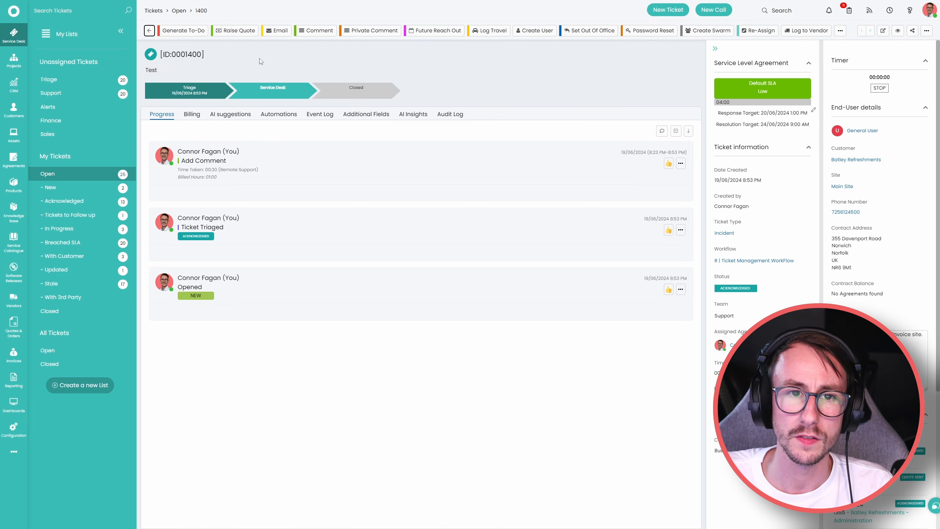
click(317, 31)
click(339, 276)
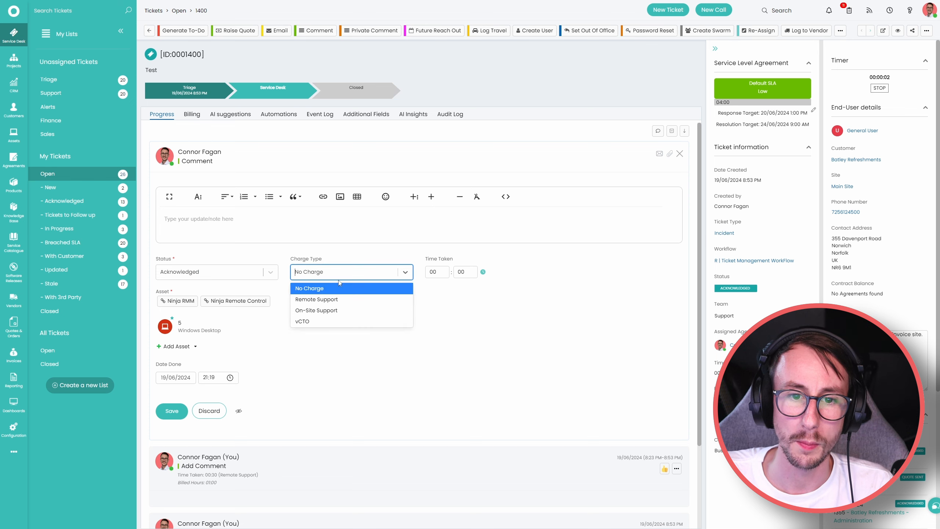
click(336, 300)
click(455, 273)
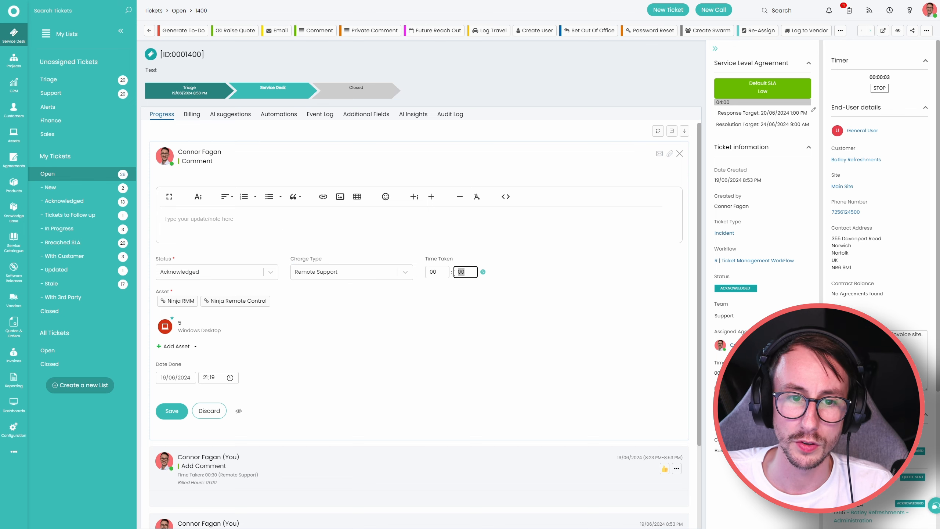
click(458, 293)
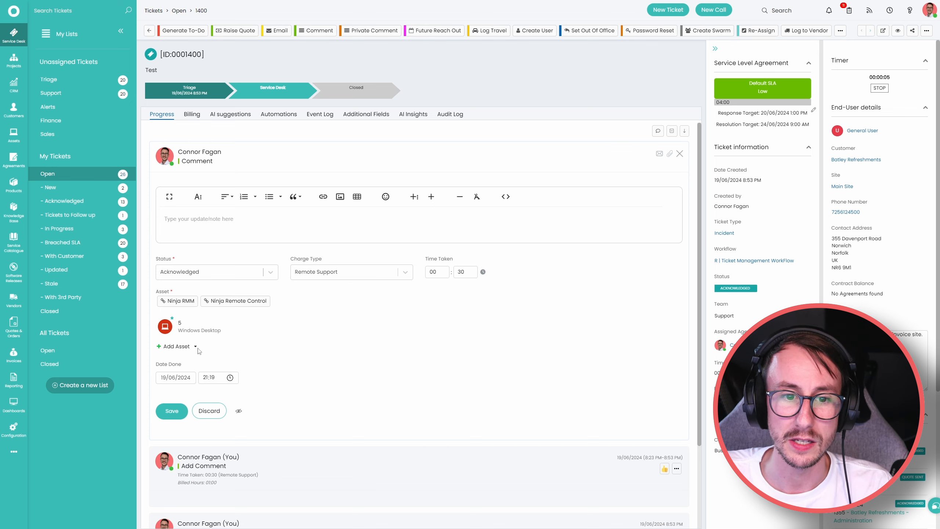
click(225, 226)
text(test)
click(172, 411)
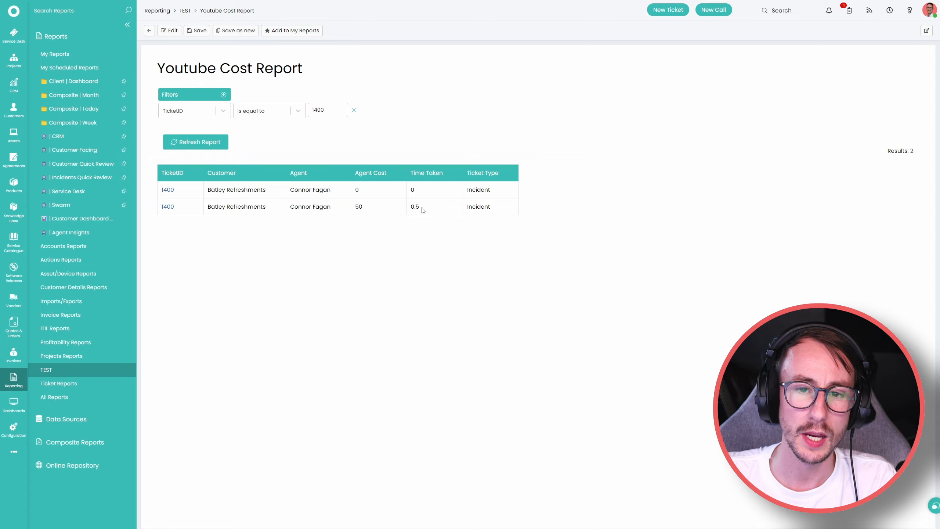
Check the 0.5 time taken, revisit ticket 1400, then return to Reporting.
drag(422, 208, 411, 207)
right_click(23, 38)
click(68, 46)
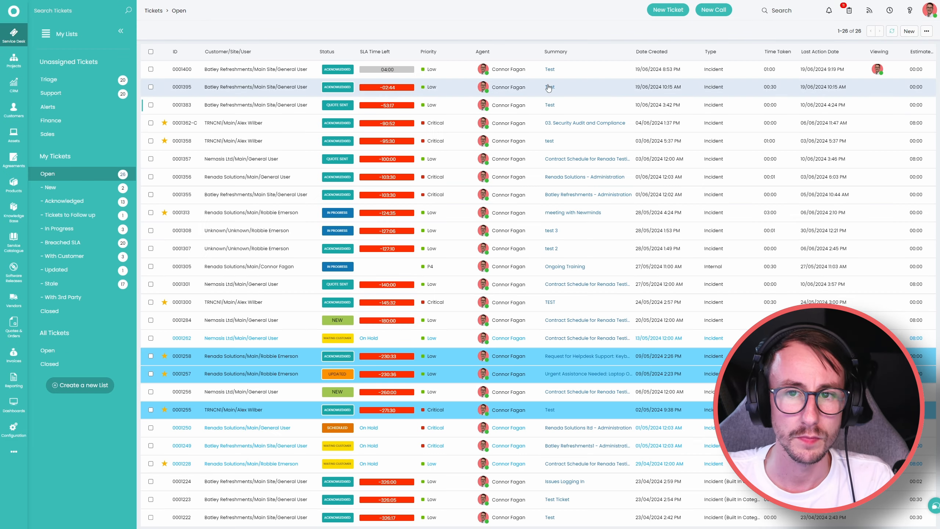
click(600, 77)
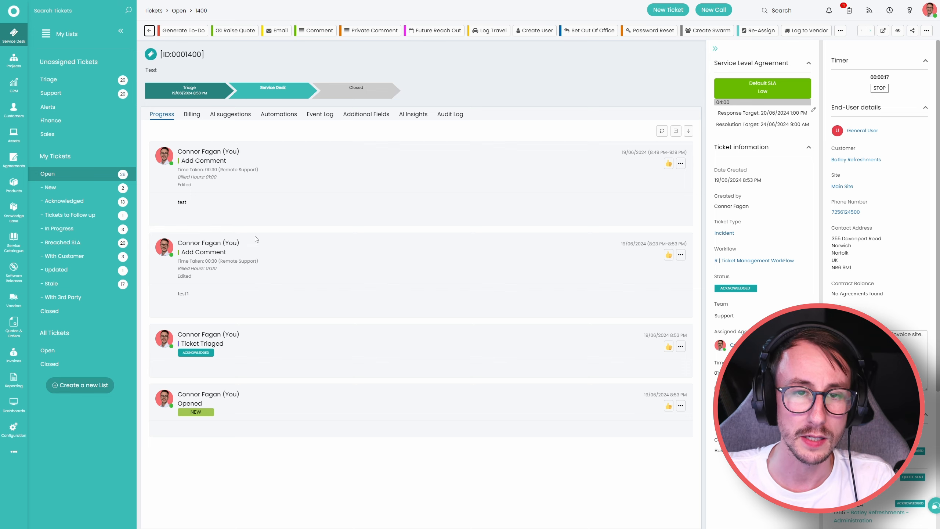
click(14, 380)
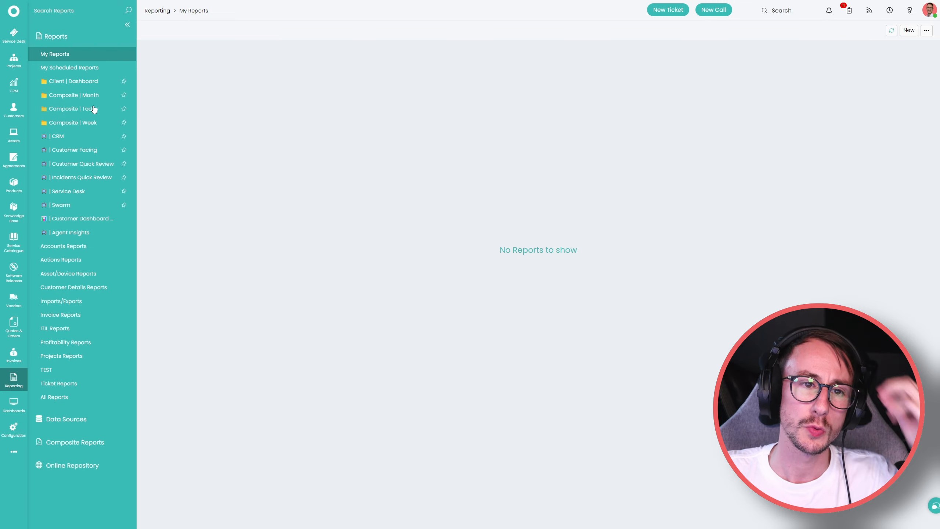
Open the Youtube Cost Report from TEST in edit mode and review its Time Taken column.
click(59, 368)
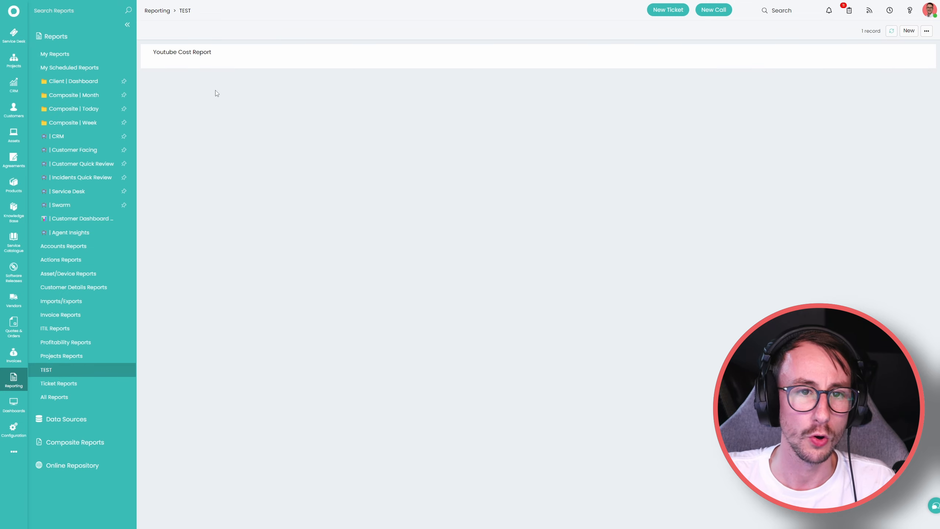
click(182, 54)
click(172, 32)
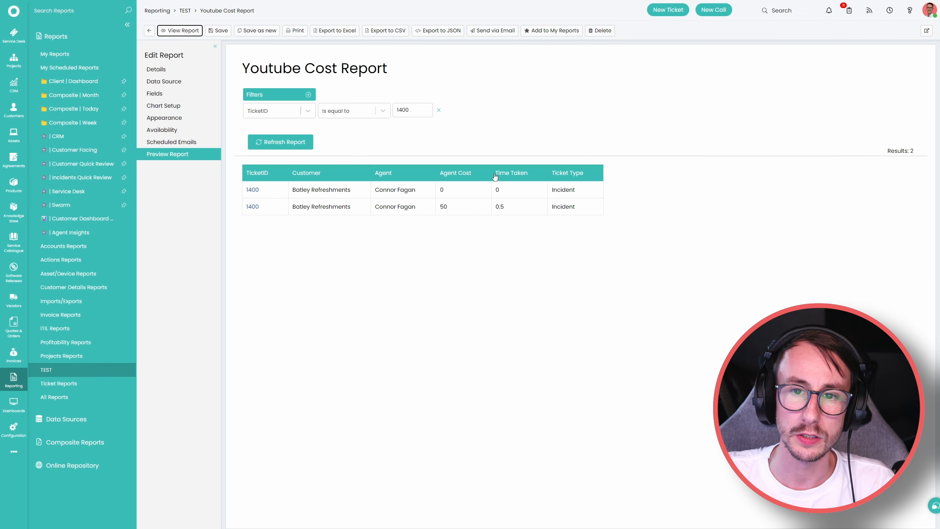
drag(495, 177, 525, 211)
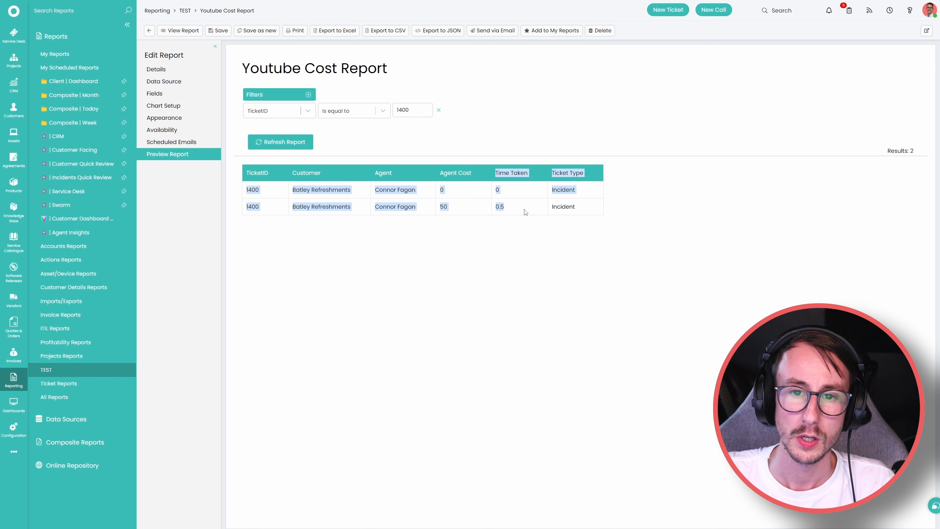
click(511, 211)
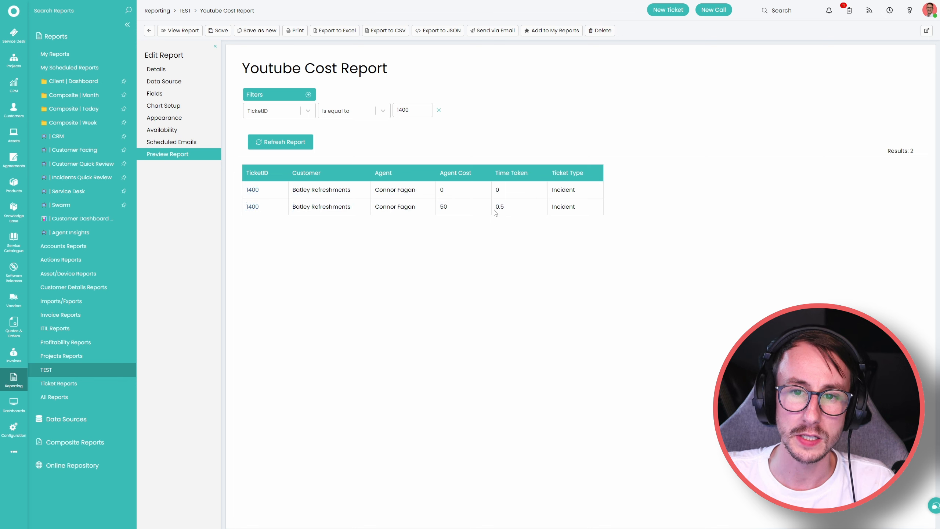
Replace round(timetaken,2) with sum(timetaken) in the SQL, test it and view the report.
click(166, 86)
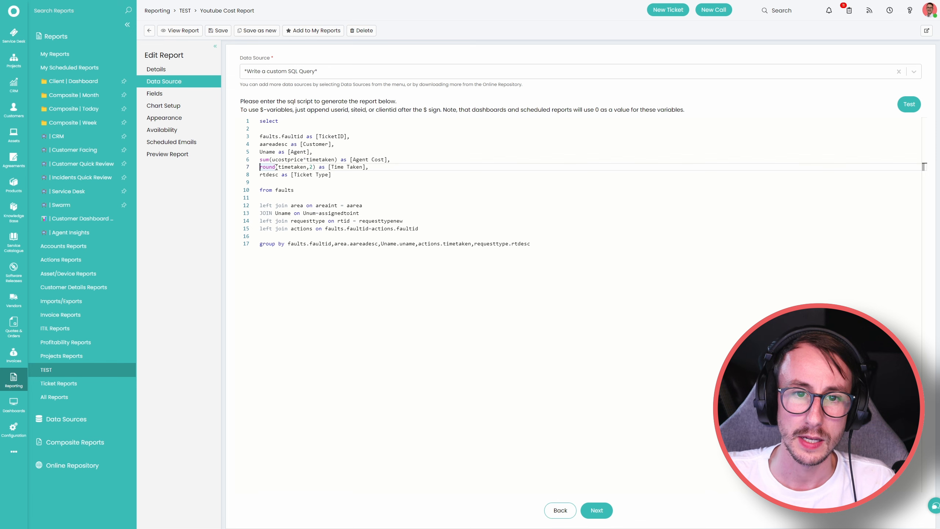
drag(275, 168, 260, 167)
text(sum)
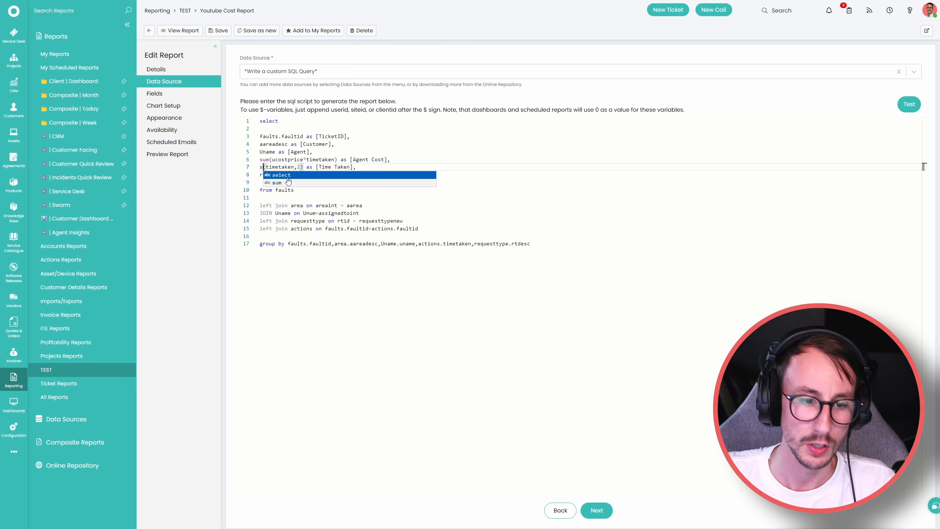
click(407, 165)
click(177, 30)
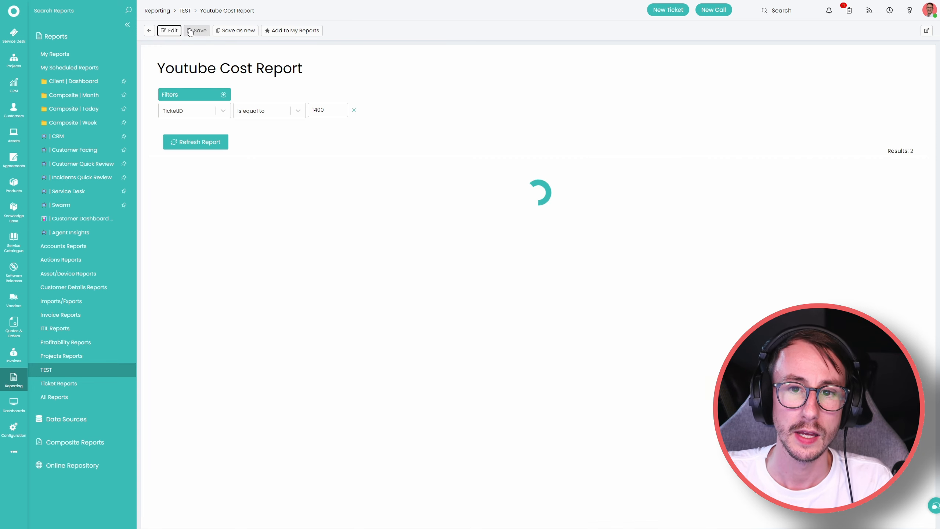
click(174, 31)
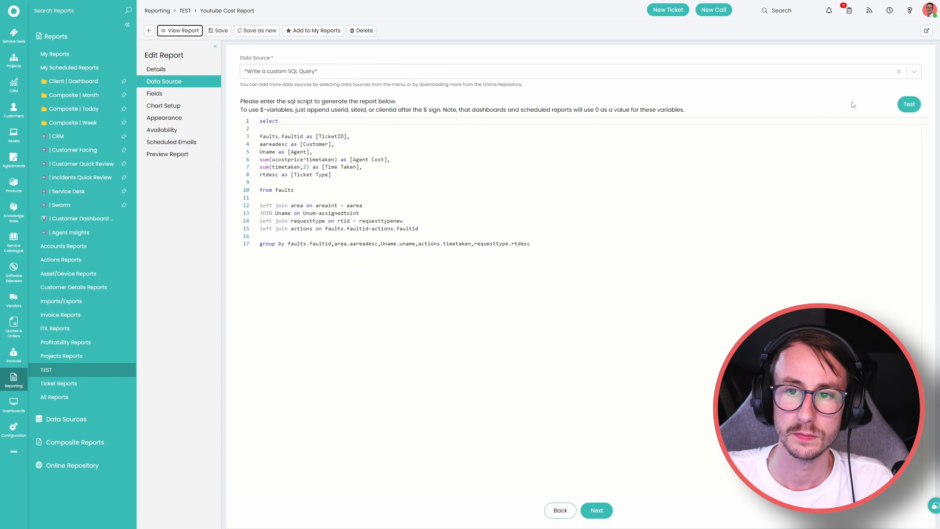
click(307, 167)
key(BackSpace)
key(BackSpace)
click(909, 104)
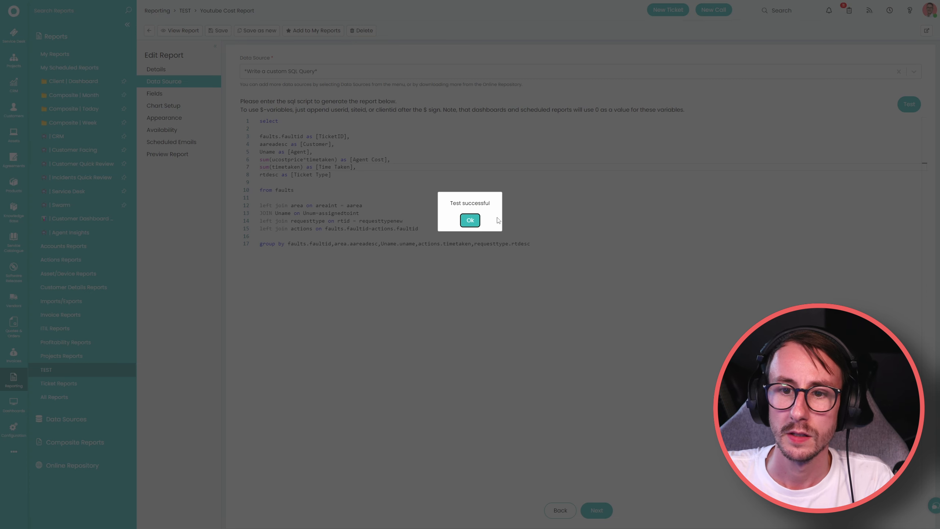
click(470, 220)
click(174, 30)
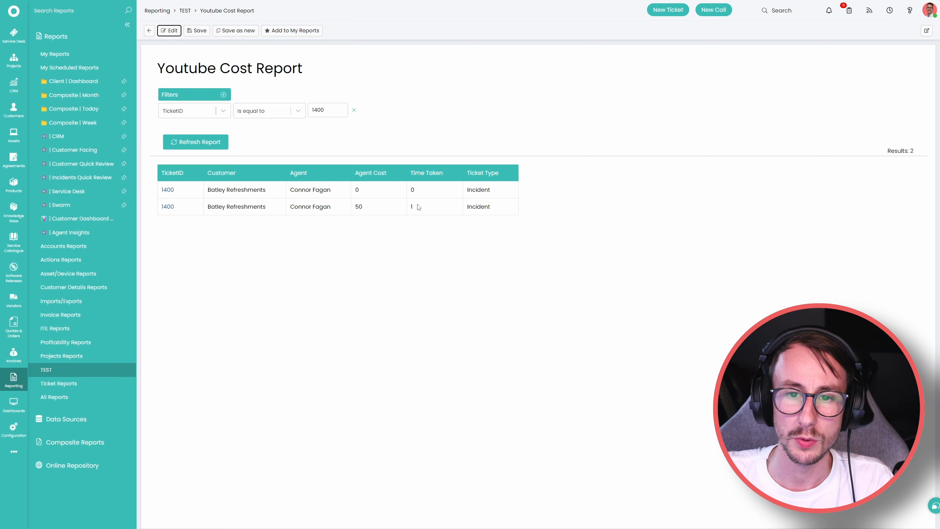
click(196, 32)
double_click(367, 212)
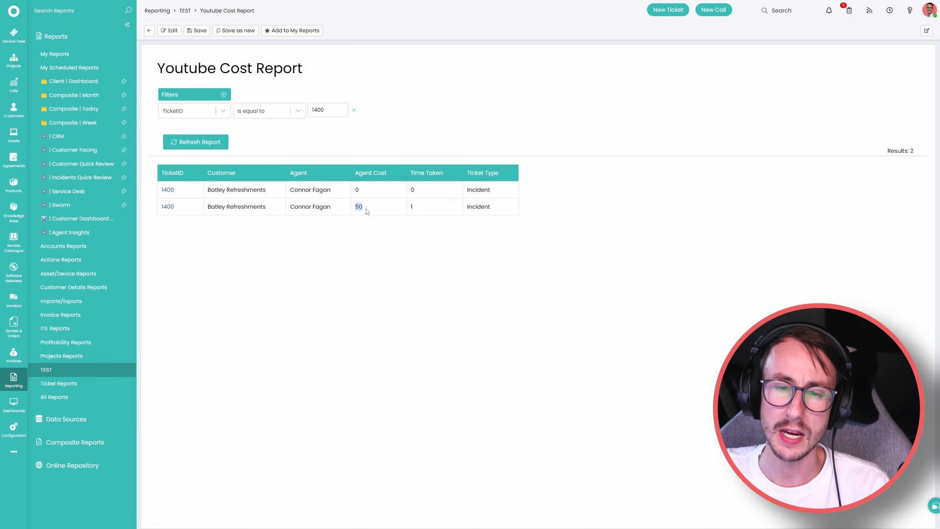
click(399, 222)
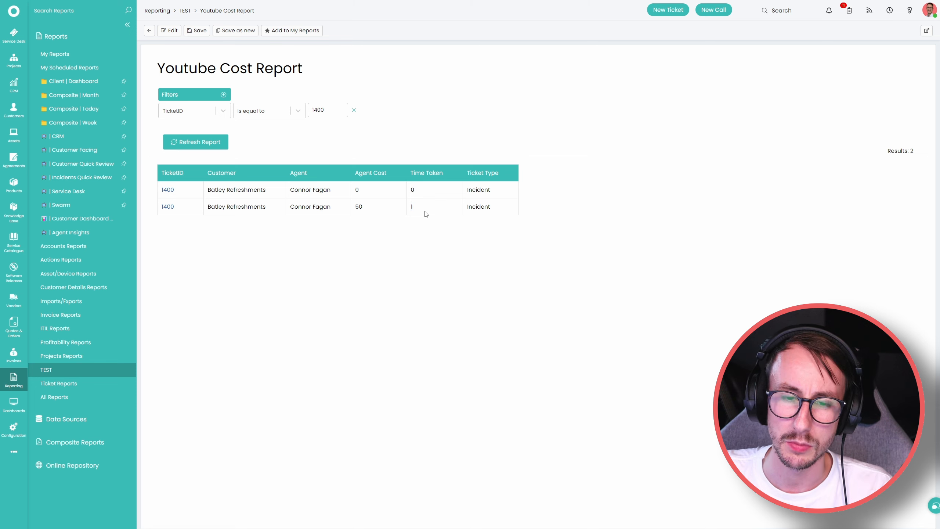
click(223, 96)
click(214, 137)
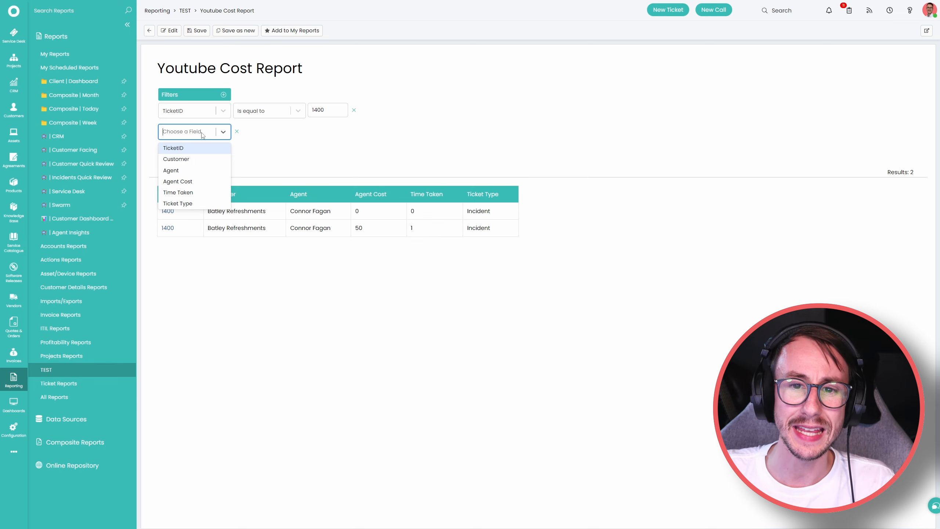
text(g)
key(BackSpace)
text(t)
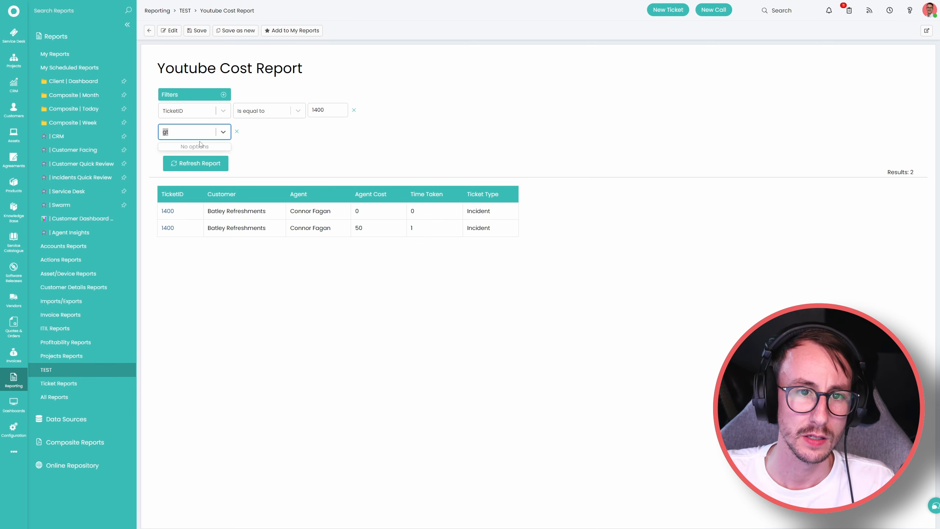
click(200, 192)
click(259, 132)
click(256, 181)
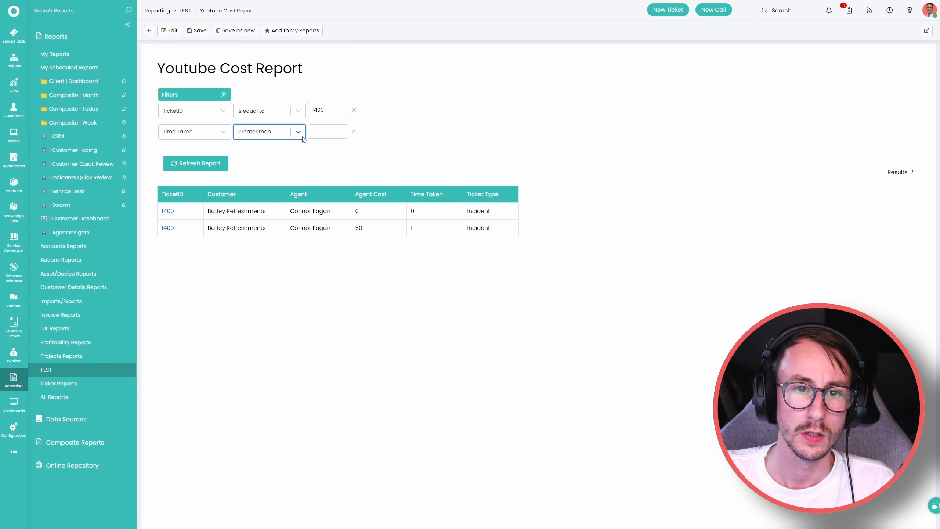
click(325, 130)
text(0)
key(Return)
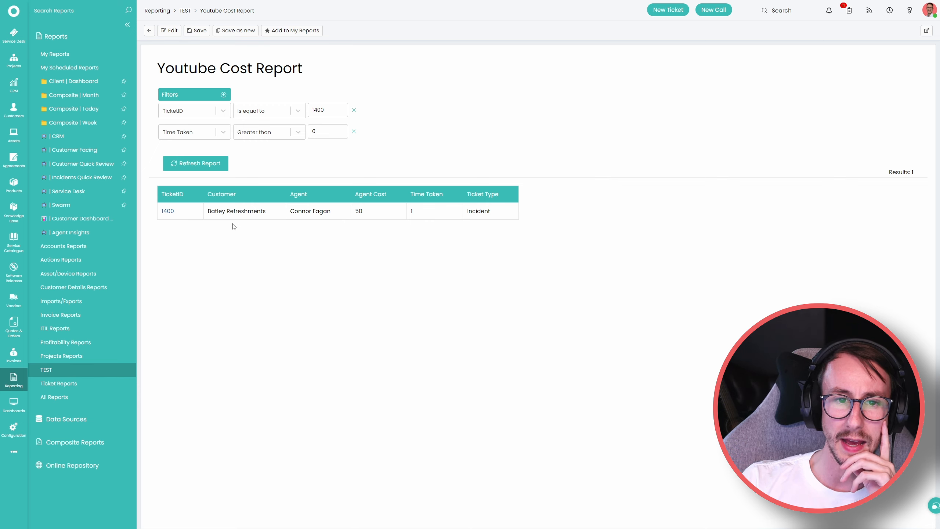
drag(160, 216, 489, 224)
click(492, 252)
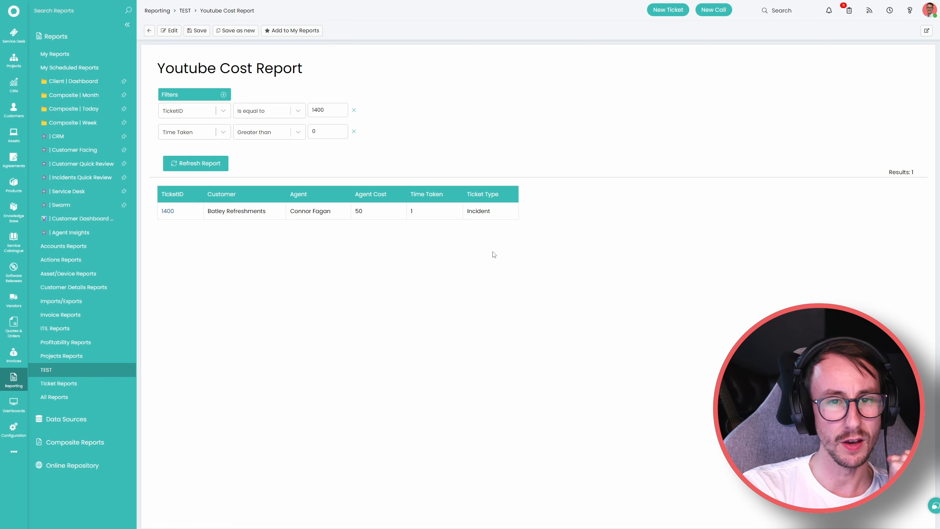
Log in as an agent from Configuration > Teams & Agents > Agents and view their Service Desk.
click(14, 430)
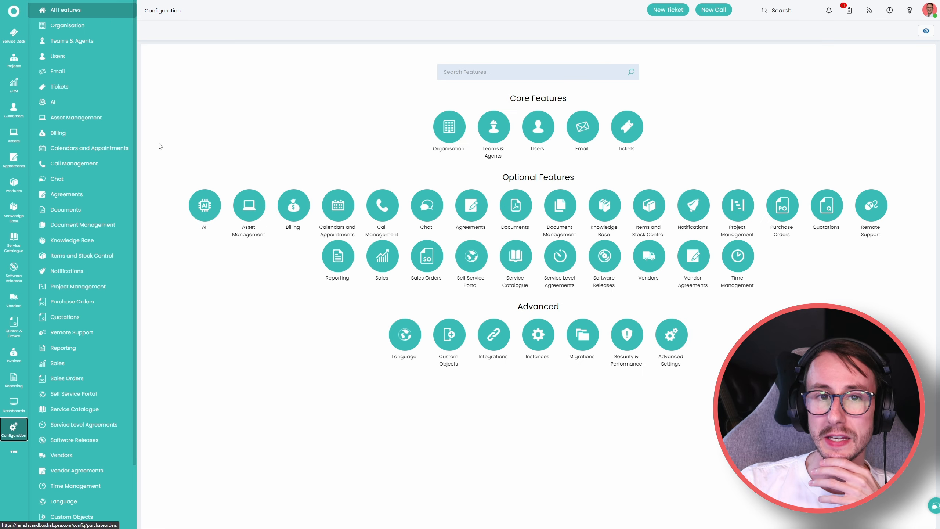
click(94, 30)
click(93, 41)
click(87, 90)
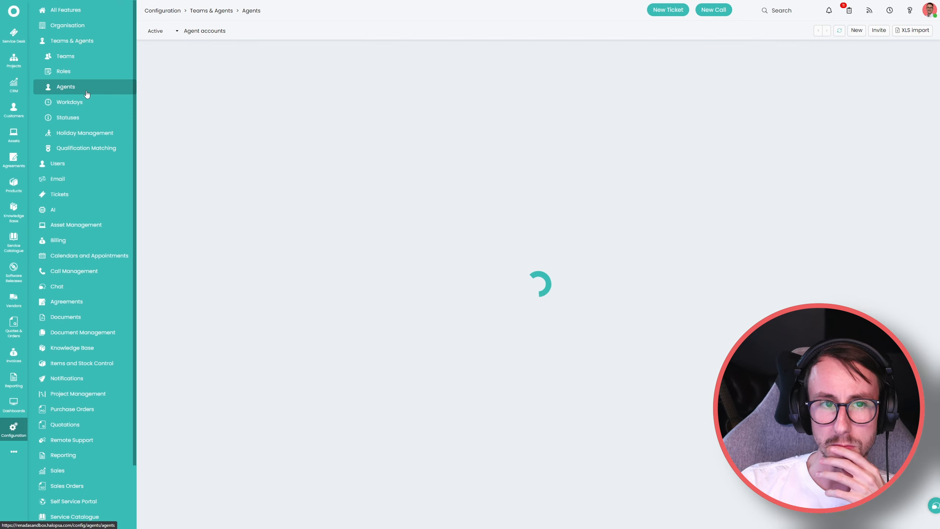
click(210, 140)
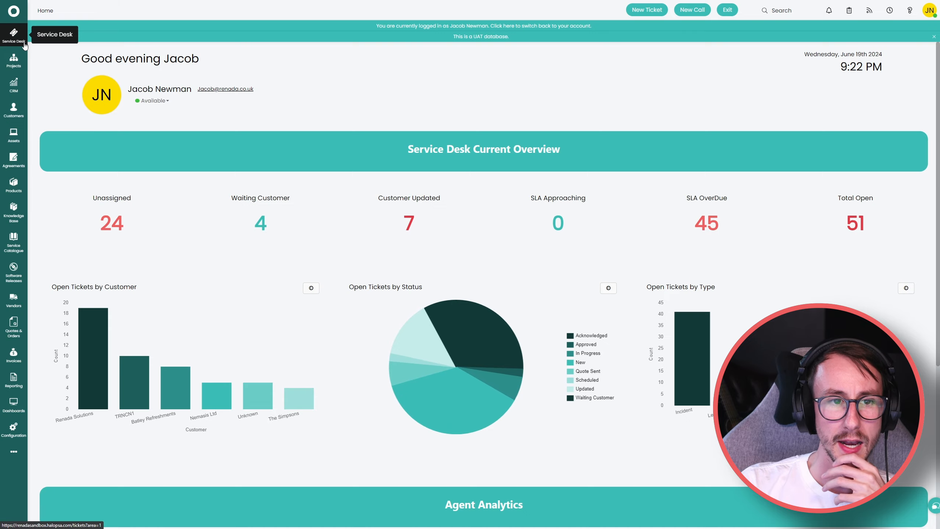
click(19, 37)
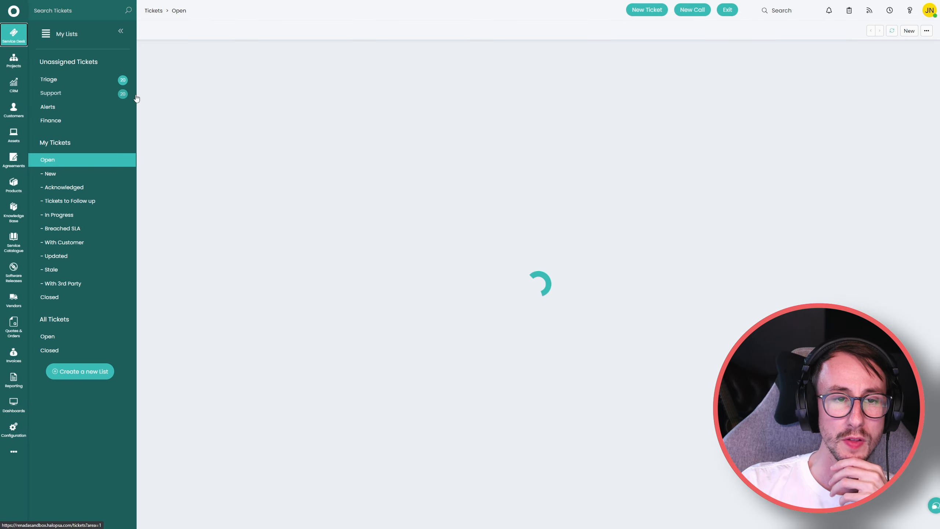
Reach ticket 1400 by opening a Triage ticket and editing its address.
click(114, 85)
click(267, 71)
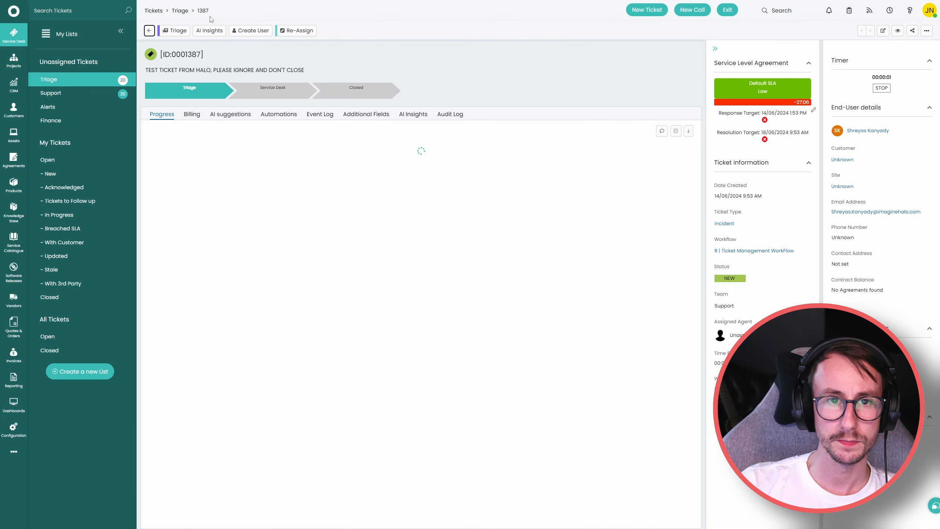
click(384, 22)
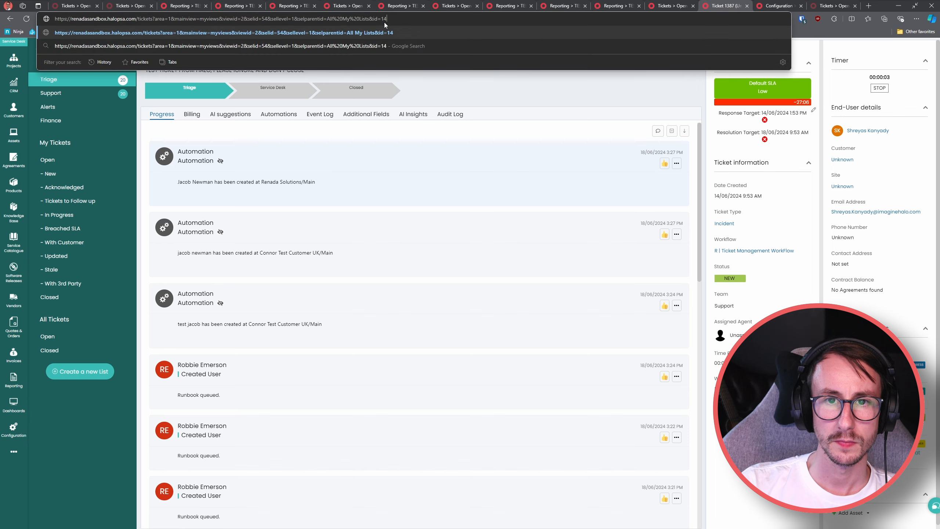
text(00)
key(Return)
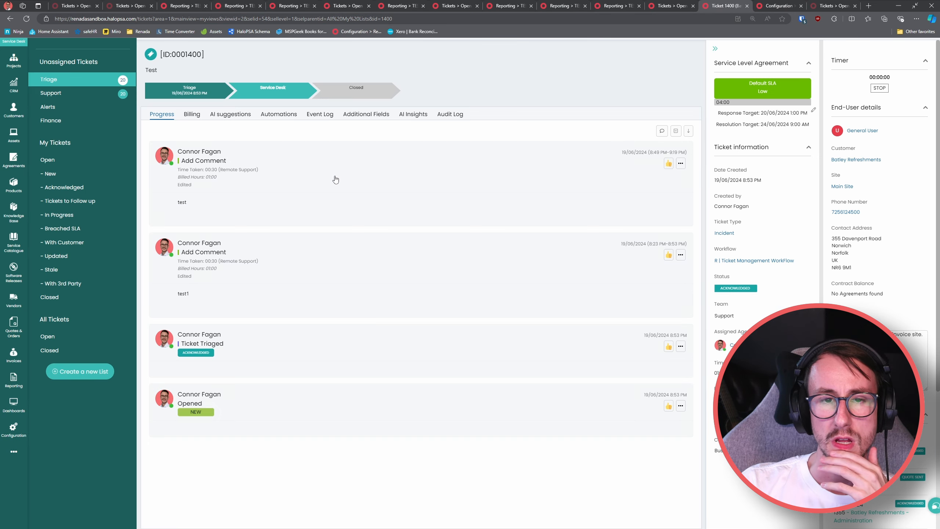
Save a comment with 30 minutes of Remote Support time and a short greeting note.
click(316, 31)
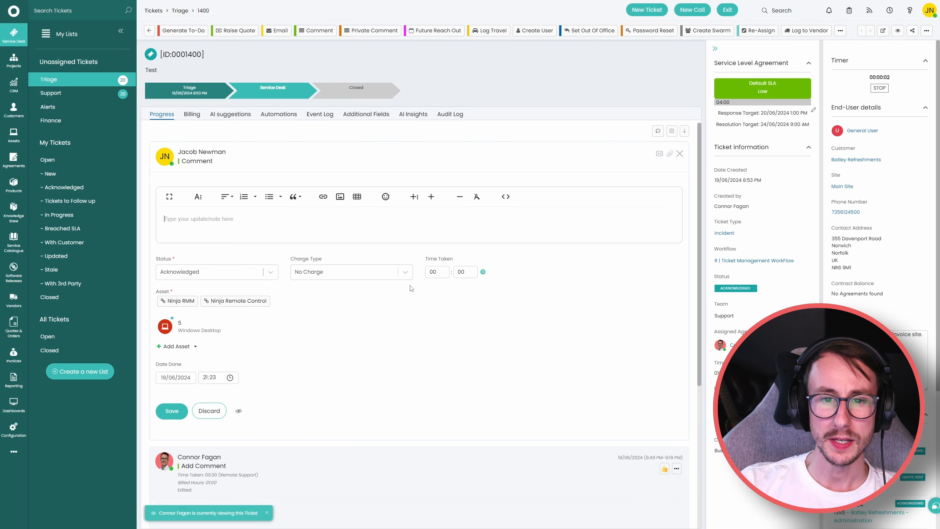
click(468, 273)
text(03)
click(324, 273)
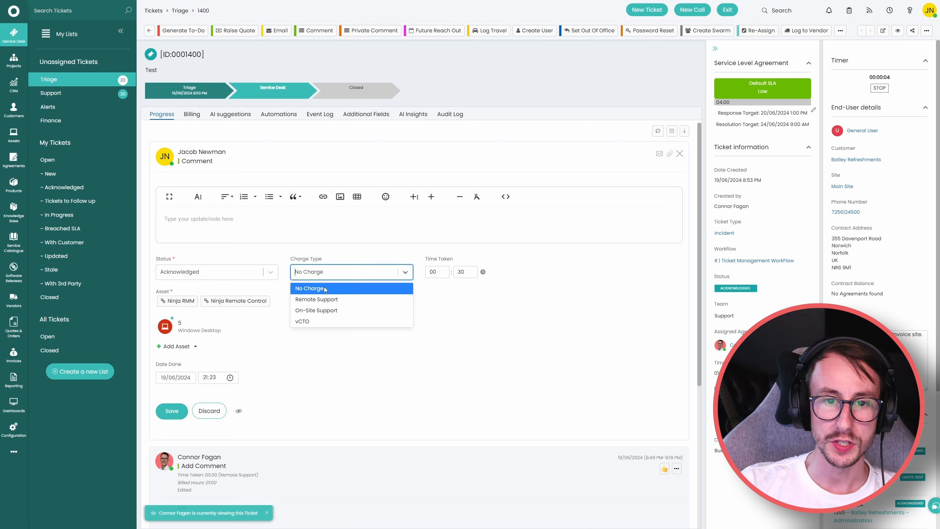
click(318, 300)
click(243, 220)
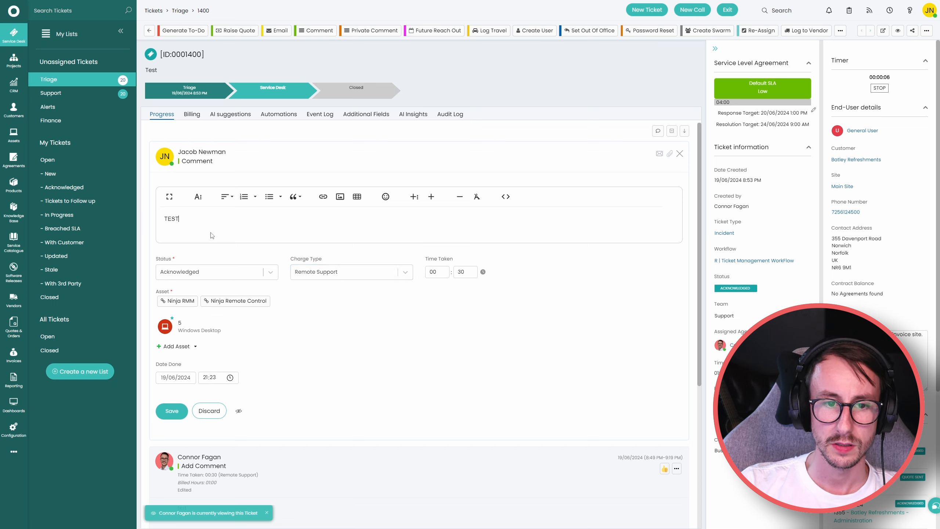
drag(212, 235, 155, 221)
text(HI IM )
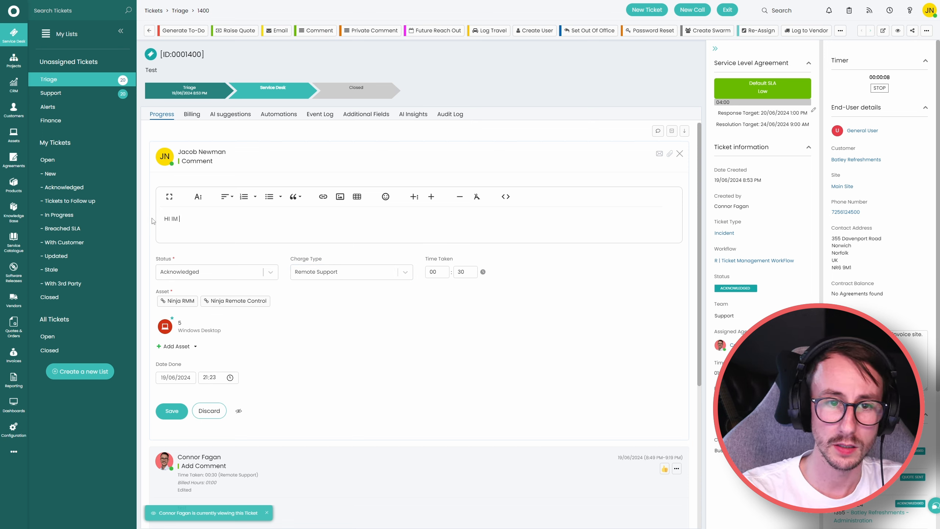
text(JACOB)
click(173, 412)
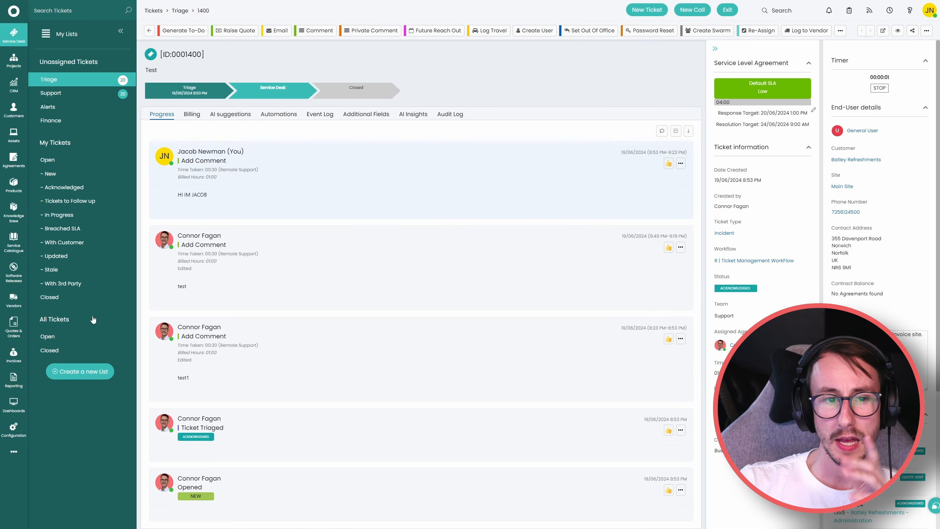
Open the Youtube Cost Report and review ticket 1400's agent cost 75 and time taken 1.5.
click(17, 378)
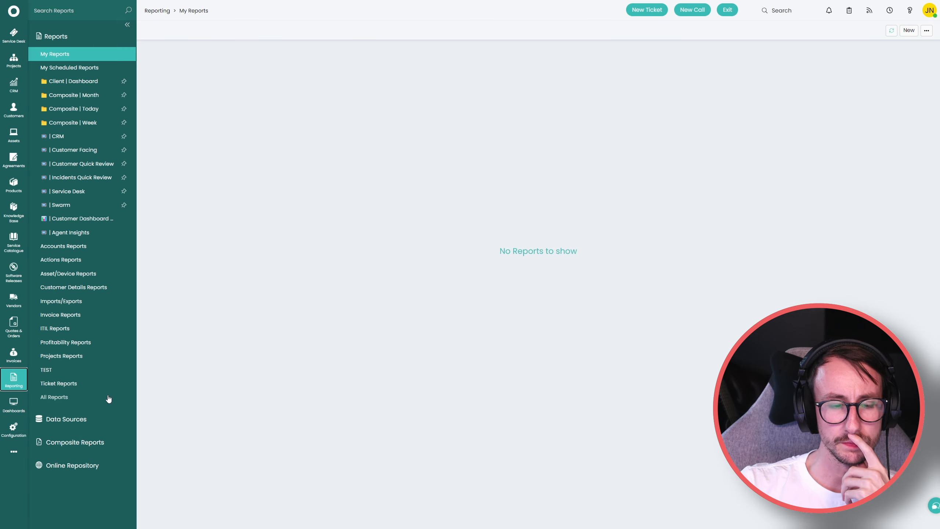
click(82, 370)
click(237, 62)
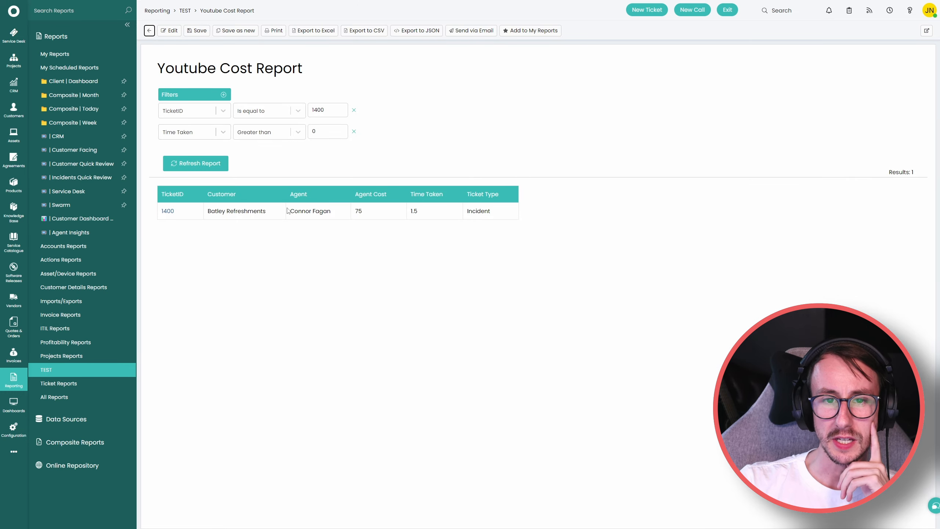
drag(289, 211, 329, 211)
click(331, 226)
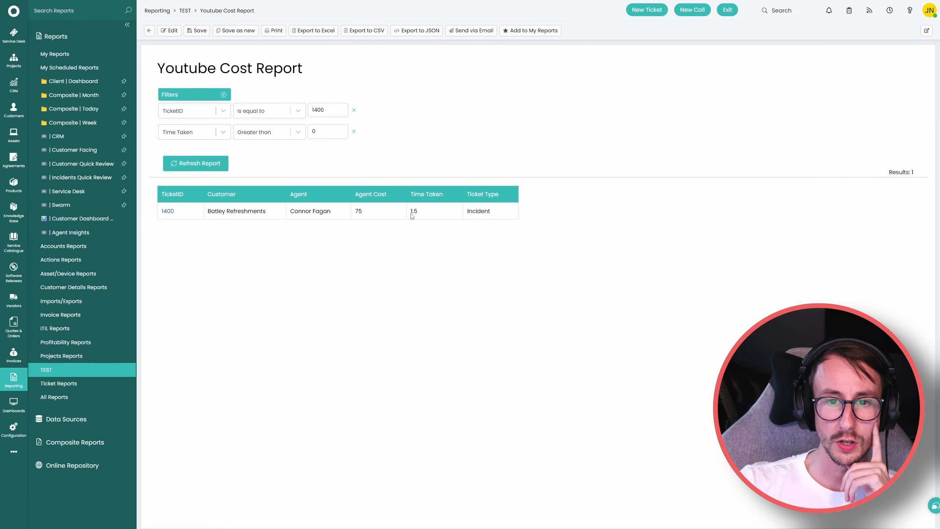
drag(410, 213, 419, 214)
click(409, 235)
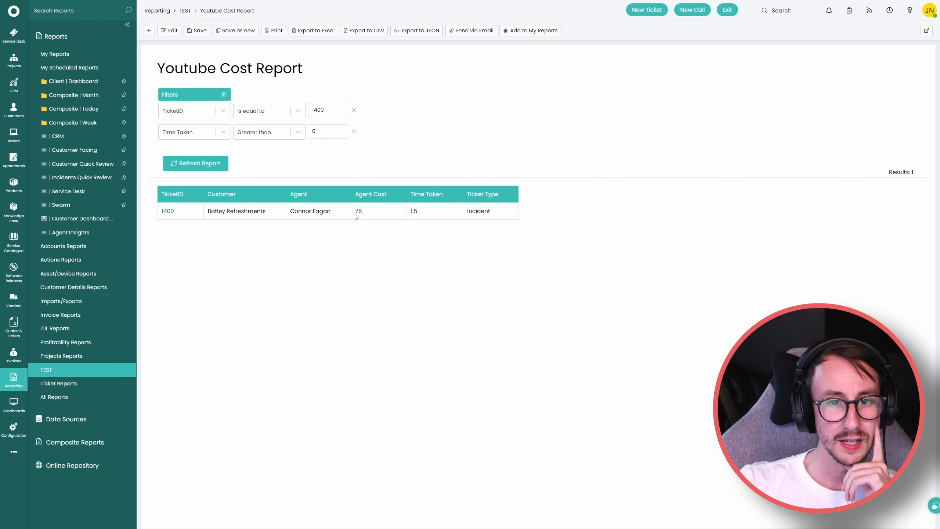
drag(355, 213, 365, 214)
click(373, 239)
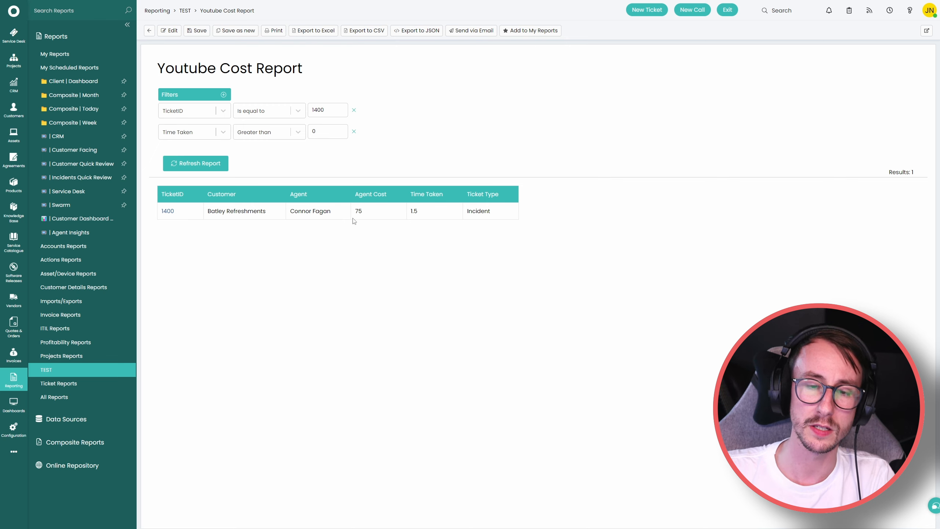
drag(295, 212, 416, 218)
click(419, 221)
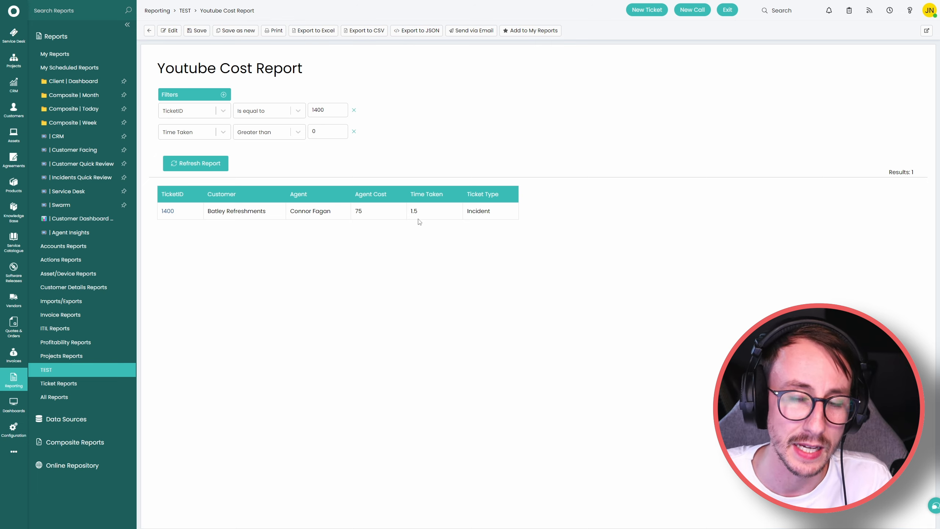
drag(495, 214, 356, 220)
click(354, 231)
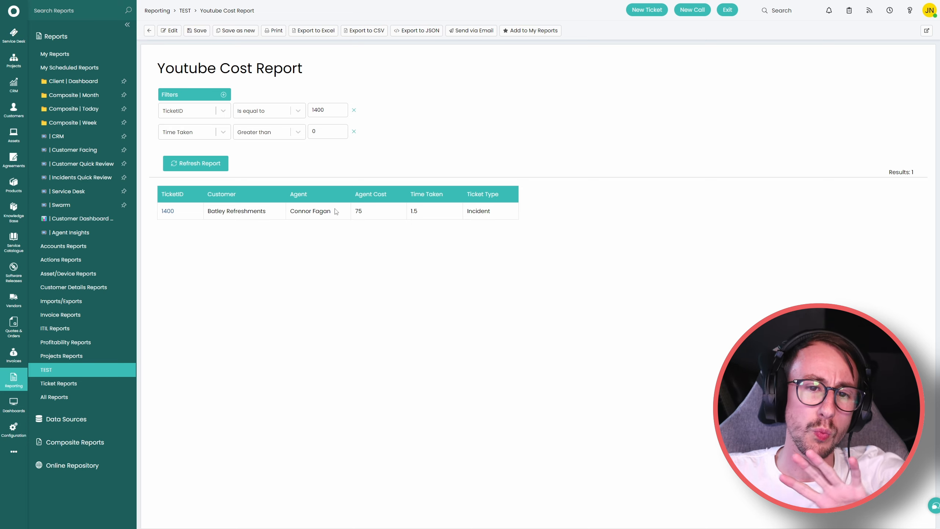
Open the Service Desk in a new tab, then reopen the Youtube Cost Report.
right_click(18, 38)
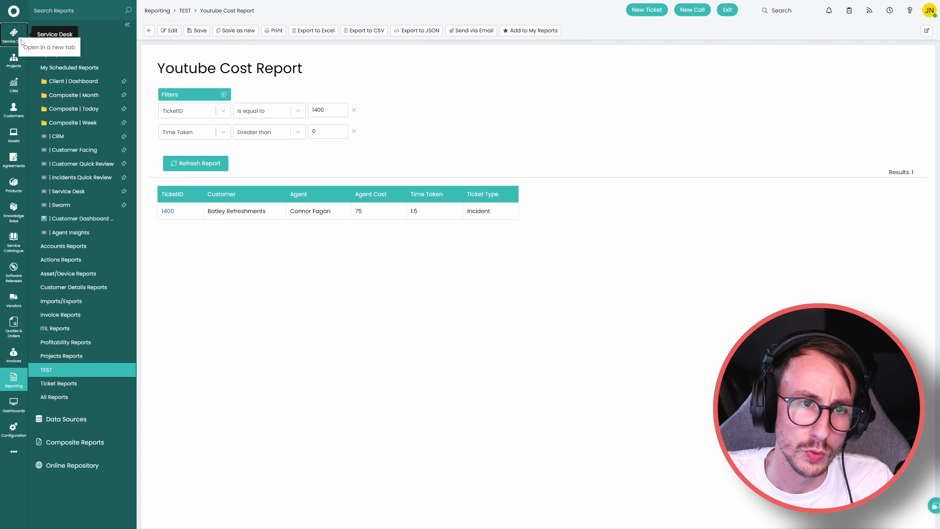
click(37, 45)
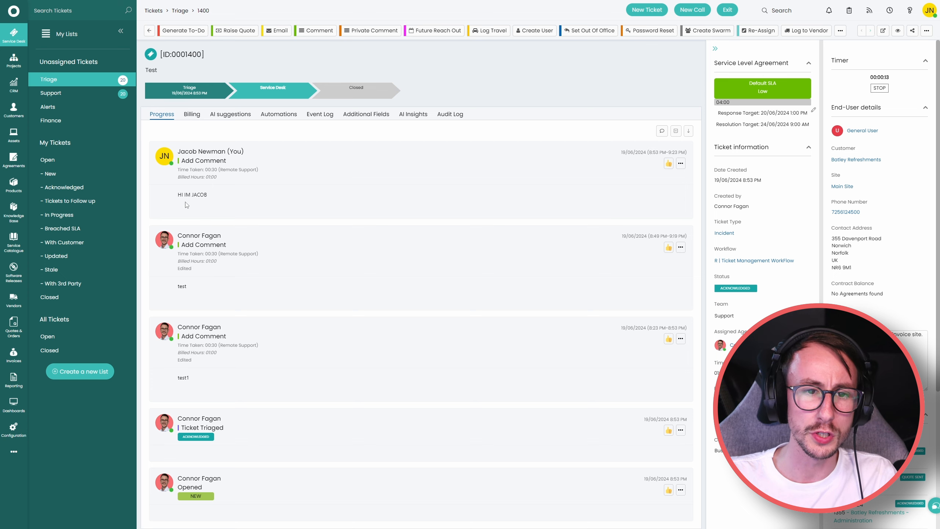
click(13, 380)
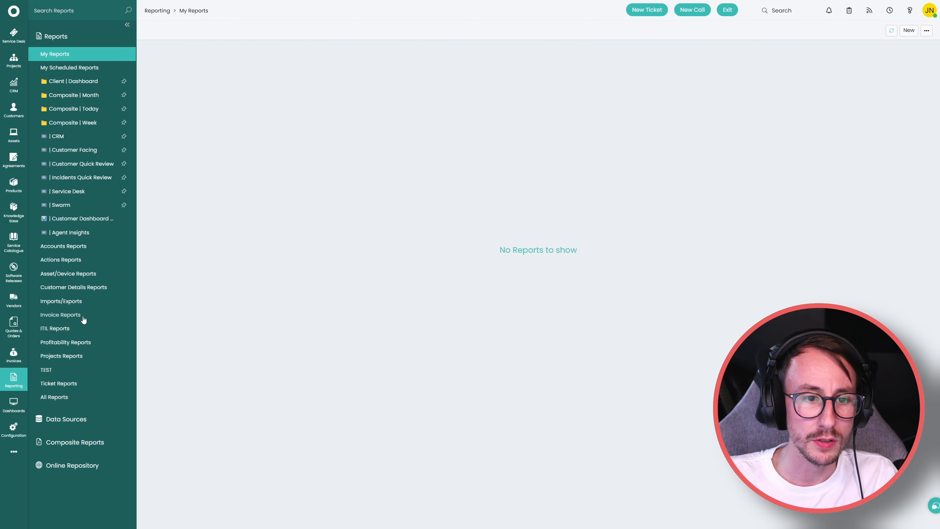
click(76, 370)
click(185, 54)
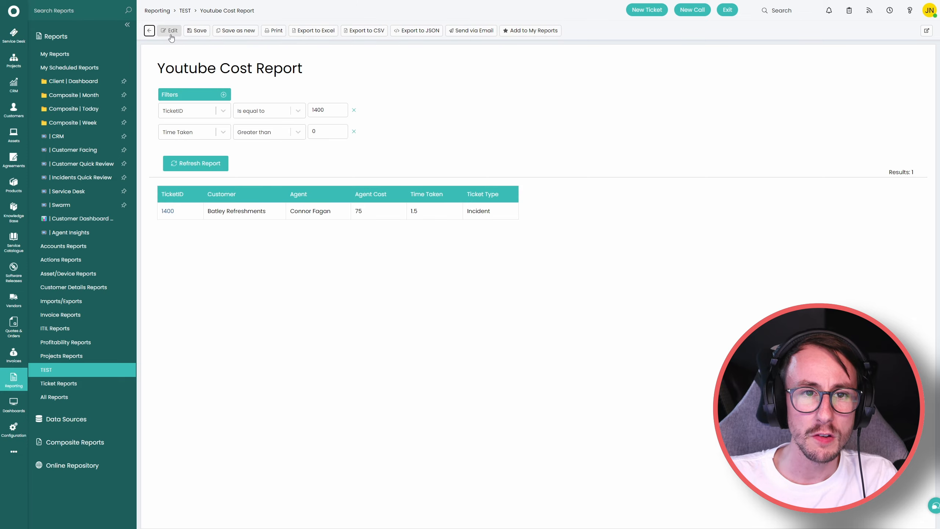
Open the report's SQL data source in edit mode and review the agent and actions join lines.
click(169, 31)
click(180, 81)
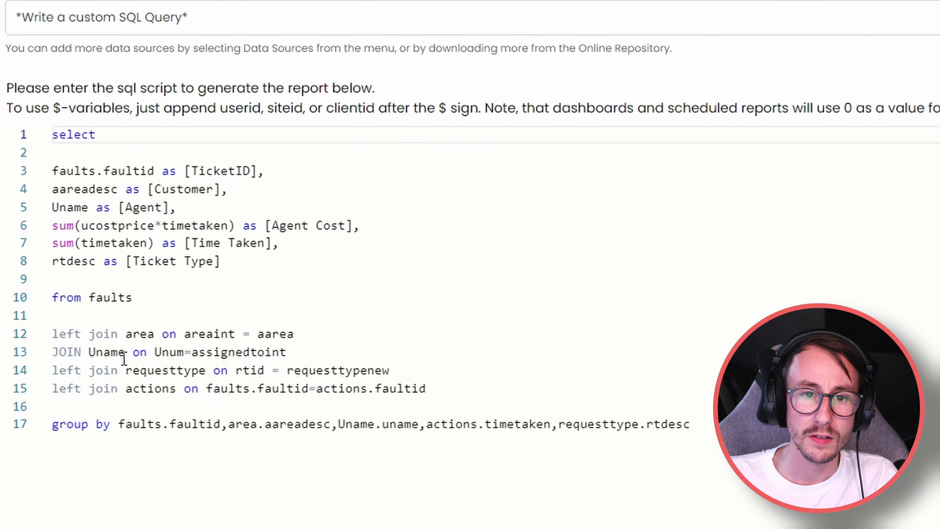
drag(319, 354, 52, 352)
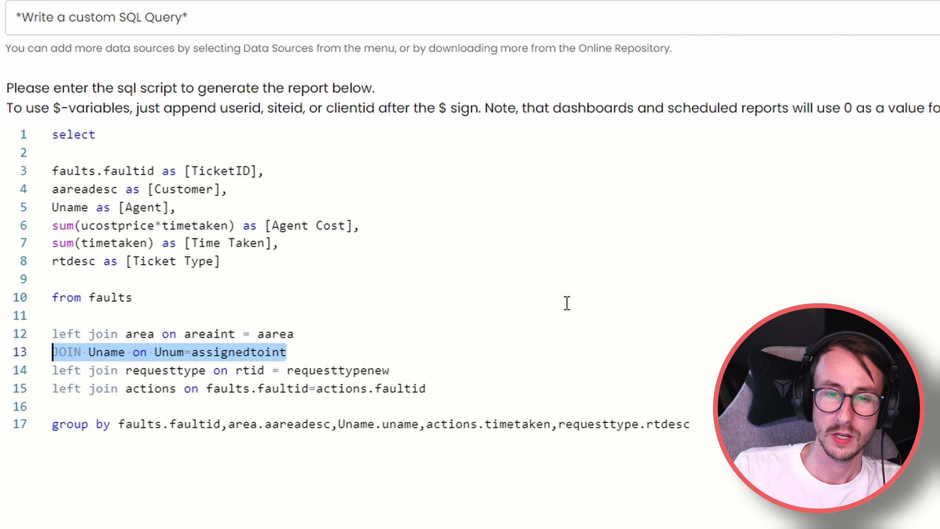
drag(429, 388, 52, 396)
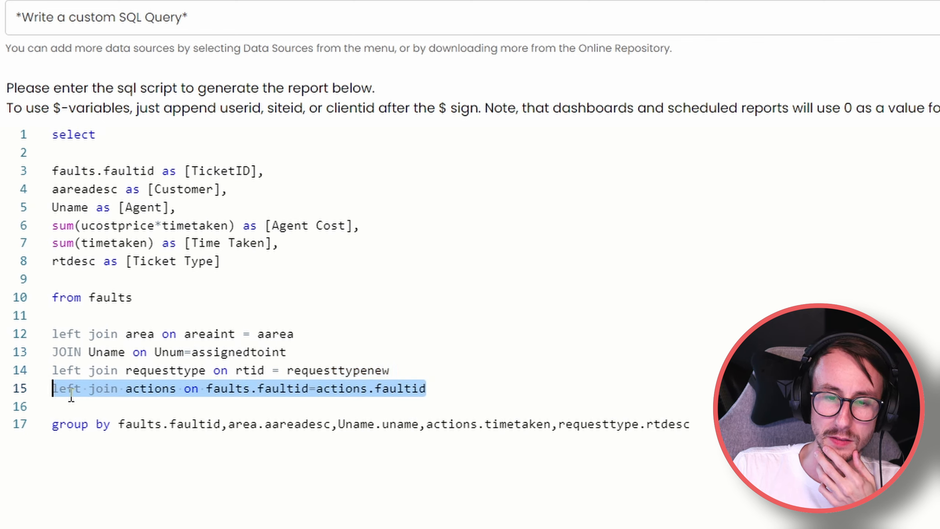
click(71, 403)
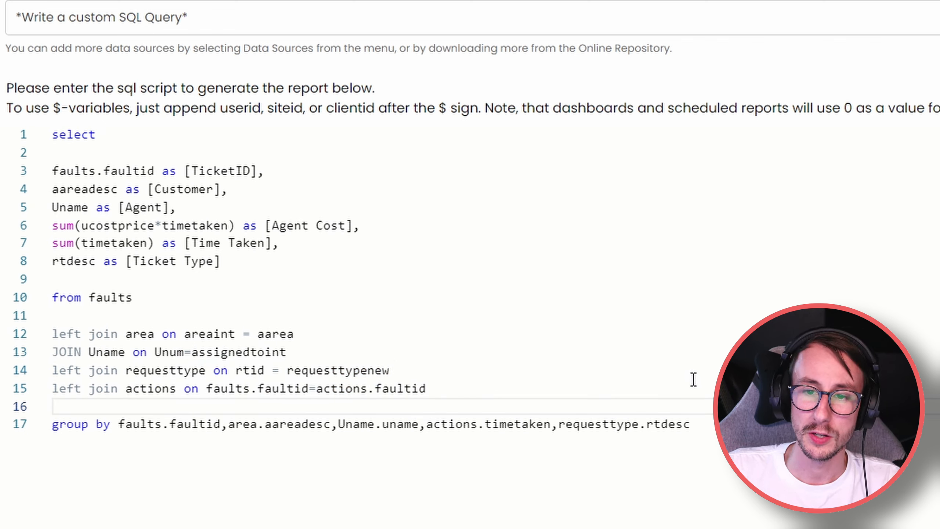
Delete the cost query body and type 'select * from actions where faultid=1400'.
drag(707, 427, 50, 180)
key(ctrl+c)
key(BackSpace)
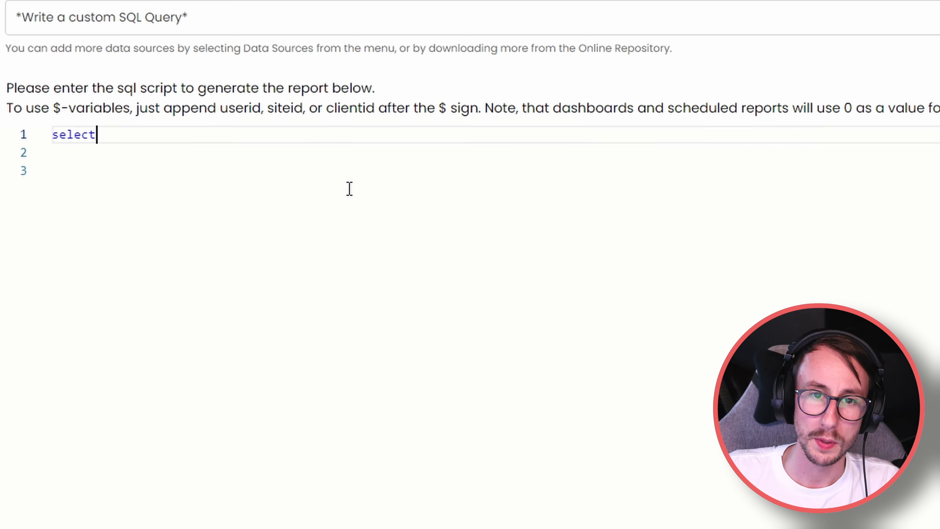
click(418, 131)
text(* from ac)
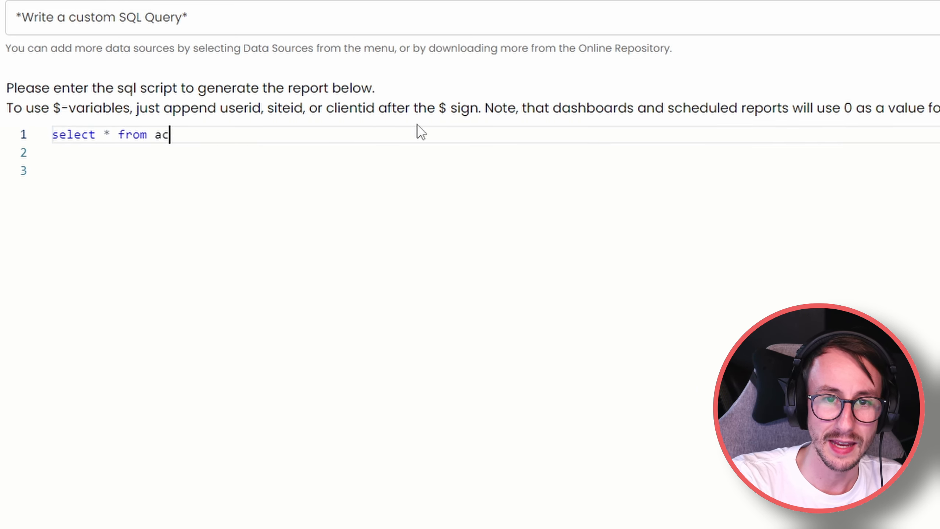
text(tions where faultid=1400)
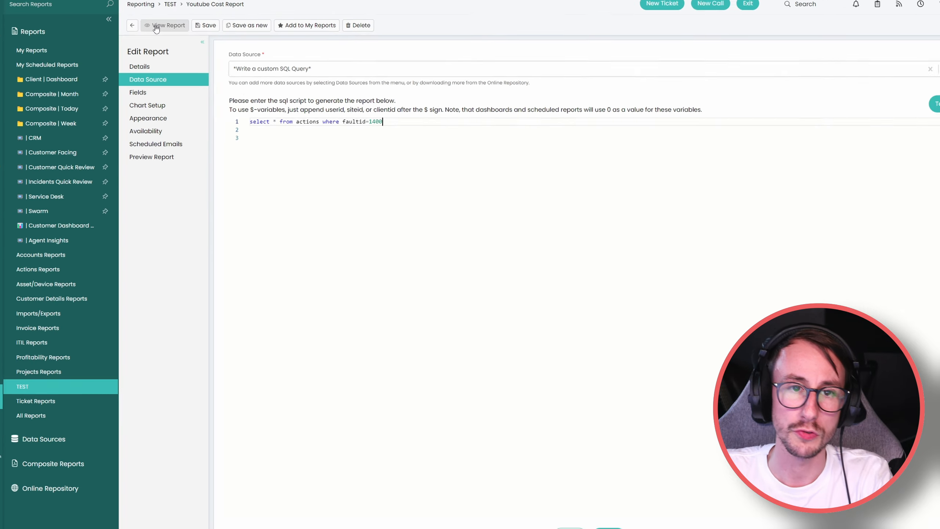
click(172, 31)
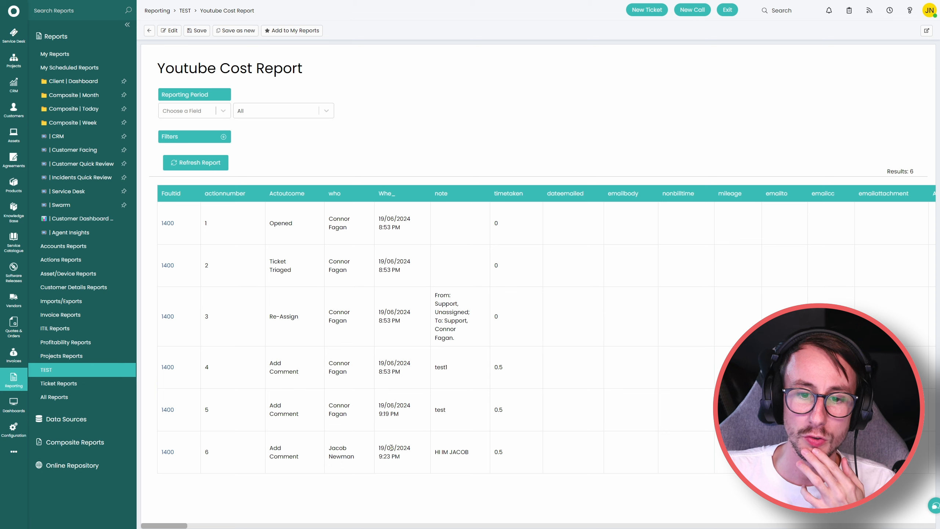
triple_click(341, 453)
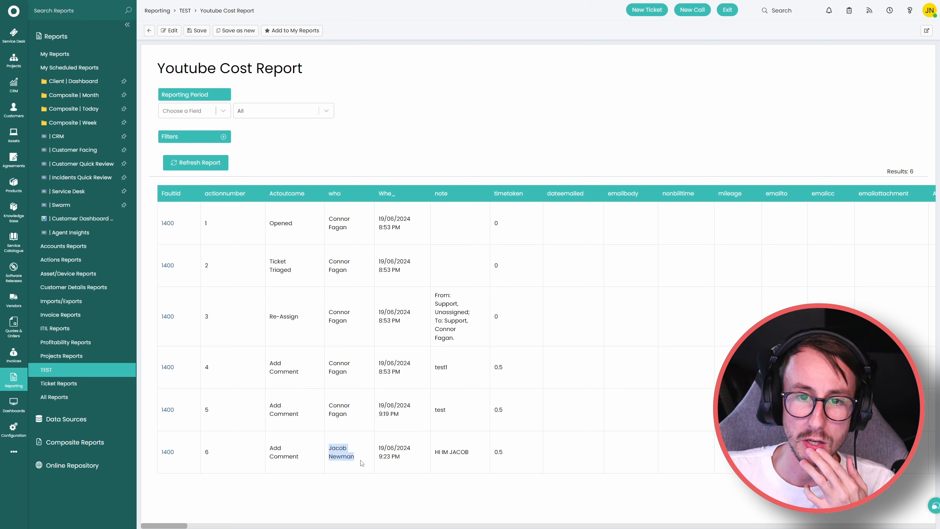
drag(329, 406, 355, 417)
drag(328, 365, 349, 374)
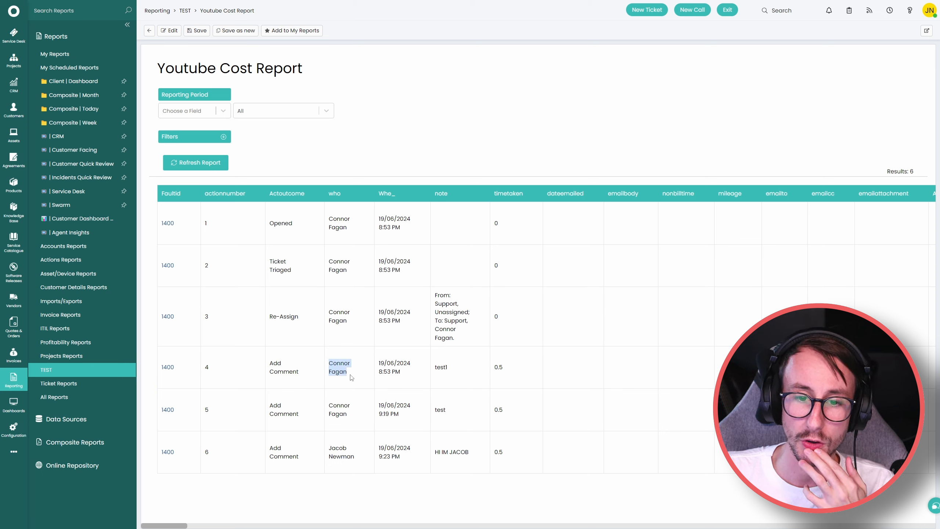
click(349, 380)
drag(492, 367, 510, 370)
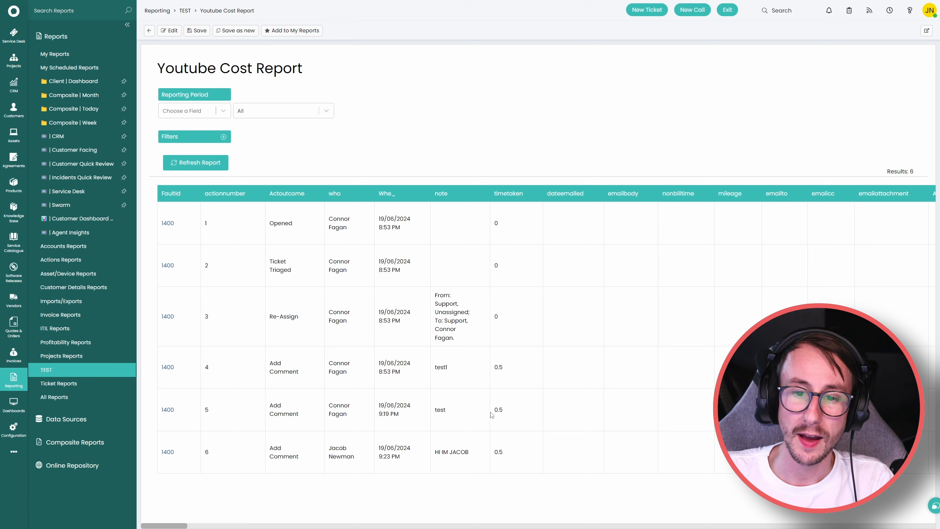
drag(493, 411, 514, 415)
drag(492, 453, 518, 457)
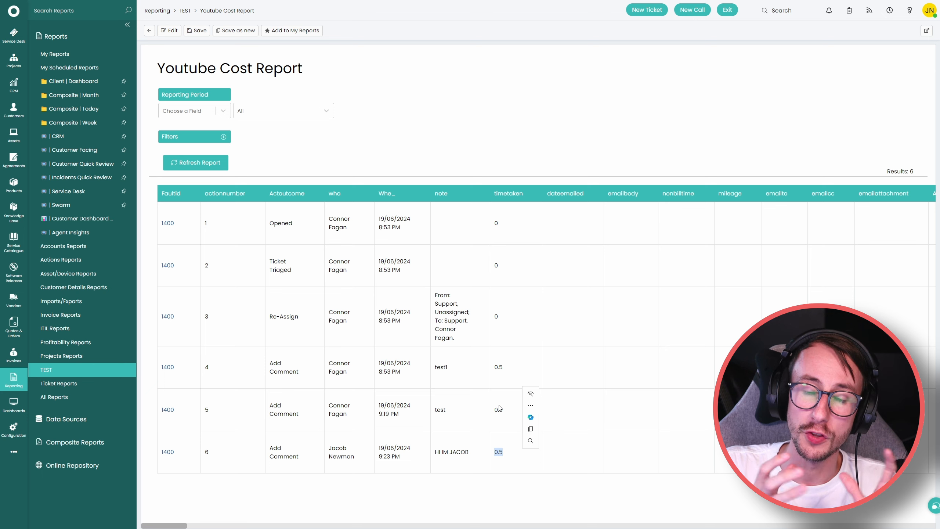
Paste the full cost query back in and change assignedtoint to who in the agent join.
click(169, 30)
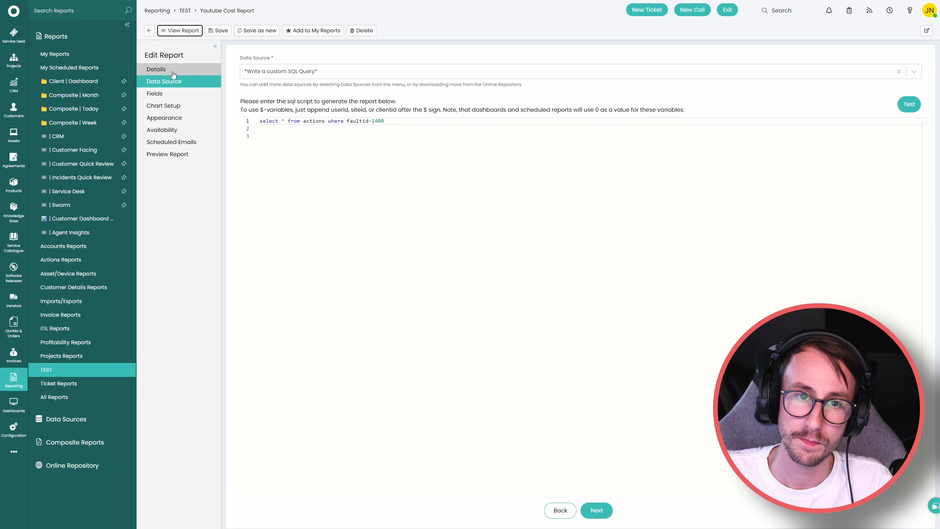
key(ctrl+a)
key(ctrl+v)
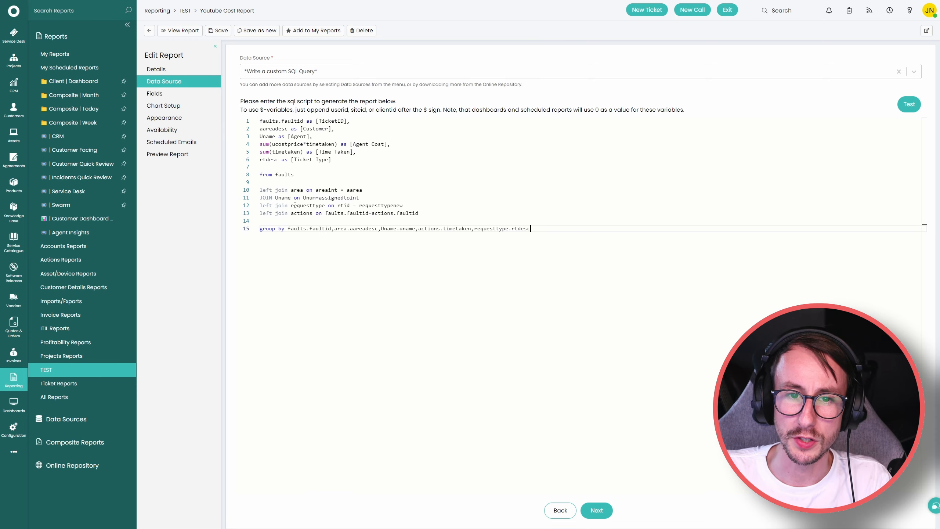
drag(320, 197, 360, 197)
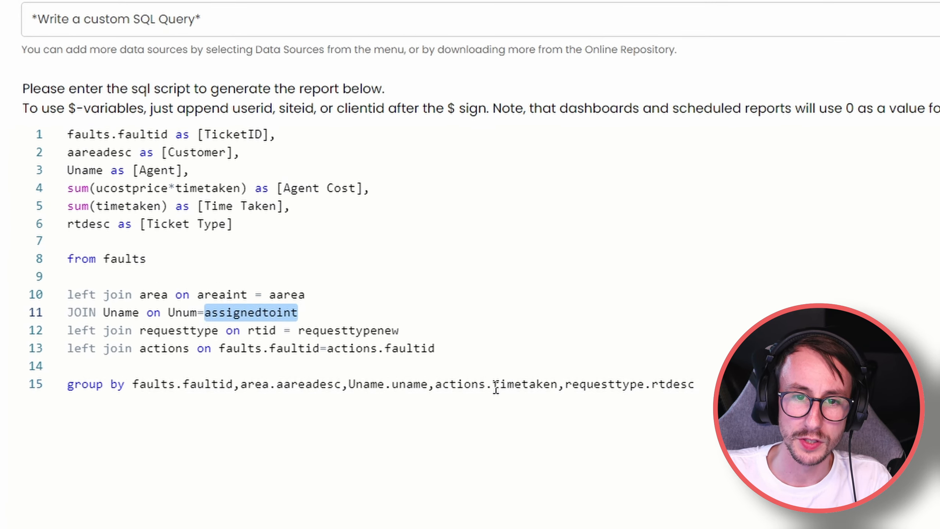
key(BackSpace)
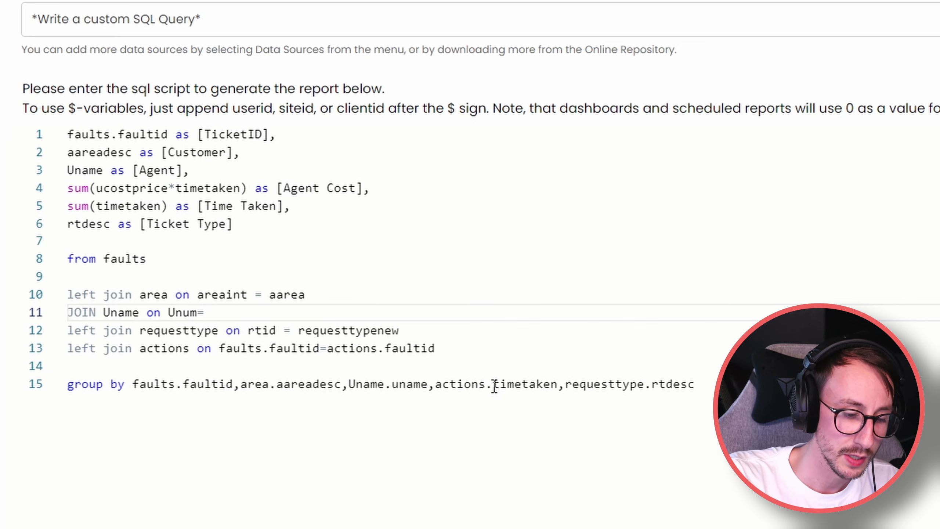
text(who)
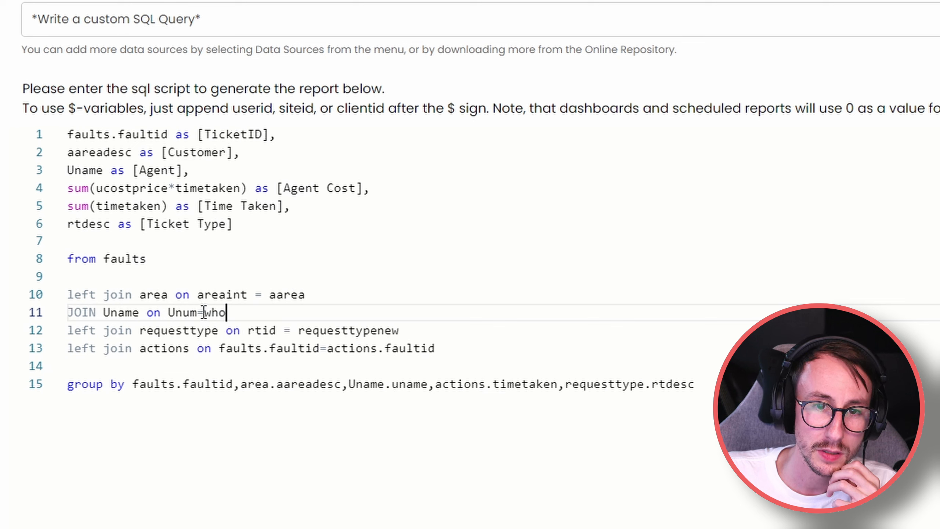
Change Unum to Uname in the agent join and test the query, which returns invalid SQL.
double_click(105, 172)
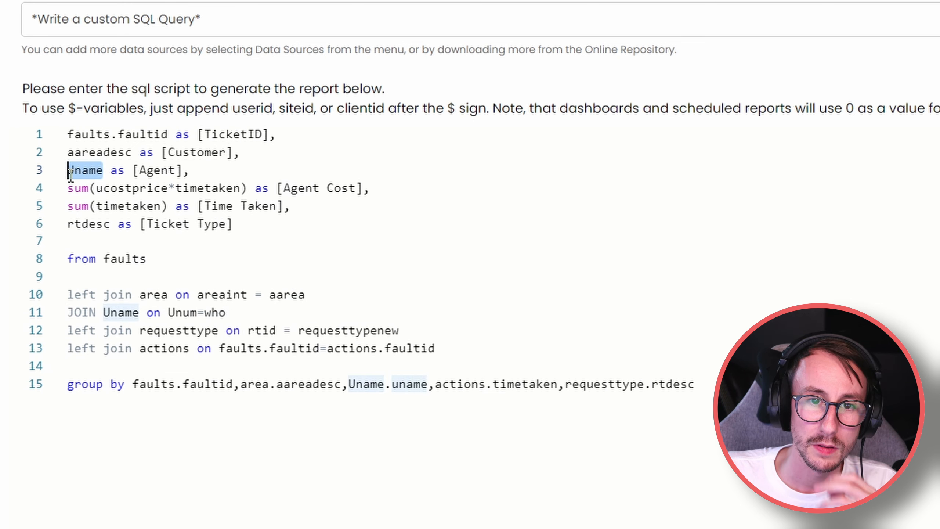
click(198, 312)
double_click(183, 312)
text(Uname)
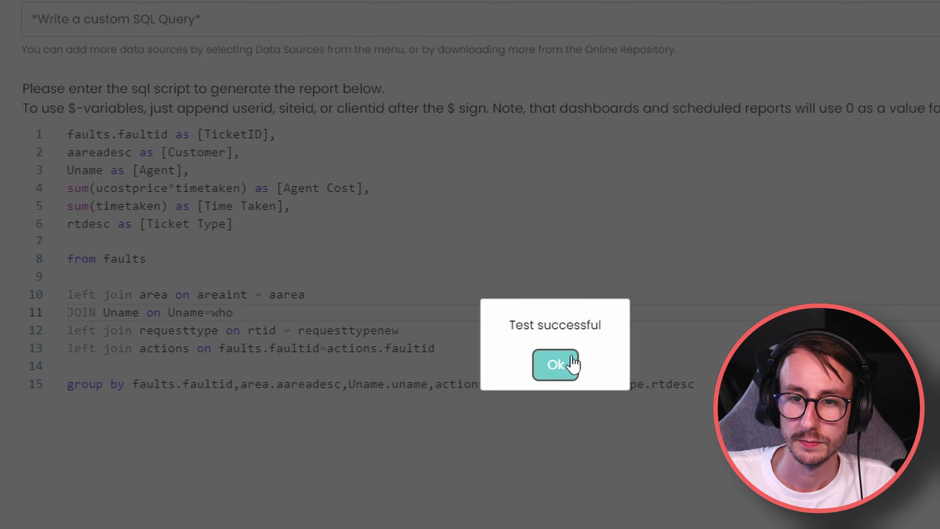
click(567, 364)
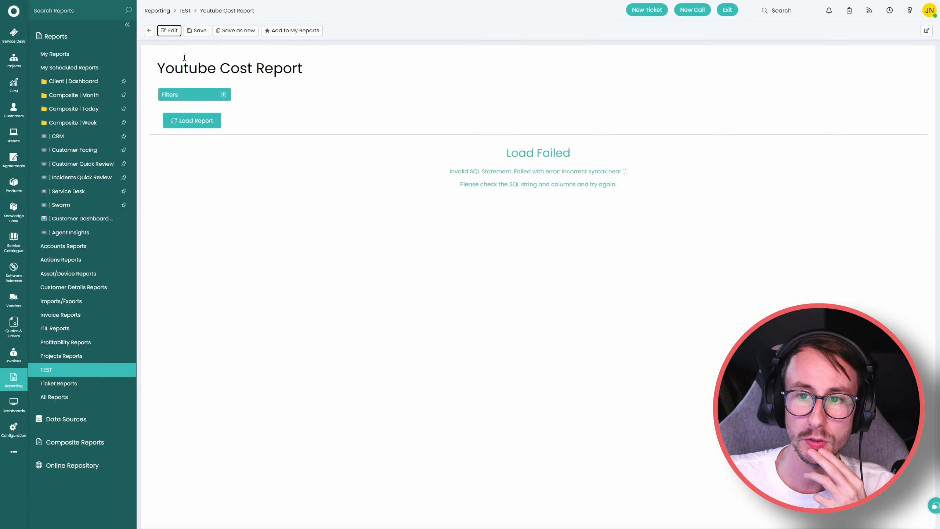
click(169, 30)
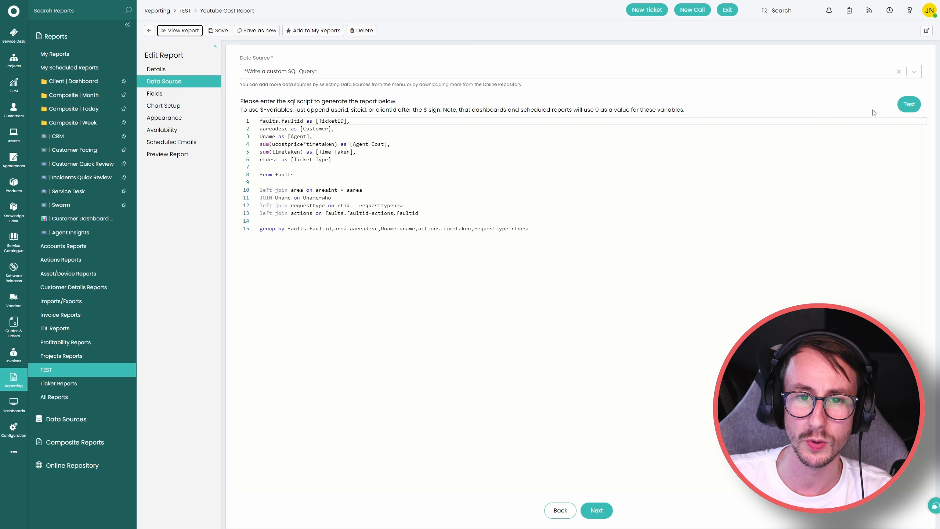
click(906, 105)
click(472, 220)
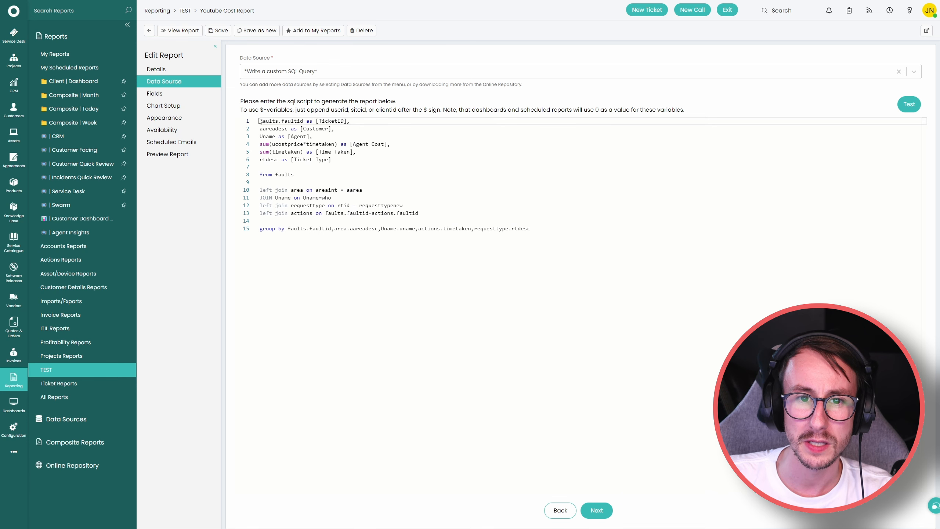
Restore the missing 'select' line and test, hitting comma and invalid column errors.
key(Return)
text(sel)
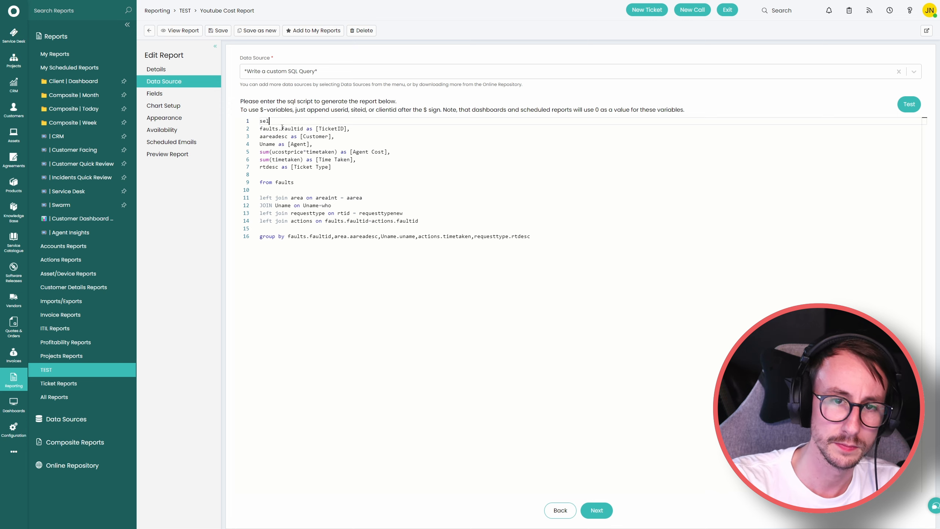
text(ect)
key(Return)
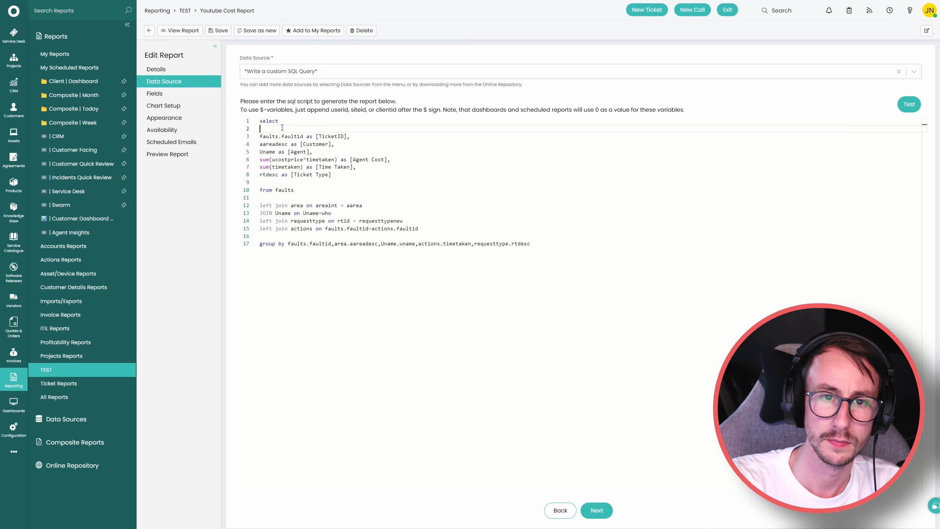
click(900, 103)
click(469, 220)
click(909, 103)
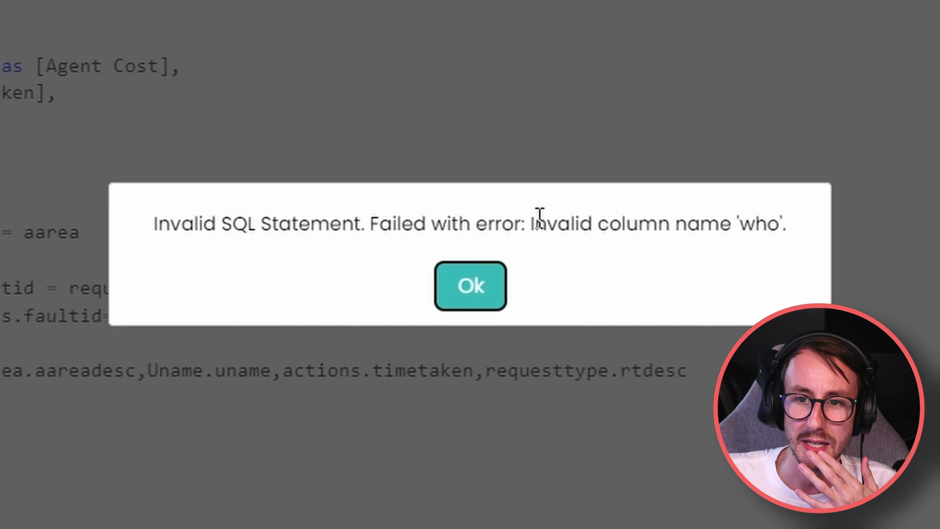
drag(535, 222, 794, 220)
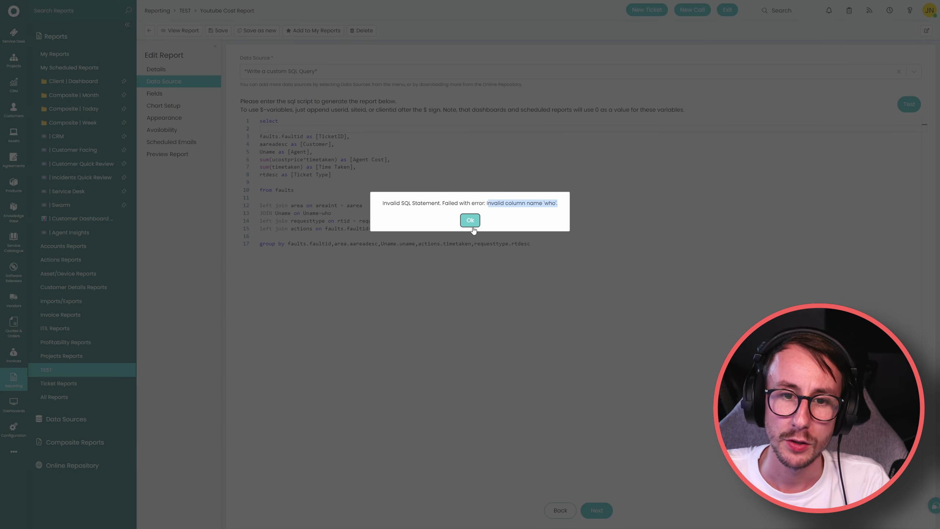
click(473, 228)
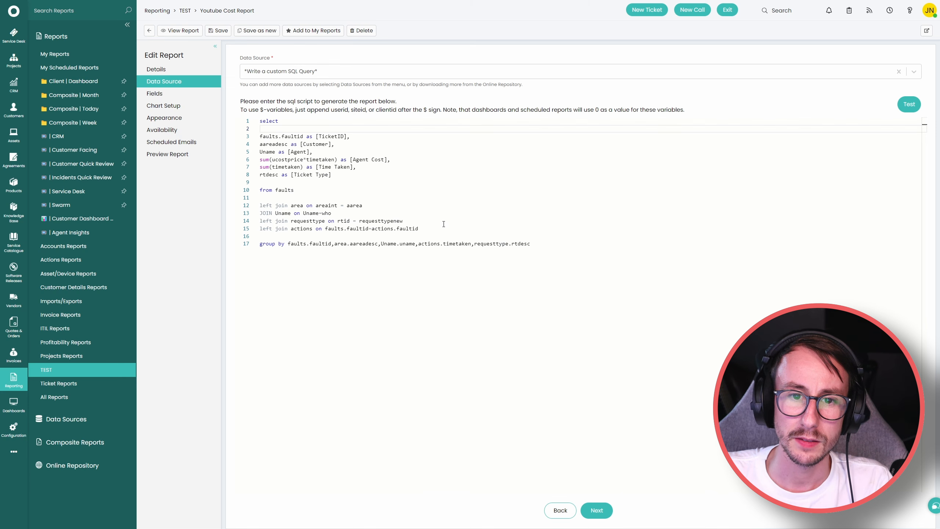
Move the Uname join line below the actions join and test the query.
drag(348, 214, 263, 214)
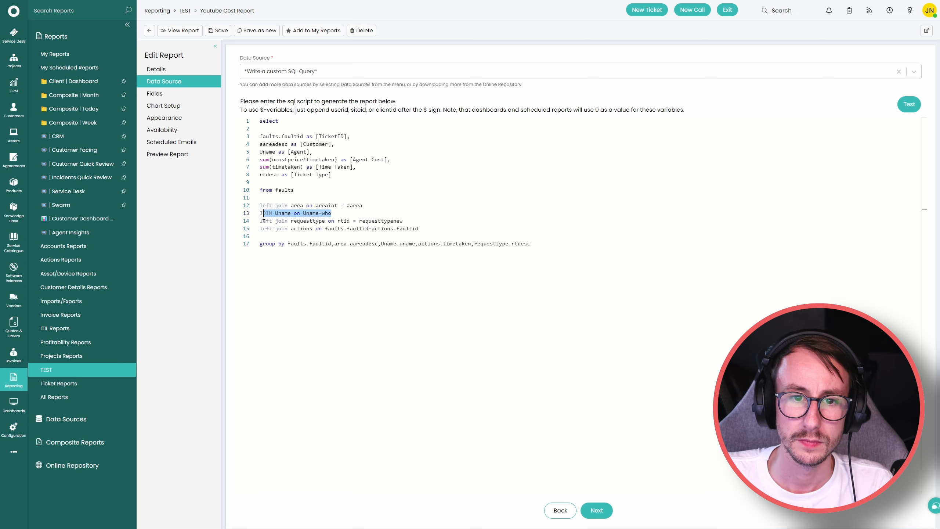
key(BackSpace)
key(BackSpace)
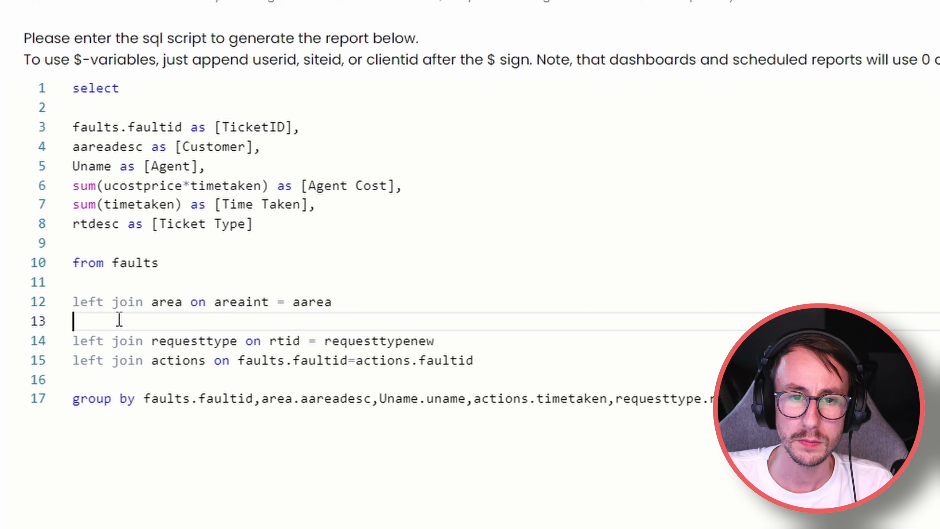
click(510, 355)
text(JOIN Uname on Uname=who)
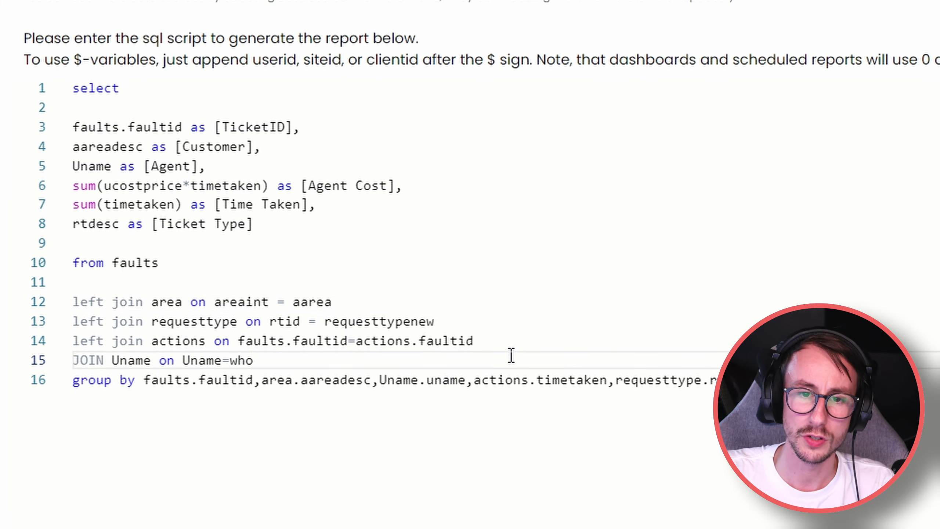
key(Return)
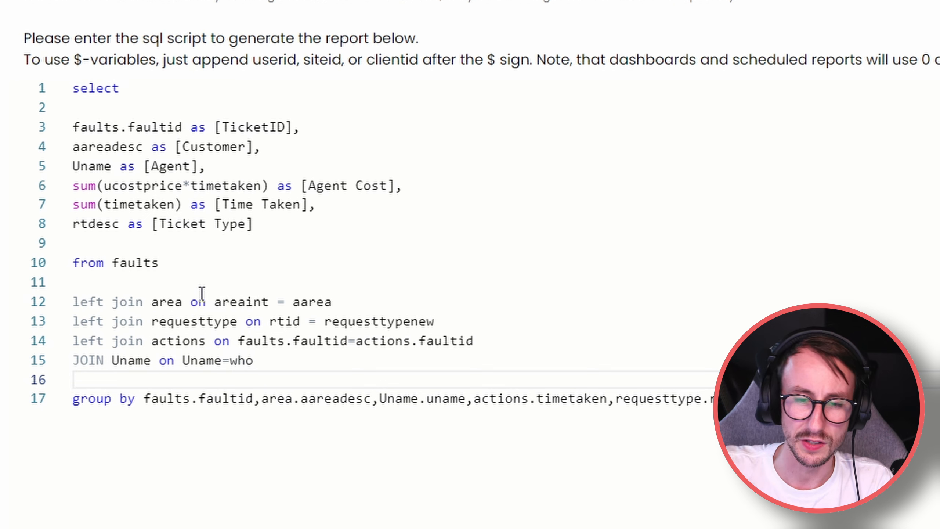
drag(292, 359, 78, 347)
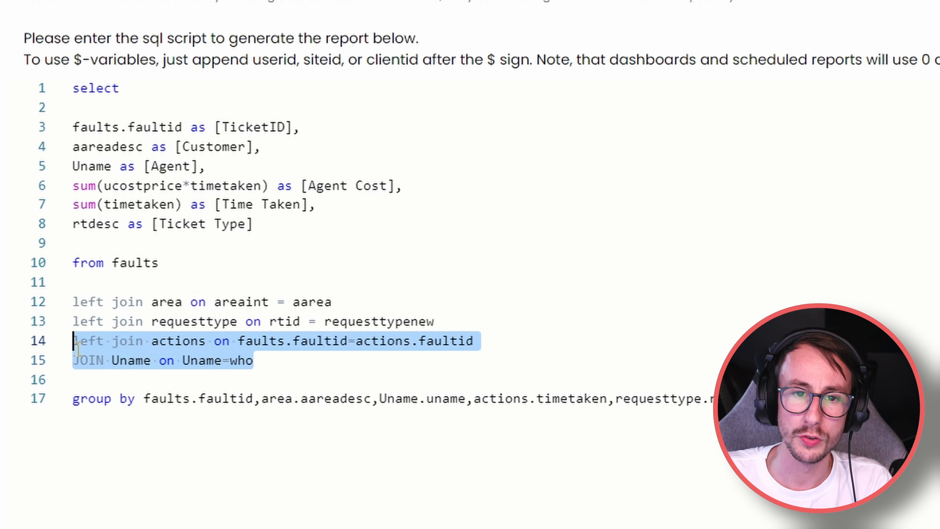
click(258, 362)
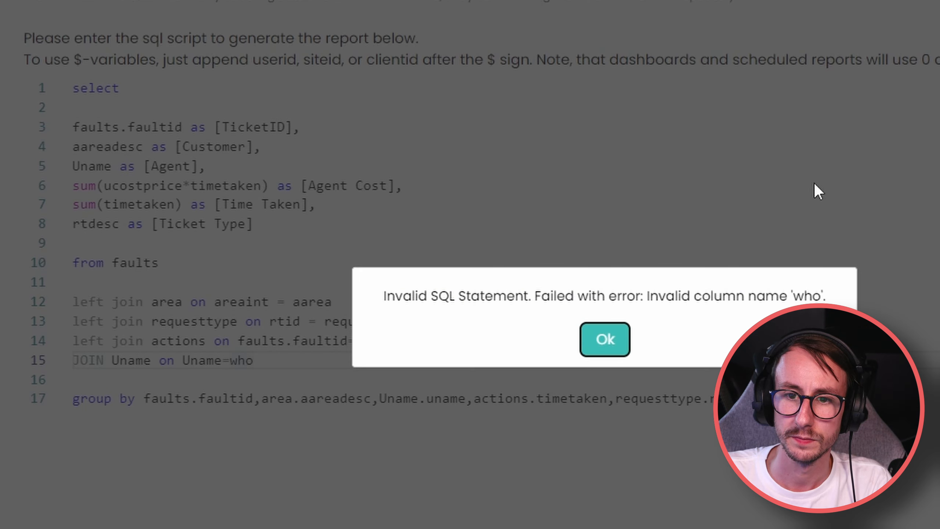
click(622, 333)
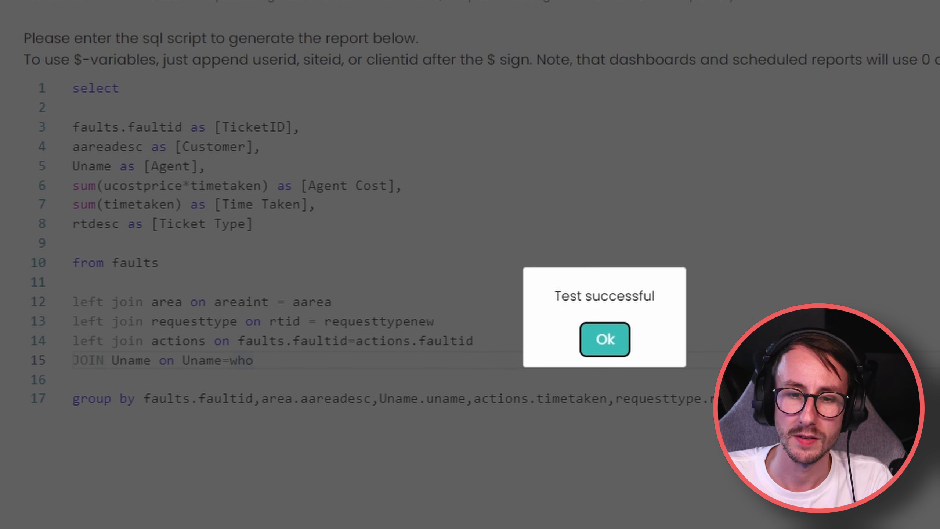
click(601, 352)
Recheck the Uname=who join, pass the SQL test and save the report.
drag(216, 378, 69, 370)
click(88, 367)
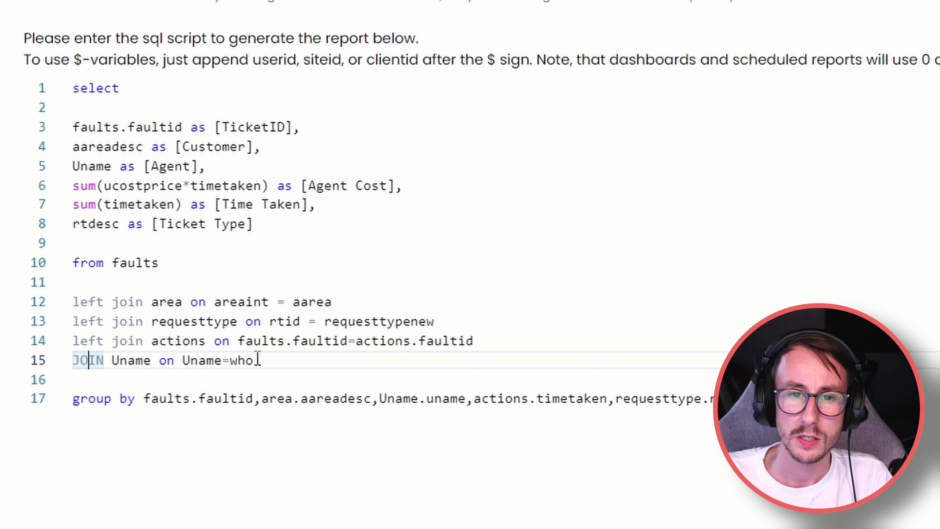
double_click(174, 341)
double_click(126, 360)
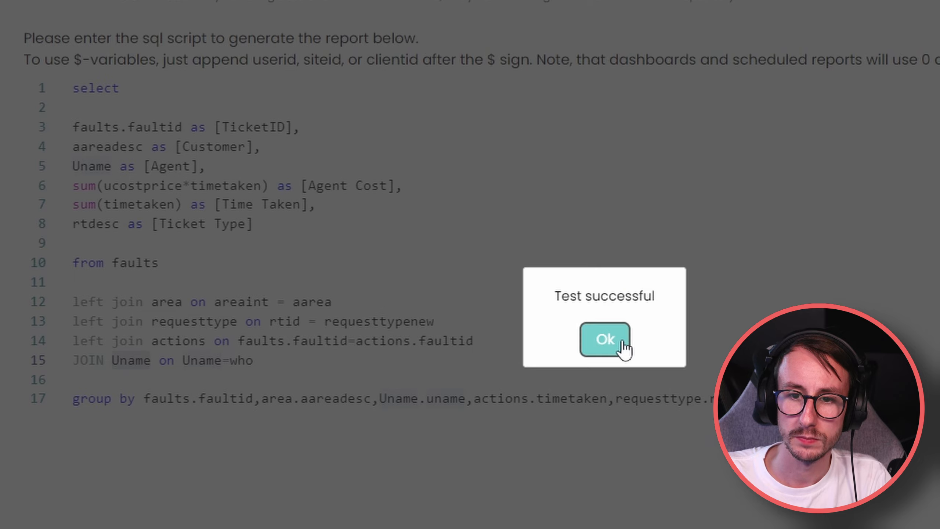
click(607, 339)
click(200, 30)
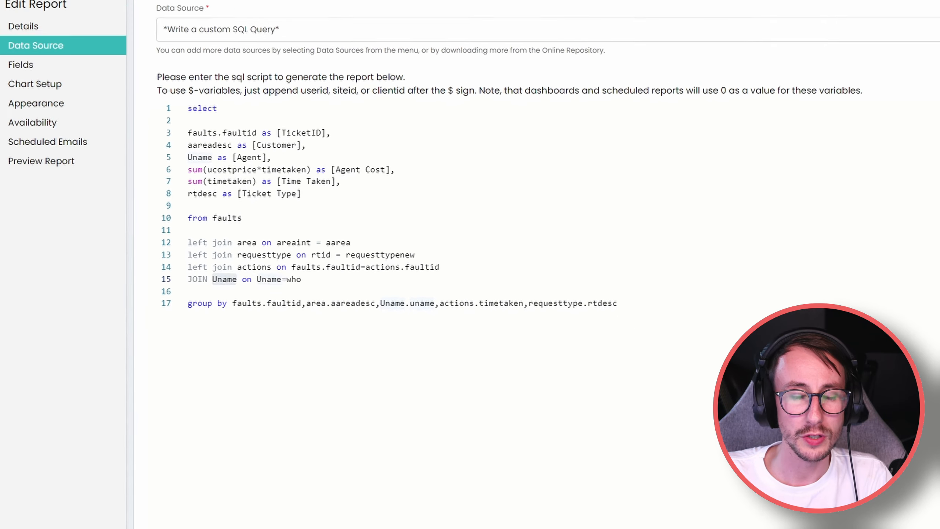
click(189, 34)
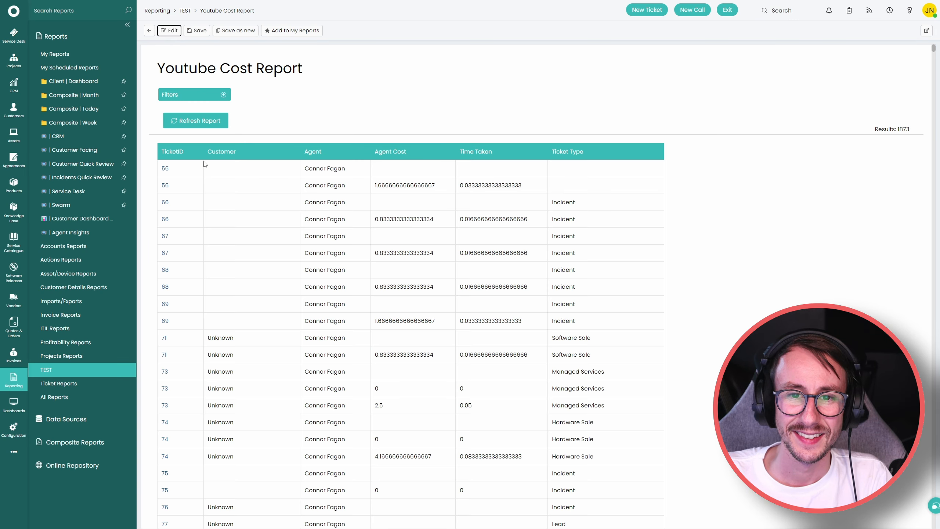
Add a TicketID 'Is equal to' 1400 filter and refresh the report.
click(223, 95)
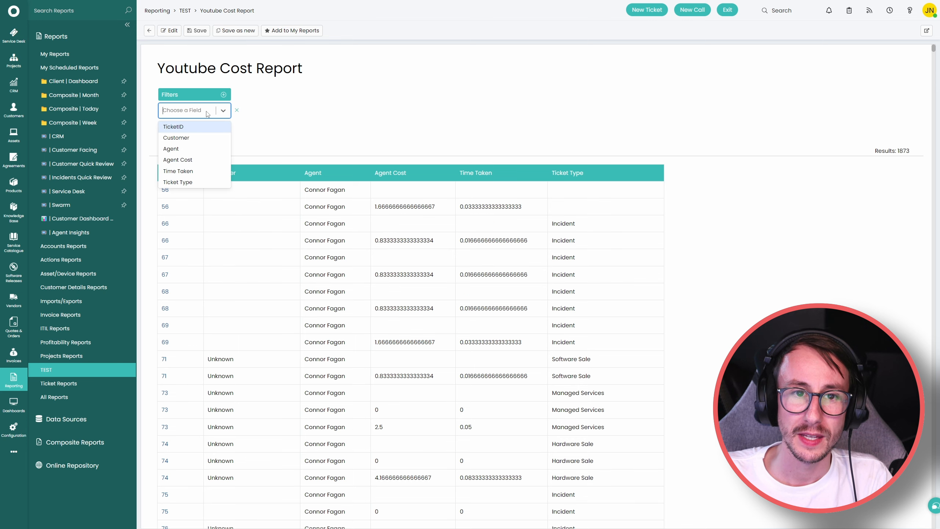
click(199, 128)
click(256, 111)
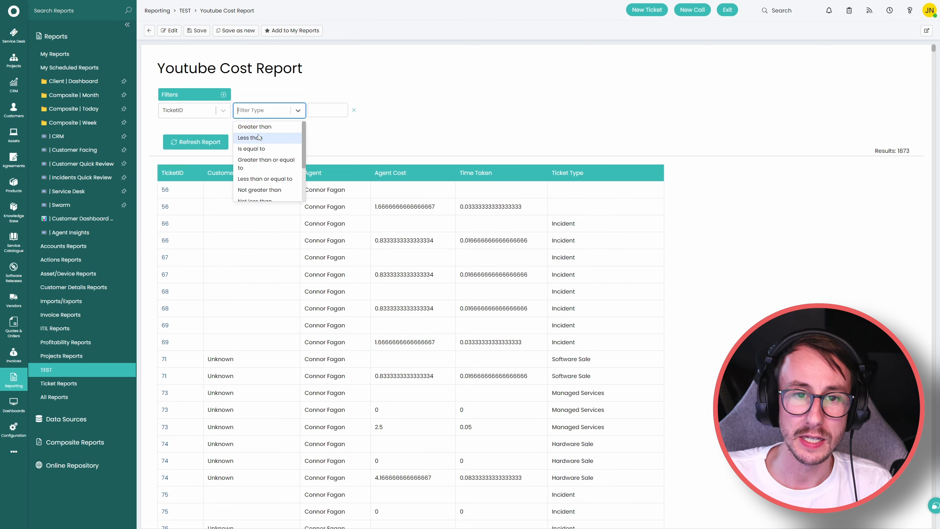
click(251, 149)
click(325, 111)
text(1400)
click(195, 142)
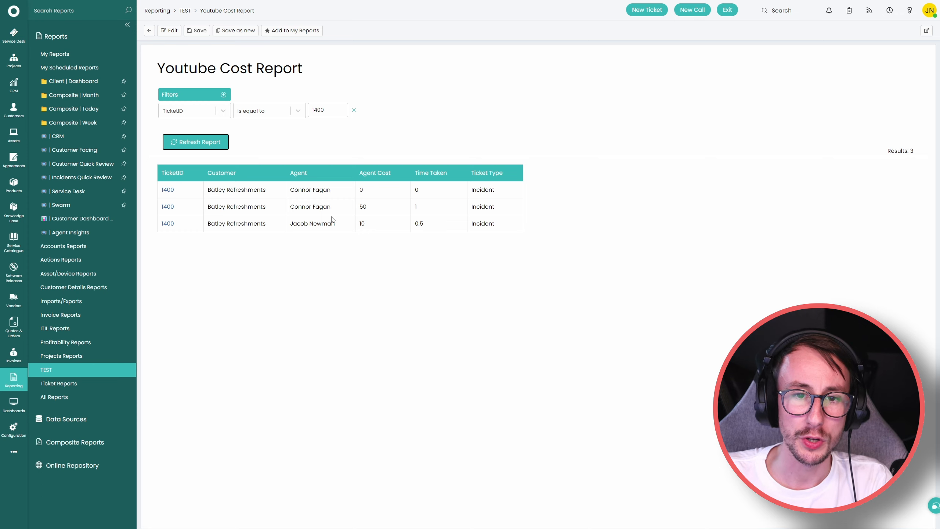
Highlight the result's Time Taken value 1, agent name and Time Taken 0.5.
double_click(416, 208)
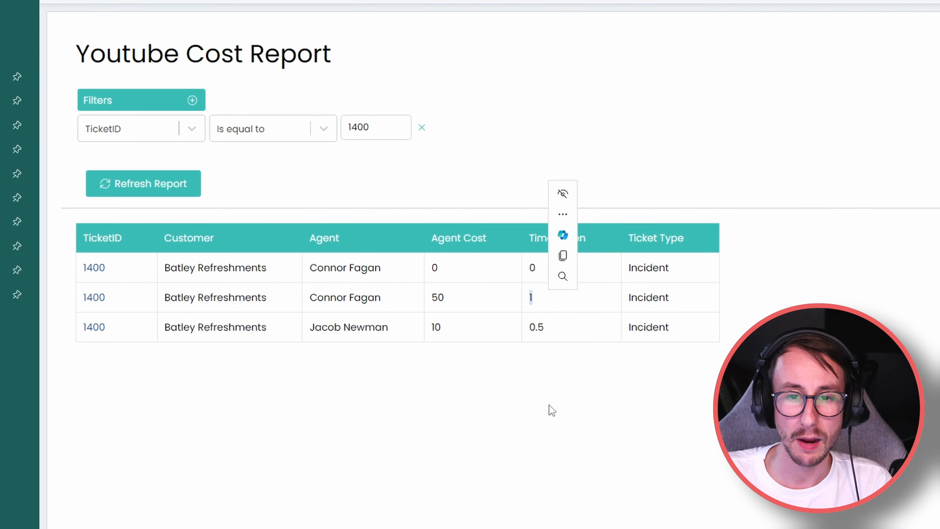
click(426, 268)
drag(310, 327, 377, 332)
click(401, 355)
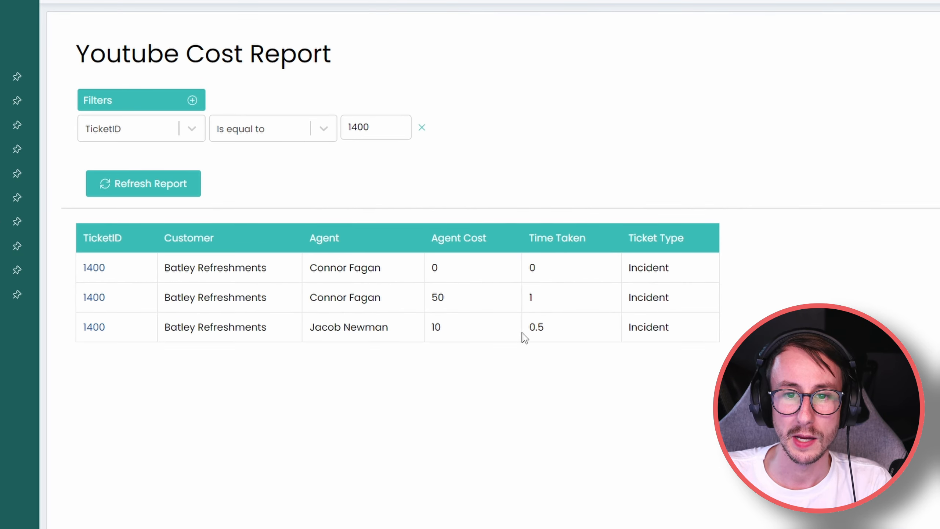
drag(522, 328, 550, 329)
click(538, 380)
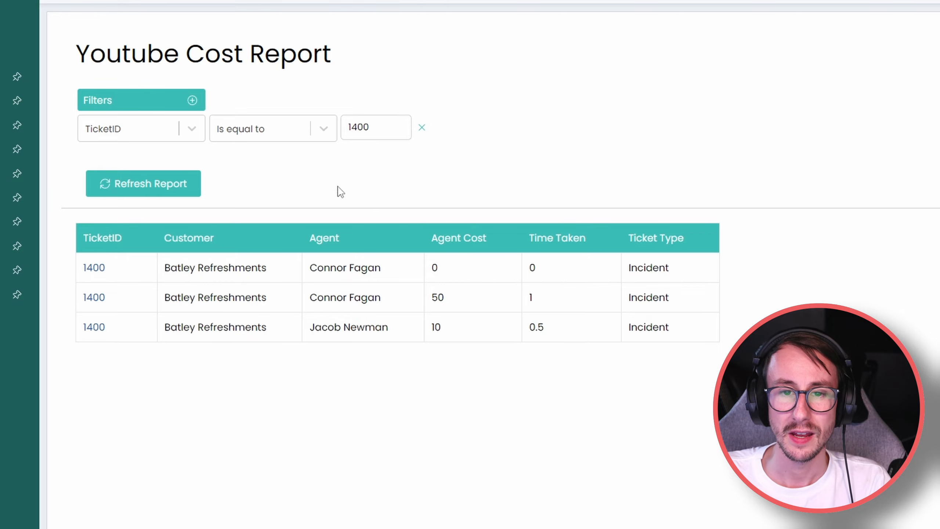
Group rows by TicketID and show the Agent Cost group total of 60.
right_click(128, 235)
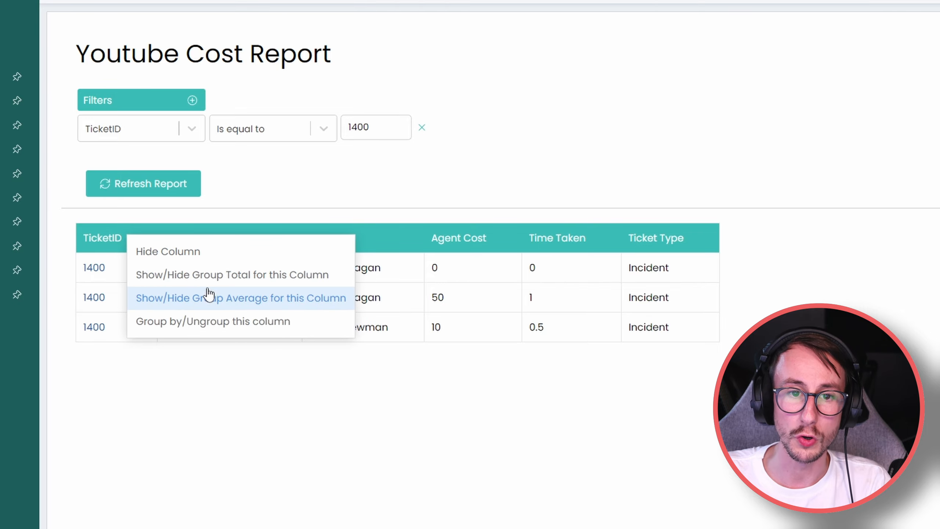
click(264, 323)
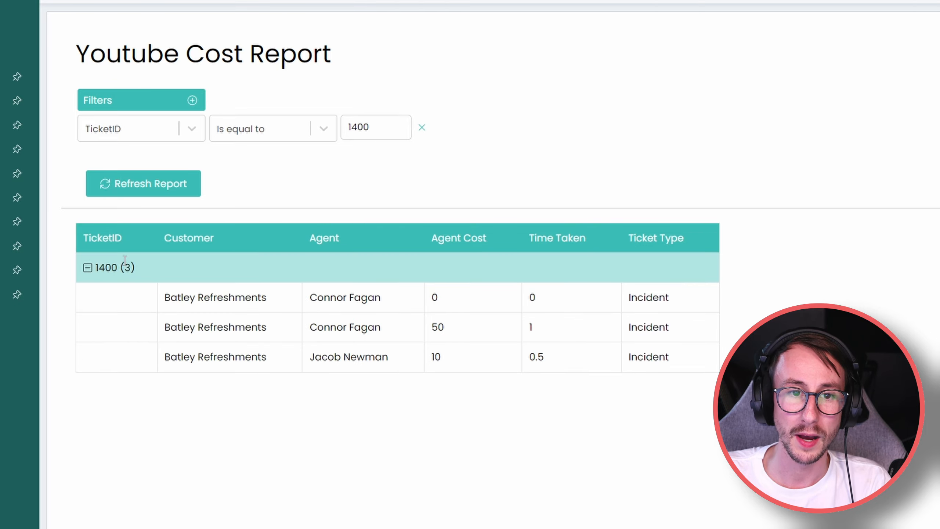
right_click(463, 244)
click(537, 284)
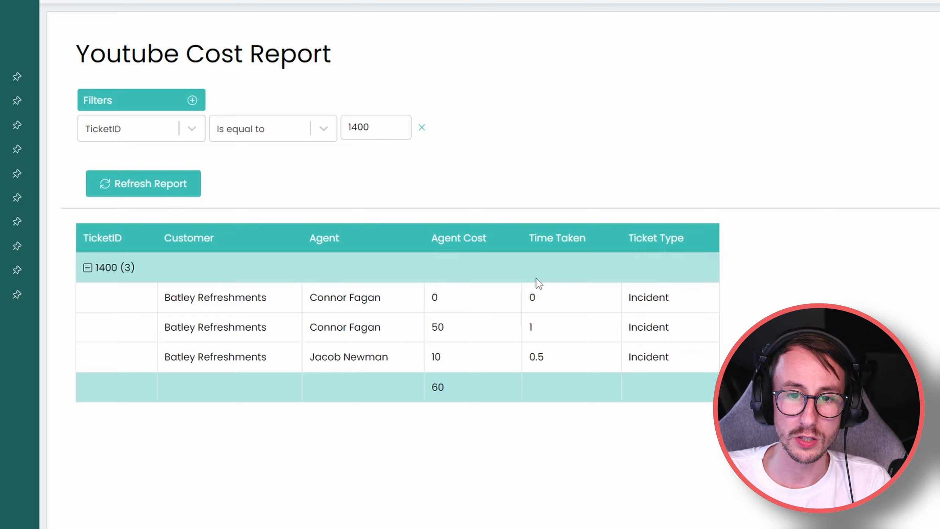
drag(428, 394, 458, 400)
click(437, 413)
click(462, 406)
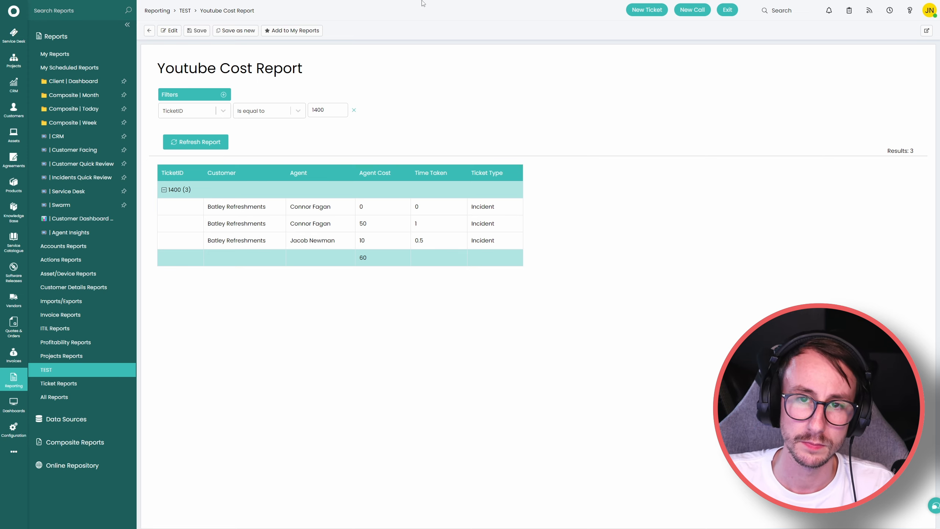
Go to halopsa.com/sqlschema in a browser tab.
mouse_move(460, 15)
click(356, 6)
click(357, 16)
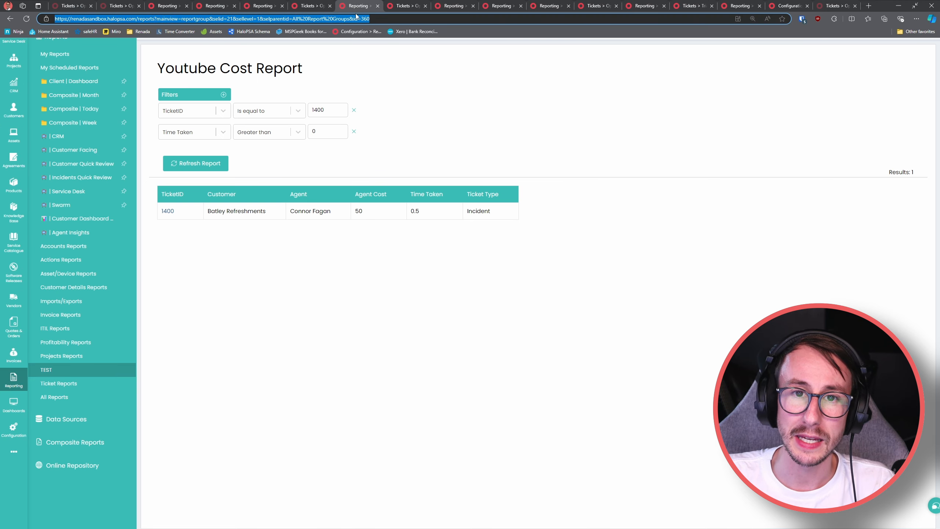
text(halopsa.)
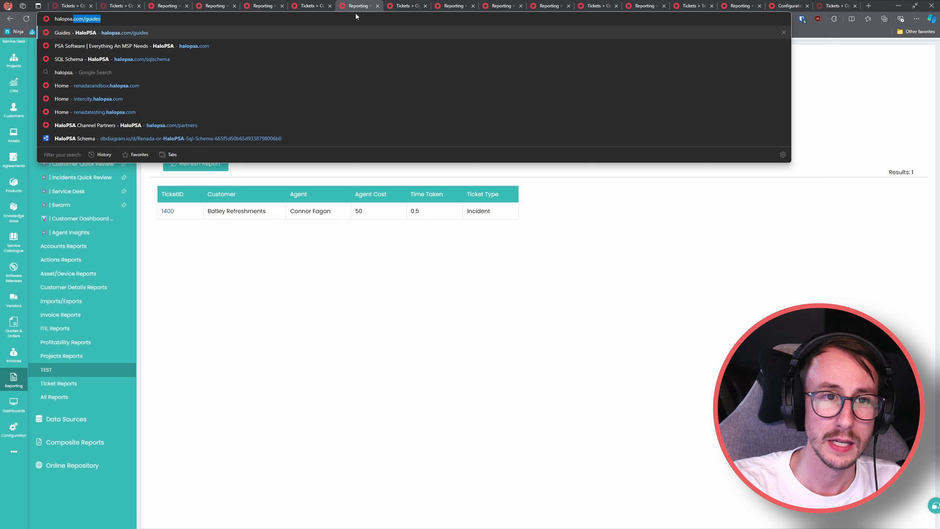
text(com/sqlsc)
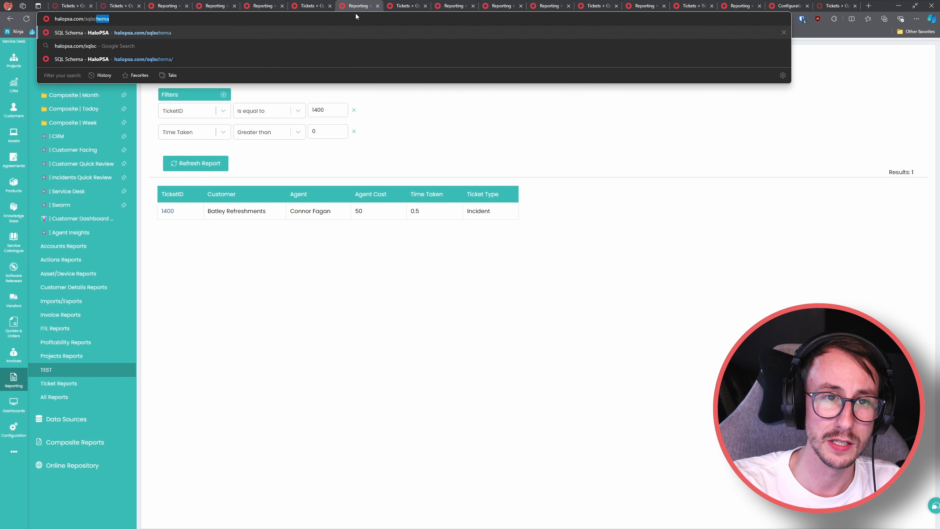
key(Return)
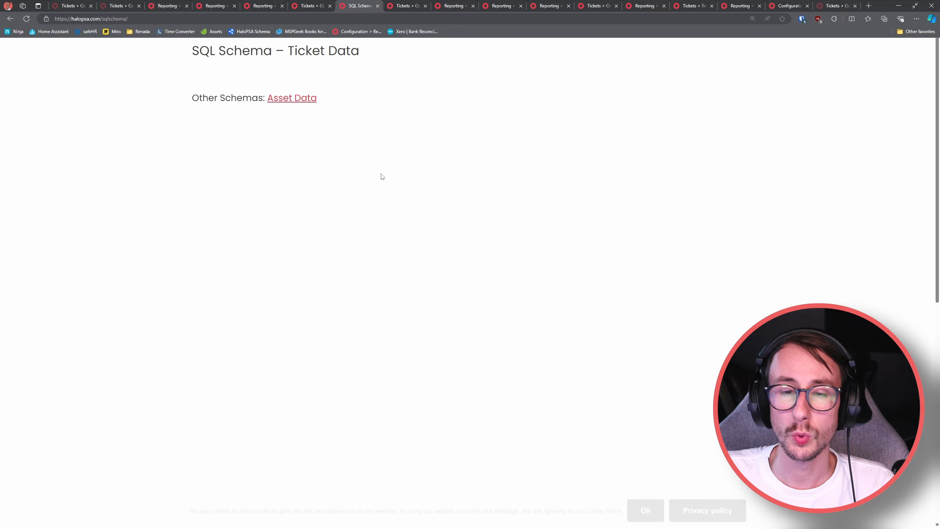
View the schema full screen, accept cookies, and zoom onto the Area and Faults tables.
key(F11)
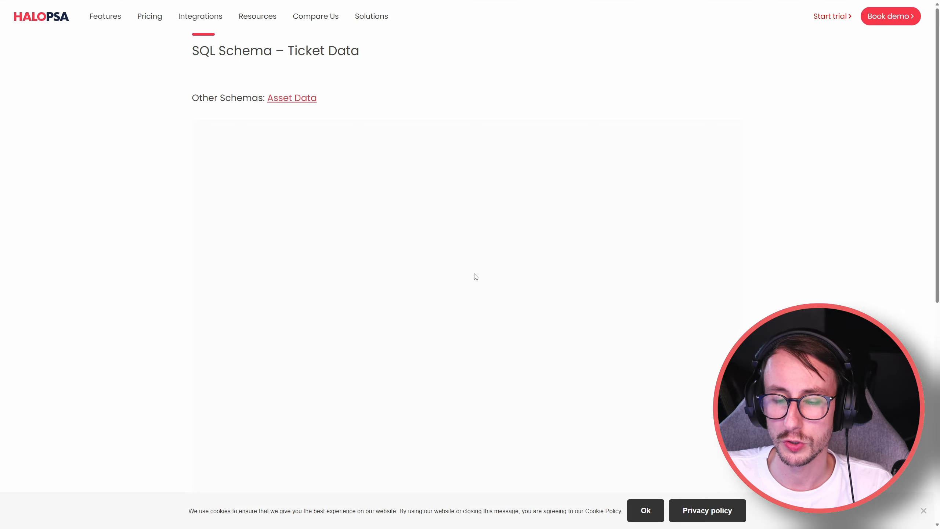
click(646, 511)
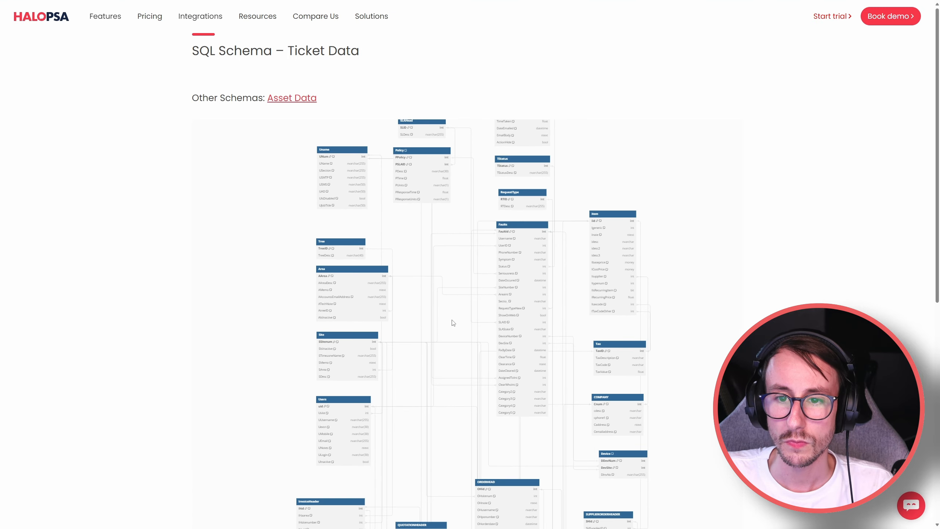
scroll(466, 267, up, 2)
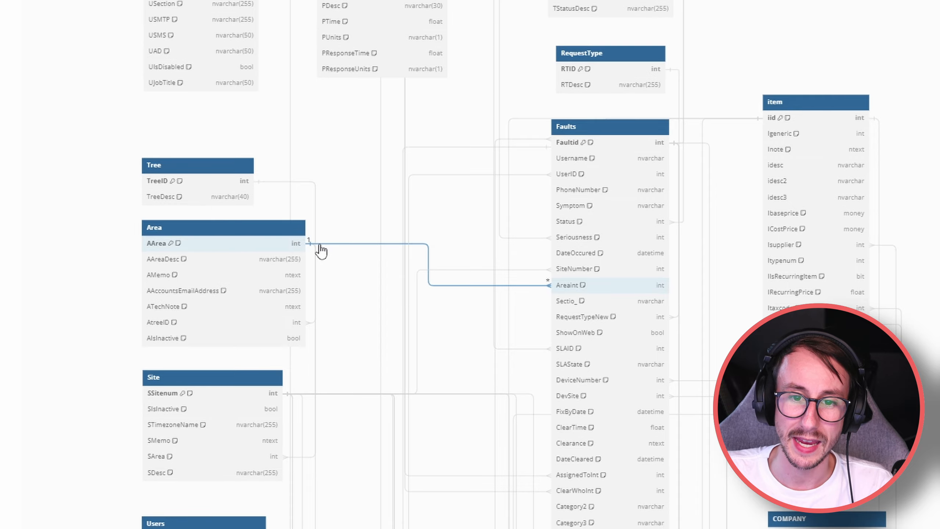
scroll(158, 225, up, 4)
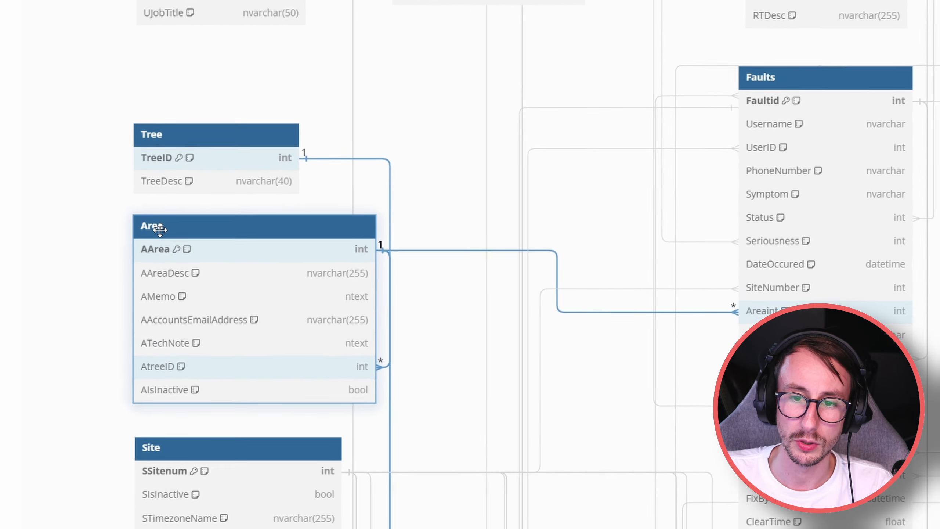